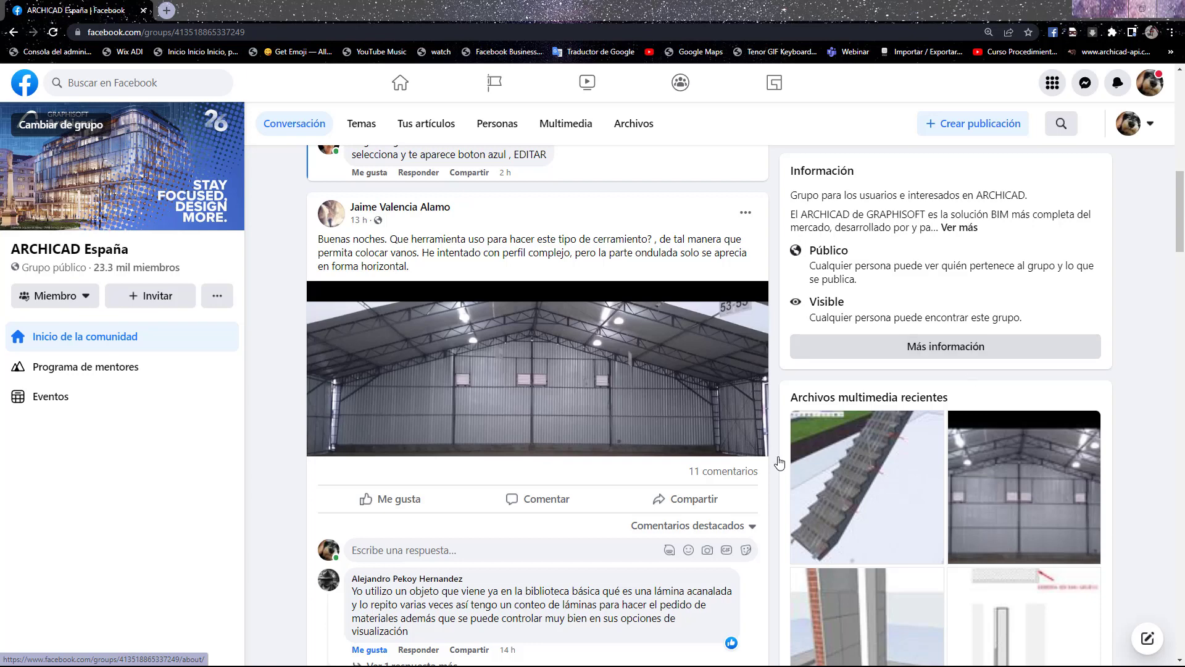
Step: View the warehouse photo in the Facebook group post, then minimize Chrome to return to Archicad
{"action": "left_click", "coordinate": [533, 395]}
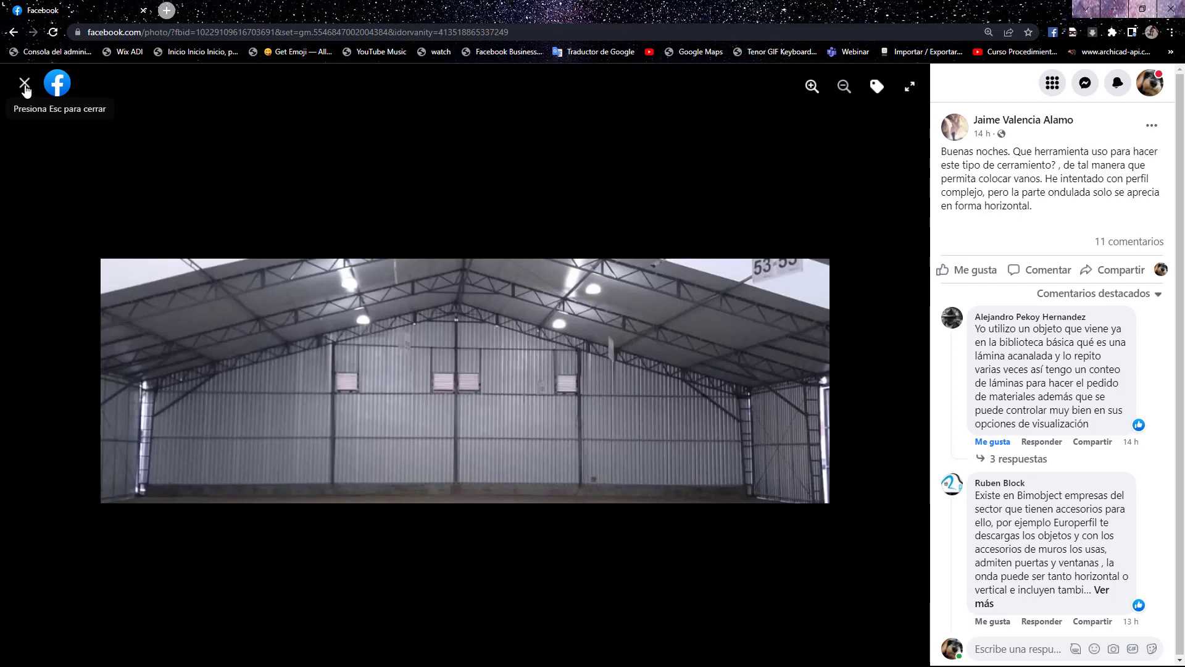
{"action": "left_click", "coordinate": [24, 87]}
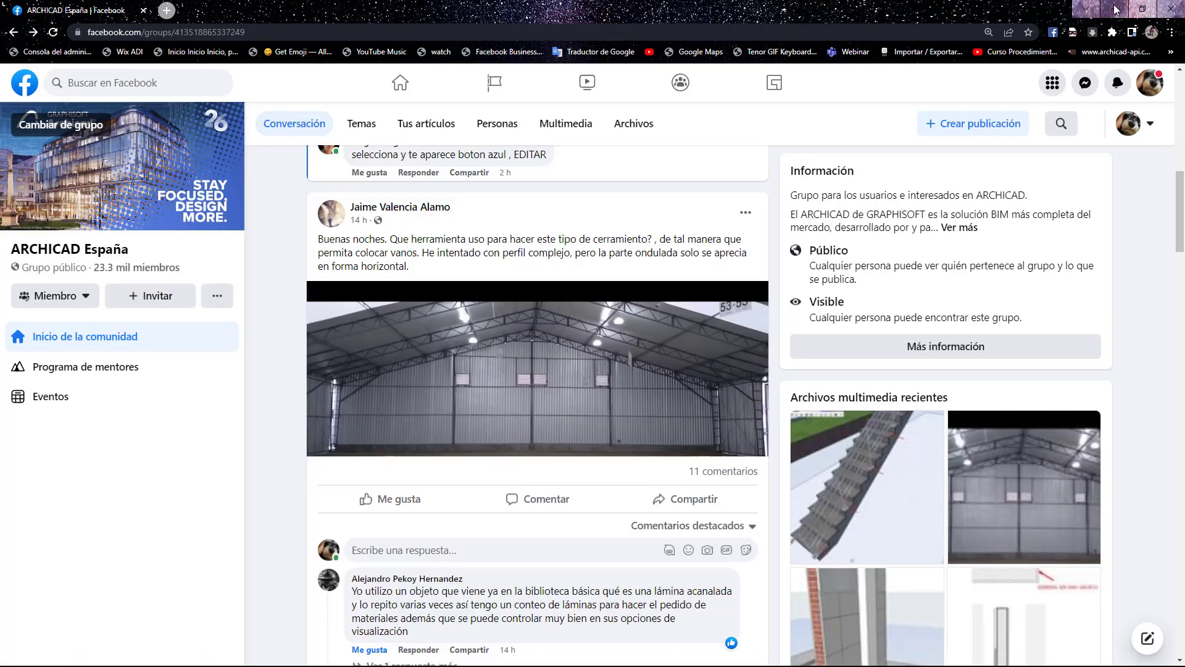
{"action": "left_click", "coordinate": [1116, 8]}
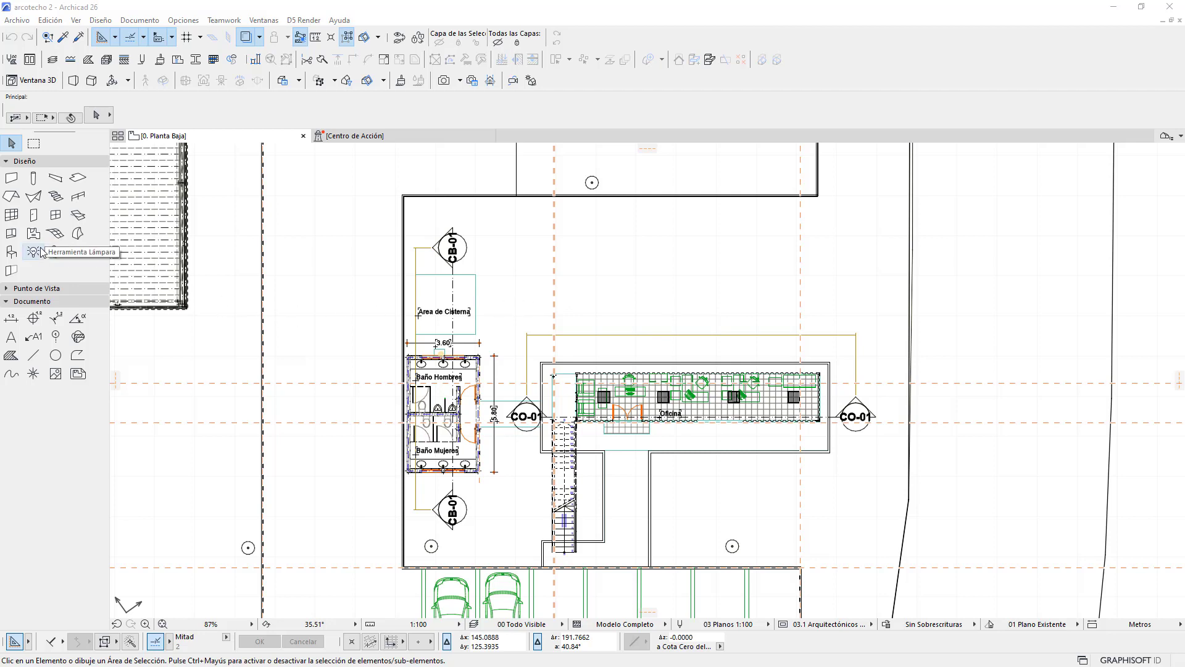
Step: Open the Object default settings and browse Biblioteca Archicad 26 to 1.4 Estructura 26 > Chapados 26
{"action": "left_click", "coordinate": [11, 253]}
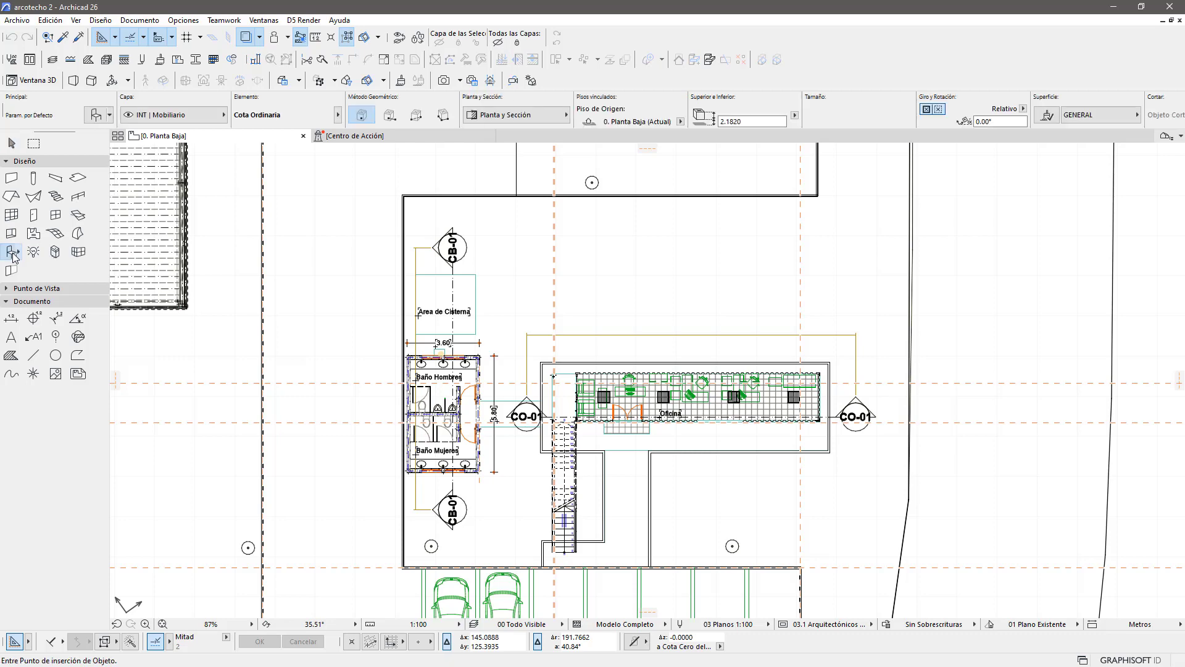
{"action": "left_click", "coordinate": [95, 115]}
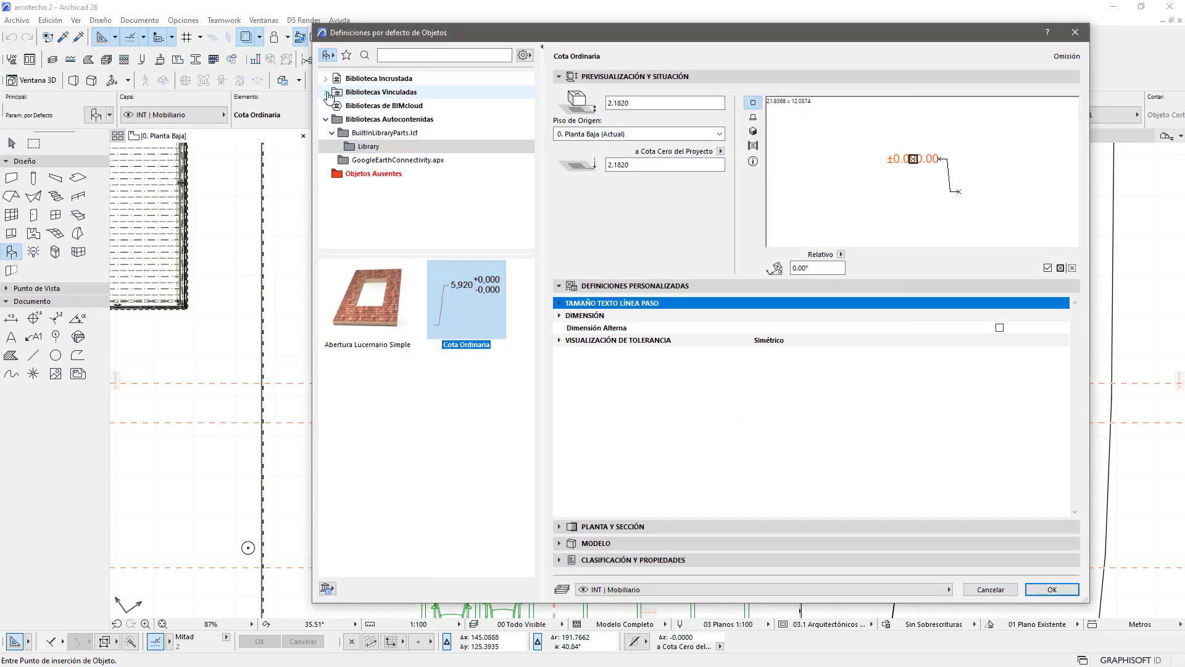
{"action": "left_click", "coordinate": [327, 93]}
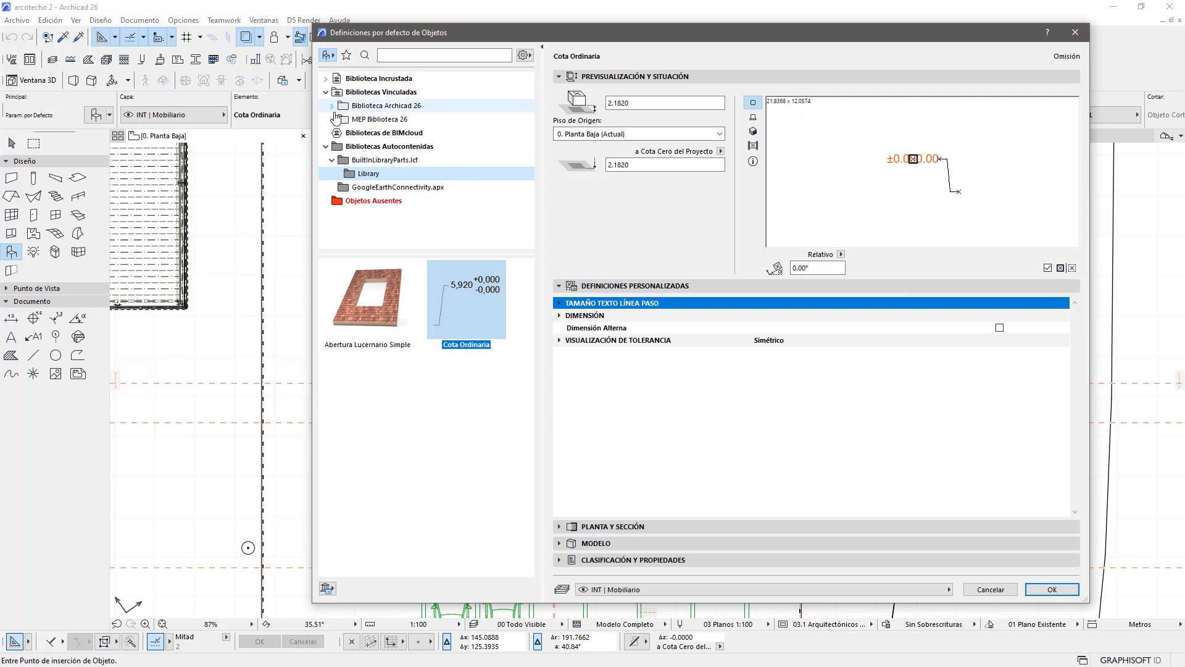
{"action": "left_click", "coordinate": [333, 106]}
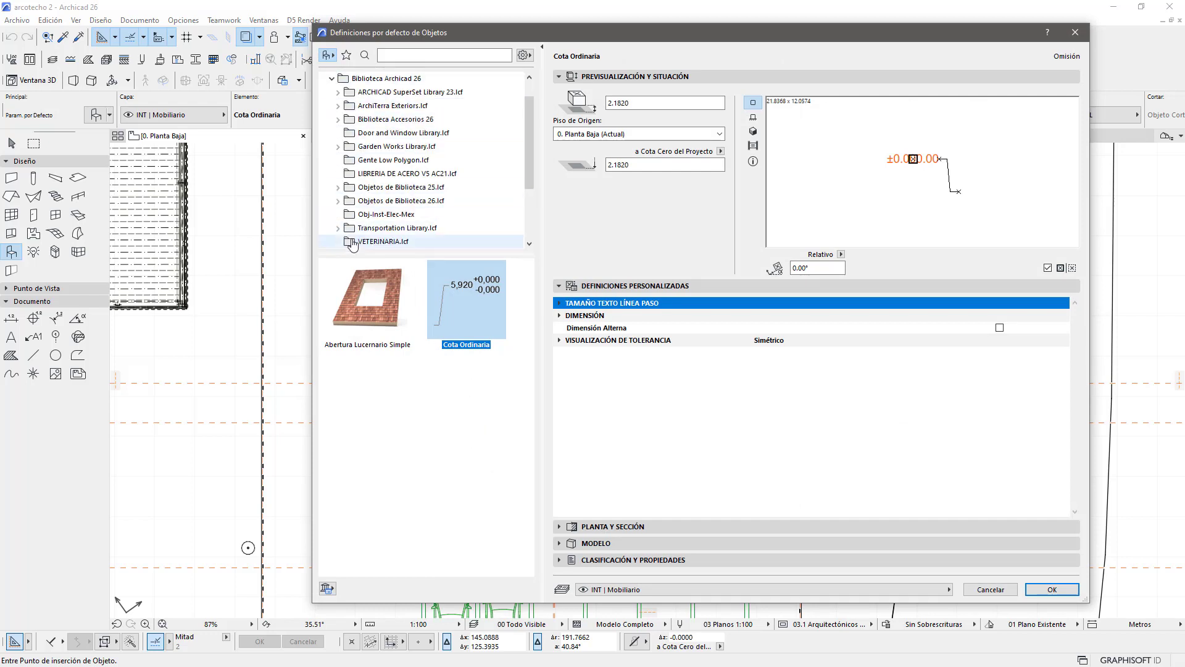
{"action": "left_click", "coordinate": [338, 201]}
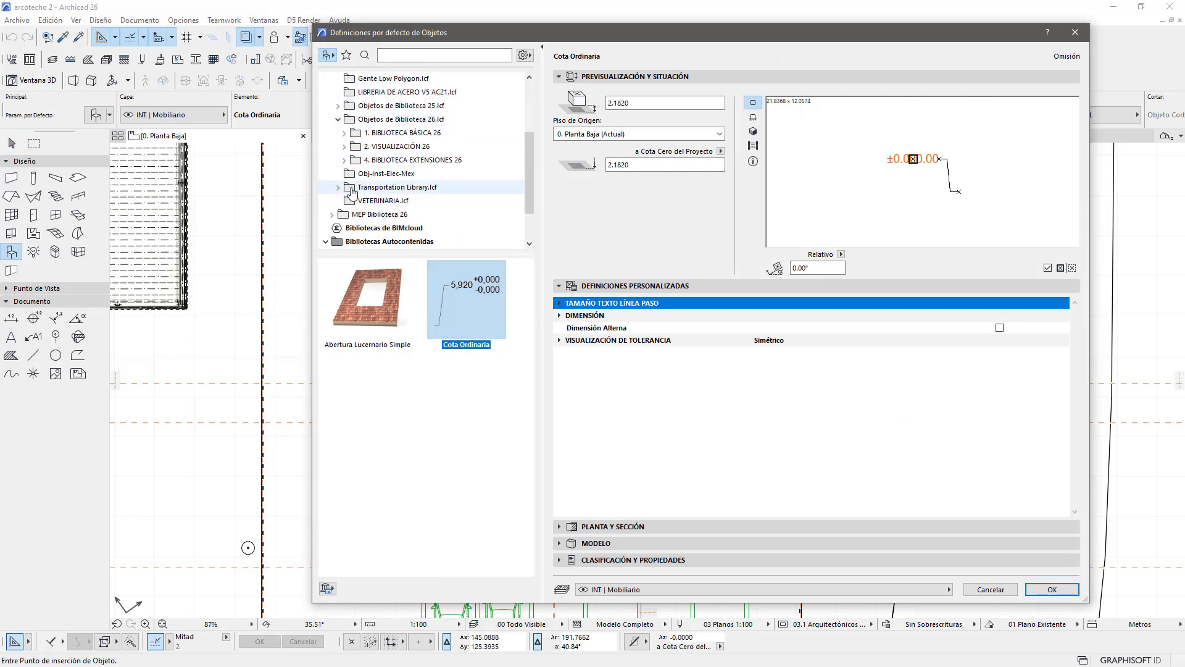
{"action": "left_click", "coordinate": [345, 133]}
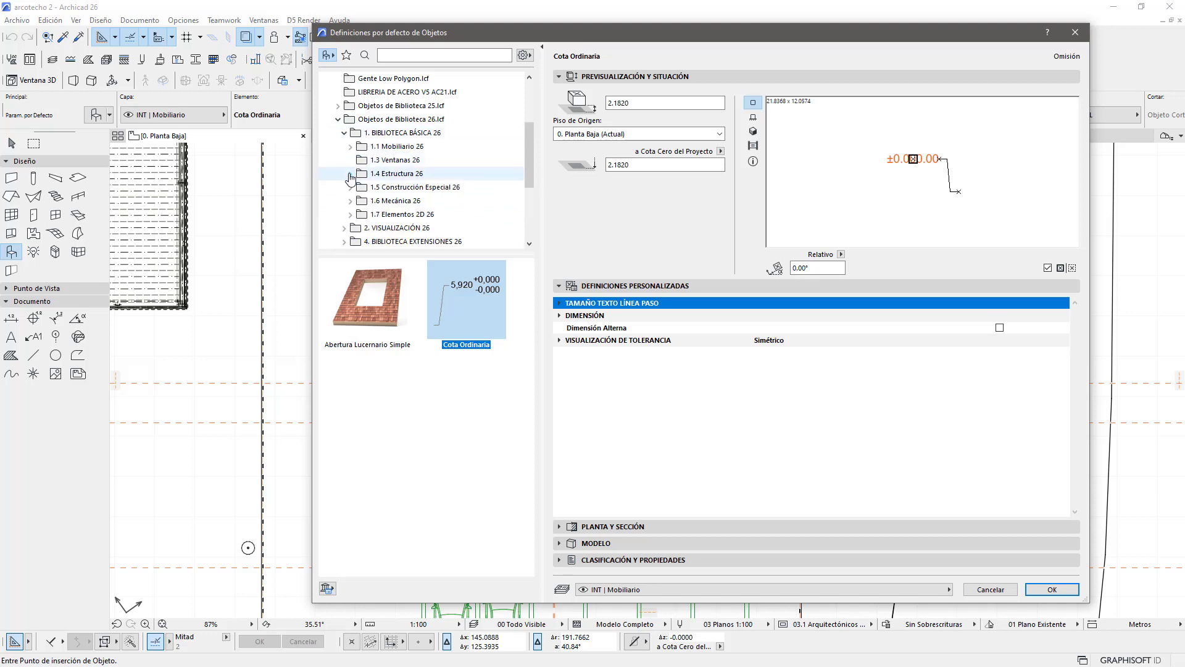
{"action": "left_click", "coordinate": [350, 174]}
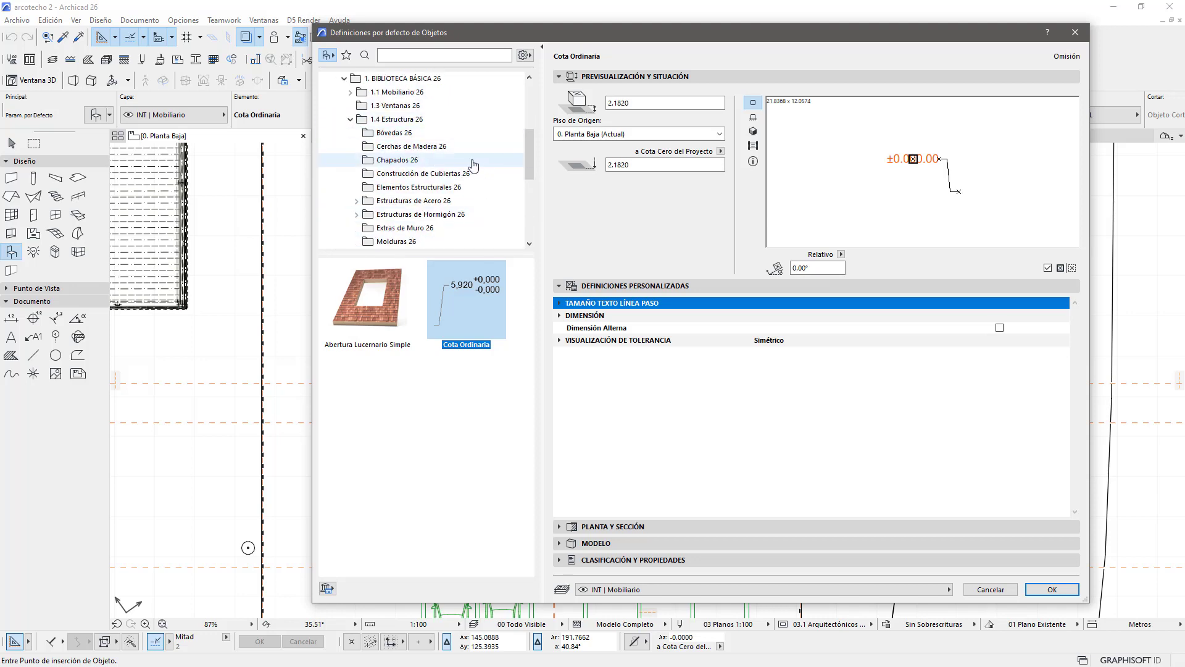
{"action": "left_click", "coordinate": [439, 163]}
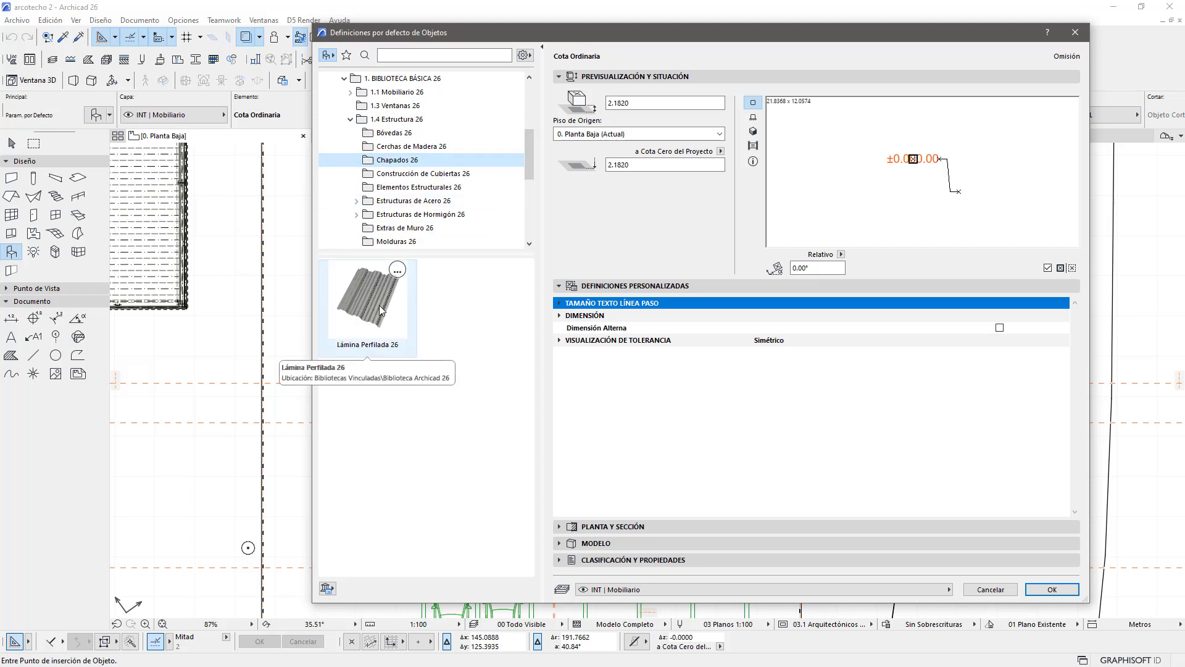
Step: Choose Lámina Perfilada 26, preview it in 3D, and try the first corrugation profiles
{"action": "left_click", "coordinate": [381, 310]}
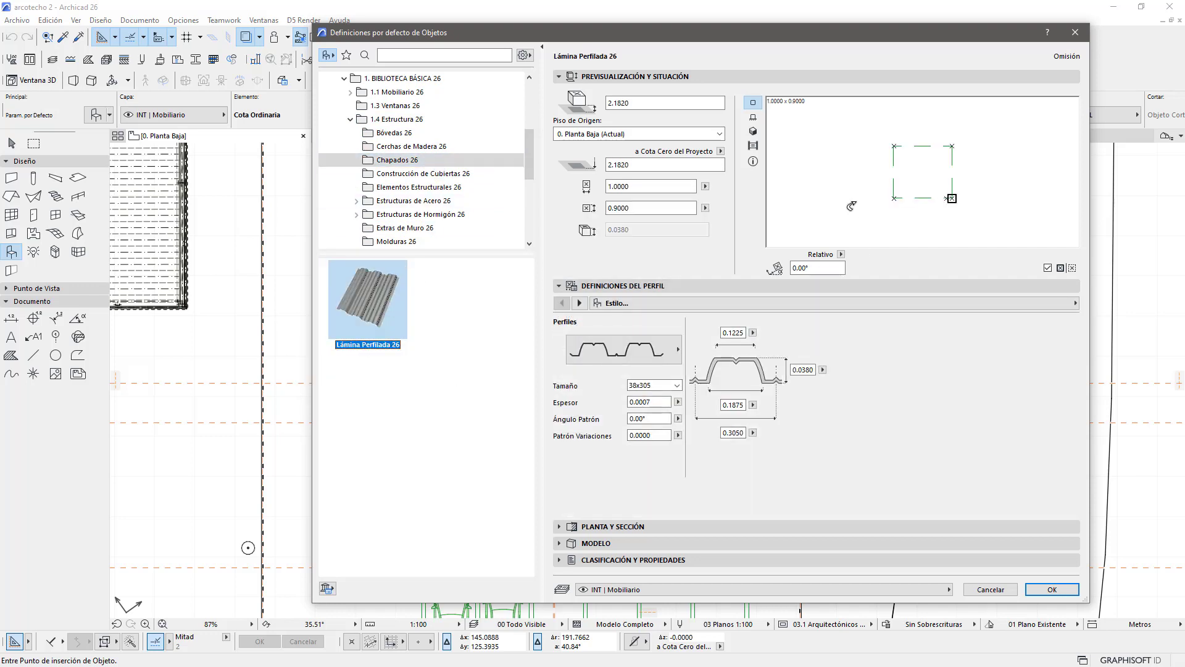
{"action": "left_click", "coordinate": [753, 131]}
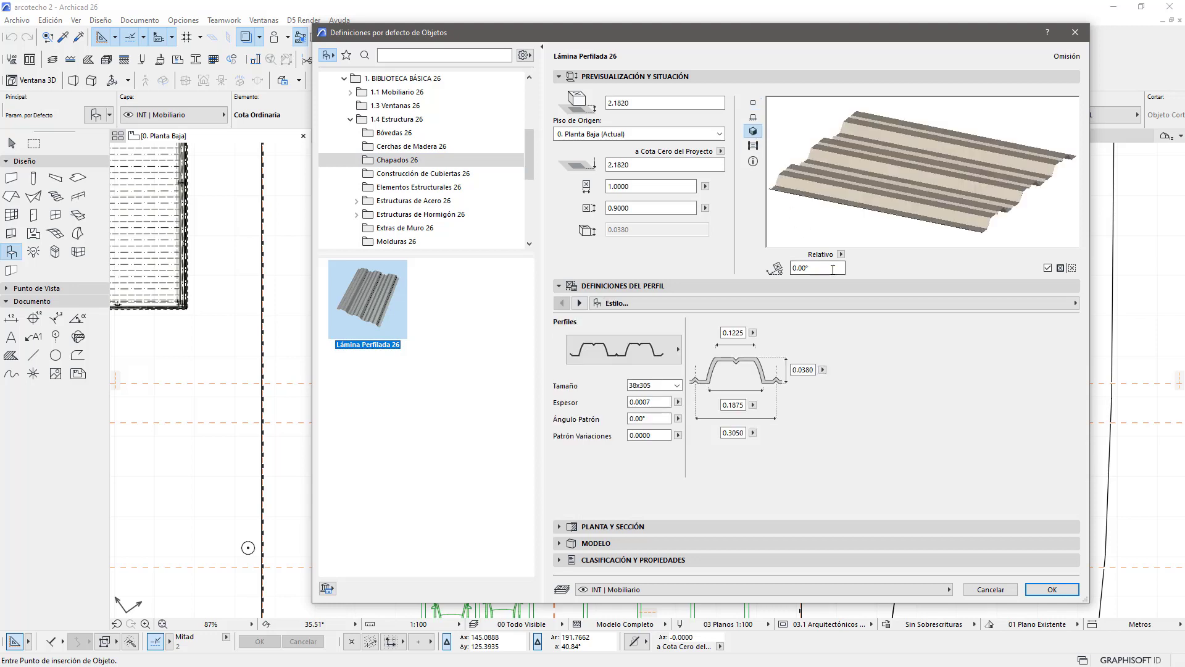
{"action": "left_click", "coordinate": [654, 355]}
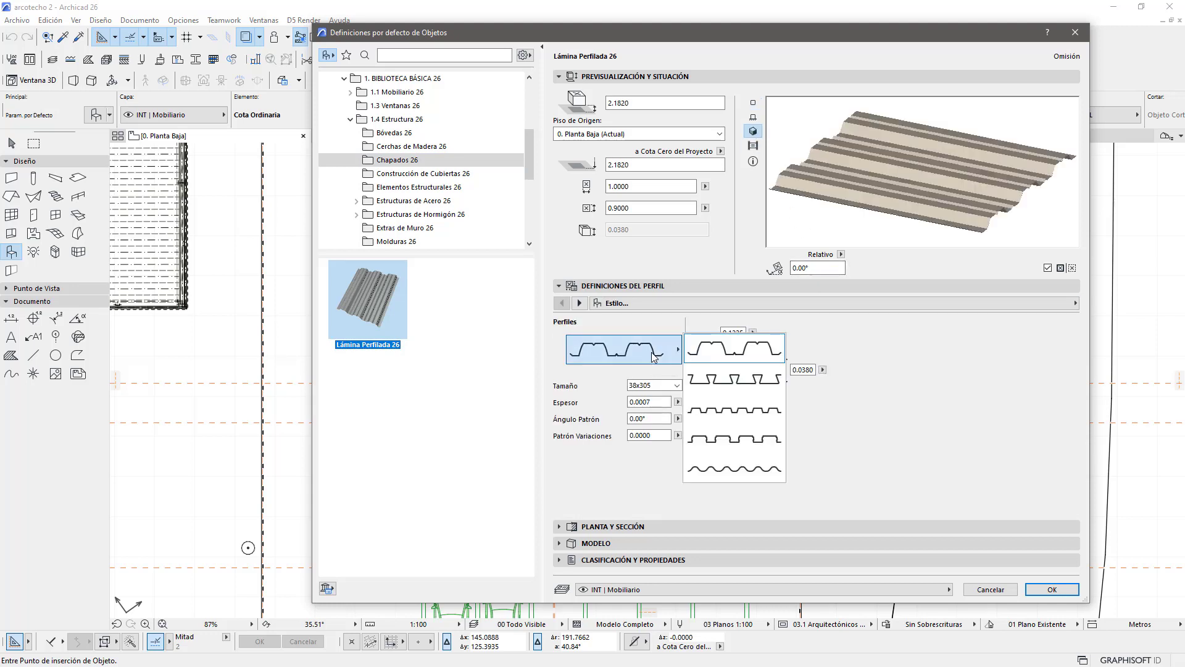
{"action": "left_click", "coordinate": [744, 387]}
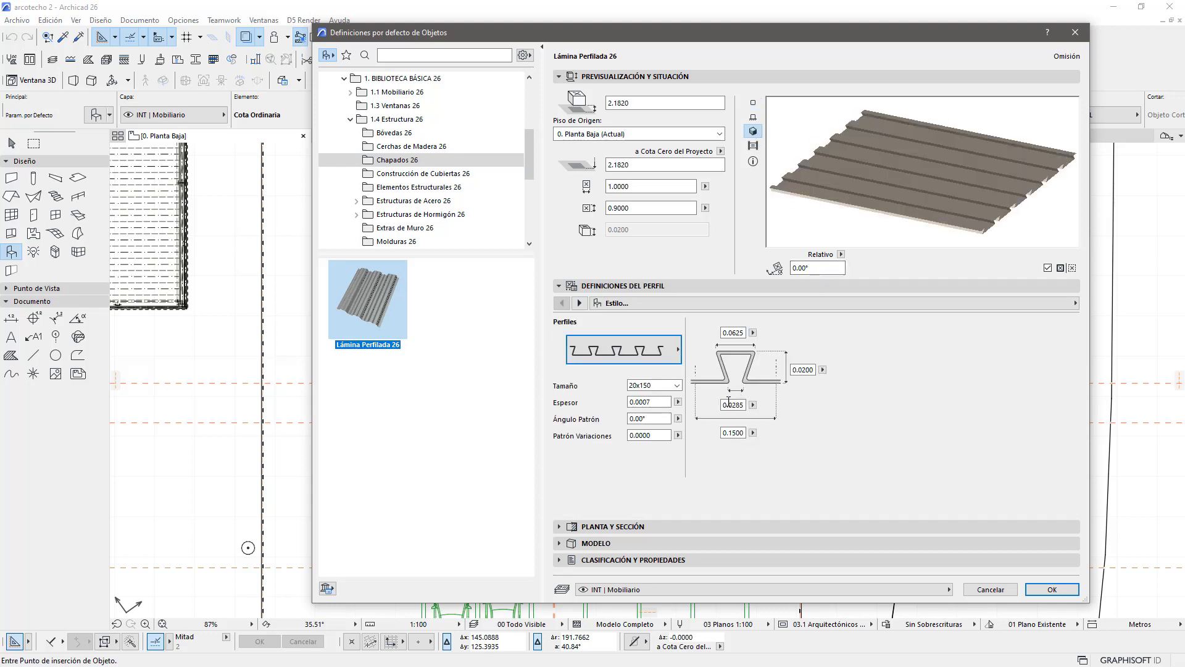
{"action": "left_click", "coordinate": [654, 358]}
{"action": "left_click", "coordinate": [727, 412]}
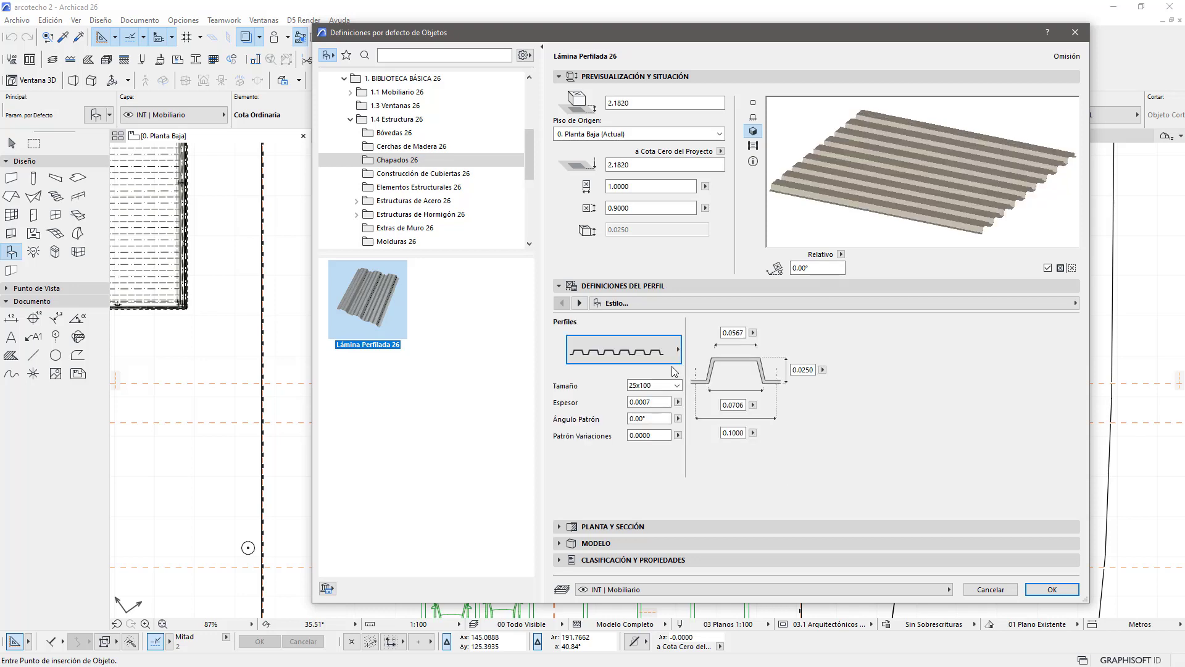
Step: Compare the 38x150 trapezoidal profile, then settle on the sinusoidal 26x105 wave profile
{"action": "left_click", "coordinate": [623, 350]}
{"action": "left_click", "coordinate": [722, 438]}
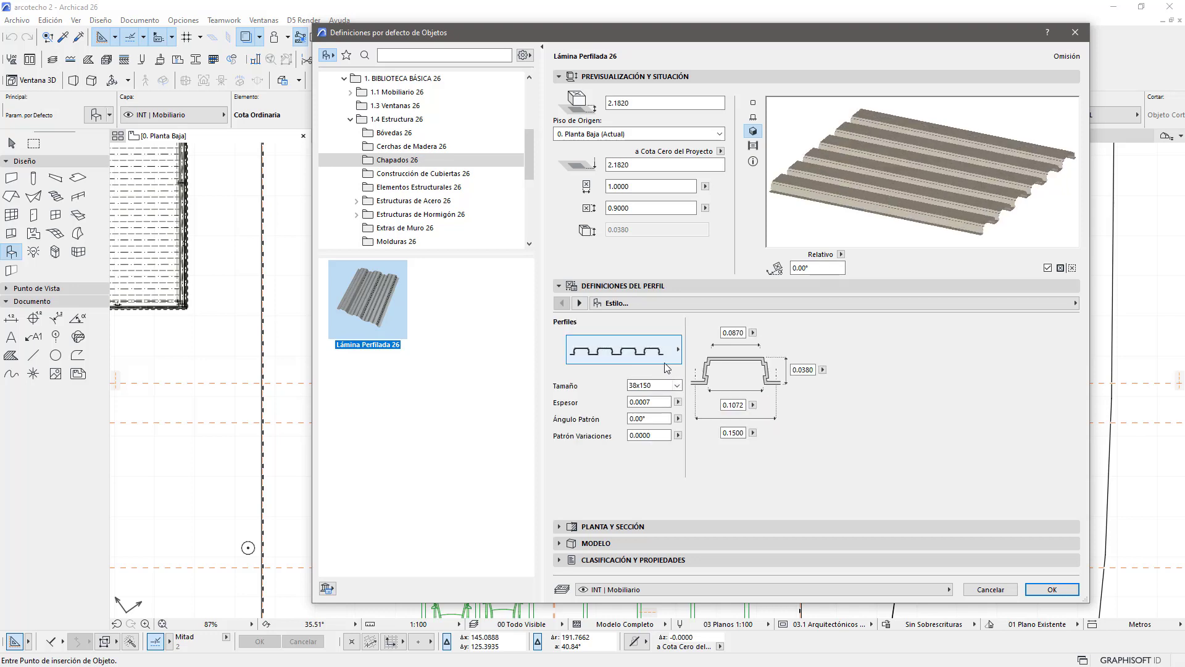
{"action": "left_click", "coordinate": [623, 350]}
{"action": "left_click", "coordinate": [728, 474]}
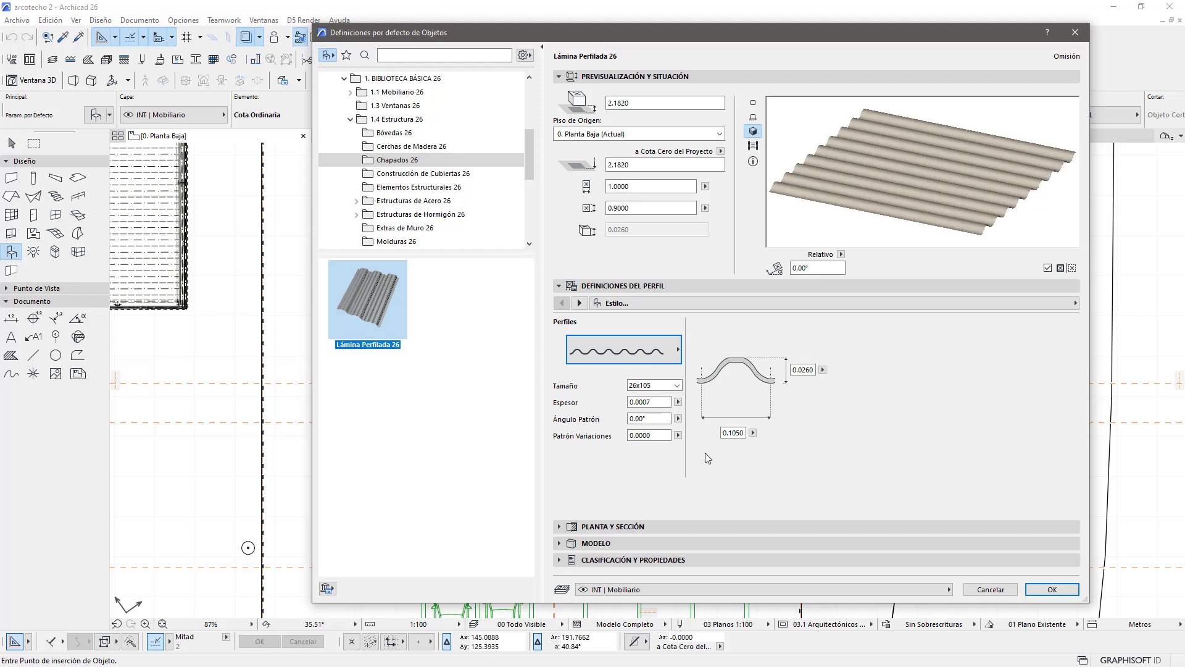
{"action": "left_click", "coordinate": [652, 357]}
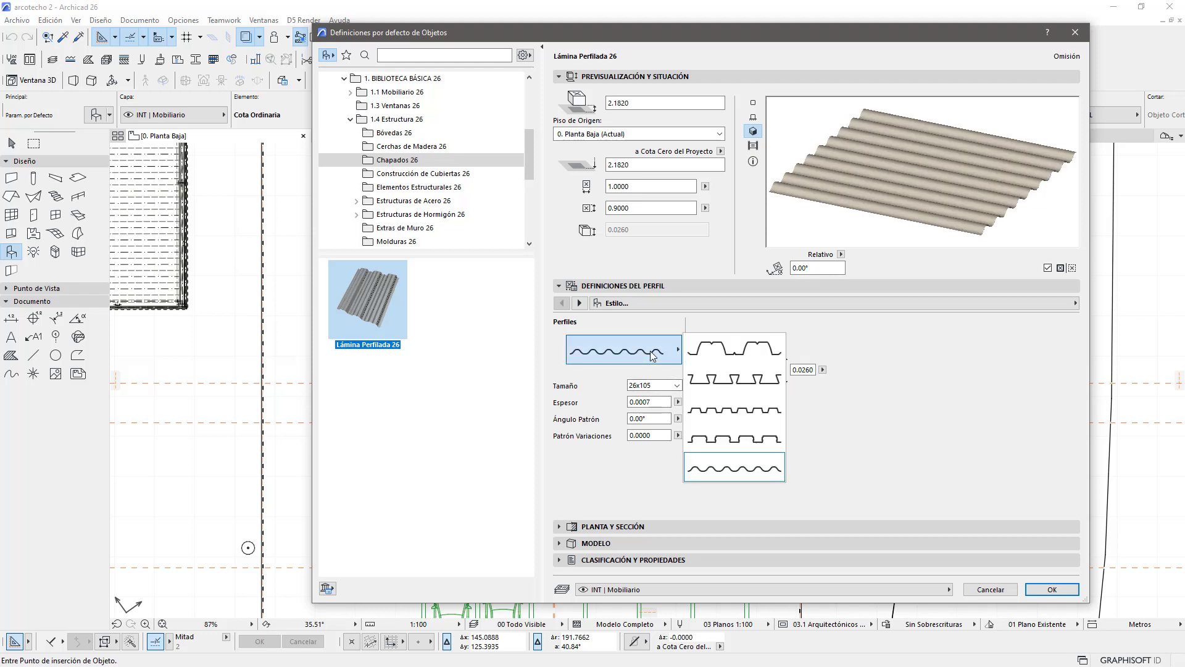
{"action": "left_click", "coordinate": [625, 334]}
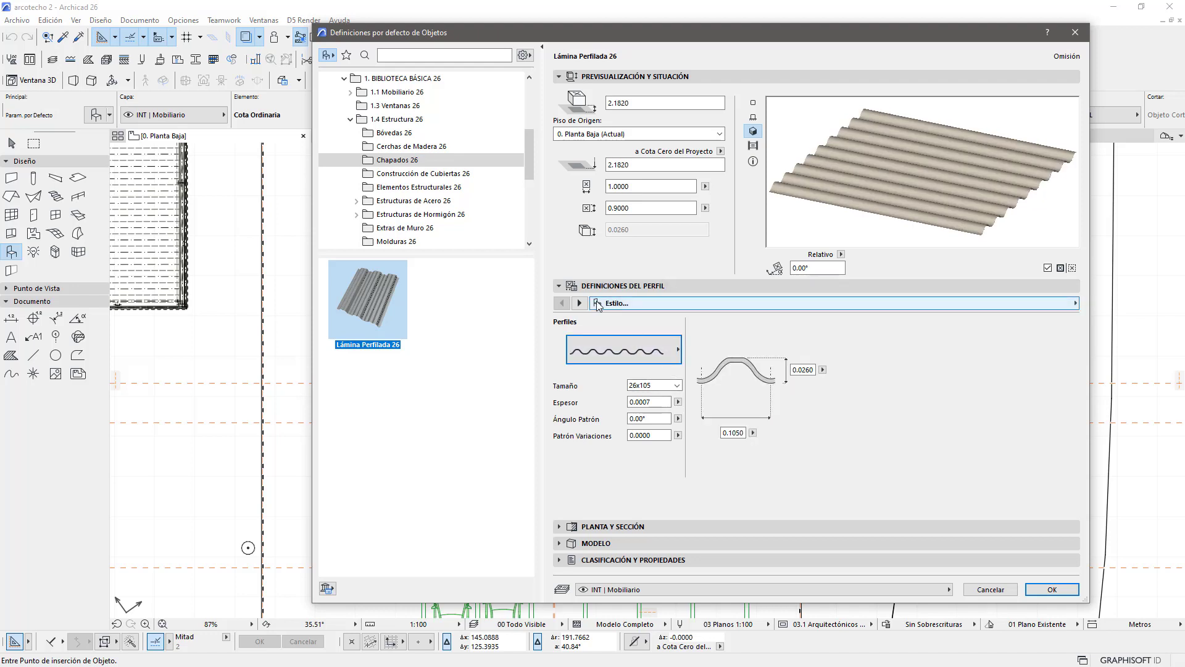
{"action": "left_click", "coordinate": [579, 303]}
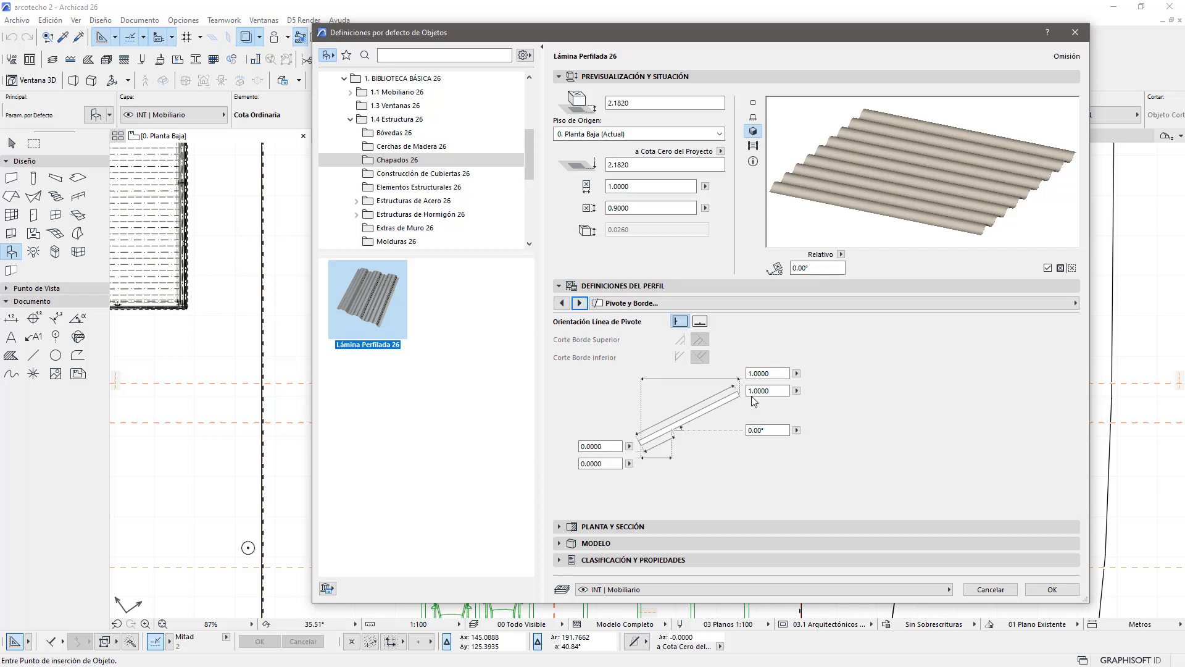
Step: Set the corrugated sheet's pivot-line angle to 90° so it stands vertically like wall cladding
{"action": "left_click", "coordinate": [724, 304]}
{"action": "left_click", "coordinate": [498, 334]}
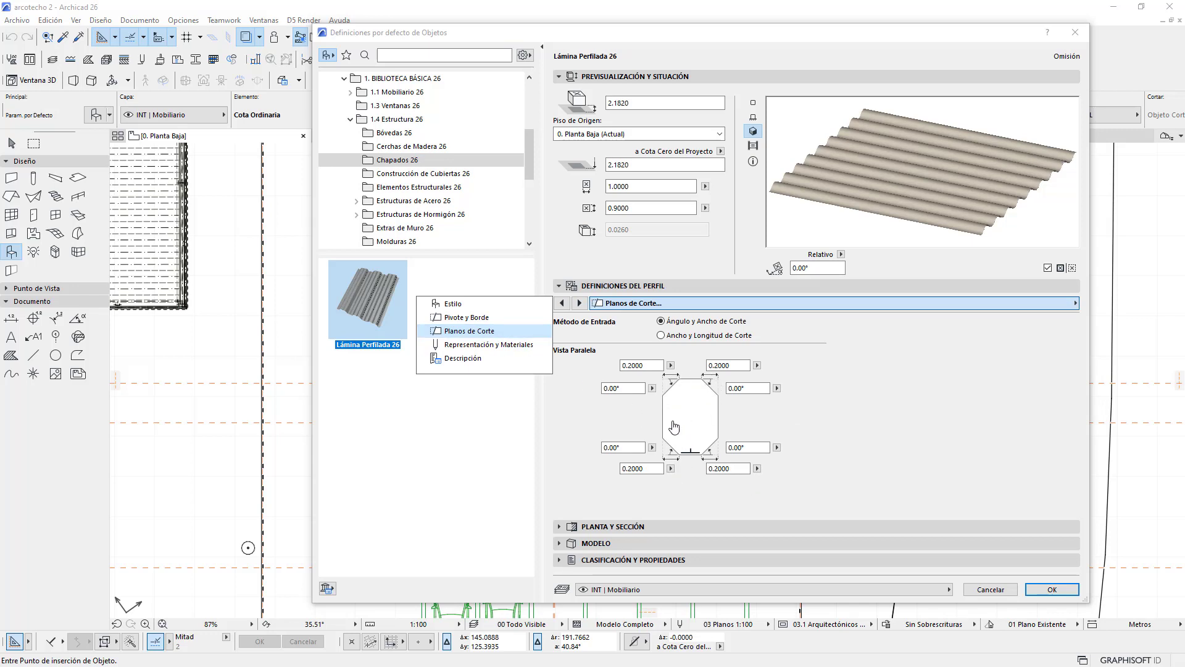
{"action": "left_click", "coordinate": [505, 316]}
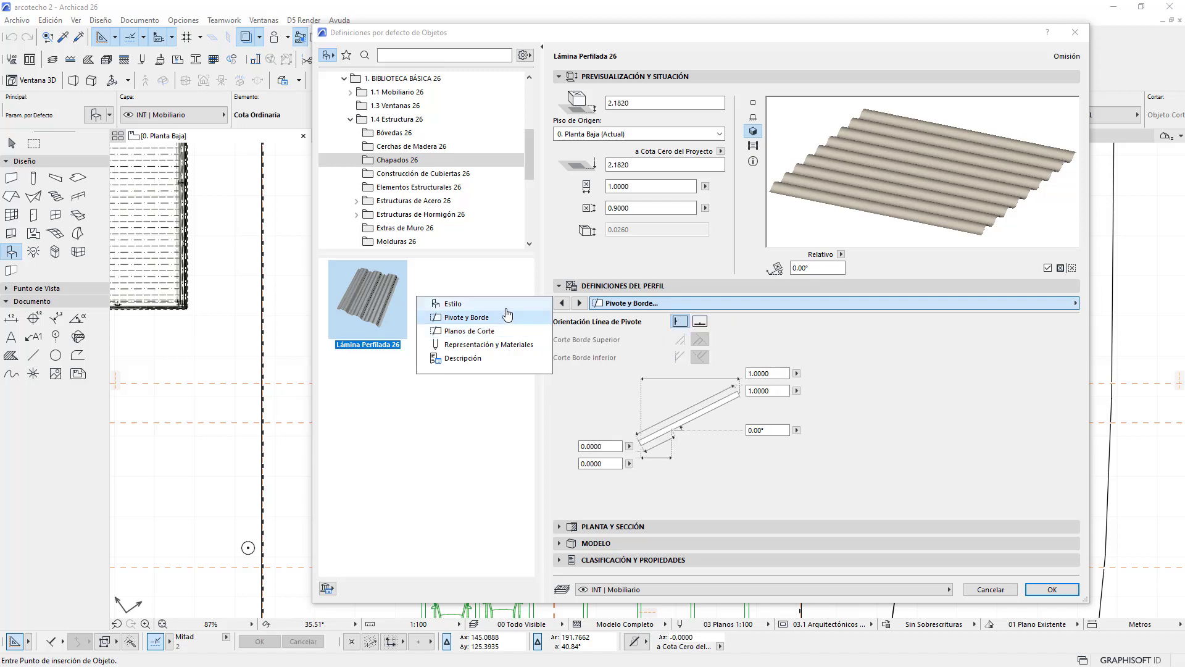
{"action": "left_click", "coordinate": [738, 483]}
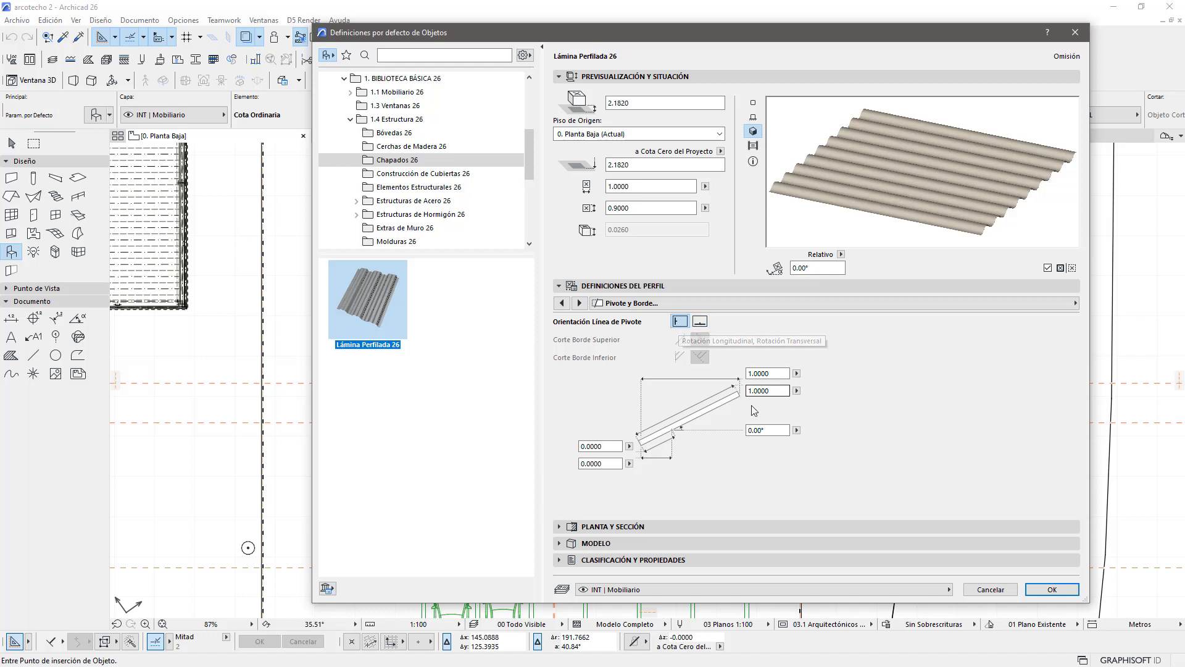
{"action": "left_click", "coordinate": [765, 430]}
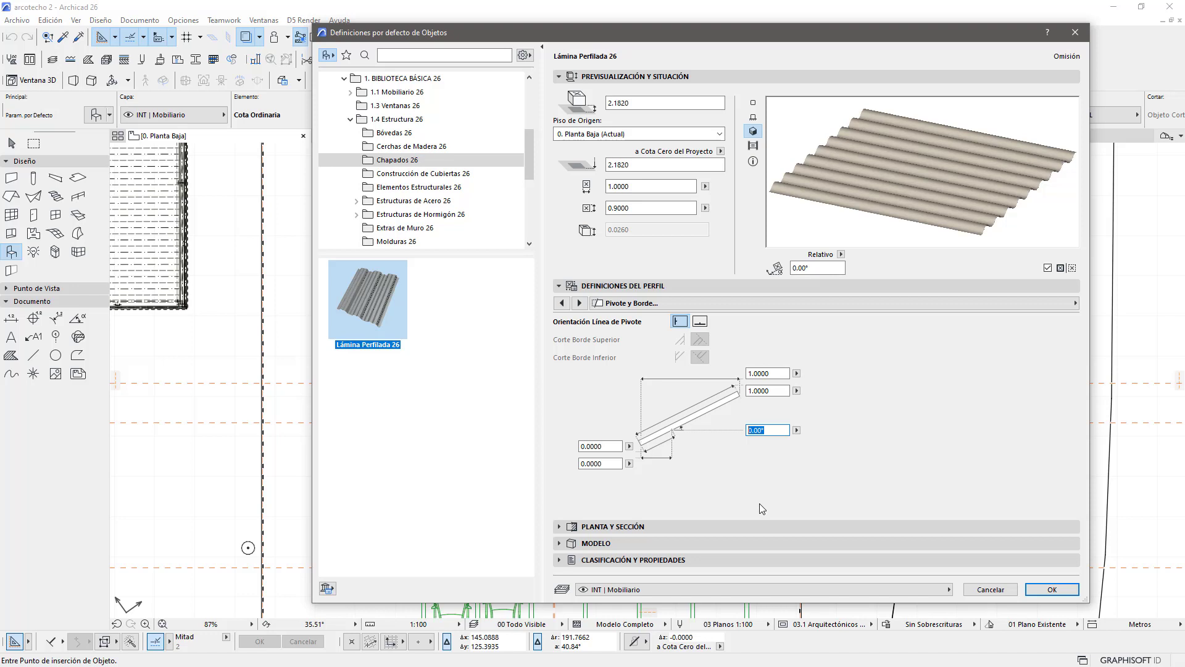
{"action": "type", "text": "90"}
{"action": "left_click", "coordinate": [917, 366]}
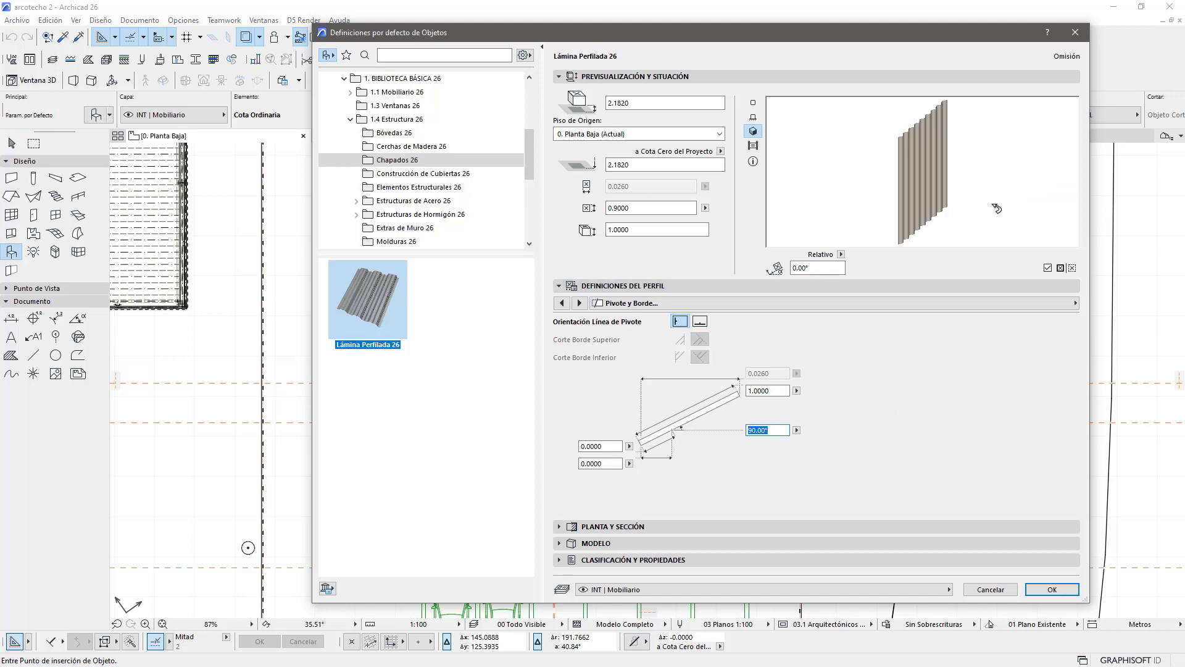
{"action": "left_click_drag", "start_coordinate": [1027, 198], "coordinate": [1016, 203]}
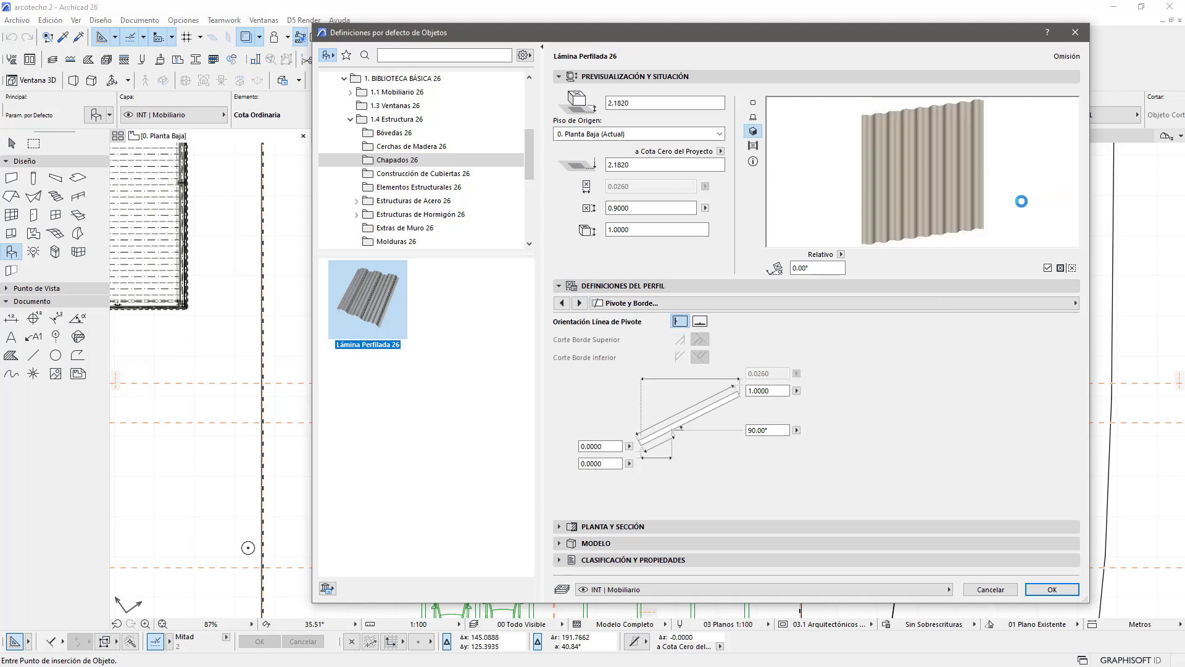
Step: Set the corrugated sheet's profile size to 38x150 and confirm the object defaults
{"action": "left_click", "coordinate": [562, 303]}
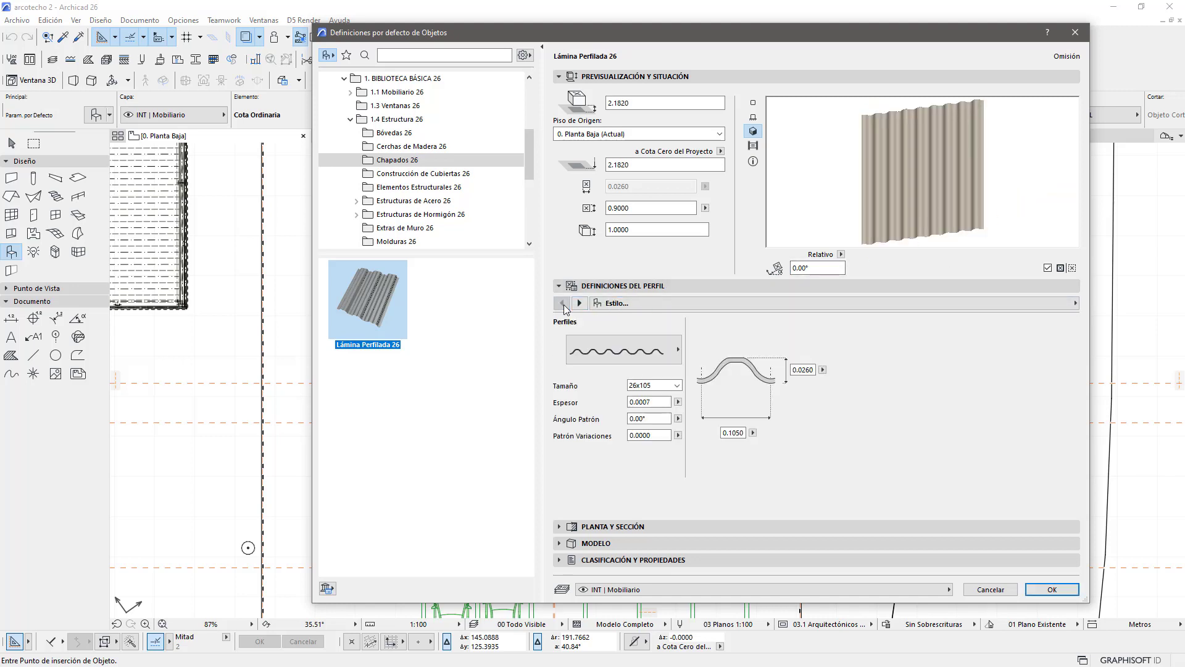
{"action": "left_click", "coordinate": [617, 352]}
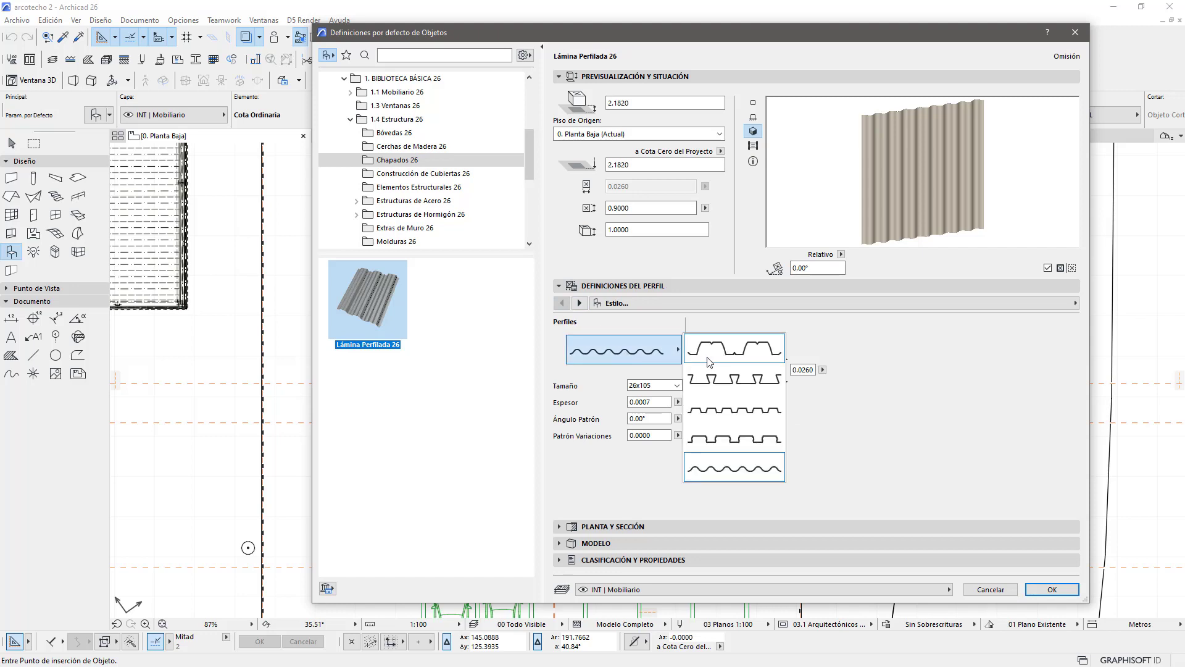
{"action": "left_click", "coordinate": [734, 410]}
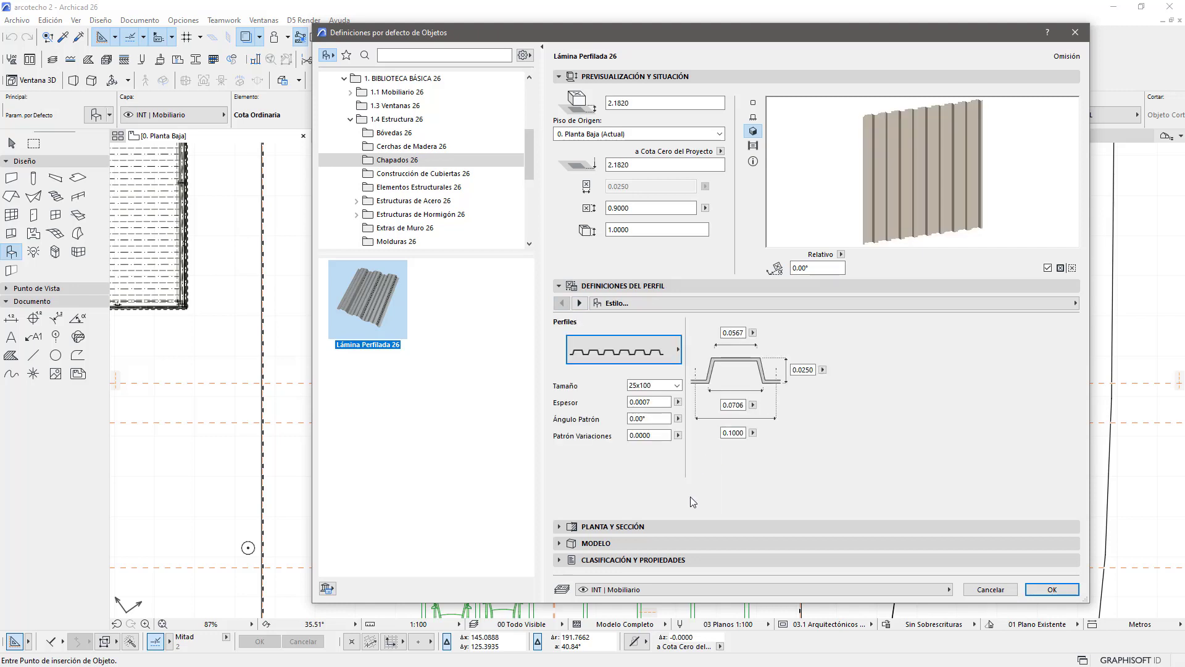
{"action": "left_click", "coordinate": [677, 385]}
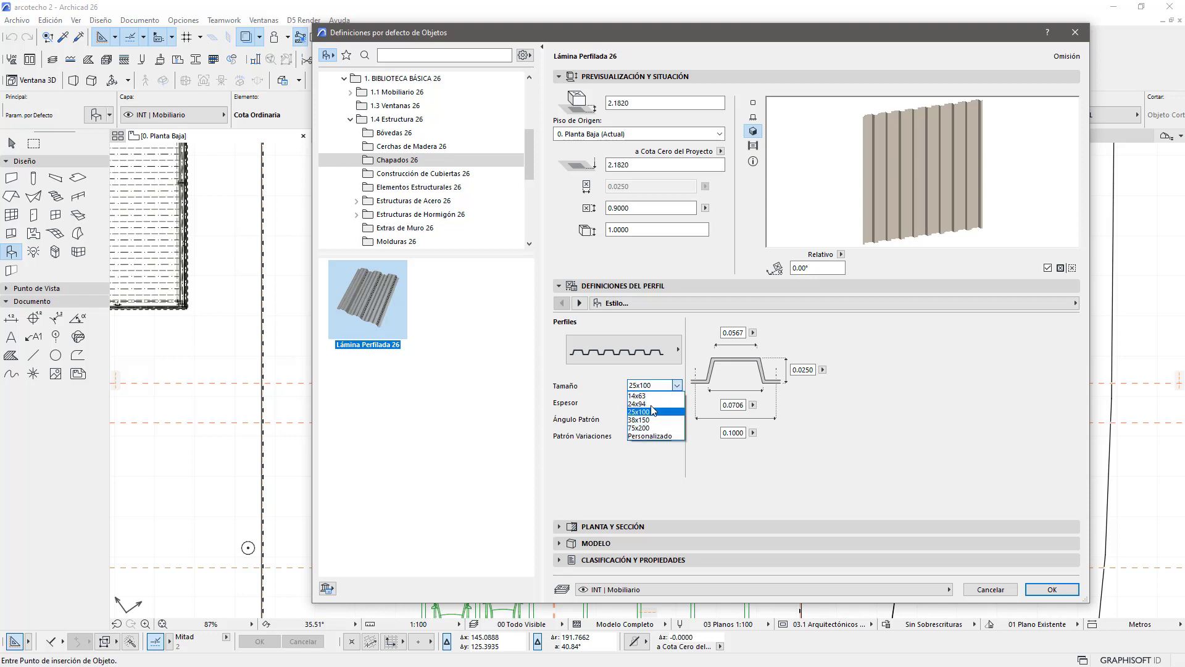
{"action": "left_click", "coordinate": [654, 436]}
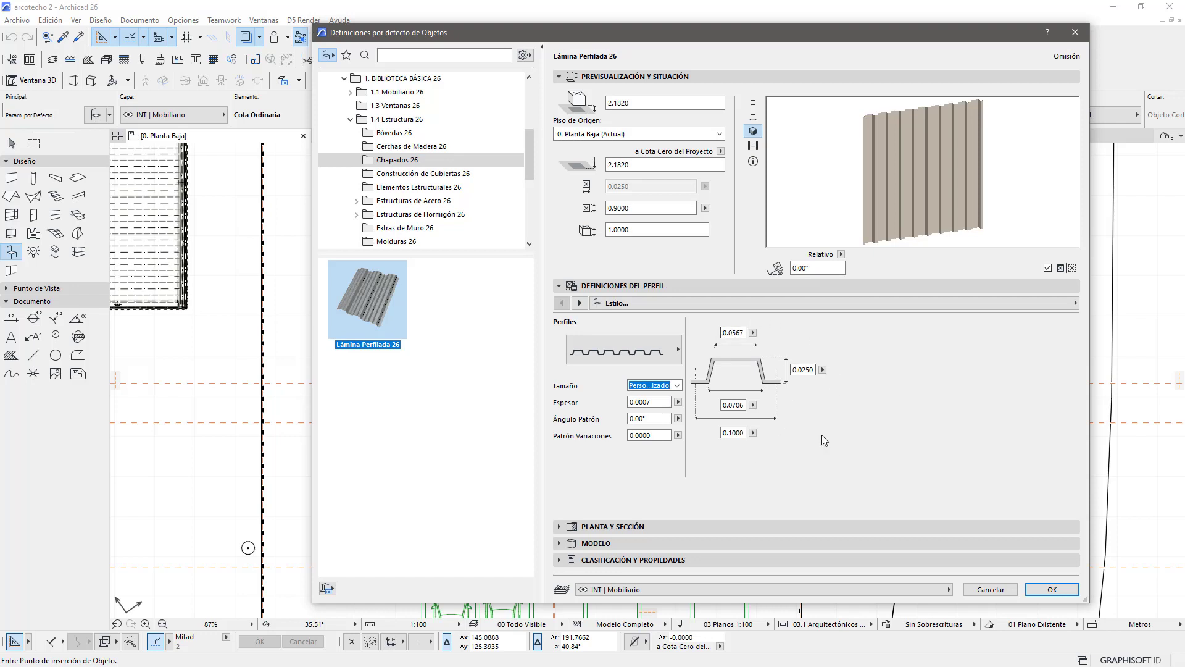
{"action": "left_click", "coordinate": [677, 386]}
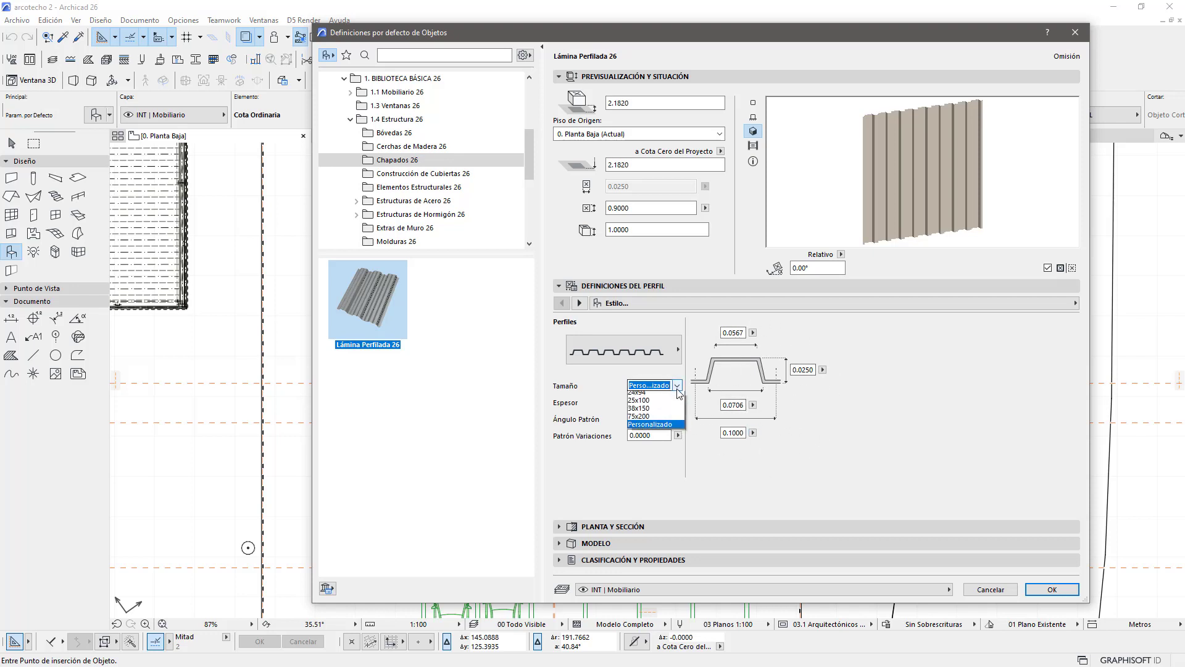
{"action": "left_click", "coordinate": [651, 421]}
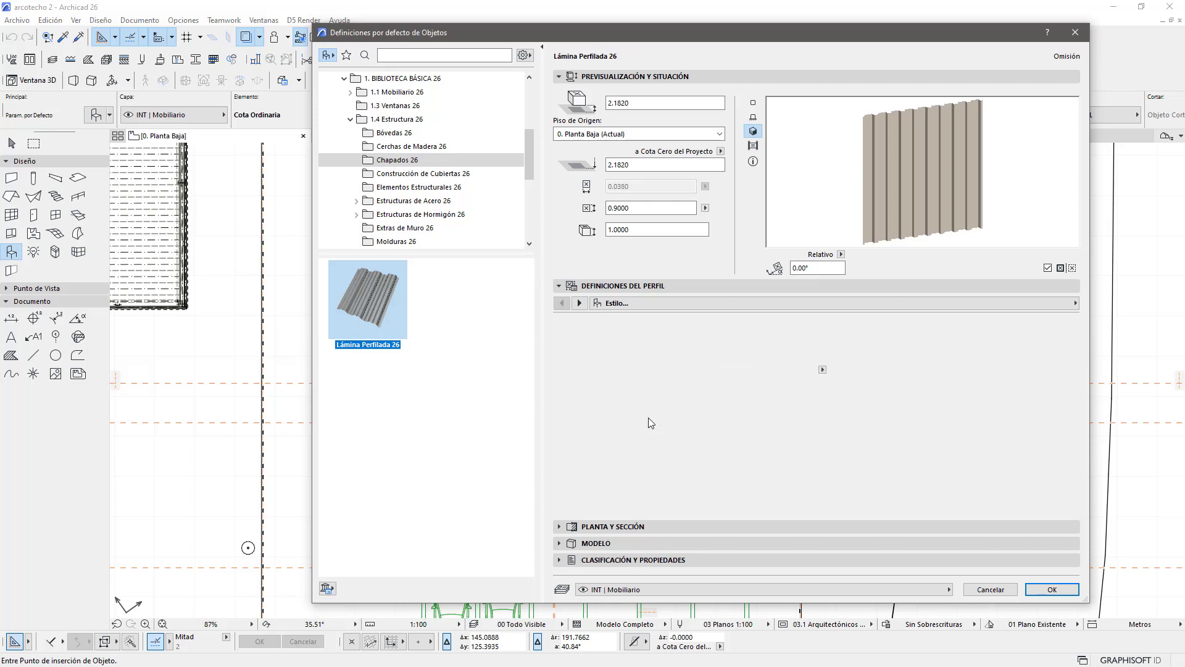
{"action": "left_click", "coordinate": [1052, 589]}
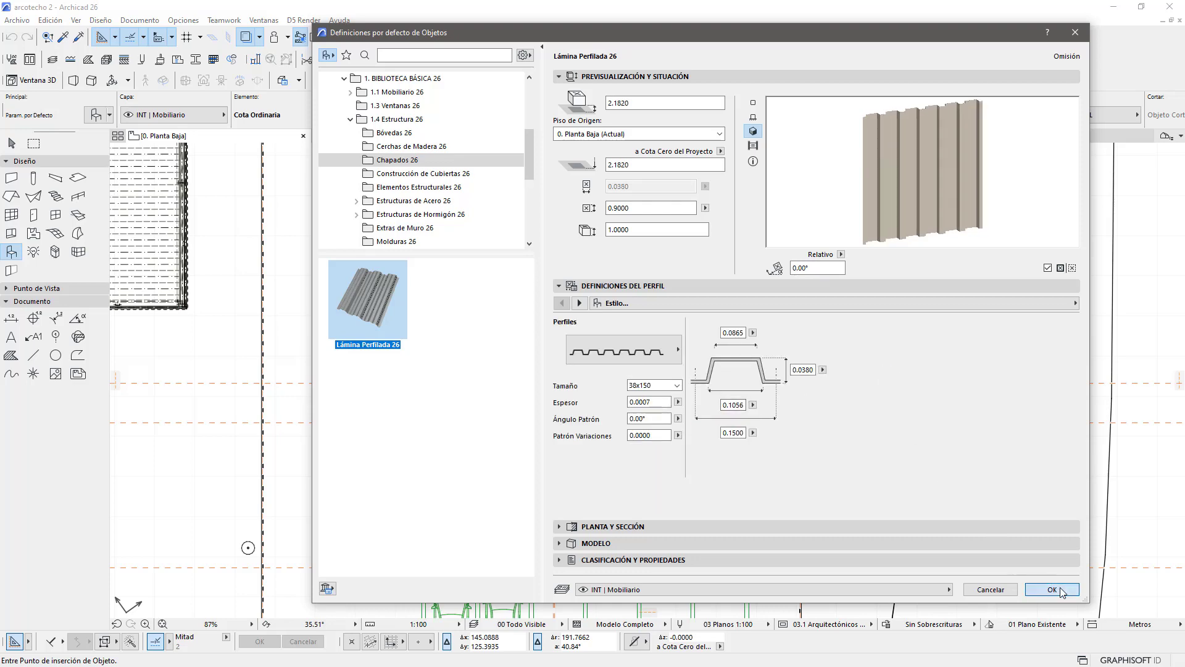
Step: Zoom to the placed corrugated sheet profile and stretch its top end to 4.7746 long
{"action": "mouse_move", "coordinate": [921, 428]}
{"action": "middle_mouse_down"}
{"action": "mouse_move", "coordinate": [939, 500]}
{"action": "mouse_move", "coordinate": [586, 464]}
{"action": "middle_mouse_up"}
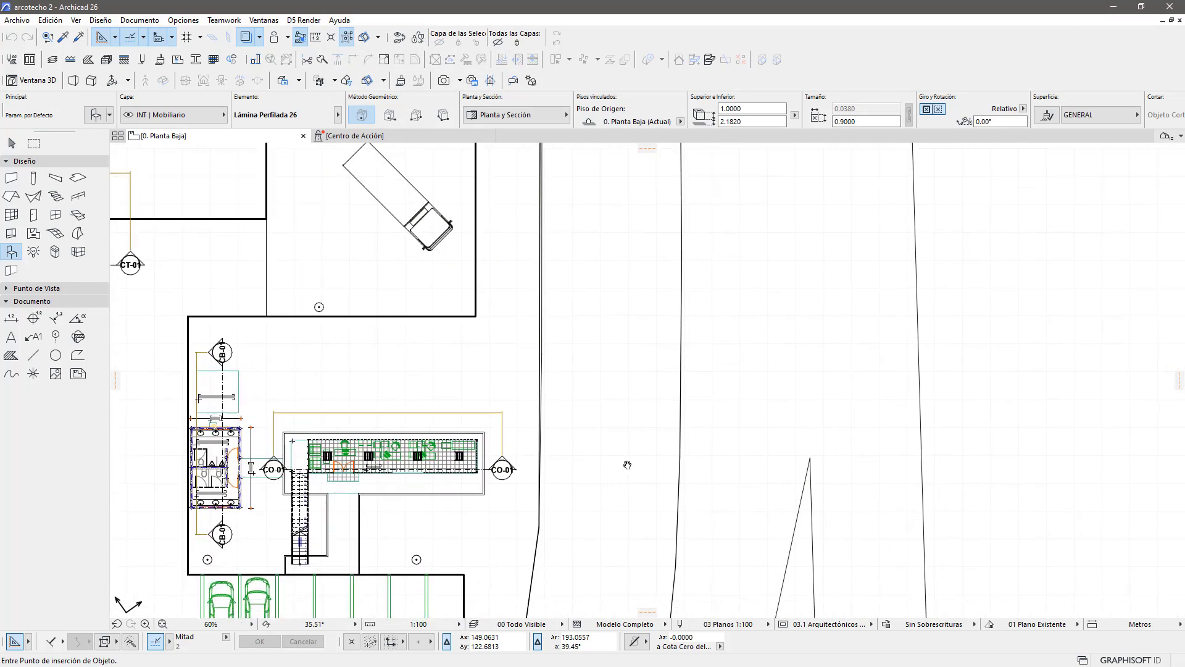
{"action": "middle_click_drag", "start_coordinate": [860, 344], "coordinate": [531, 352]}
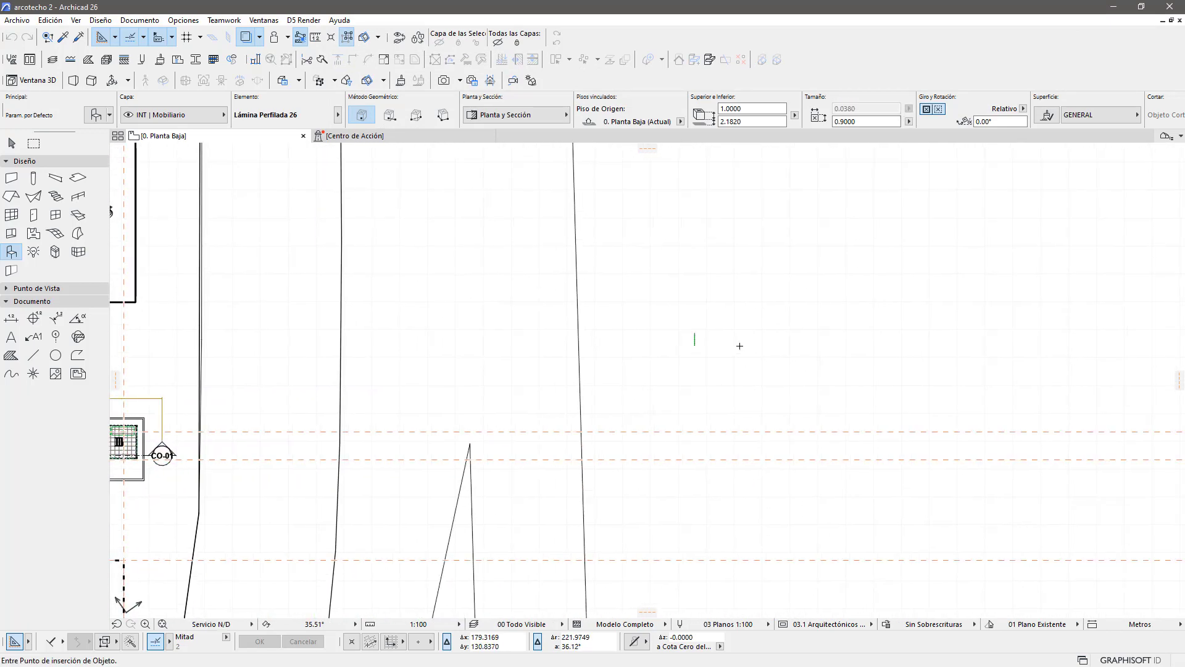
{"action": "scroll", "coordinate": [687, 341], "scroll_direction": "up", "scroll_amount": 5}
{"action": "scroll", "coordinate": [708, 320], "scroll_direction": "up", "scroll_amount": 1}
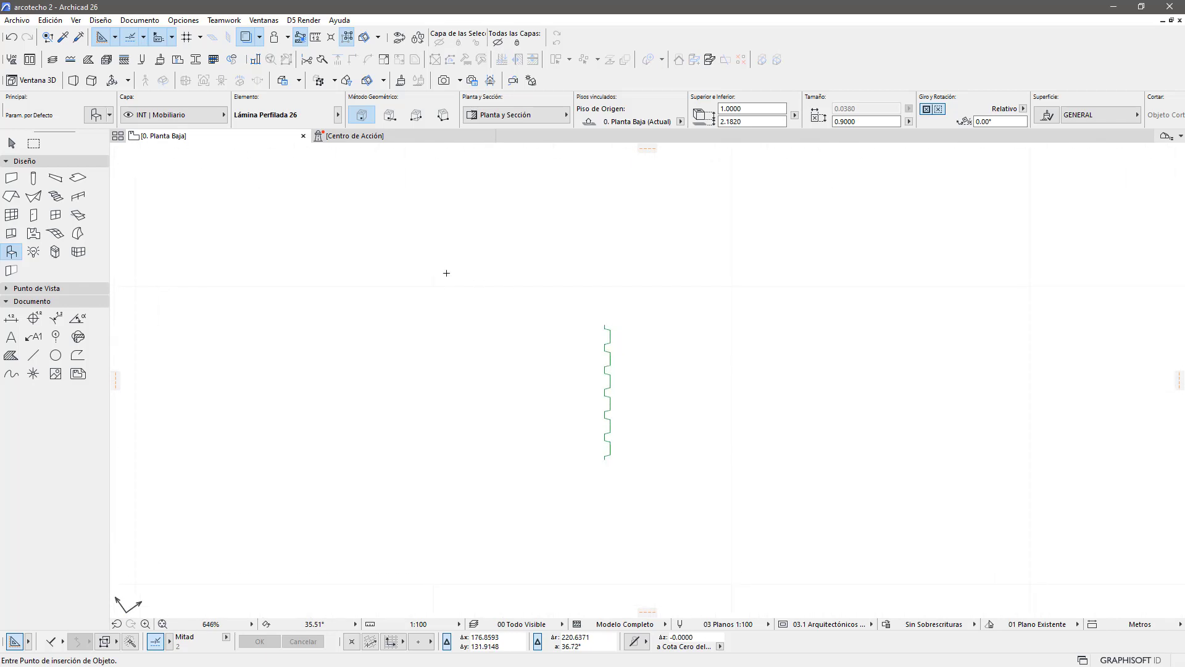
{"action": "left_click", "coordinate": [11, 143]}
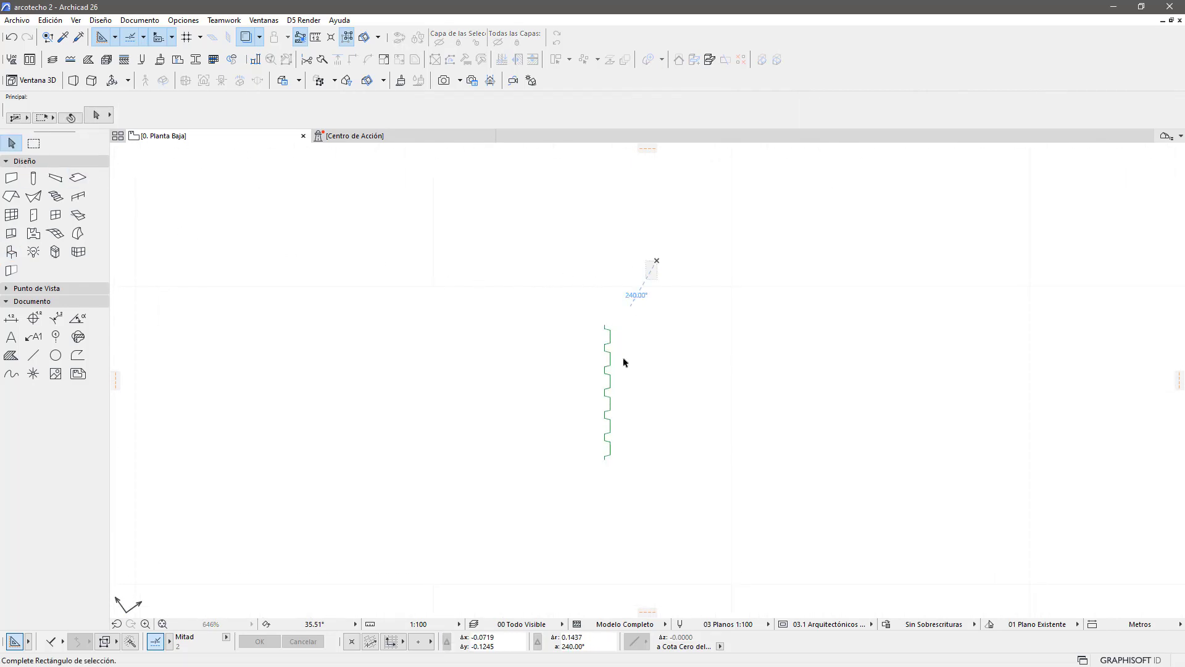
{"action": "left_click_drag", "start_coordinate": [657, 260], "coordinate": [568, 484]}
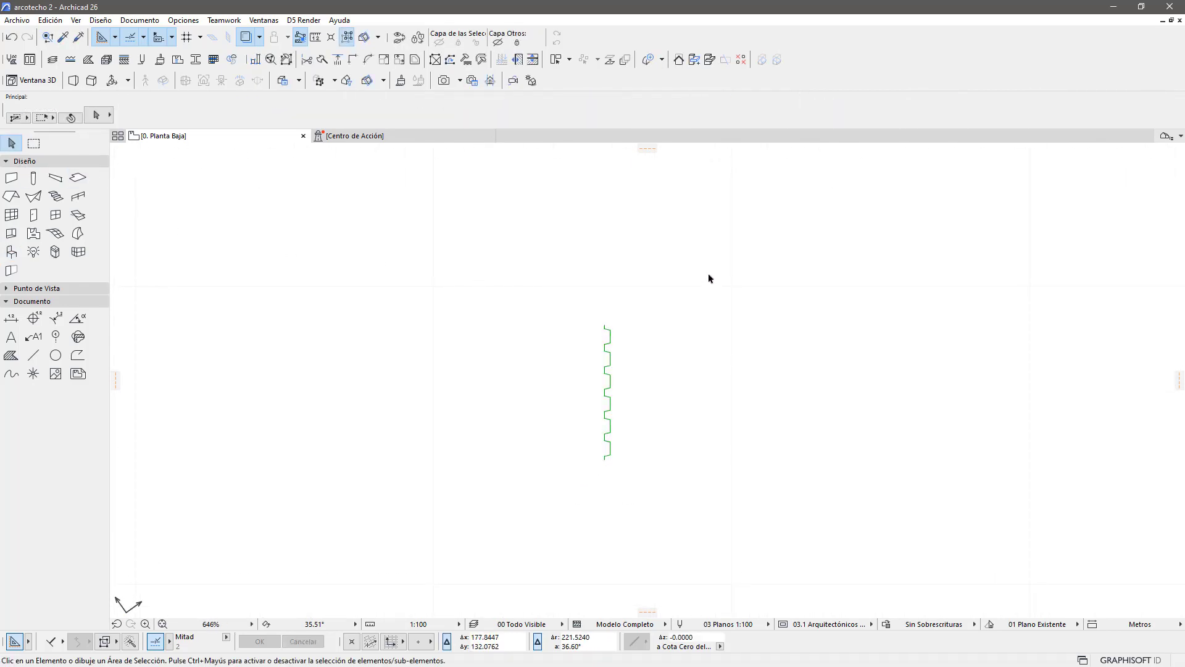
{"action": "left_click_drag", "start_coordinate": [709, 273], "coordinate": [550, 503]}
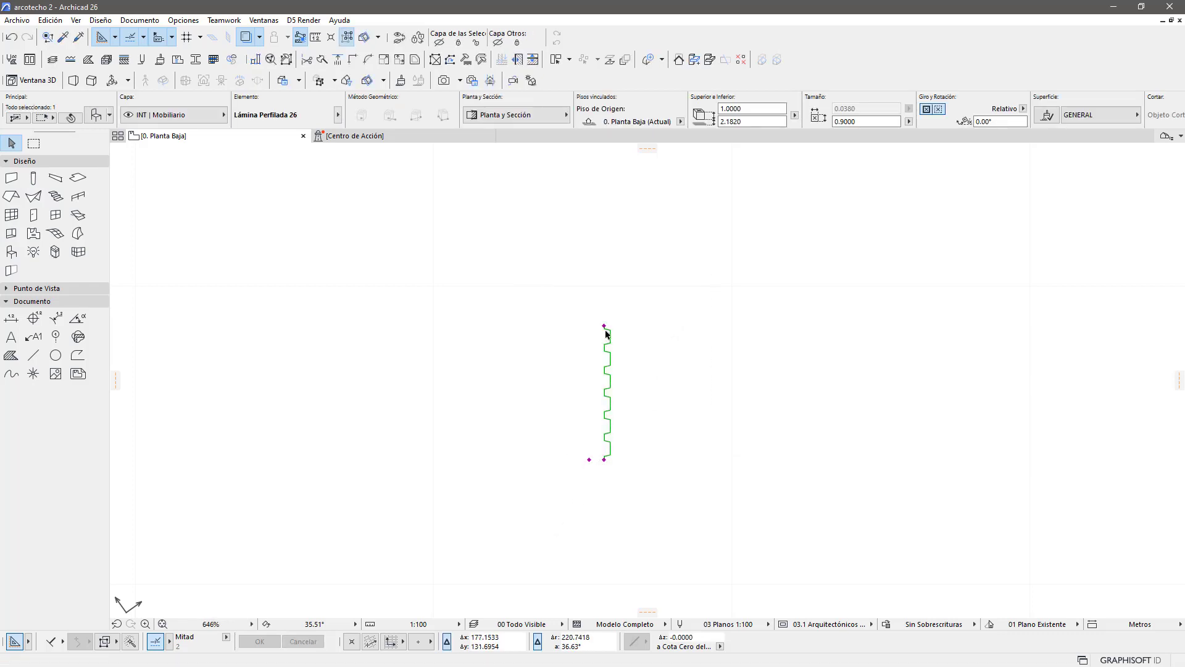
{"action": "left_click", "coordinate": [604, 326]}
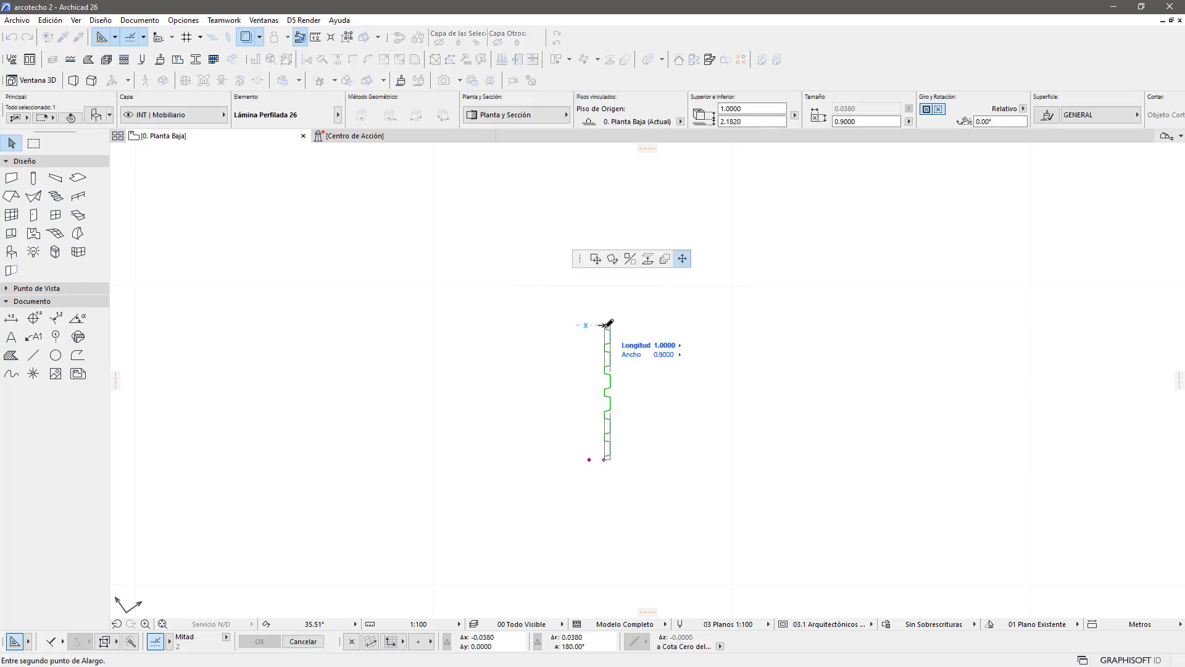
{"action": "scroll", "coordinate": [594, 321], "scroll_direction": "down", "scroll_amount": 2}
{"action": "scroll", "coordinate": [612, 403], "scroll_direction": "down", "scroll_amount": 2}
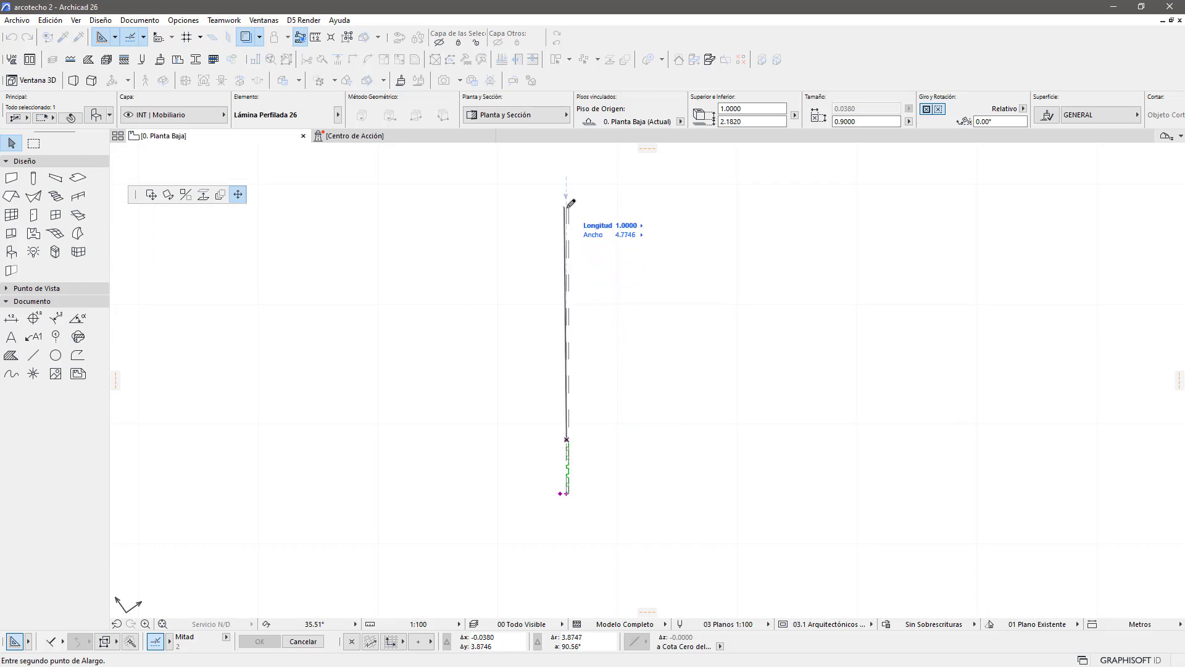
{"action": "left_click", "coordinate": [588, 206]}
{"action": "key", "text": "Escape"}
Step: Select the whole corrugated profile and show it in a 3D window
{"action": "scroll", "coordinate": [574, 213], "scroll_direction": "up", "scroll_amount": 5}
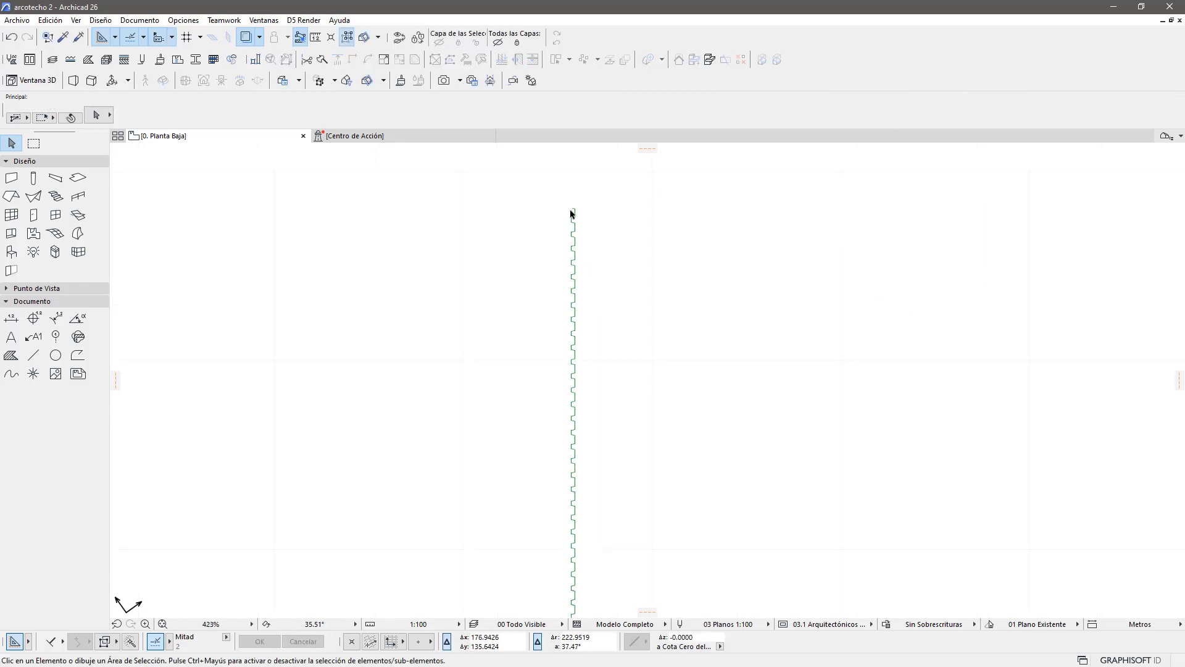
{"action": "scroll", "coordinate": [583, 216], "scroll_direction": "up", "scroll_amount": 1}
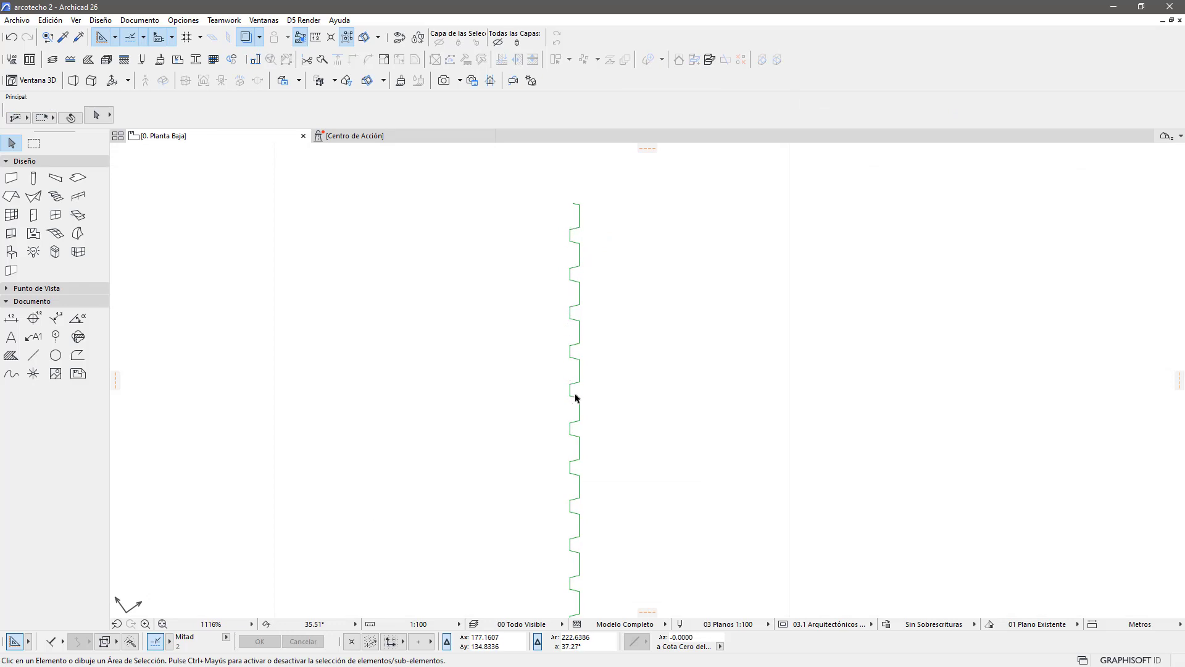
{"action": "scroll", "coordinate": [580, 383], "scroll_direction": "down", "scroll_amount": 3}
{"action": "scroll", "coordinate": [595, 374], "scroll_direction": "down", "scroll_amount": 3}
{"action": "scroll", "coordinate": [603, 358], "scroll_direction": "down", "scroll_amount": 3}
{"action": "scroll", "coordinate": [605, 364], "scroll_direction": "down", "scroll_amount": 2}
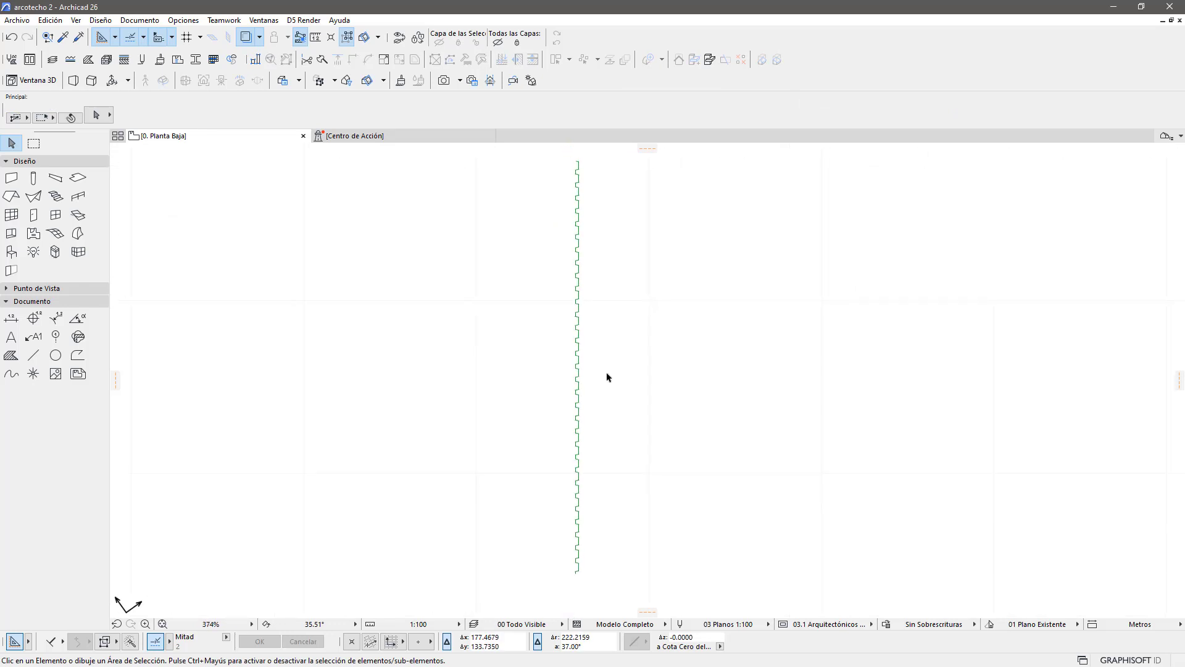
{"action": "scroll", "coordinate": [628, 454], "scroll_direction": "down", "scroll_amount": 3}
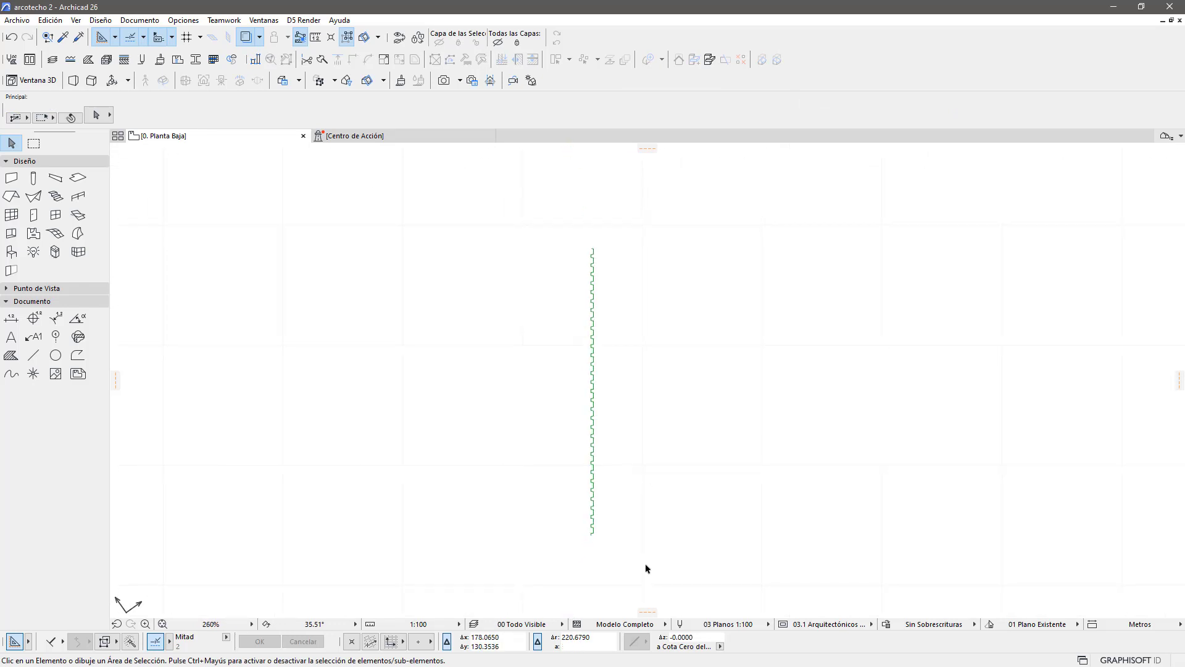
{"action": "left_click_drag", "start_coordinate": [646, 568], "coordinate": [526, 223]}
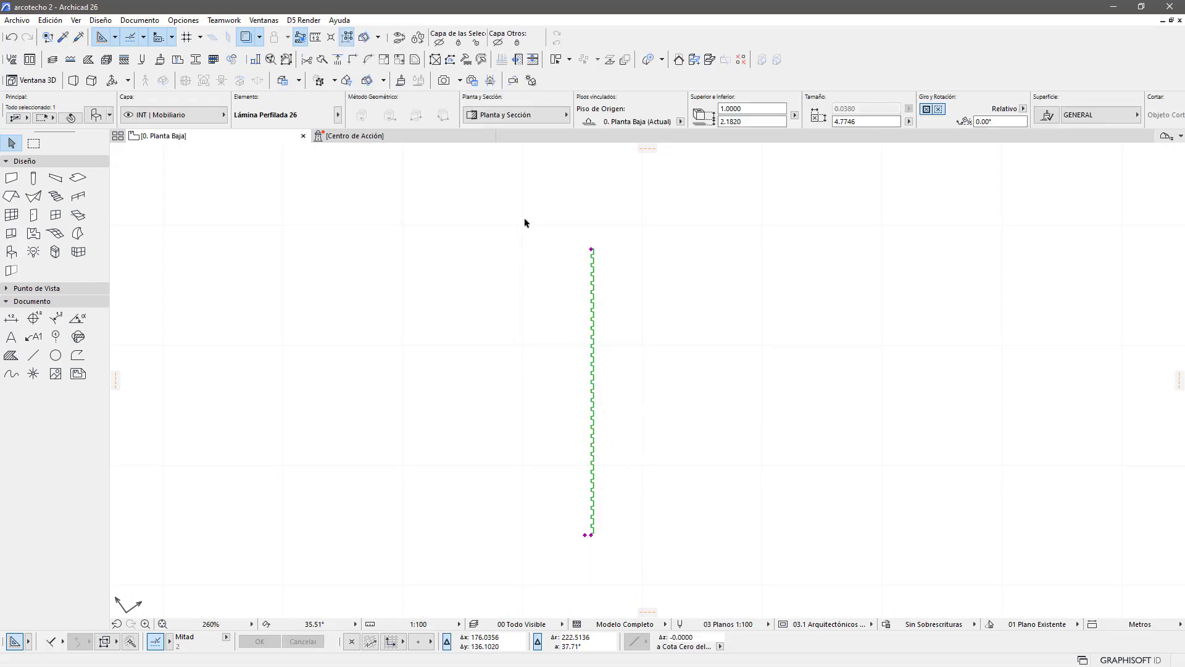
{"action": "key", "text": "F5"}
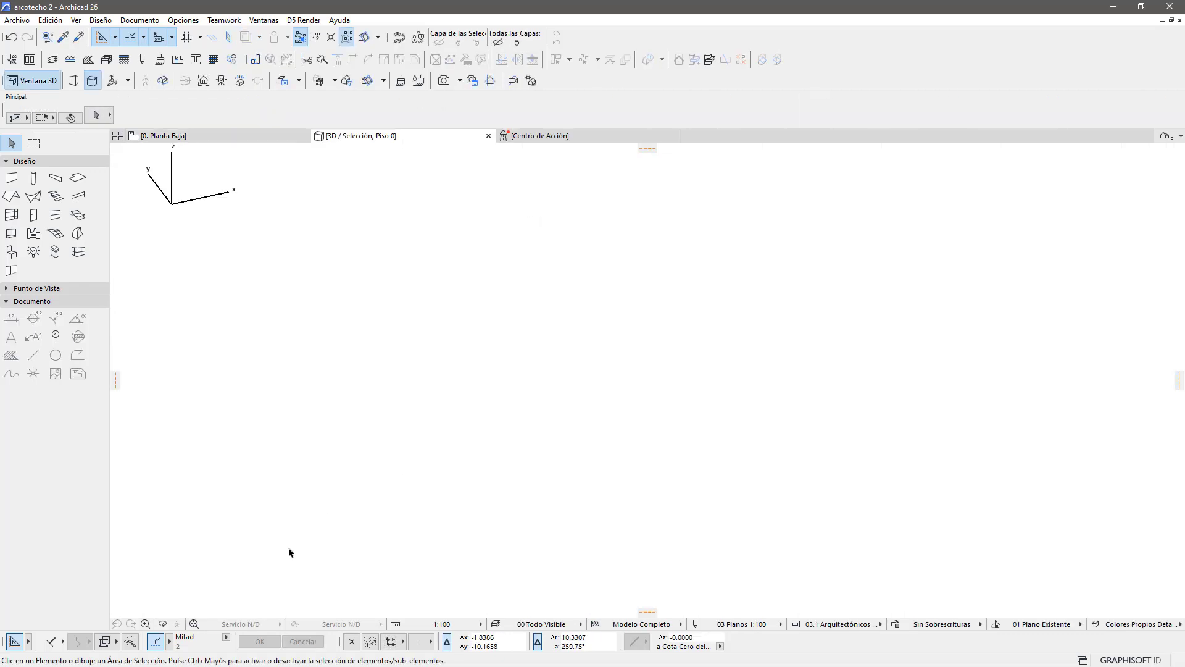
Step: Fit the 3D view to the corrugated panel, orbit broadside, and select the panel
{"action": "left_click", "coordinate": [194, 625]}
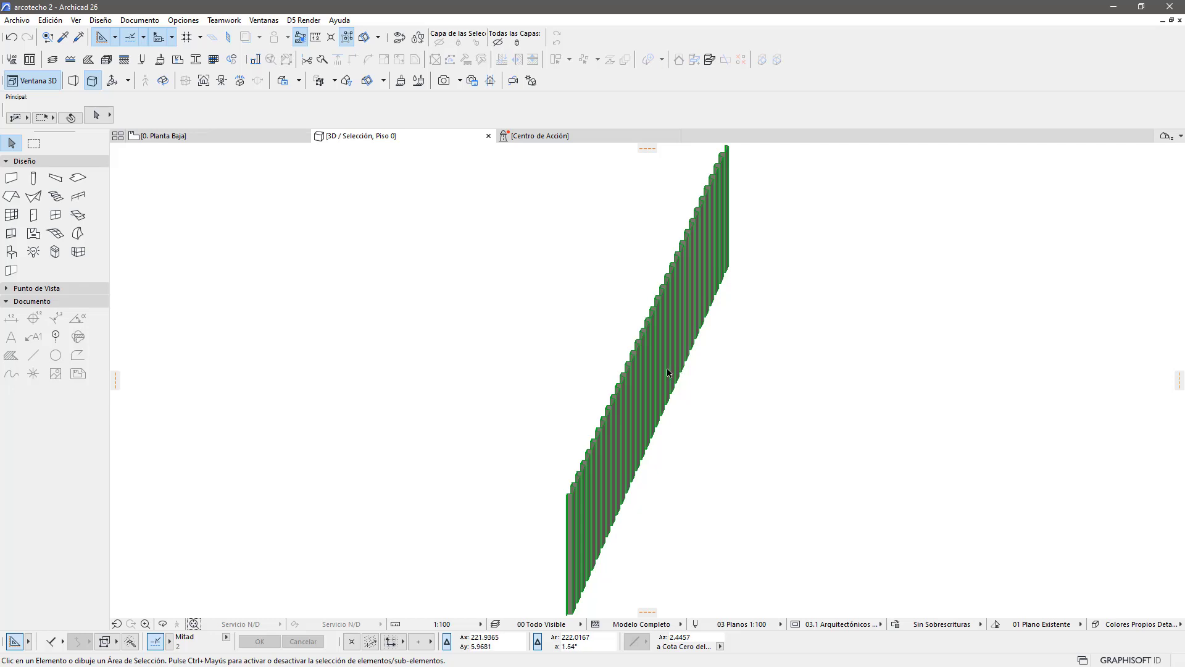
{"action": "mouse_move", "coordinate": [667, 373]}
{"action": "middle_mouse_down", "text": "shift"}
{"action": "mouse_move", "coordinate": [820, 371]}
{"action": "mouse_move", "coordinate": [984, 339]}
{"action": "mouse_move", "coordinate": [891, 418]}
{"action": "middle_mouse_up", "text": "shift"}
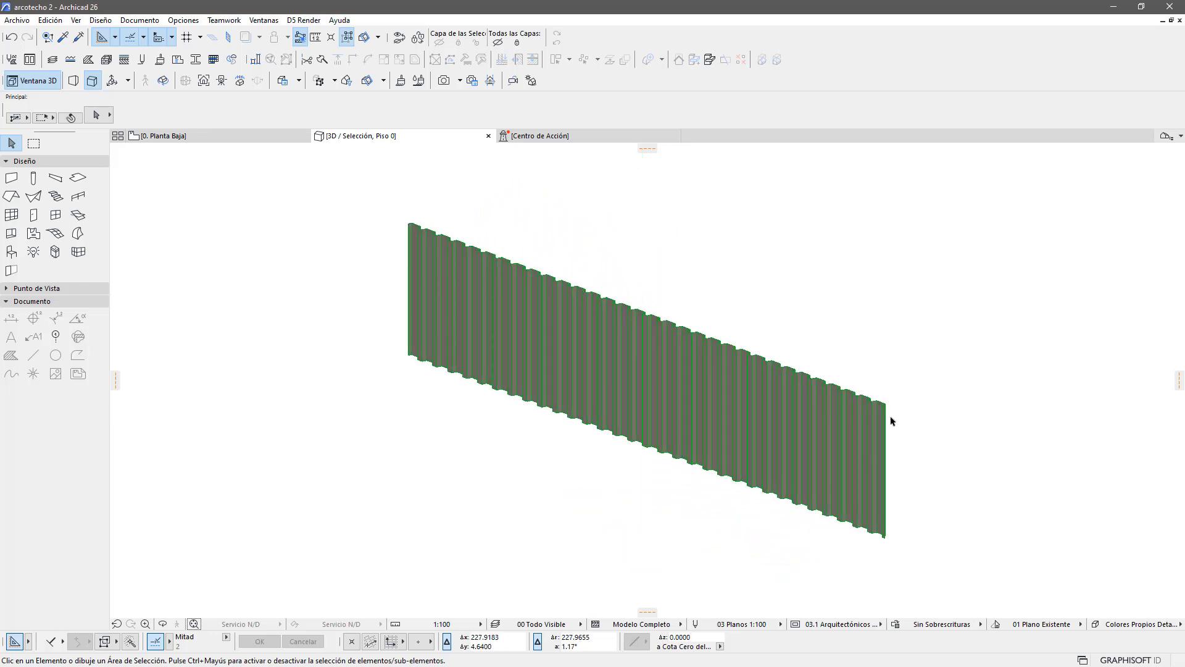
{"action": "left_click", "coordinate": [849, 433]}
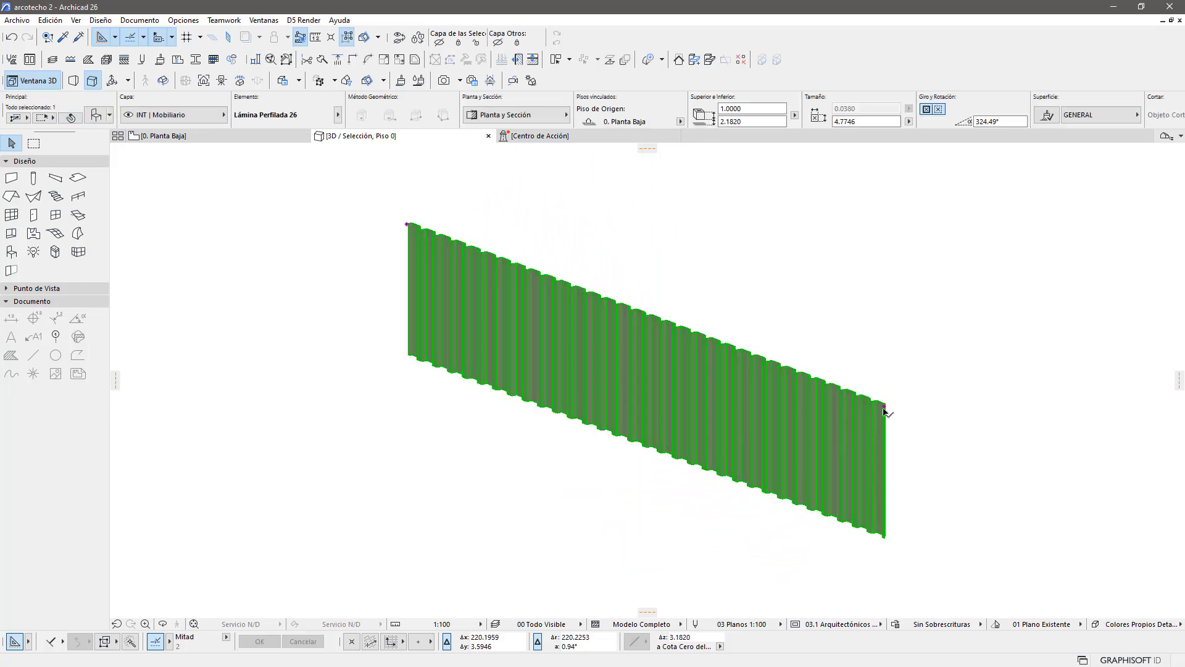
{"action": "left_click", "coordinate": [886, 405]}
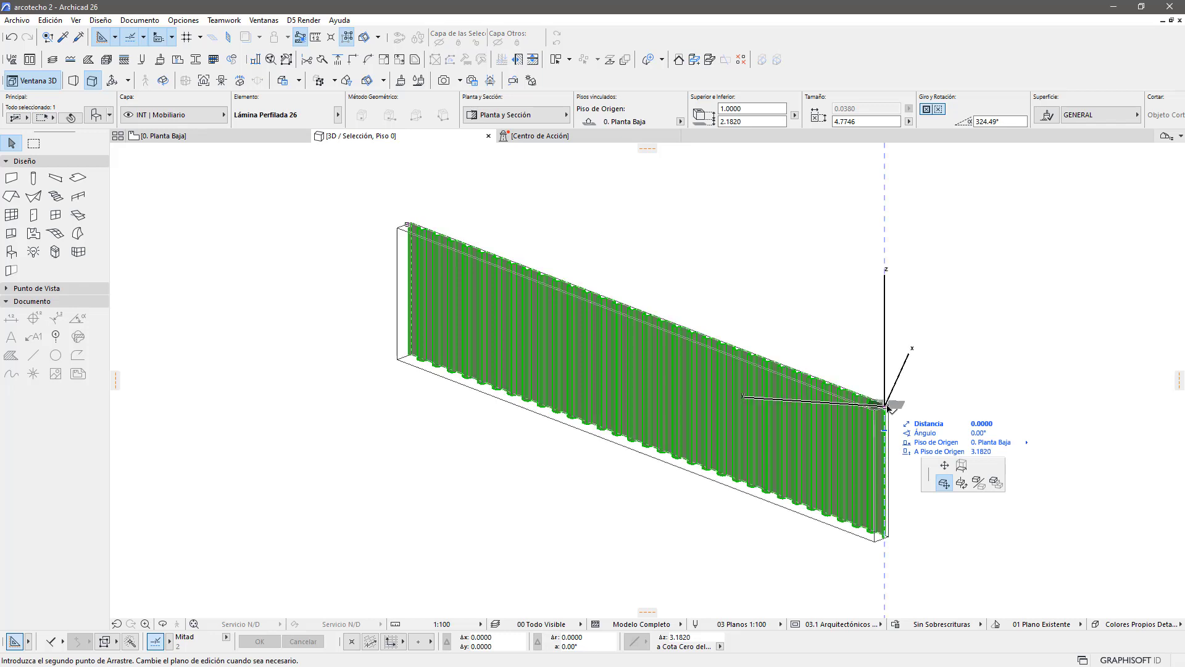
{"action": "left_click", "coordinate": [947, 469]}
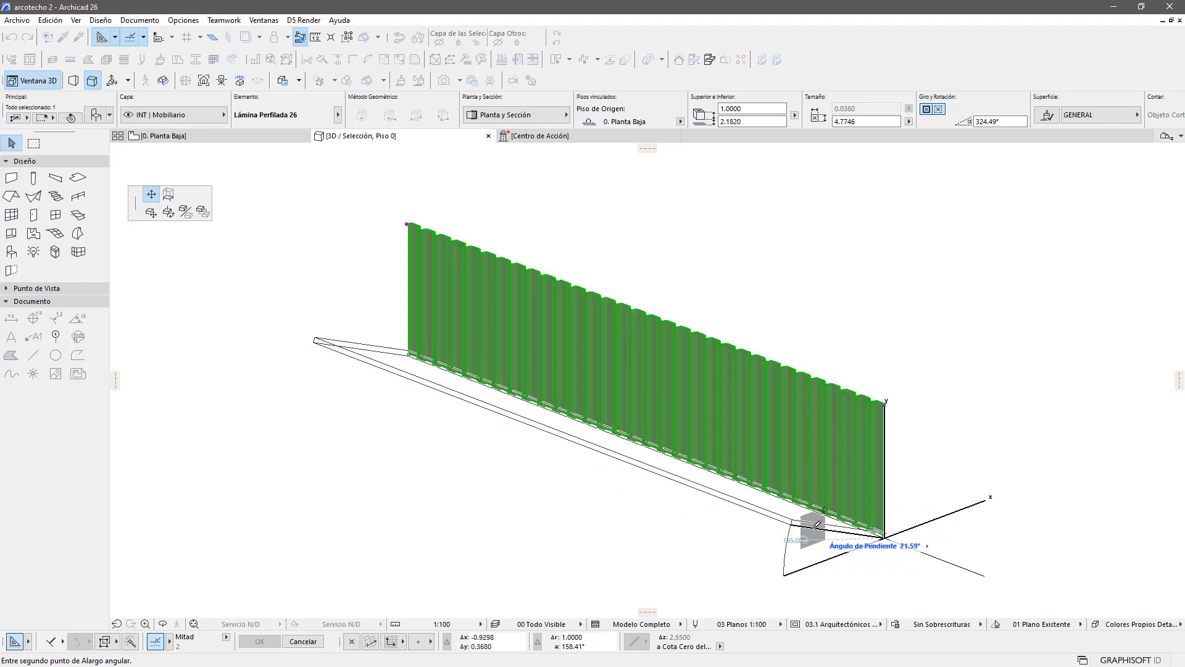
{"action": "key", "text": "Escape"}
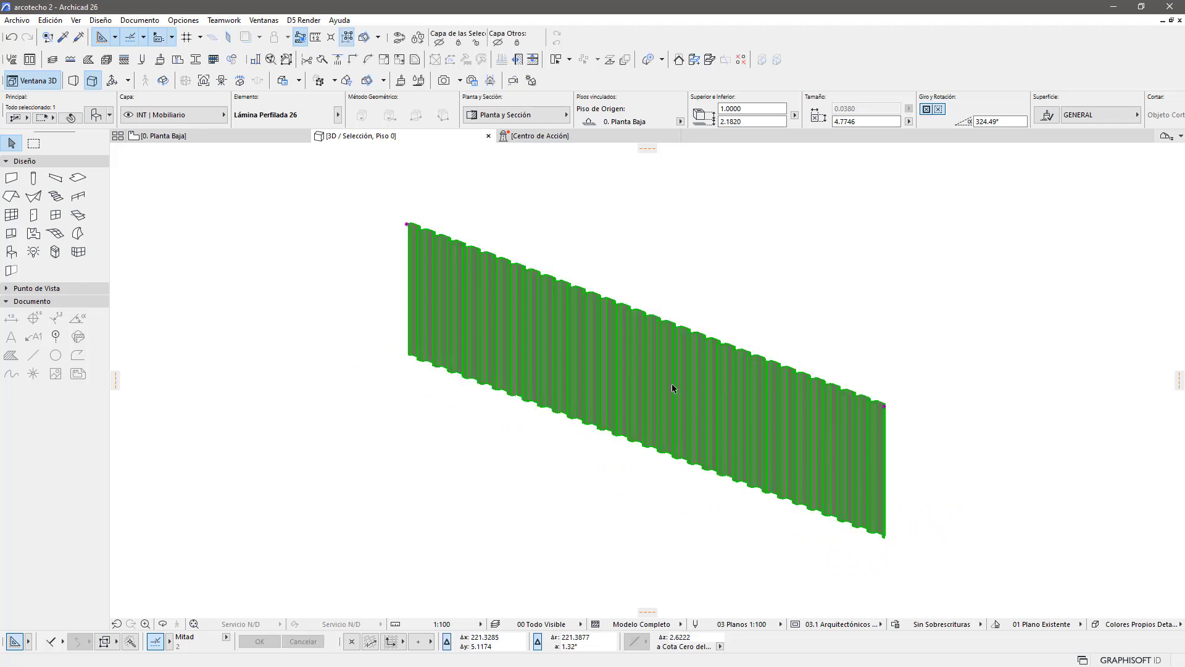
Step: Stretch the panel's top corner up to about 2.41 high and orbit to inspect it
{"action": "left_click", "coordinate": [411, 229]}
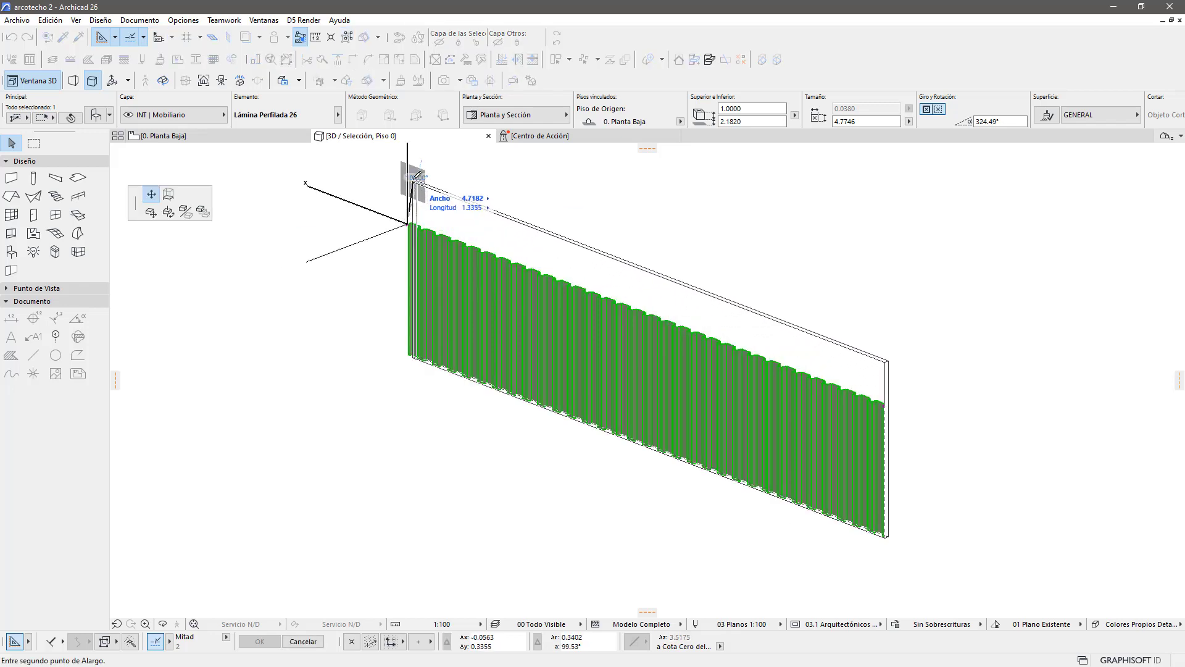
{"action": "middle_click_drag", "start_coordinate": [386, 150], "coordinate": [394, 301]}
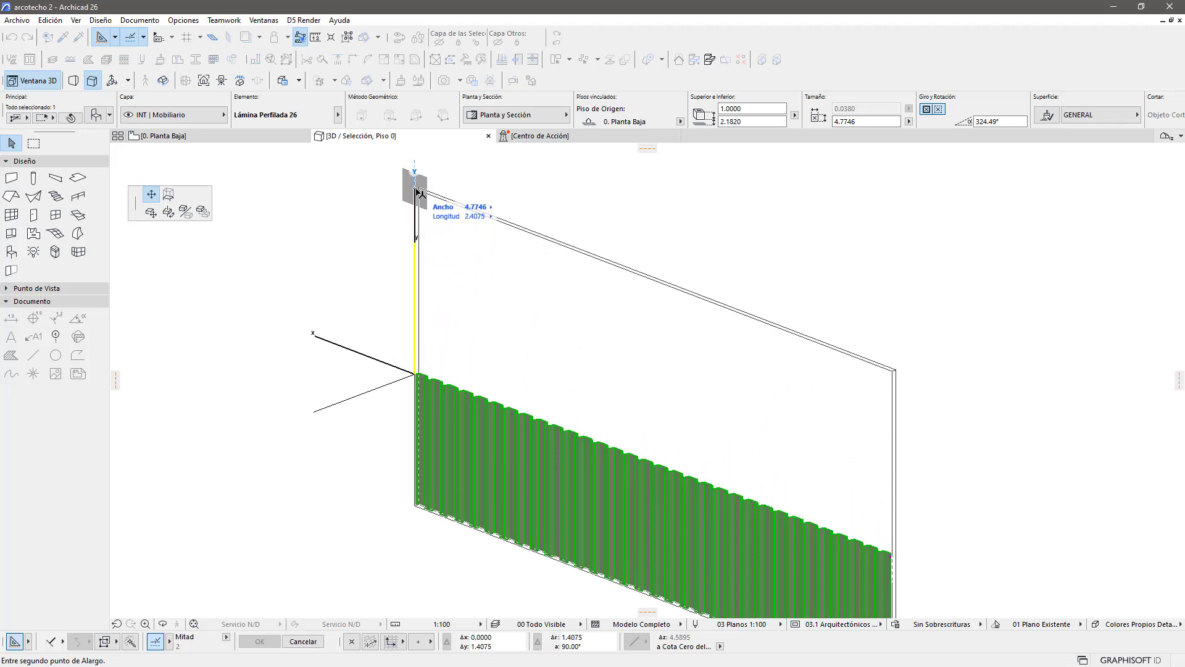
{"action": "left_click", "coordinate": [415, 185]}
{"action": "key", "text": "Escape"}
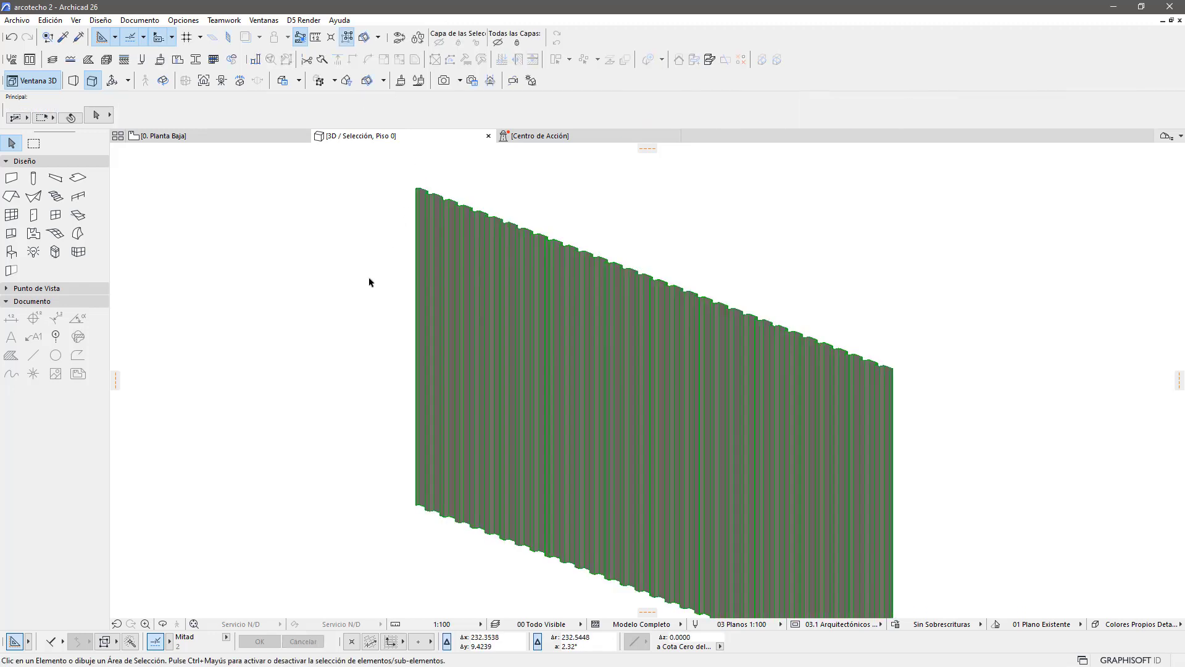
{"action": "scroll", "coordinate": [370, 278], "scroll_direction": "down", "scroll_amount": 2}
{"action": "scroll", "coordinate": [461, 353], "scroll_direction": "up", "scroll_amount": 1}
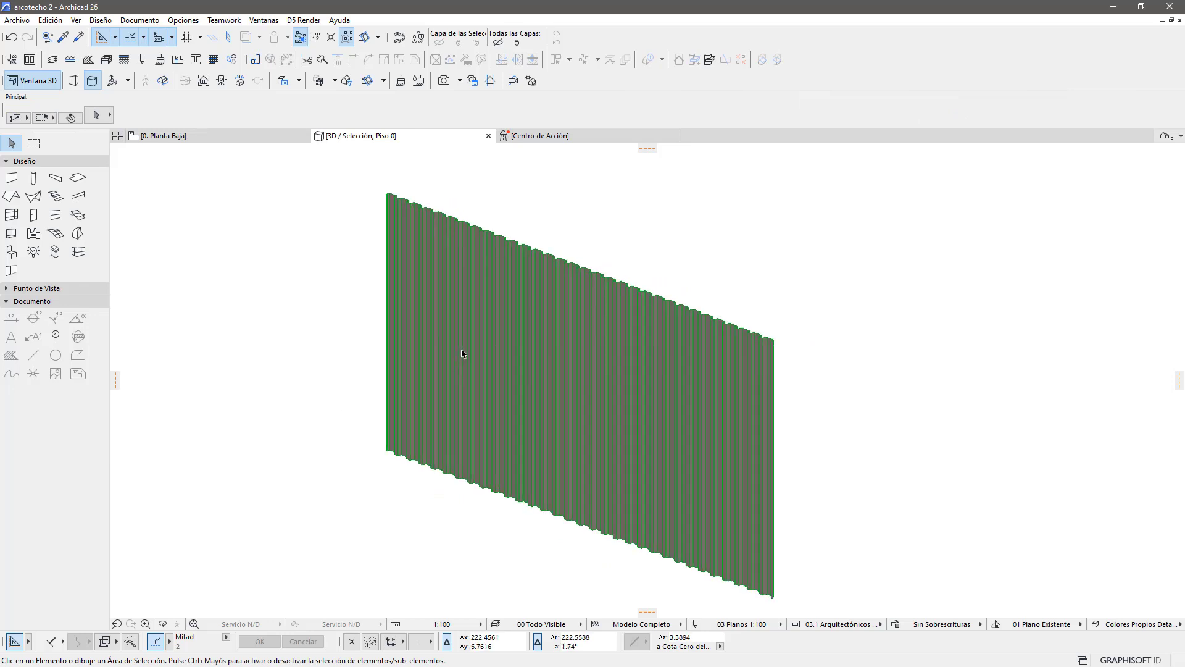
{"action": "middle_click_drag", "start_coordinate": [510, 382], "coordinate": [749, 325], "text": "shift"}
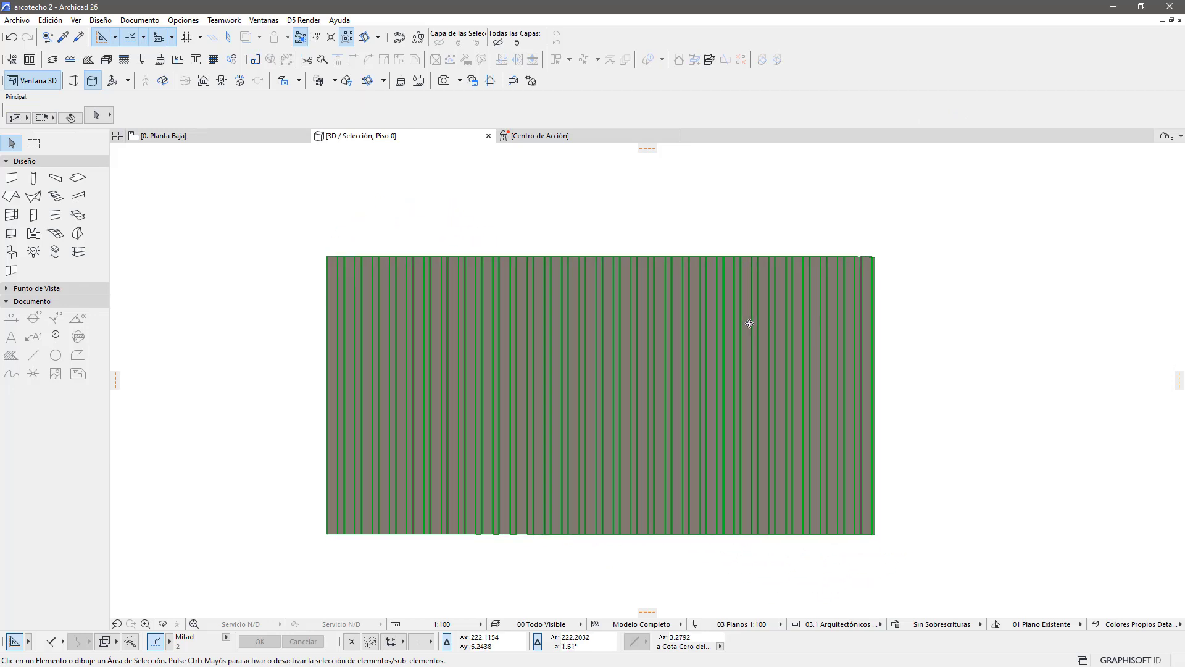
{"action": "mouse_move", "coordinate": [707, 377]}
{"action": "middle_mouse_down", "text": "shift"}
{"action": "mouse_move", "coordinate": [550, 410]}
{"action": "mouse_move", "coordinate": [429, 251]}
{"action": "middle_mouse_up", "text": "shift"}
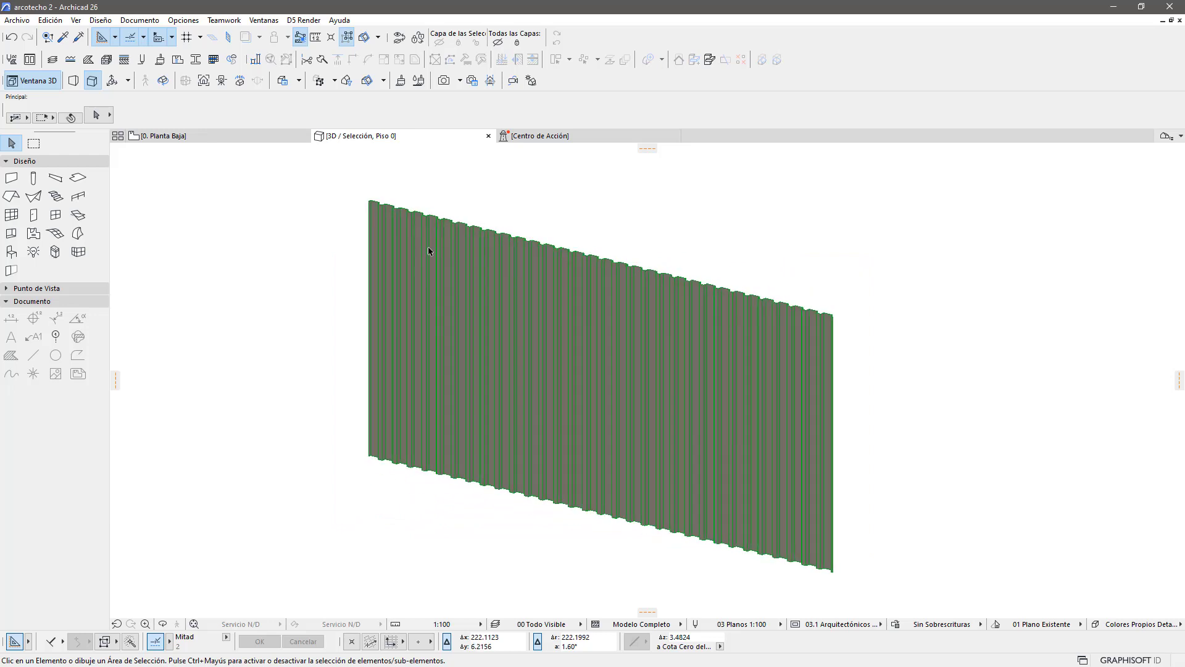
{"action": "left_click", "coordinate": [250, 137]}
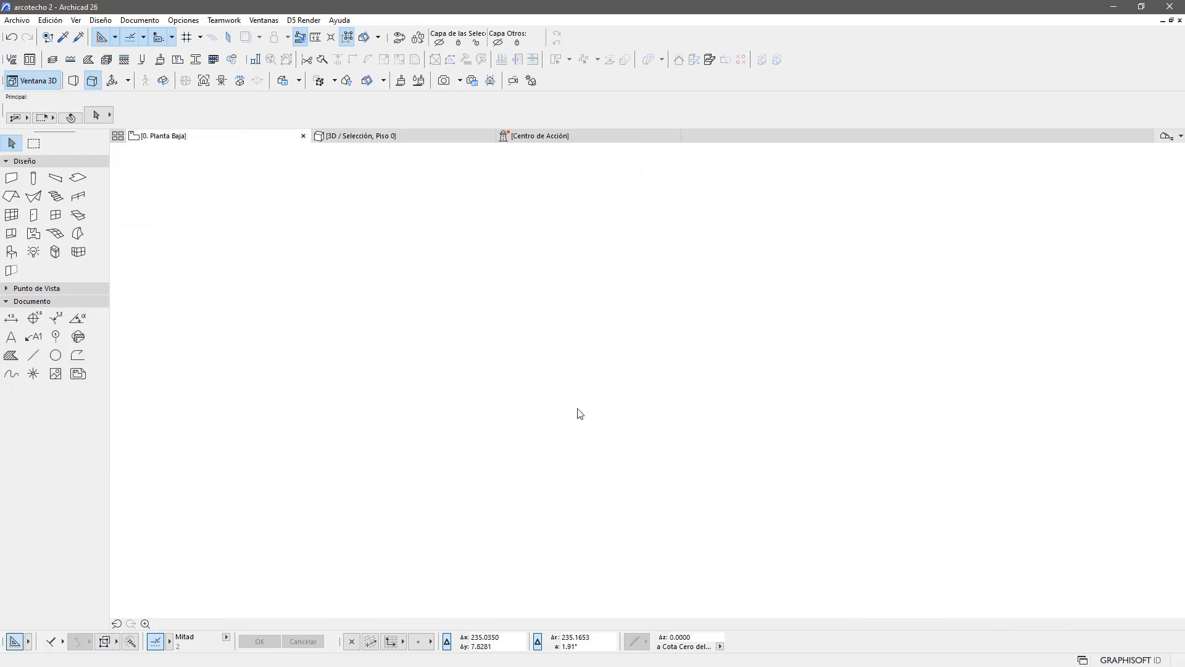
Step: Draw a rectangular 45° roof slab starting at the cladding panel's top edge
{"action": "left_click", "coordinate": [471, 426]}
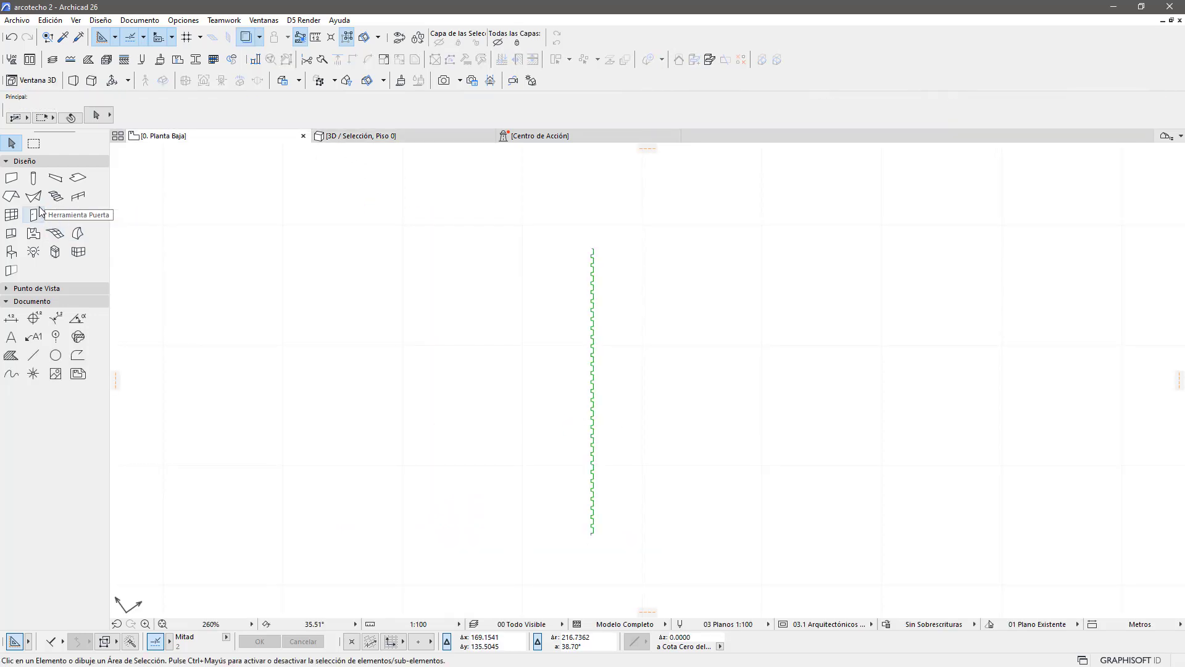
{"action": "left_click", "coordinate": [11, 197]}
{"action": "left_click", "coordinate": [591, 248]}
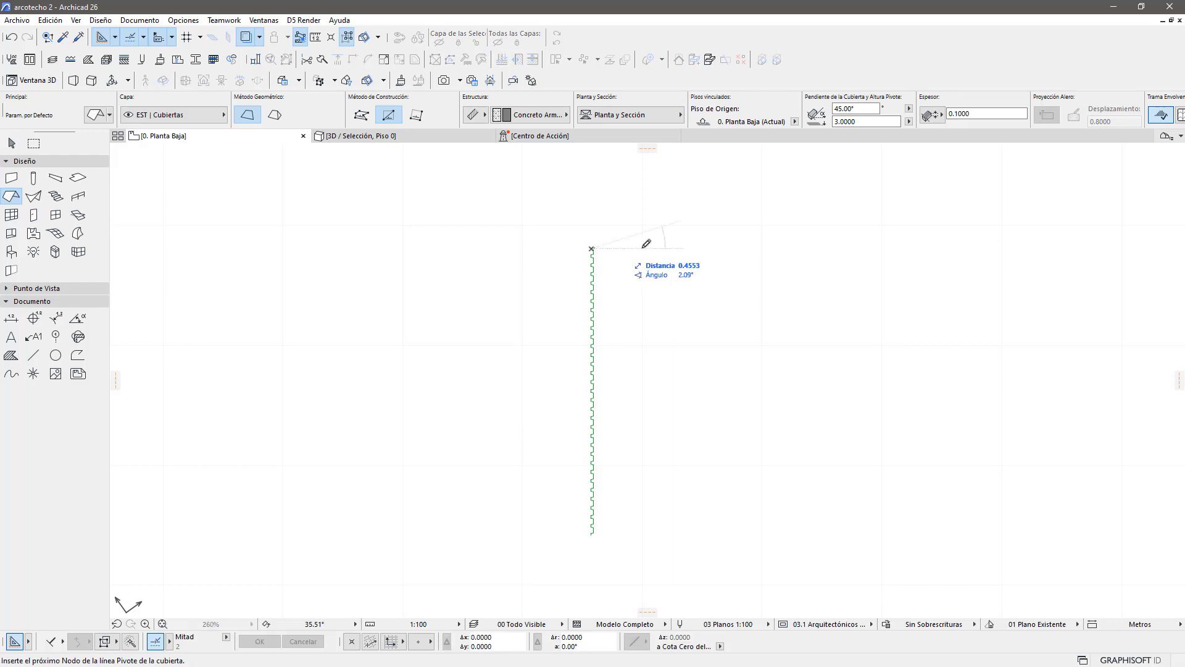
{"action": "left_click", "coordinate": [914, 249]}
{"action": "left_click", "coordinate": [923, 423]}
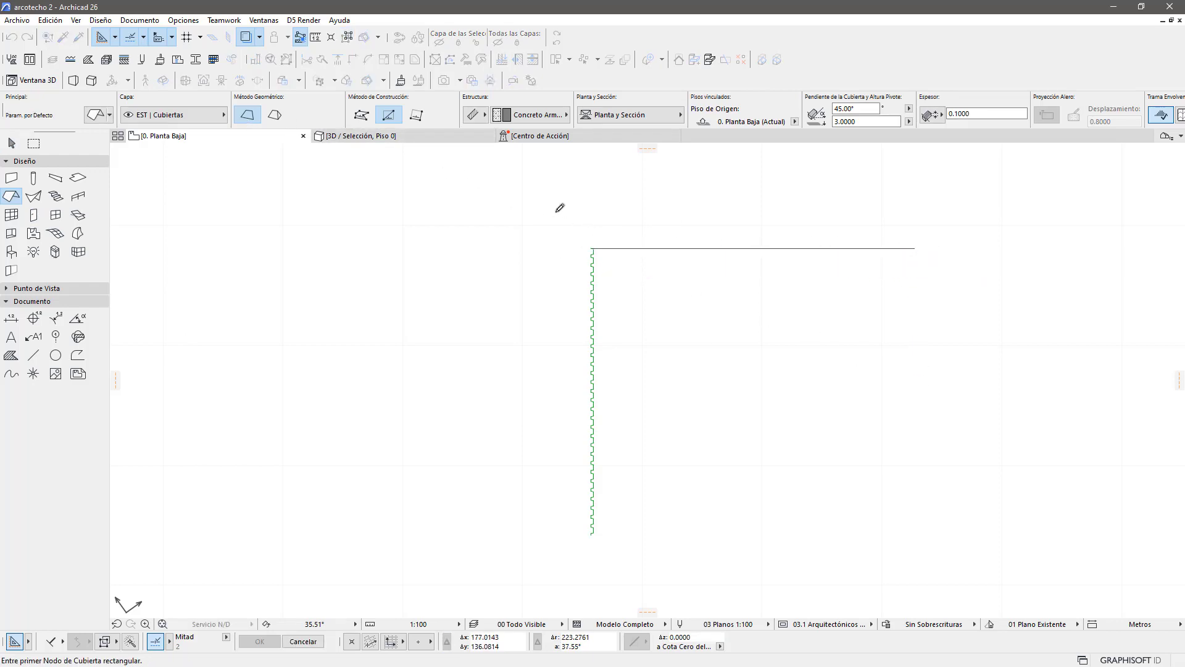
{"action": "left_click", "coordinate": [592, 248]}
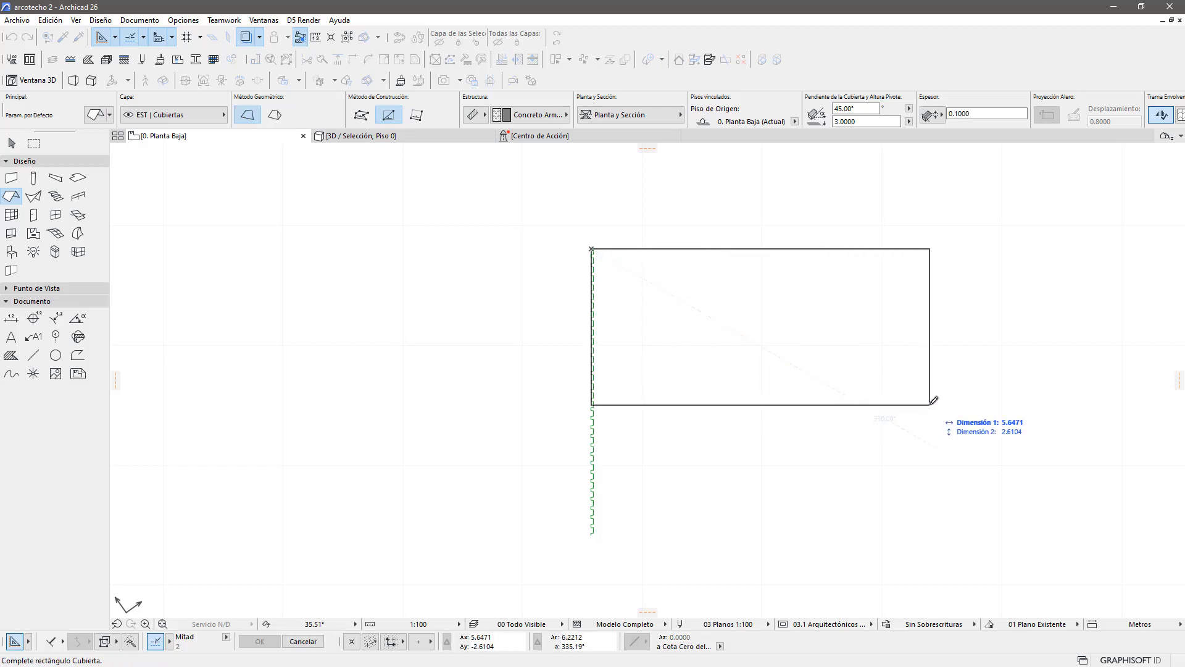
{"action": "left_click", "coordinate": [931, 391]}
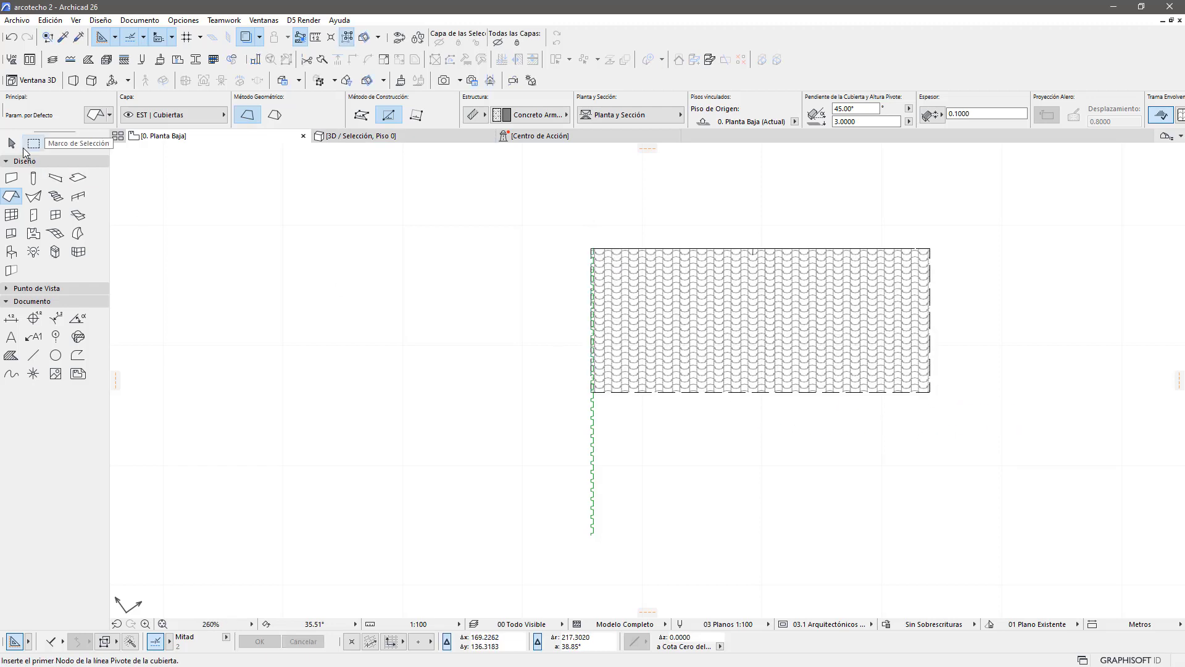
Step: Mirror a copy of the roof along its bottom edge to form the second gable slope
{"action": "left_click", "coordinate": [14, 144]}
{"action": "left_click", "coordinate": [930, 394]}
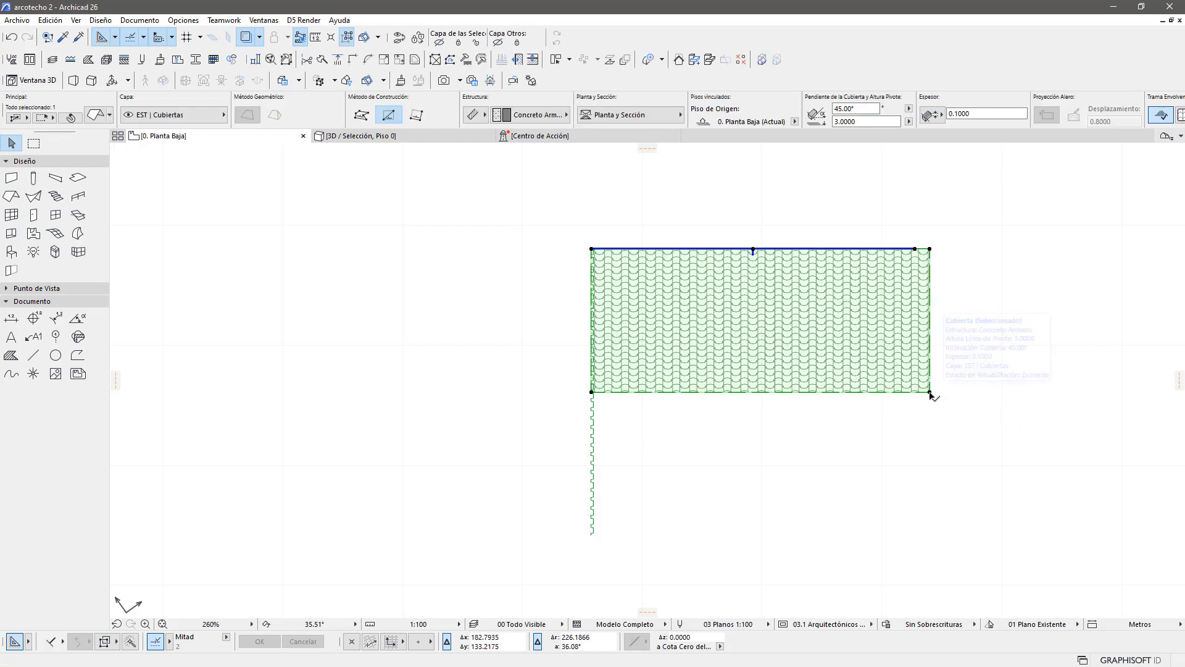
{"action": "left_click", "coordinate": [931, 393]}
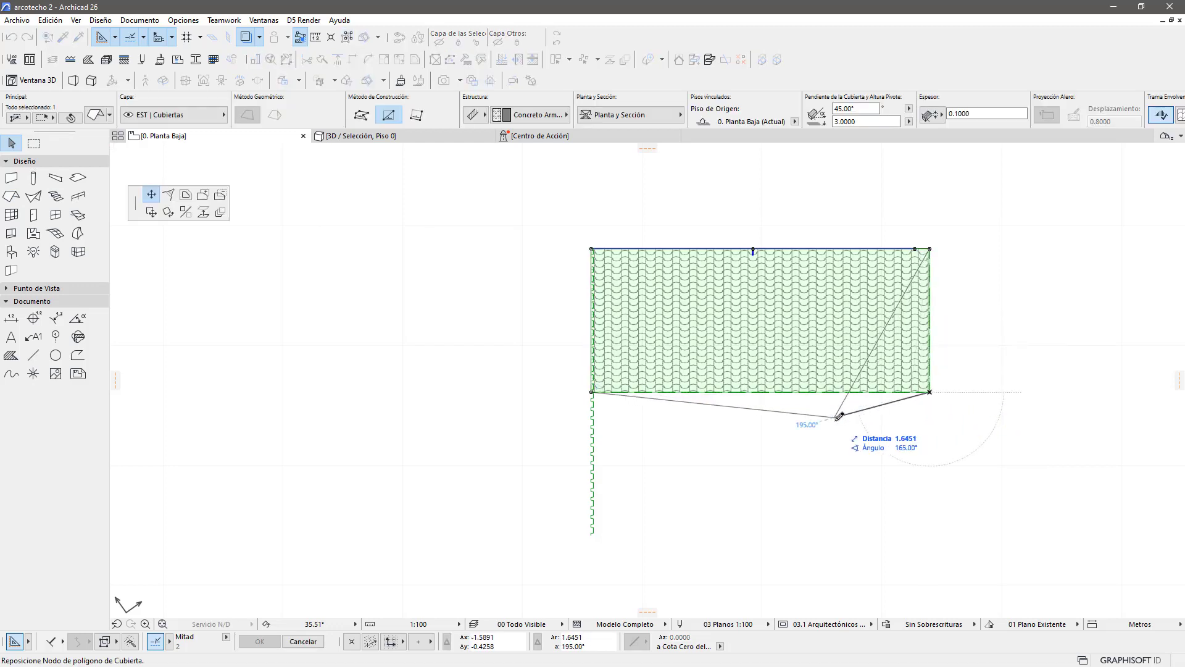
{"action": "key", "text": "Escape"}
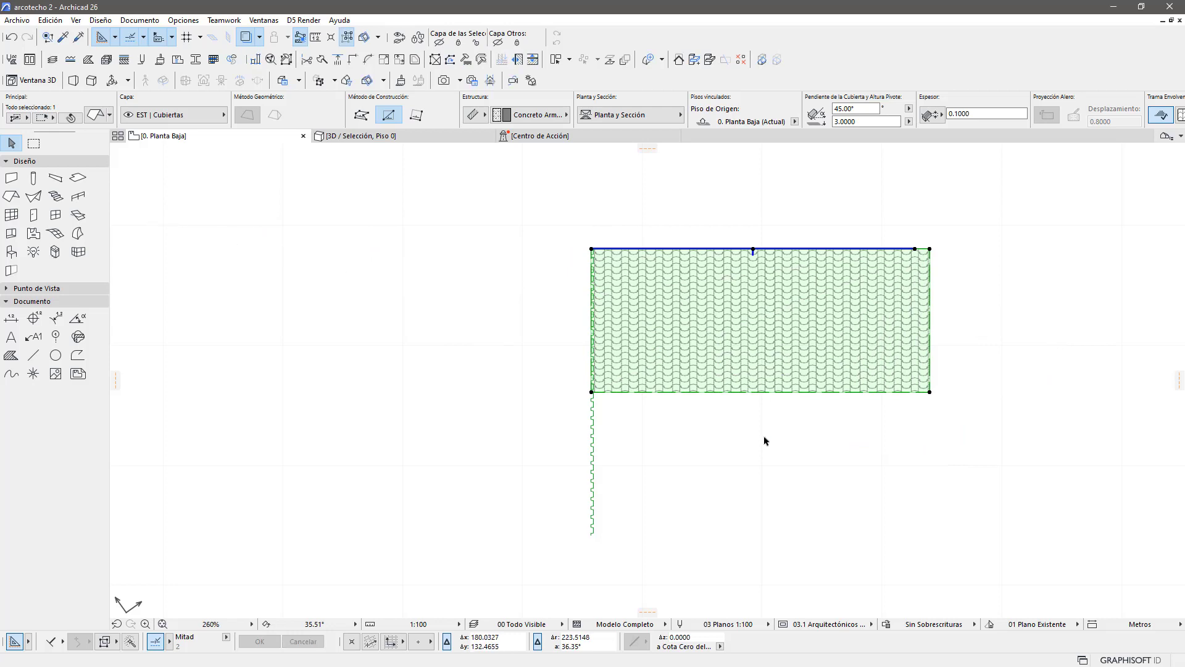
{"action": "right_click", "coordinate": [766, 441]}
{"action": "mouse_move", "coordinate": [865, 237]}
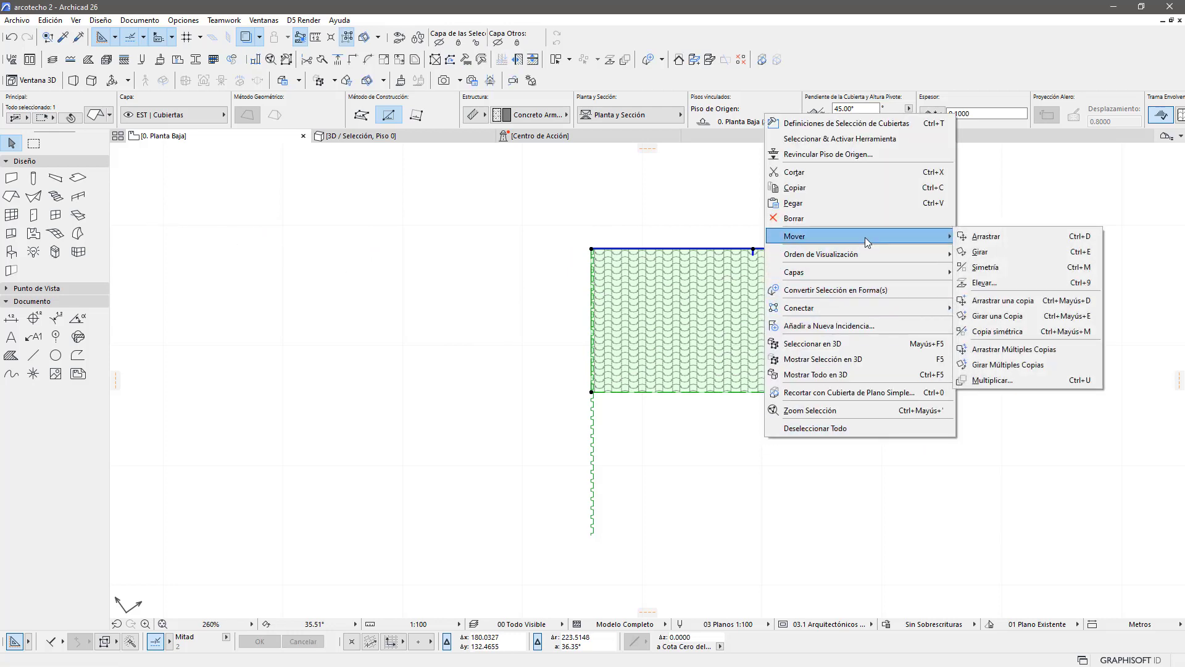
{"action": "left_click", "coordinate": [997, 331]}
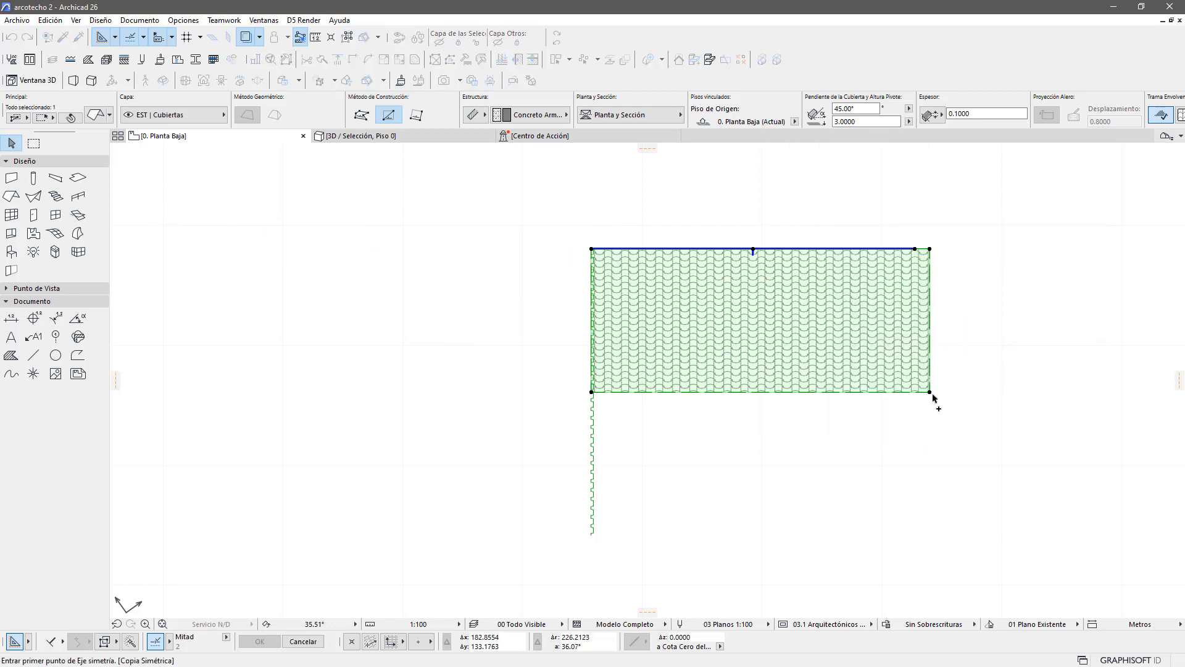
{"action": "left_click", "coordinate": [930, 392]}
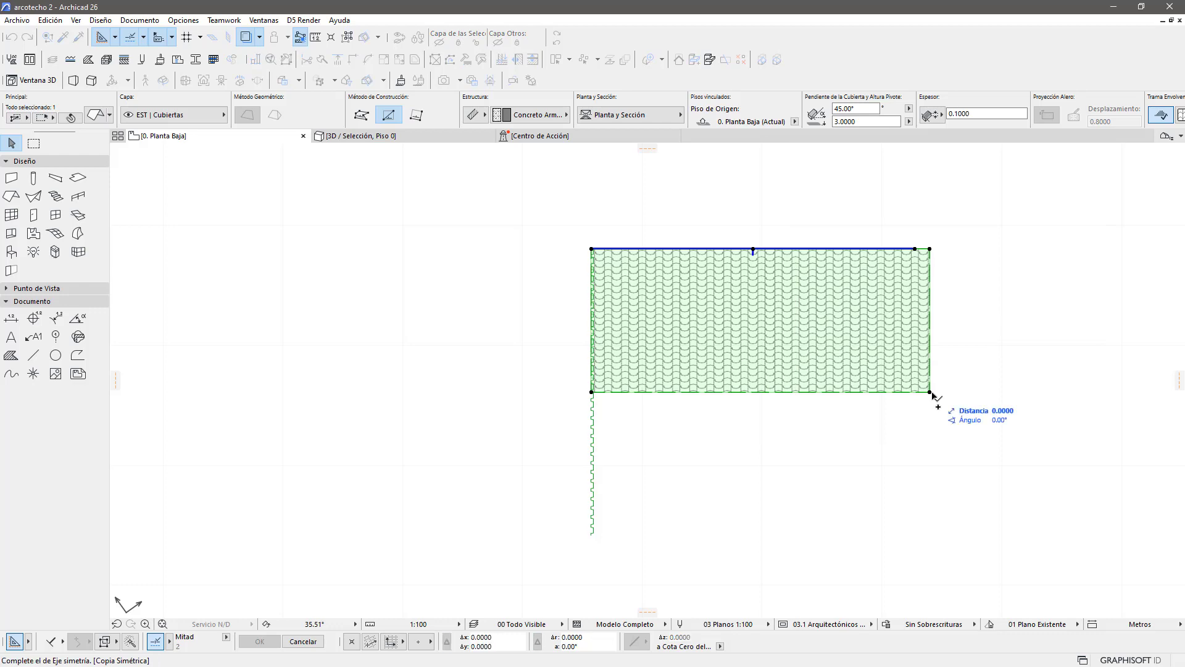
{"action": "left_click", "coordinate": [592, 392]}
{"action": "key", "text": "Escape"}
{"action": "scroll", "coordinate": [591, 249], "scroll_direction": "up", "scroll_amount": 5}
Step: Select the roof slabs and the cladding panel, then try moving the panel from its corner
{"action": "scroll", "coordinate": [590, 248], "scroll_direction": "up", "scroll_amount": 3}
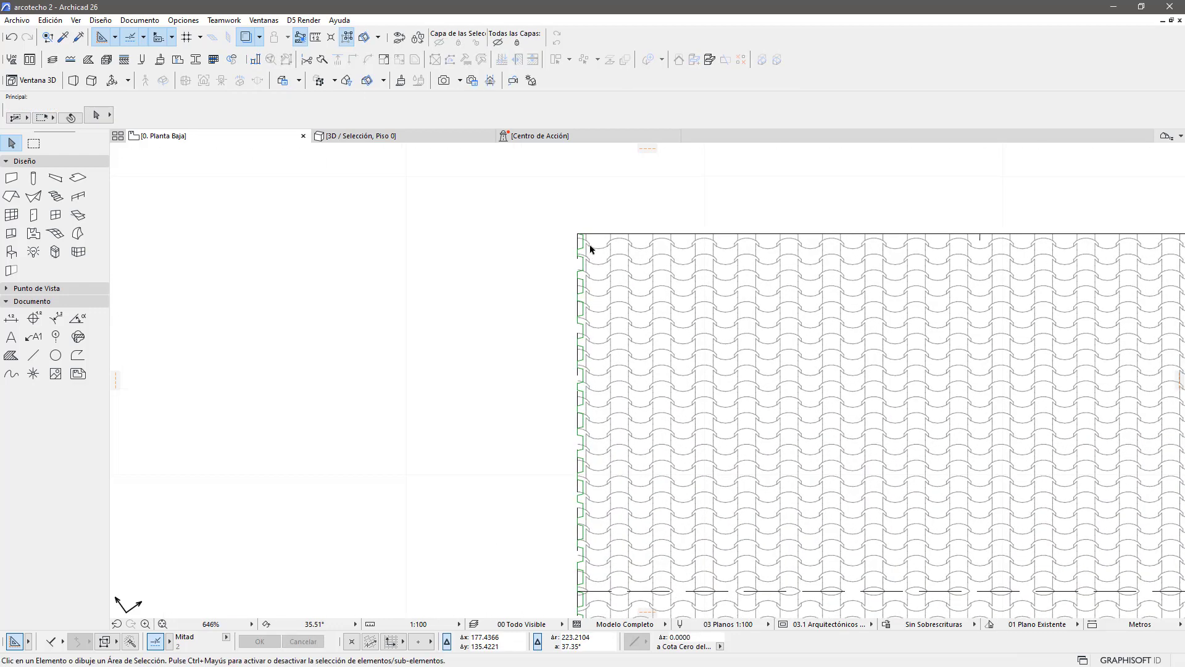
{"action": "left_click", "coordinate": [585, 240]}
{"action": "left_click", "coordinate": [542, 343]}
{"action": "left_click_drag", "start_coordinate": [557, 222], "coordinate": [642, 277]}
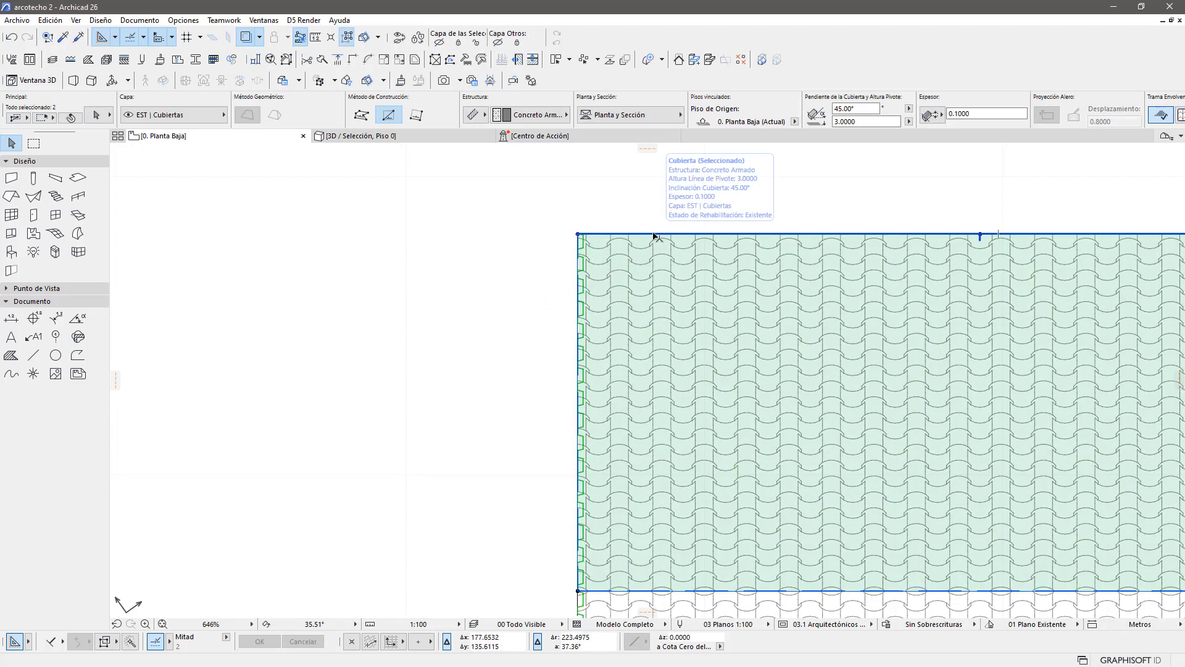
{"action": "left_click", "coordinate": [674, 254]}
{"action": "scroll", "coordinate": [648, 220], "scroll_direction": "down", "scroll_amount": 3}
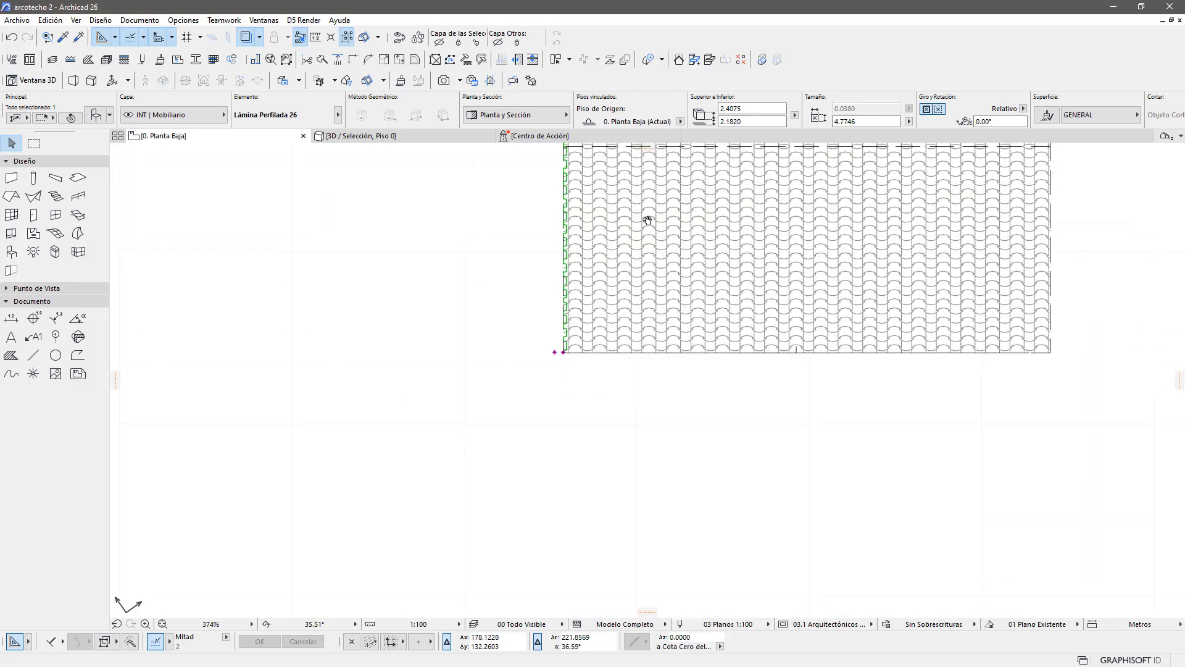
{"action": "scroll", "coordinate": [564, 352], "scroll_direction": "up", "scroll_amount": 3}
{"action": "scroll", "coordinate": [557, 381], "scroll_direction": "up", "scroll_amount": 3}
{"action": "scroll", "coordinate": [555, 380], "scroll_direction": "up", "scroll_amount": 3}
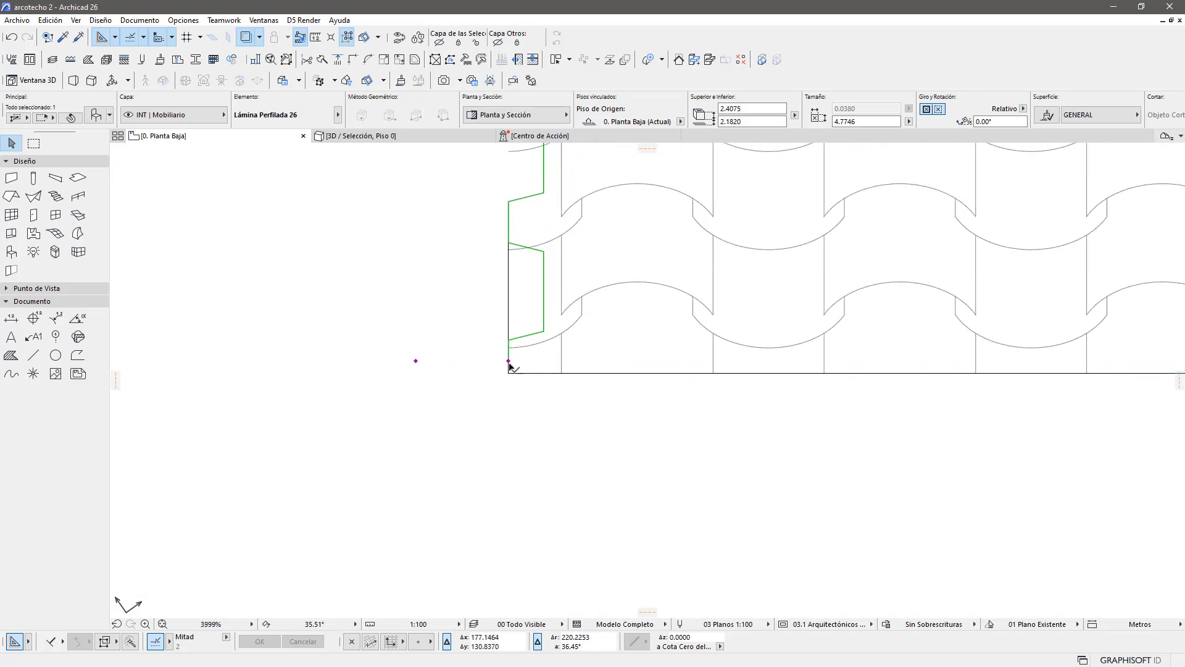
{"action": "left_click", "coordinate": [509, 362]}
{"action": "right_click", "coordinate": [510, 364]}
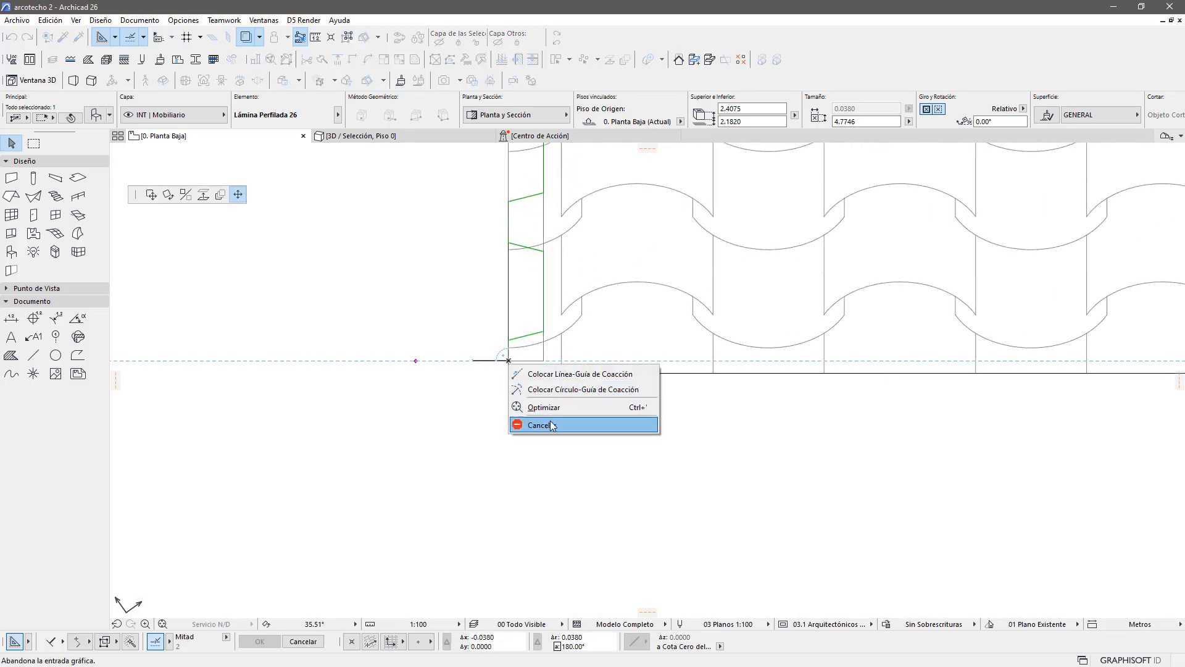
{"action": "left_click", "coordinate": [543, 428]}
{"action": "key", "text": "ctrl+d"}
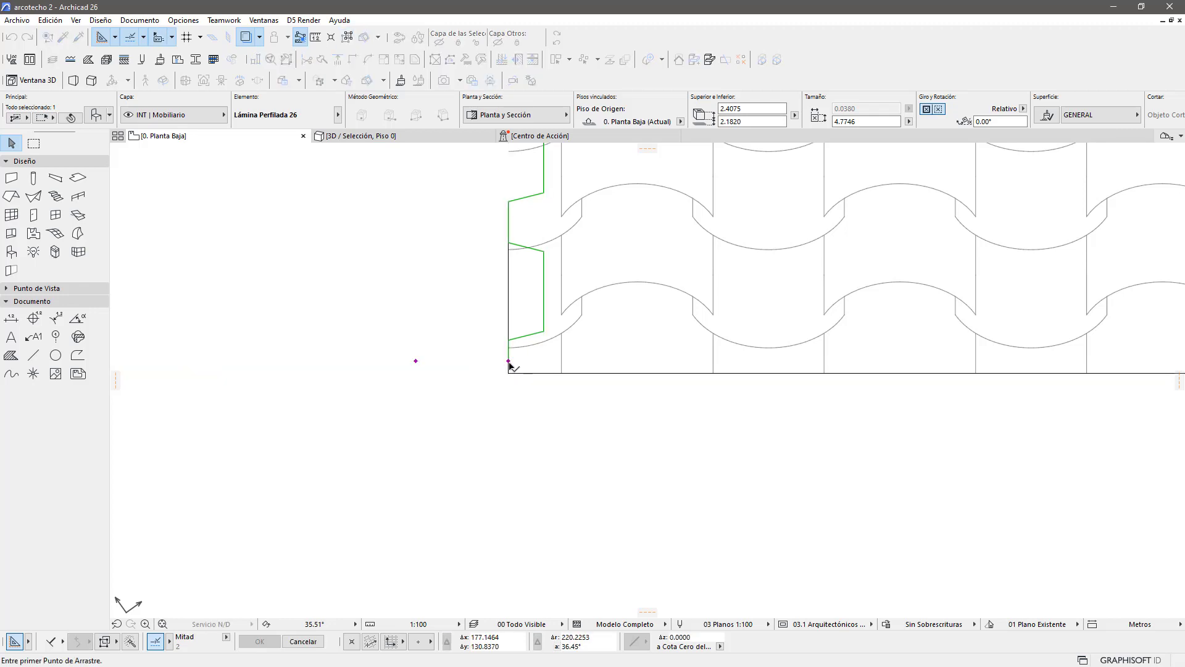
{"action": "left_click", "coordinate": [509, 362]}
{"action": "left_click", "coordinate": [510, 375]}
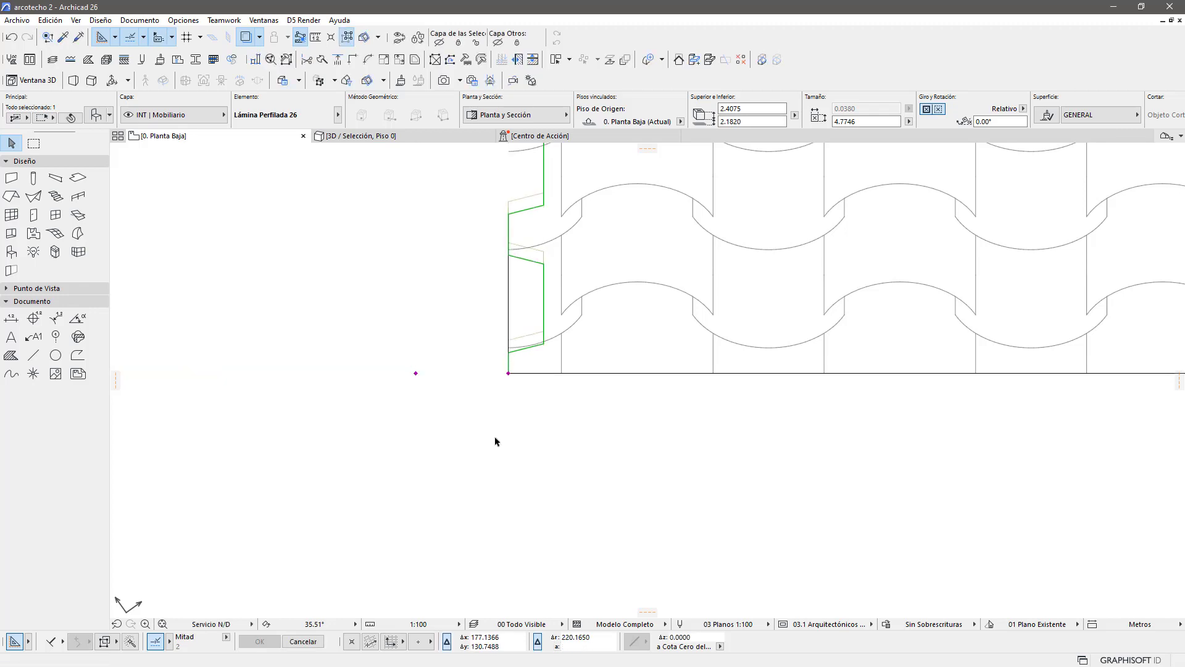
Step: Stretch the cladding panel's top-left corner to the roof edge, widening it to 4.7881
{"action": "scroll", "coordinate": [500, 435], "scroll_direction": "down", "scroll_amount": 3}
{"action": "scroll", "coordinate": [502, 434], "scroll_direction": "down", "scroll_amount": 3}
{"action": "scroll", "coordinate": [544, 407], "scroll_direction": "up", "scroll_amount": 2}
{"action": "scroll", "coordinate": [537, 414], "scroll_direction": "up", "scroll_amount": 1}
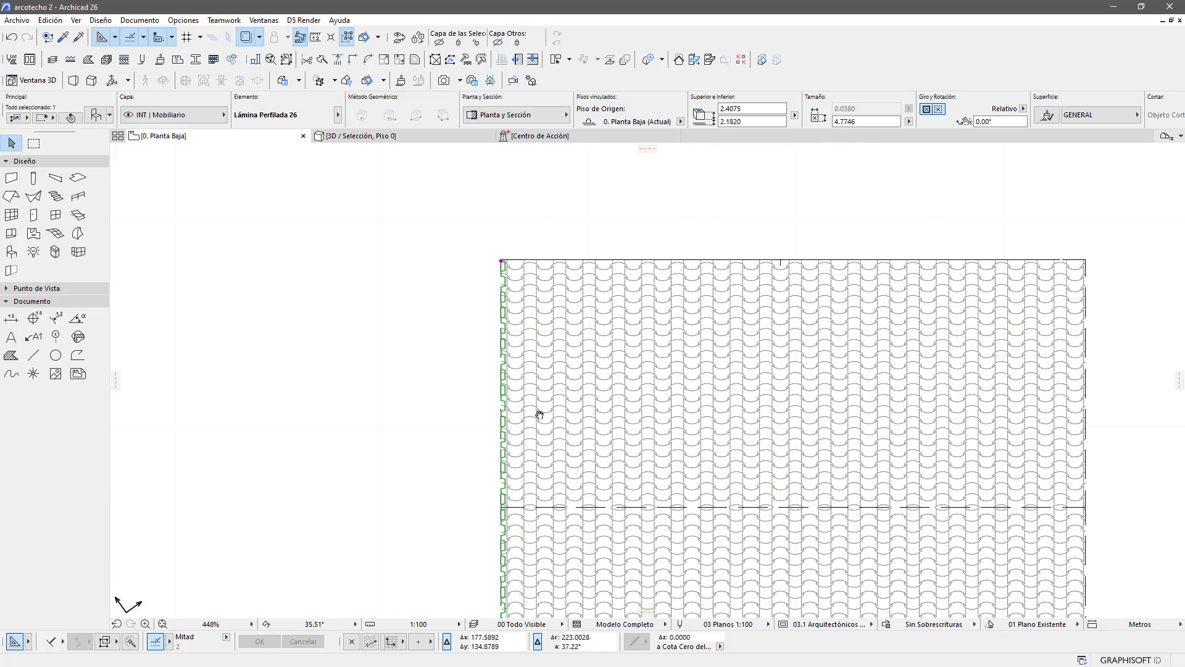
{"action": "scroll", "coordinate": [492, 410], "scroll_direction": "up", "scroll_amount": 2}
{"action": "scroll", "coordinate": [476, 423], "scroll_direction": "up", "scroll_amount": 1}
{"action": "scroll", "coordinate": [476, 422], "scroll_direction": "up", "scroll_amount": 6}
{"action": "scroll", "coordinate": [522, 392], "scroll_direction": "up", "scroll_amount": 3}
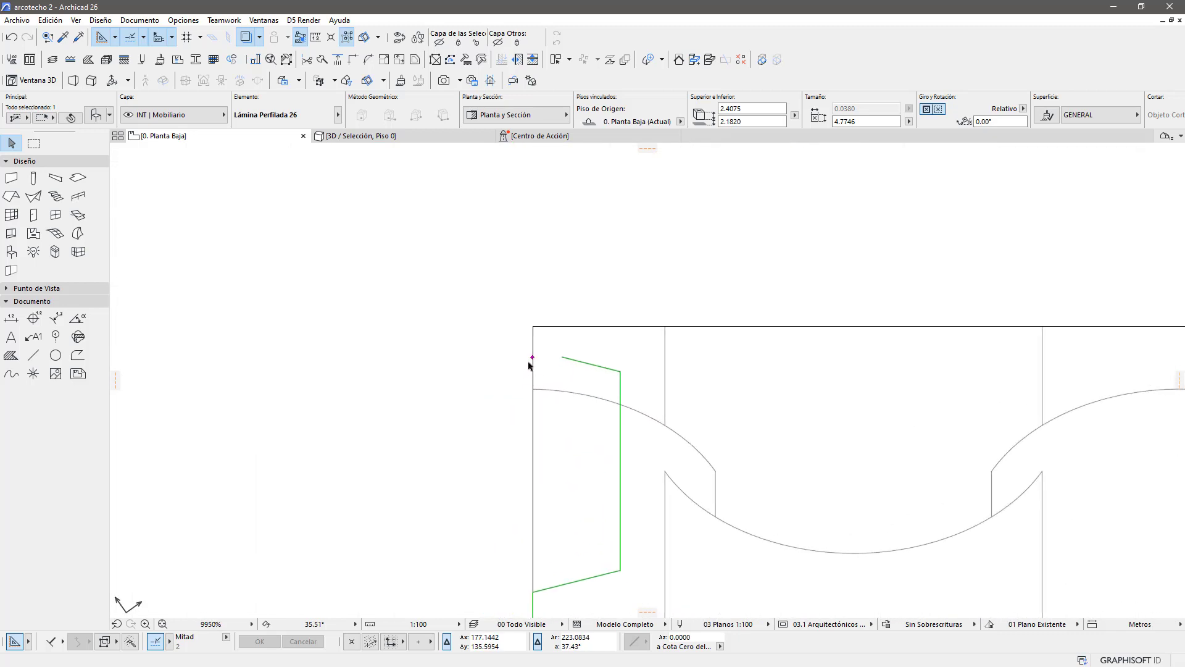
{"action": "left_click", "coordinate": [532, 358]}
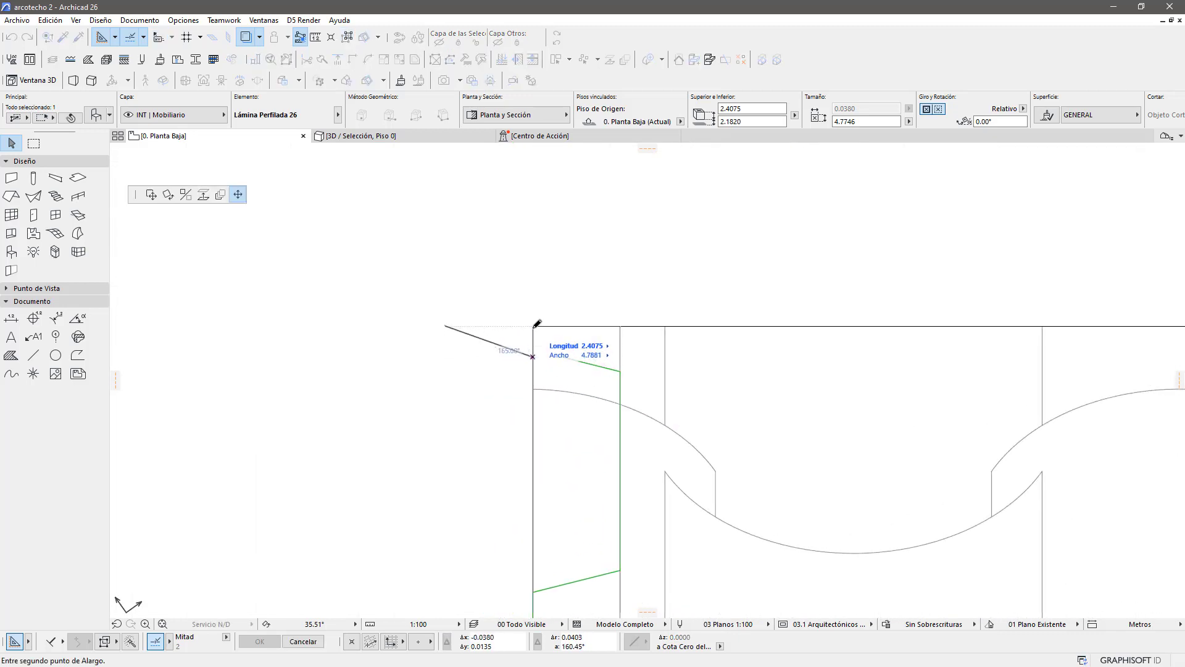
{"action": "left_click", "coordinate": [532, 326]}
{"action": "scroll", "coordinate": [568, 389], "scroll_direction": "down", "scroll_amount": 1}
{"action": "scroll", "coordinate": [617, 315], "scroll_direction": "down", "scroll_amount": 6}
{"action": "scroll", "coordinate": [618, 312], "scroll_direction": "down", "scroll_amount": 6}
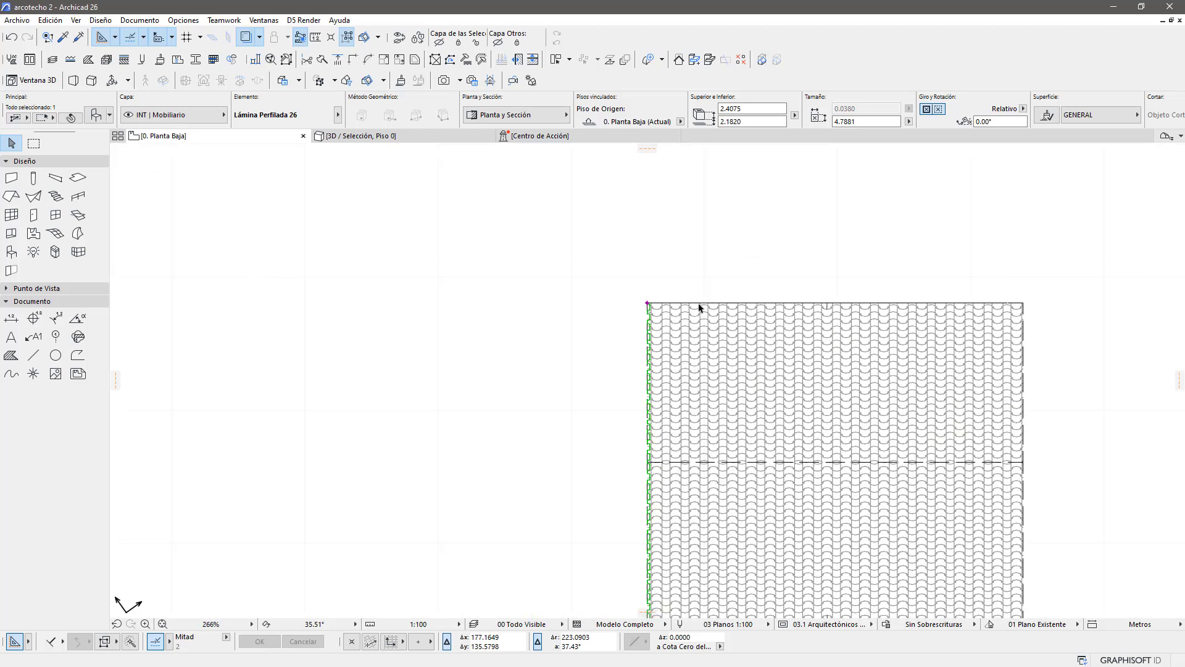
{"action": "scroll", "coordinate": [614, 394], "scroll_direction": "down", "scroll_amount": 6}
{"action": "left_click", "coordinate": [823, 400]}
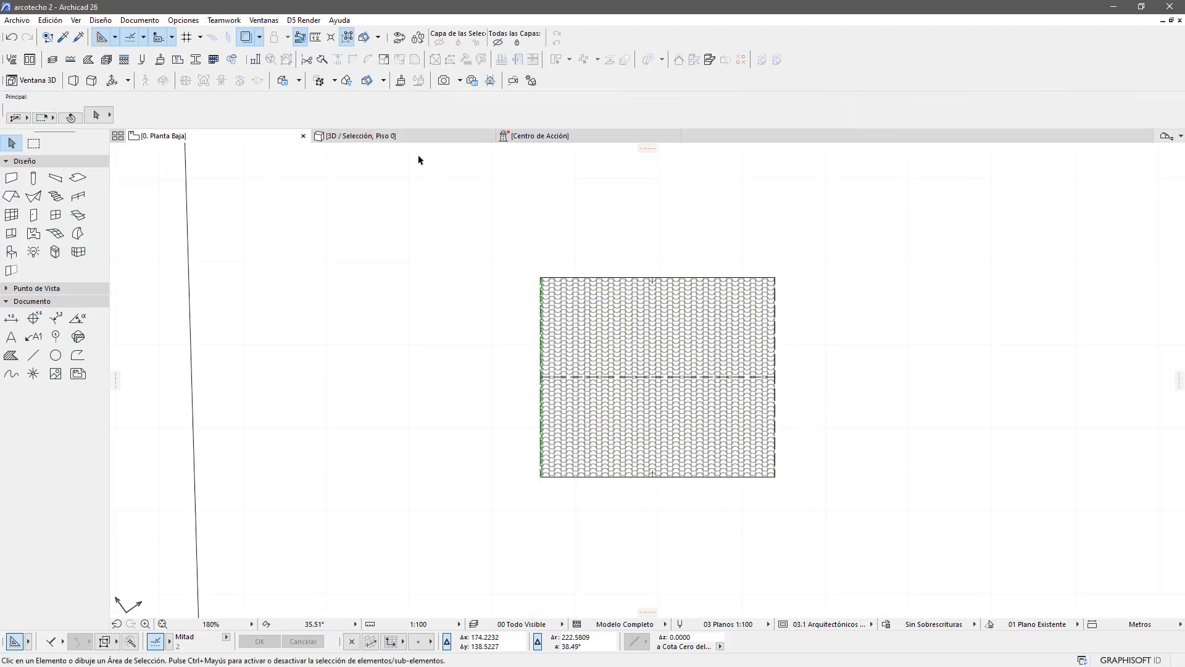
Step: Select both roof slopes and the cladding panel, then view them in 3D from a gable angle
{"action": "left_click_drag", "start_coordinate": [913, 274], "coordinate": [720, 448]}
{"action": "scroll", "coordinate": [556, 265], "scroll_direction": "up", "scroll_amount": 4}
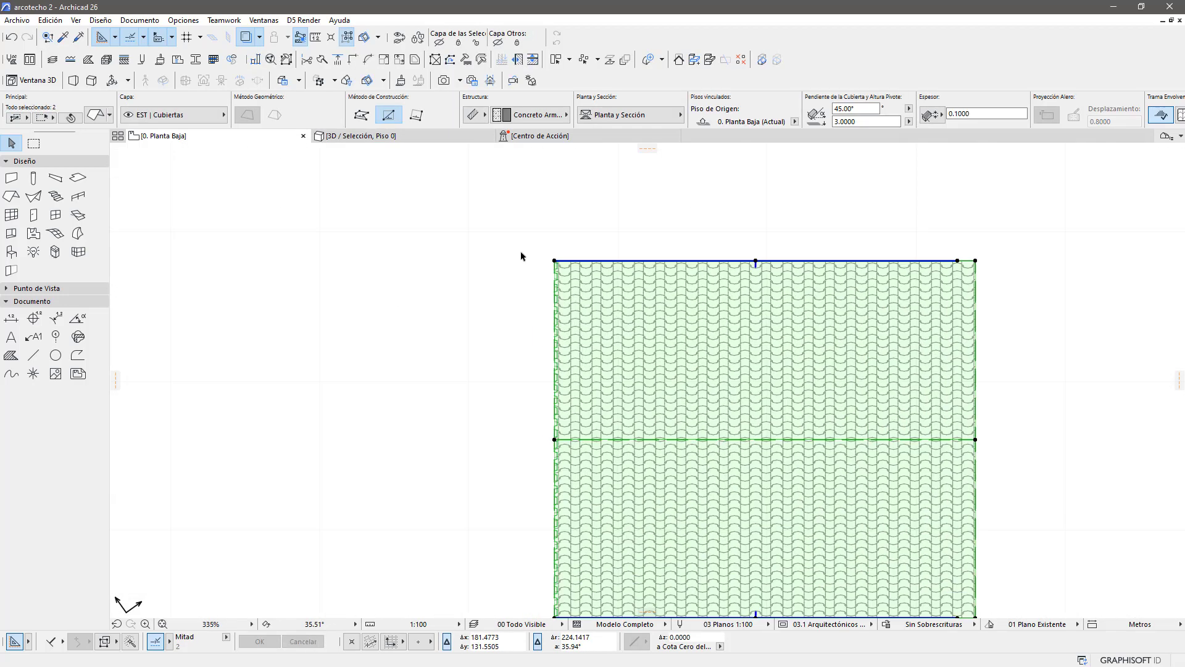
{"action": "scroll", "coordinate": [571, 246], "scroll_direction": "up", "scroll_amount": 4}
{"action": "scroll", "coordinate": [570, 246], "scroll_direction": "up", "scroll_amount": 3}
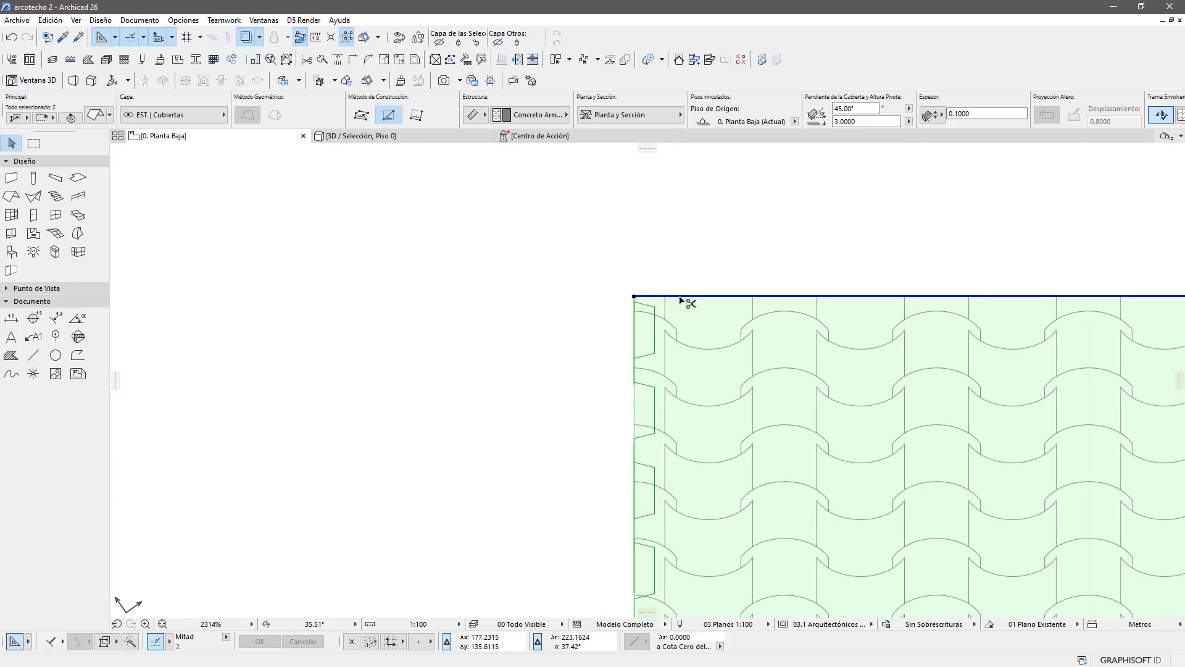
{"action": "left_click", "coordinate": [655, 292]}
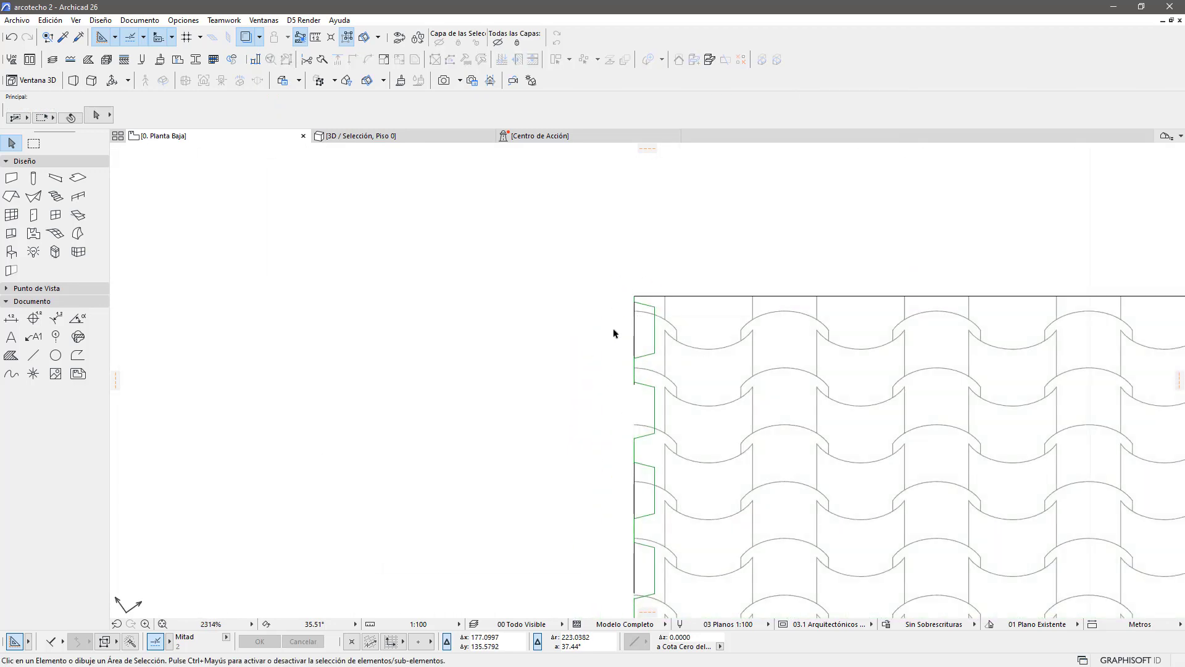
{"action": "scroll", "coordinate": [518, 186], "scroll_direction": "down", "scroll_amount": 4}
{"action": "scroll", "coordinate": [565, 201], "scroll_direction": "down", "scroll_amount": 4}
{"action": "left_click", "coordinate": [526, 177]}
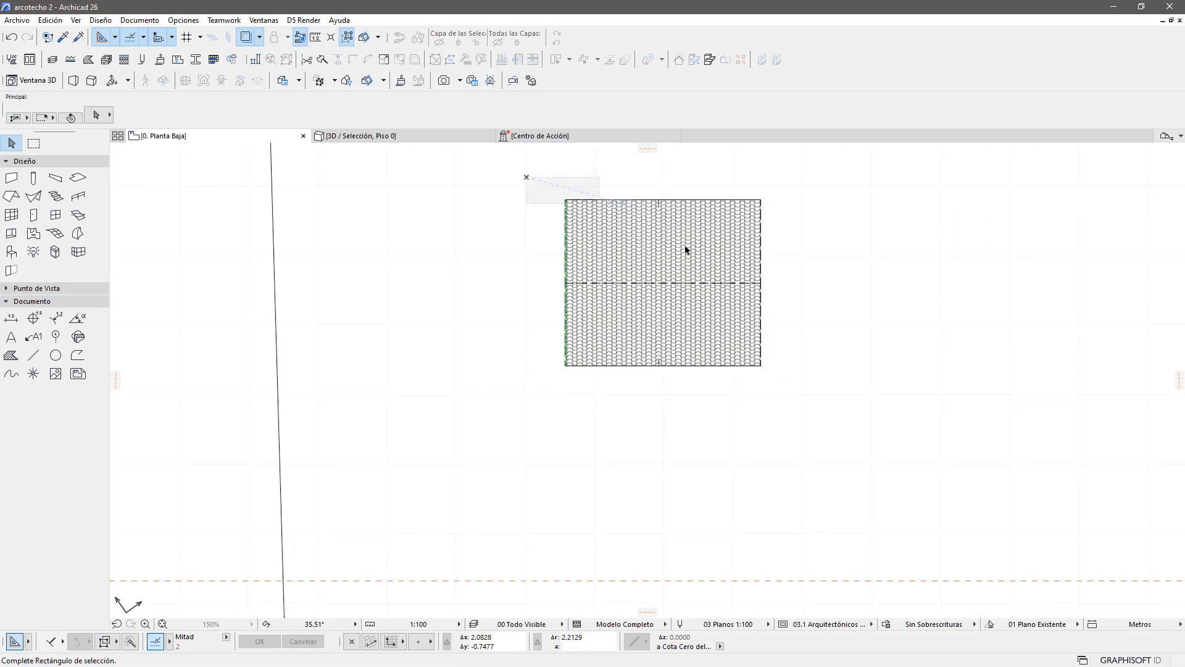
{"action": "left_click", "coordinate": [804, 416]}
{"action": "key", "text": "F5"}
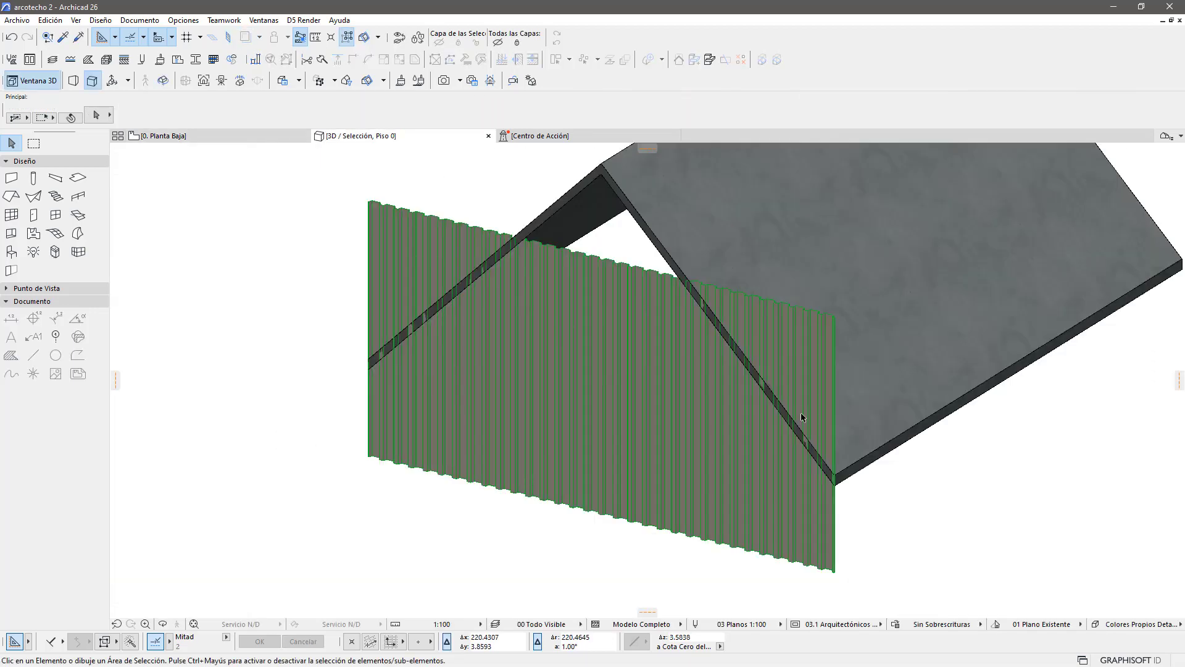
{"action": "mouse_move", "coordinate": [703, 437]}
{"action": "middle_mouse_down", "text": "shift"}
{"action": "mouse_move", "coordinate": [749, 437]}
{"action": "mouse_move", "coordinate": [749, 472]}
{"action": "middle_mouse_up", "text": "shift"}
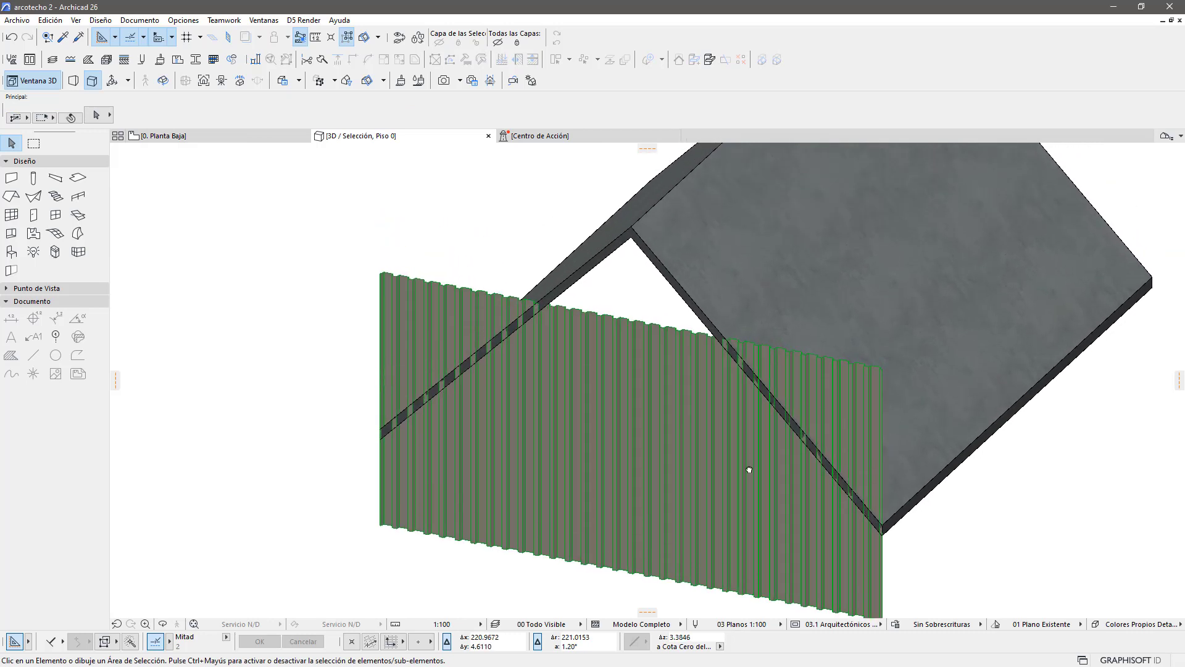
{"action": "left_click", "coordinate": [624, 245]}
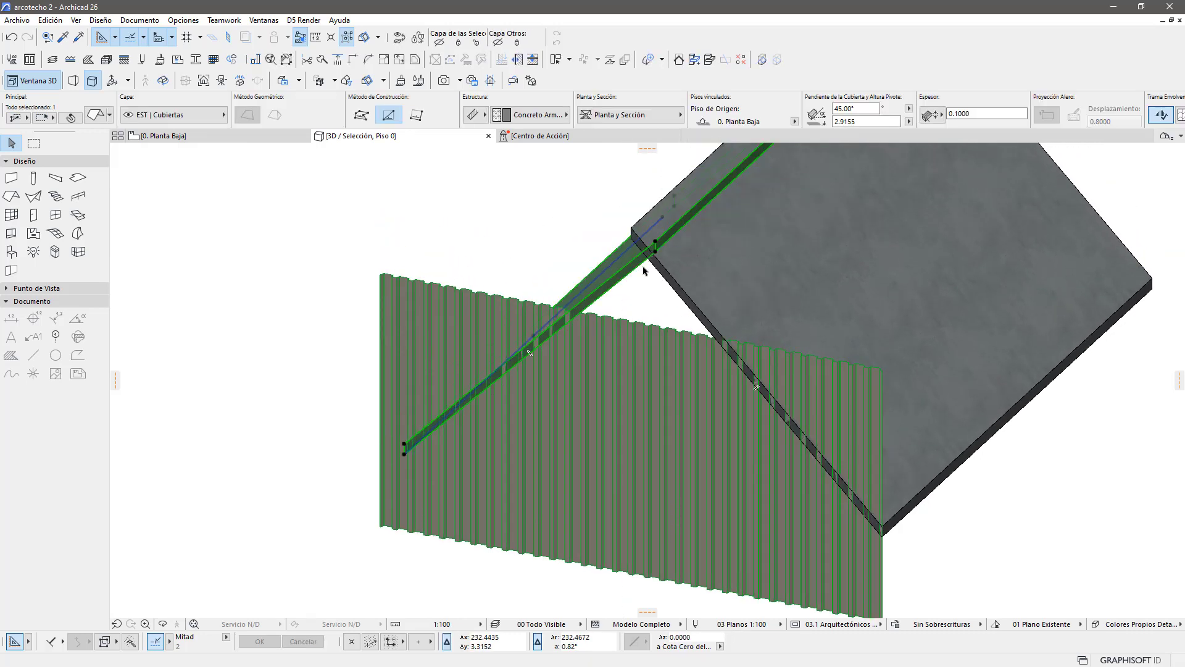
Step: Undo the roof move and set both roof slabs to a 15° slope
{"action": "key", "text": "ctrl+z"}
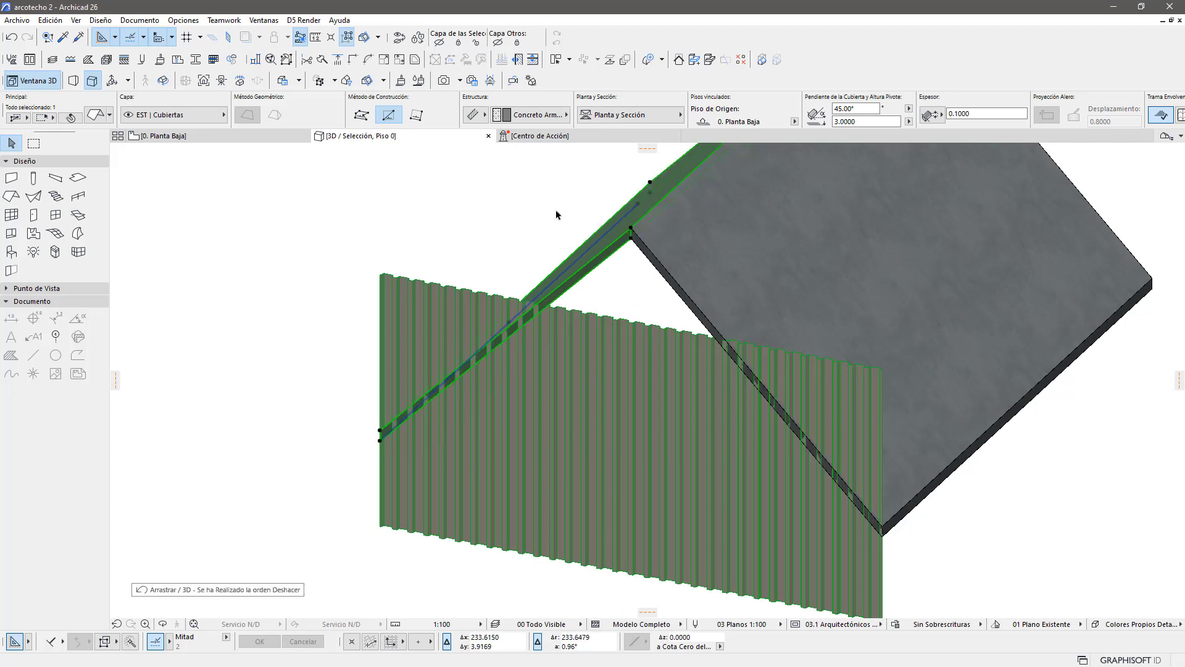
{"action": "left_click", "coordinate": [860, 193], "text": "shift"}
{"action": "left_click", "coordinate": [855, 108]}
{"action": "type", "text": "15"}
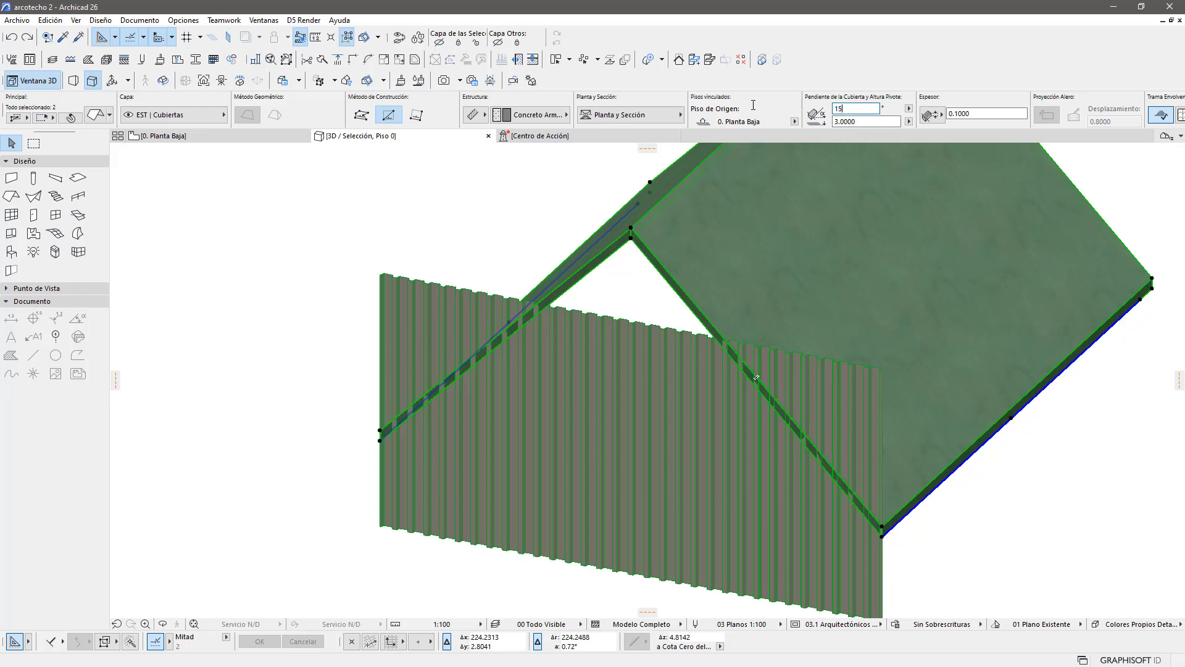
{"action": "key", "text": "Return"}
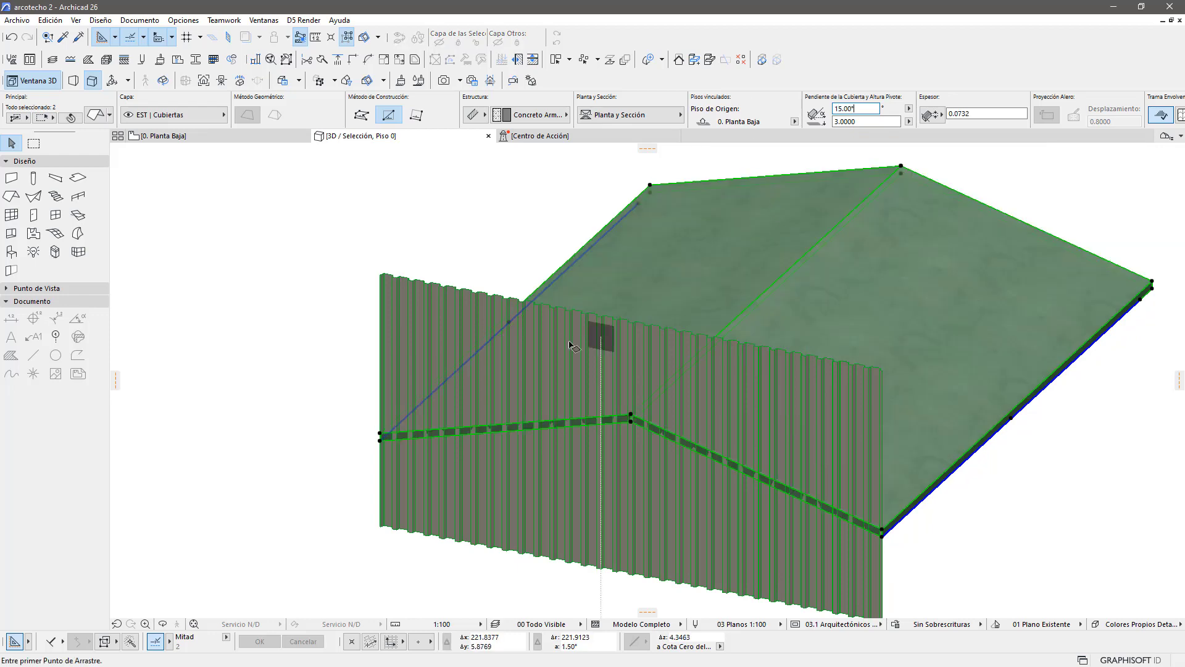
Step: Raise both roofs by their corner onto the cladding's gable line at 3.8025 pivot height
{"action": "left_click", "coordinate": [381, 440]}
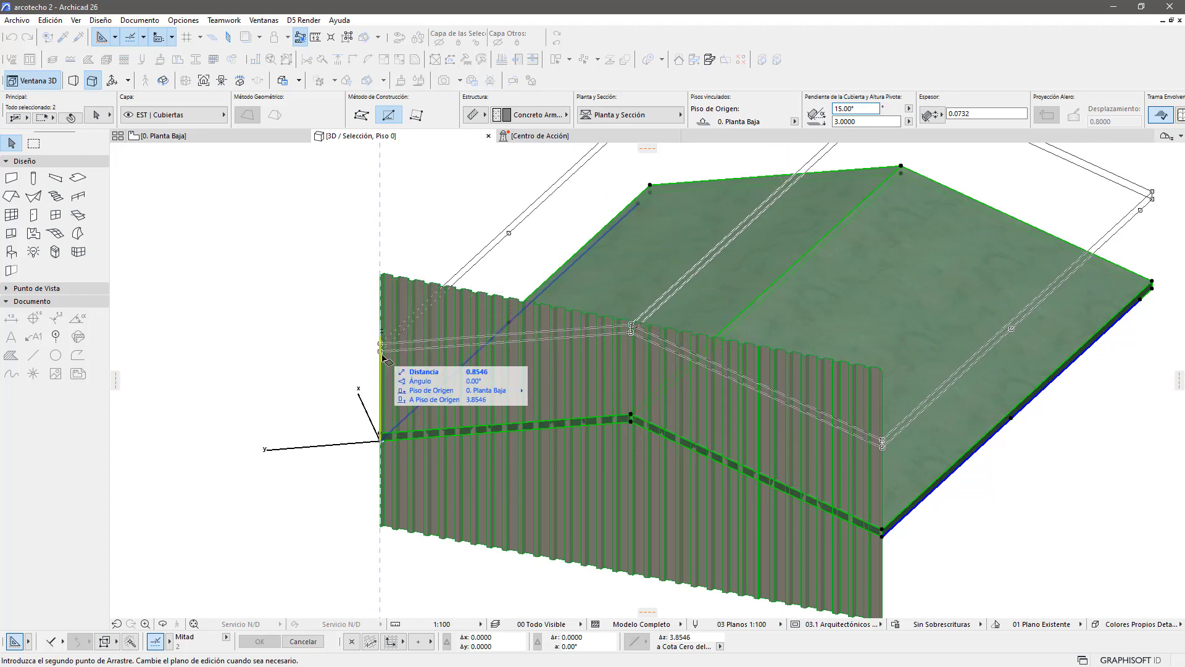
{"action": "left_click", "coordinate": [381, 349]}
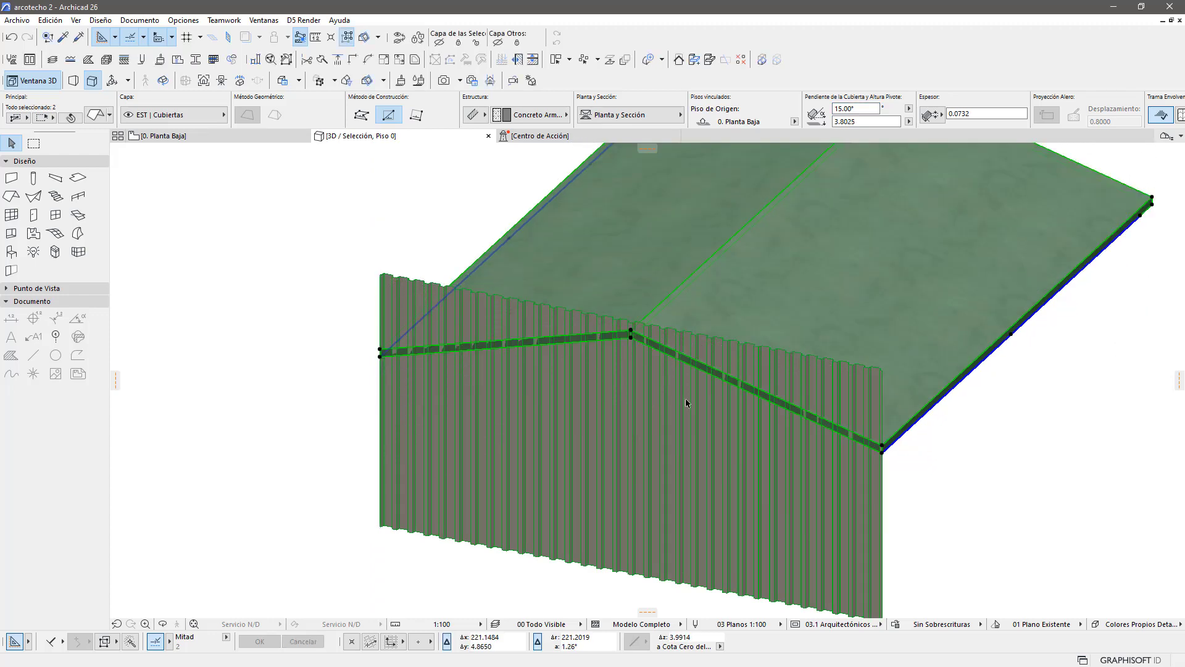
{"action": "mouse_move", "coordinate": [464, 387]}
{"action": "middle_mouse_down", "text": "shift"}
{"action": "mouse_move", "coordinate": [696, 391]}
{"action": "mouse_move", "coordinate": [491, 392]}
{"action": "mouse_move", "coordinate": [584, 393]}
{"action": "middle_mouse_up", "text": "shift"}
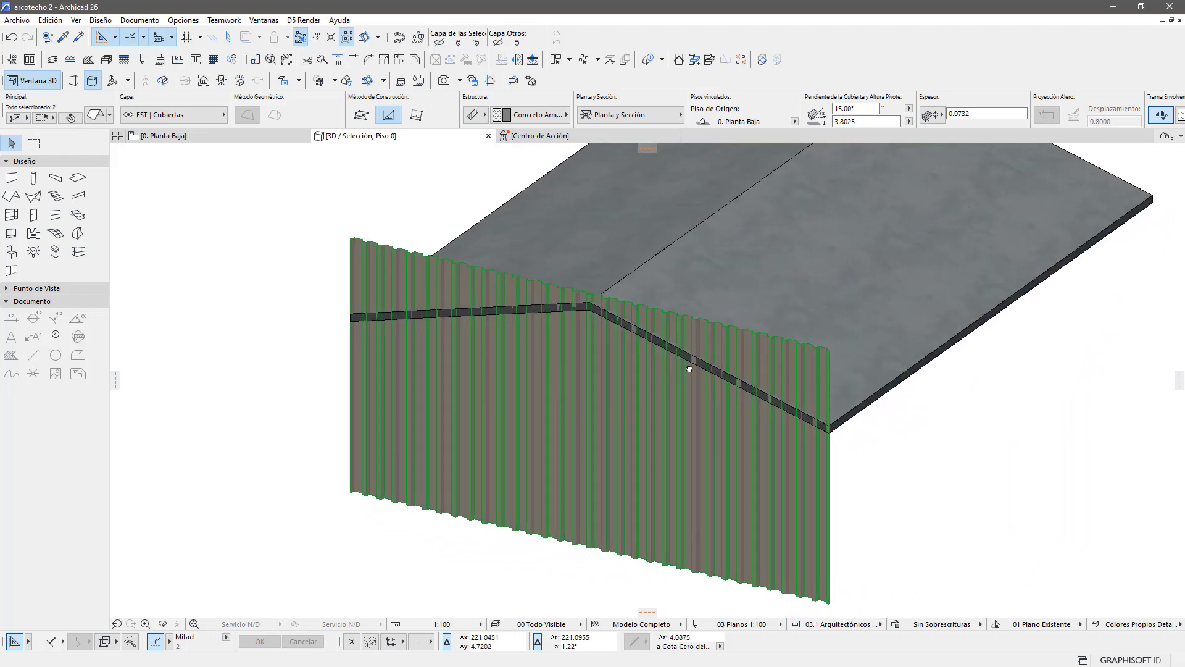
{"action": "left_click", "coordinate": [945, 465]}
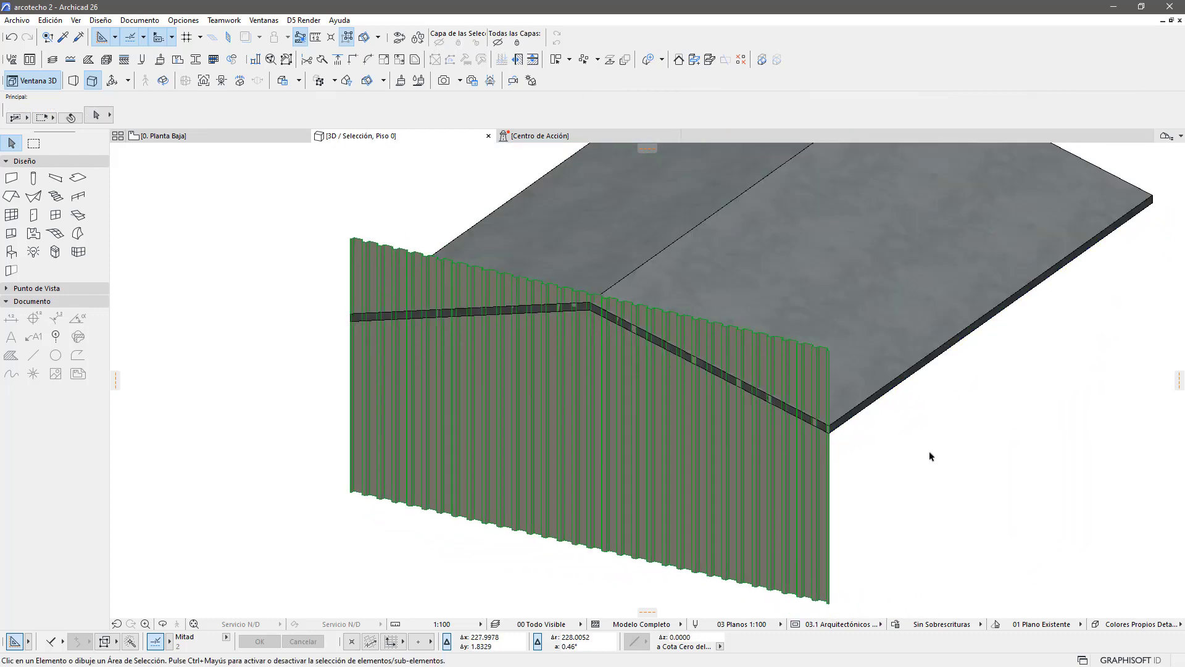
Step: Start Solid Element Operations with the cladding as target and both roof slabs as operators
{"action": "left_click", "coordinate": [821, 373]}
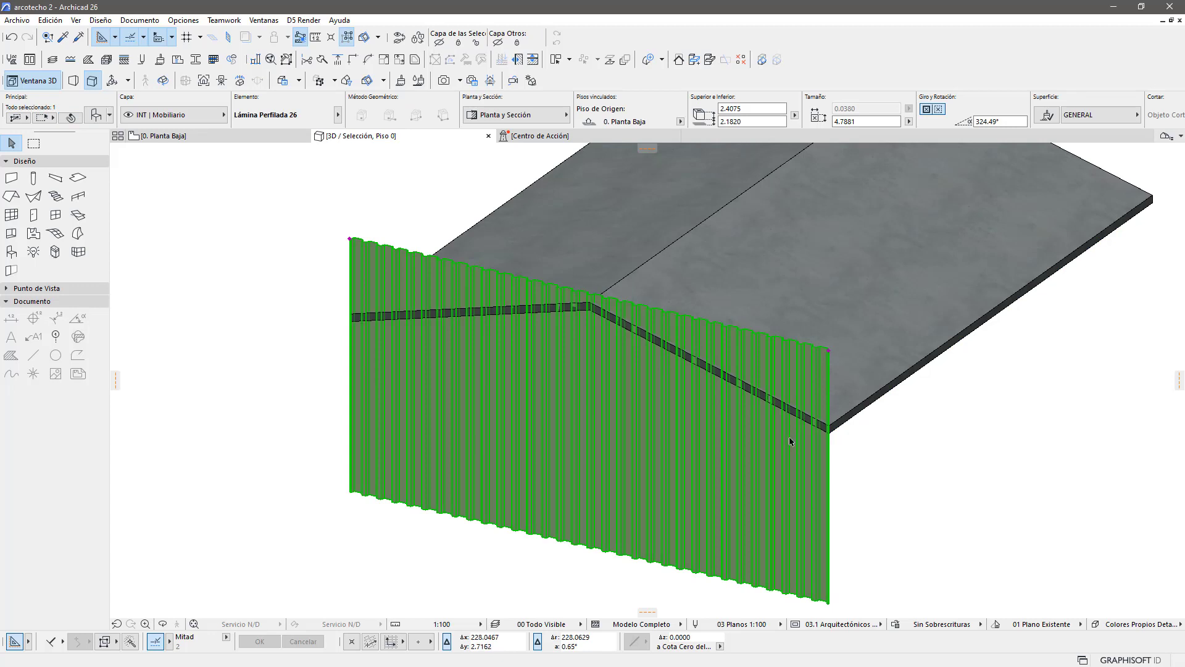
{"action": "right_click", "coordinate": [399, 204]}
{"action": "mouse_move", "coordinate": [495, 362]}
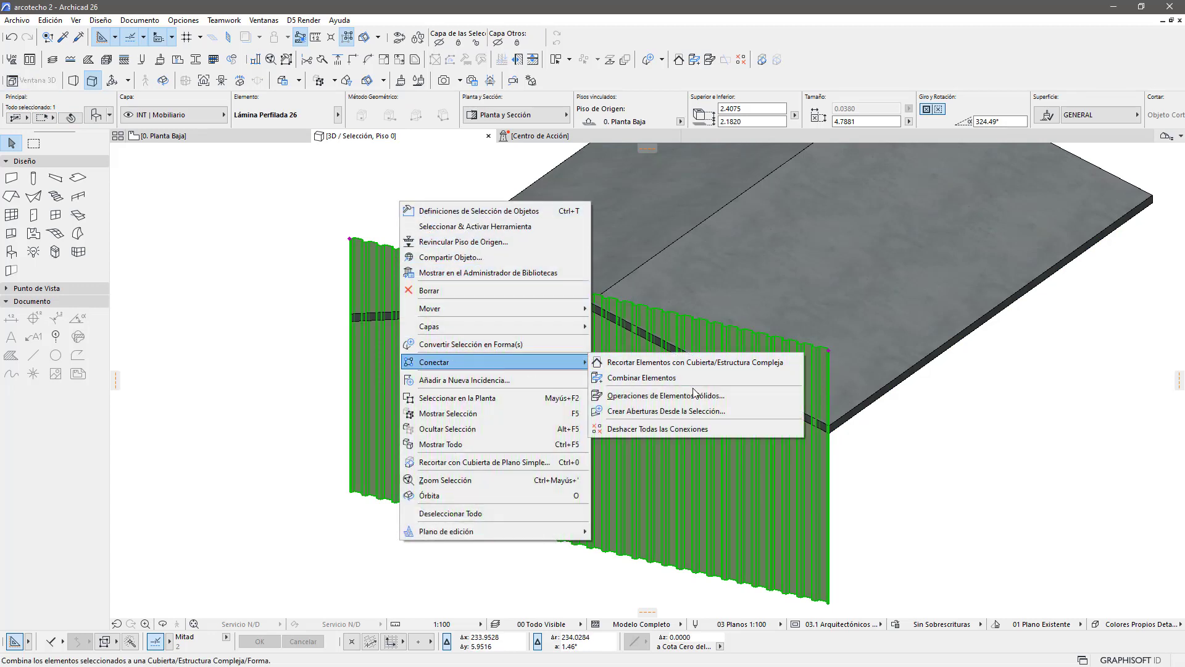
{"action": "left_click", "coordinate": [692, 398]}
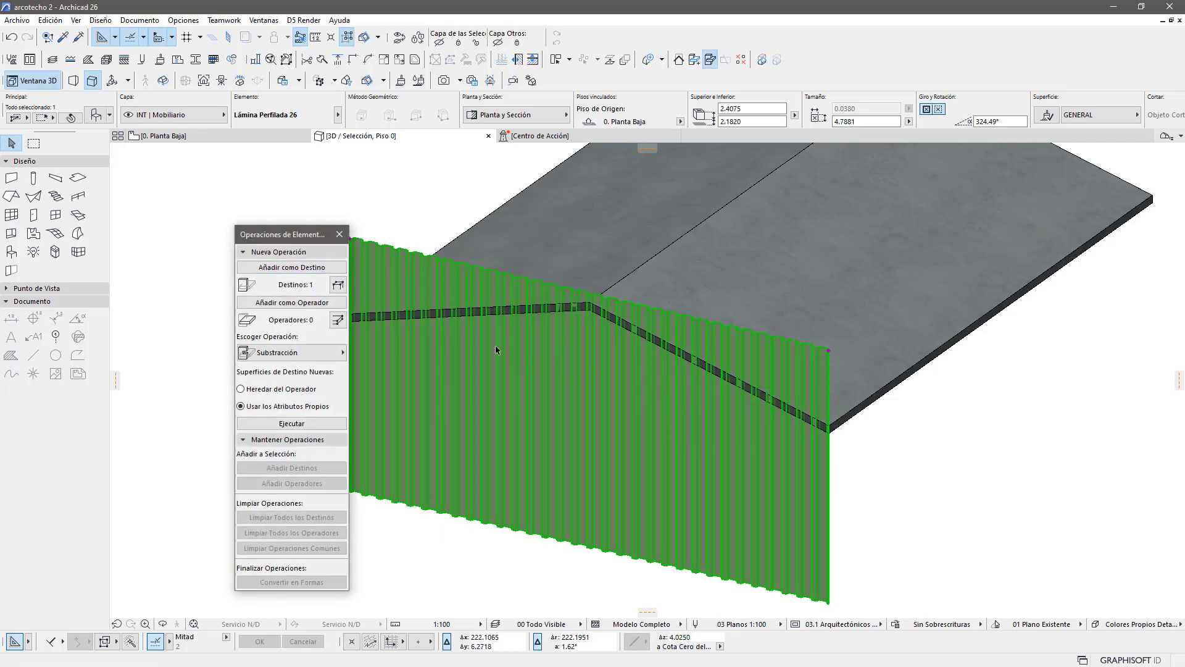
{"action": "key", "text": "Escape"}
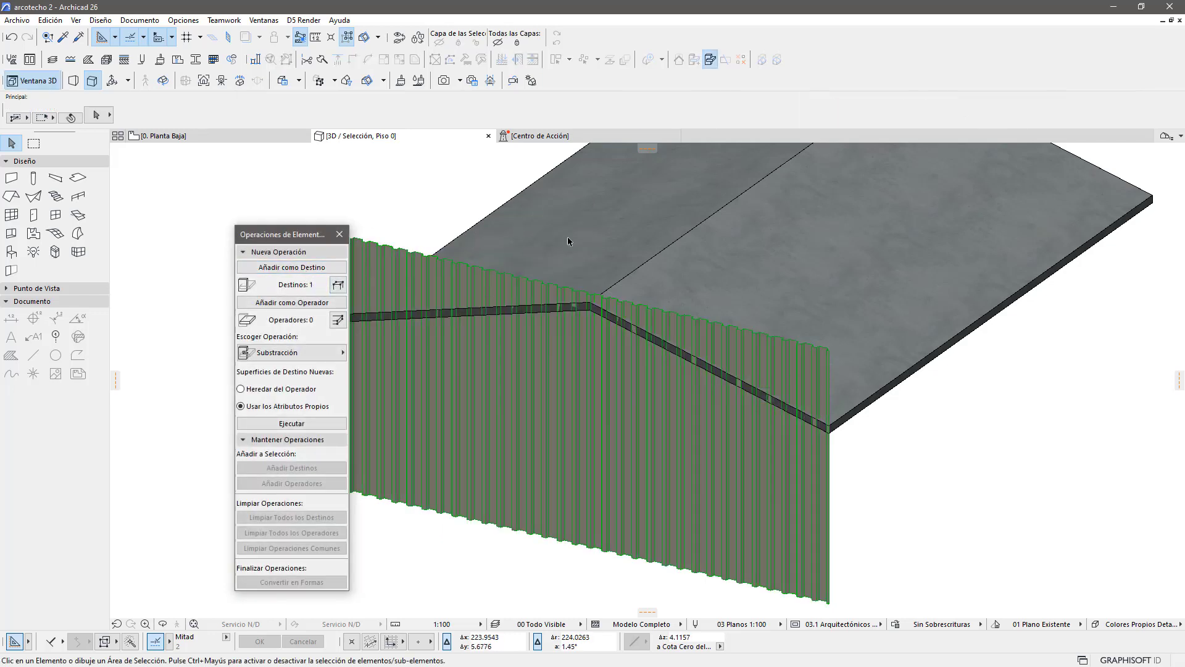
{"action": "left_click", "coordinate": [622, 246]}
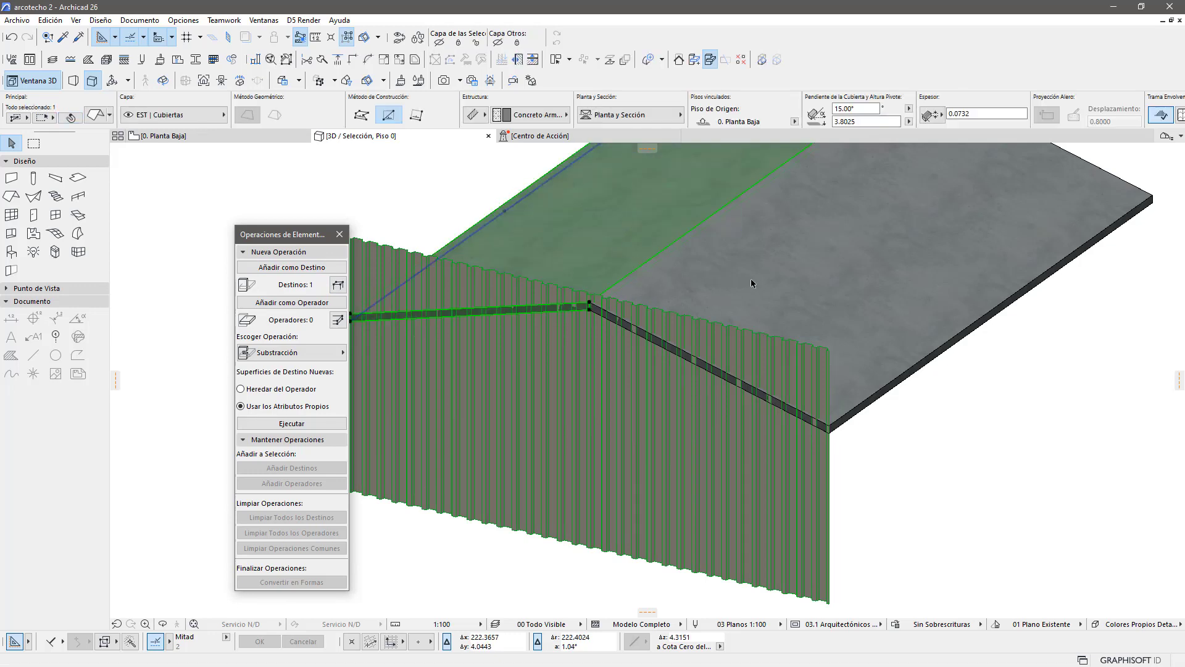
{"action": "left_click", "coordinate": [752, 283], "text": "shift"}
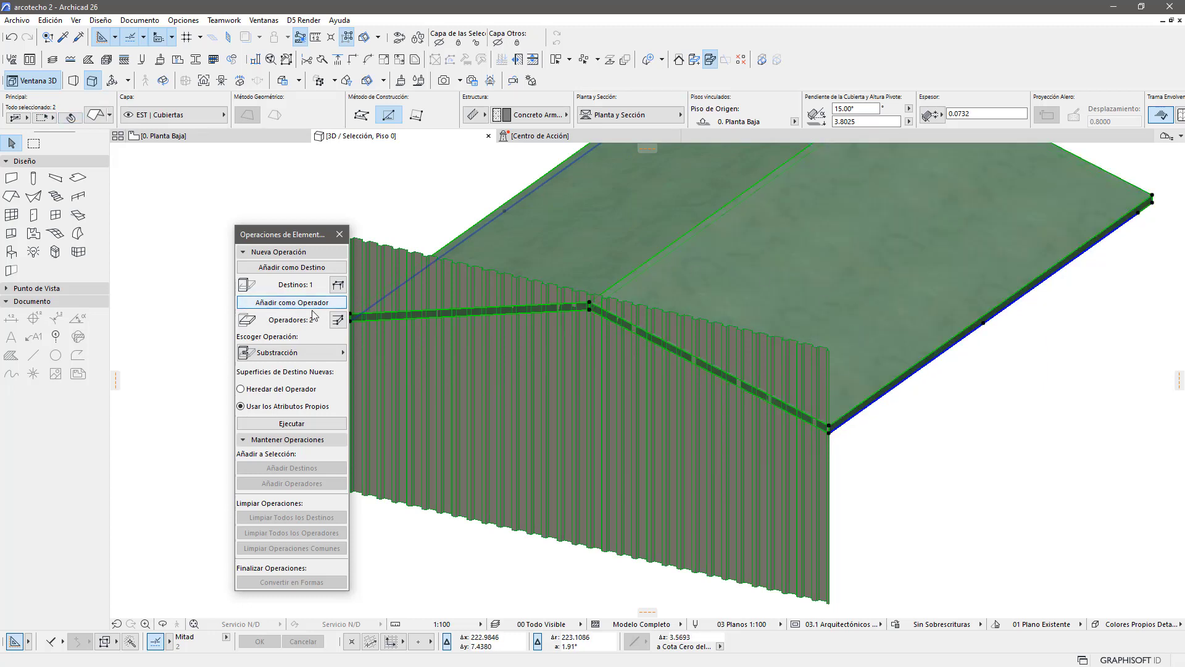
Step: Subtract the roofs from the cladding with upward extrusion, inspect the trimmed gable, and close the panel
{"action": "left_click", "coordinate": [307, 358]}
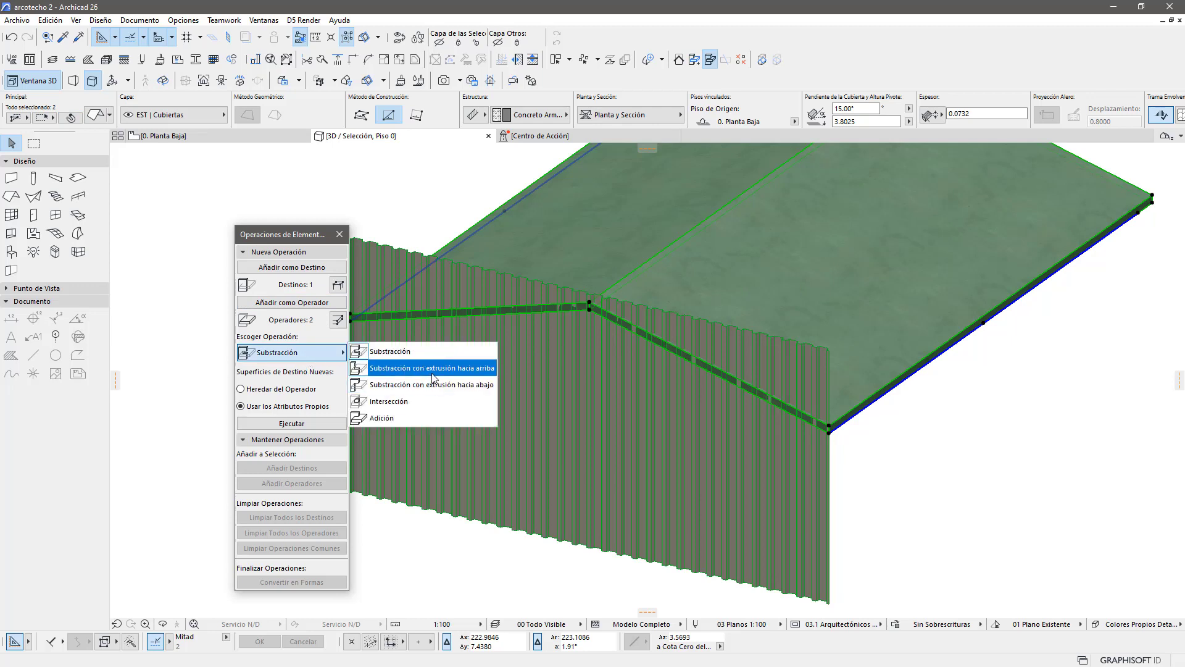
{"action": "left_click", "coordinate": [433, 368]}
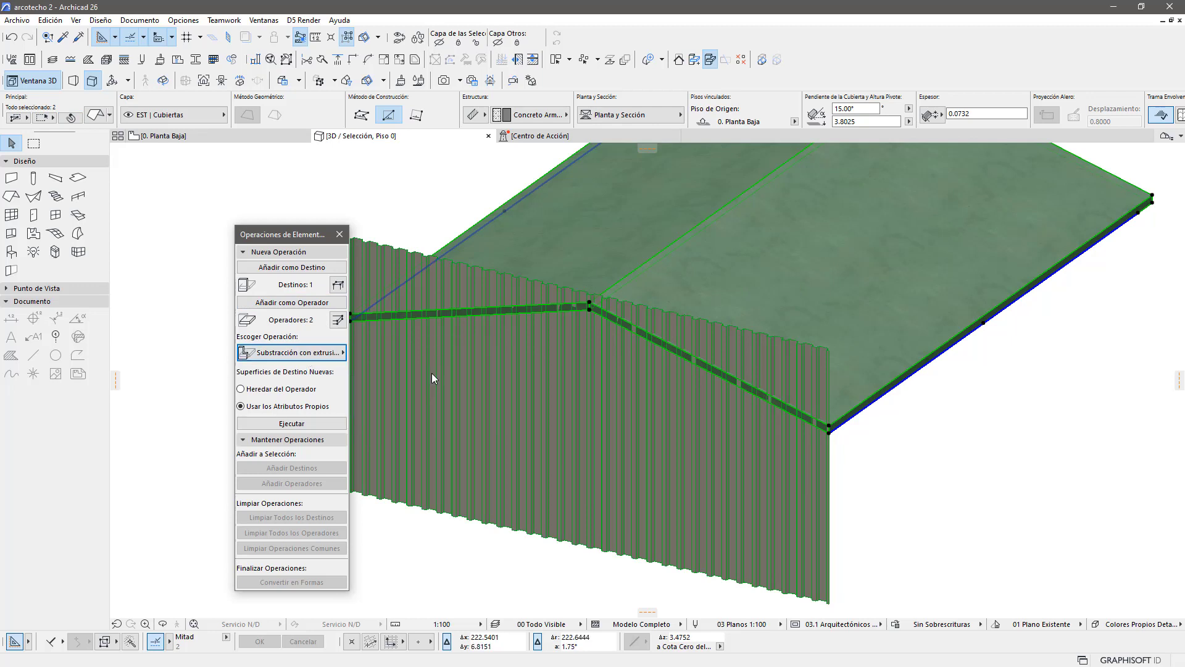
{"action": "left_click", "coordinate": [333, 423]}
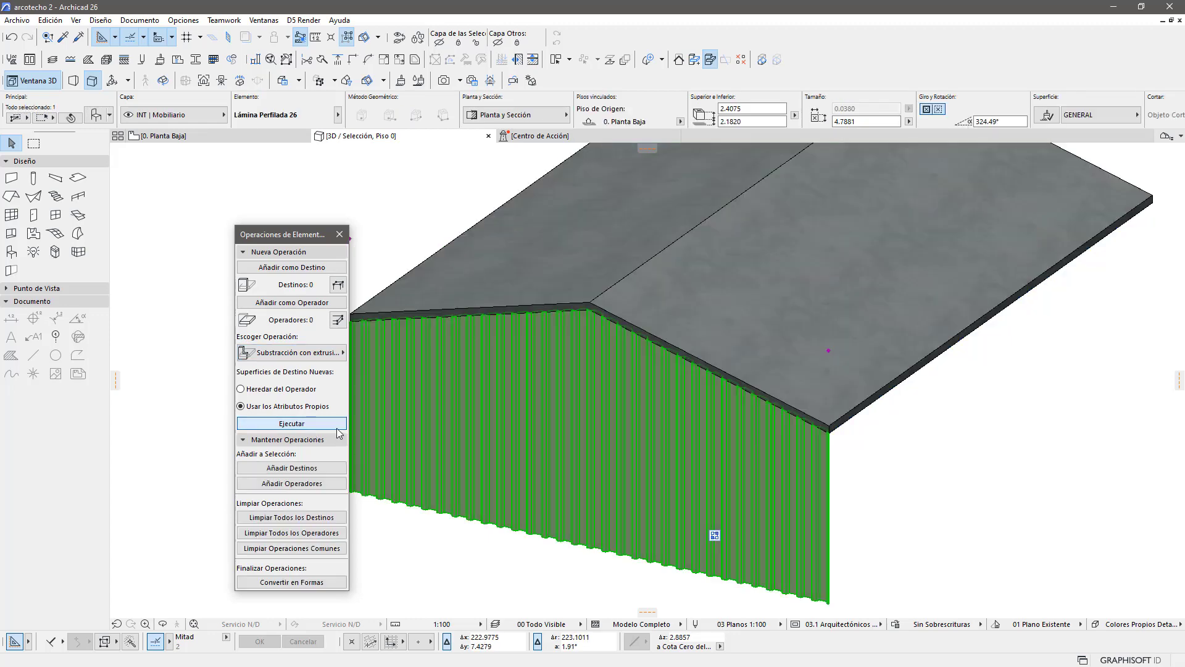
{"action": "left_click", "coordinate": [926, 466]}
{"action": "middle_click_drag", "start_coordinate": [634, 398], "coordinate": [702, 367]}
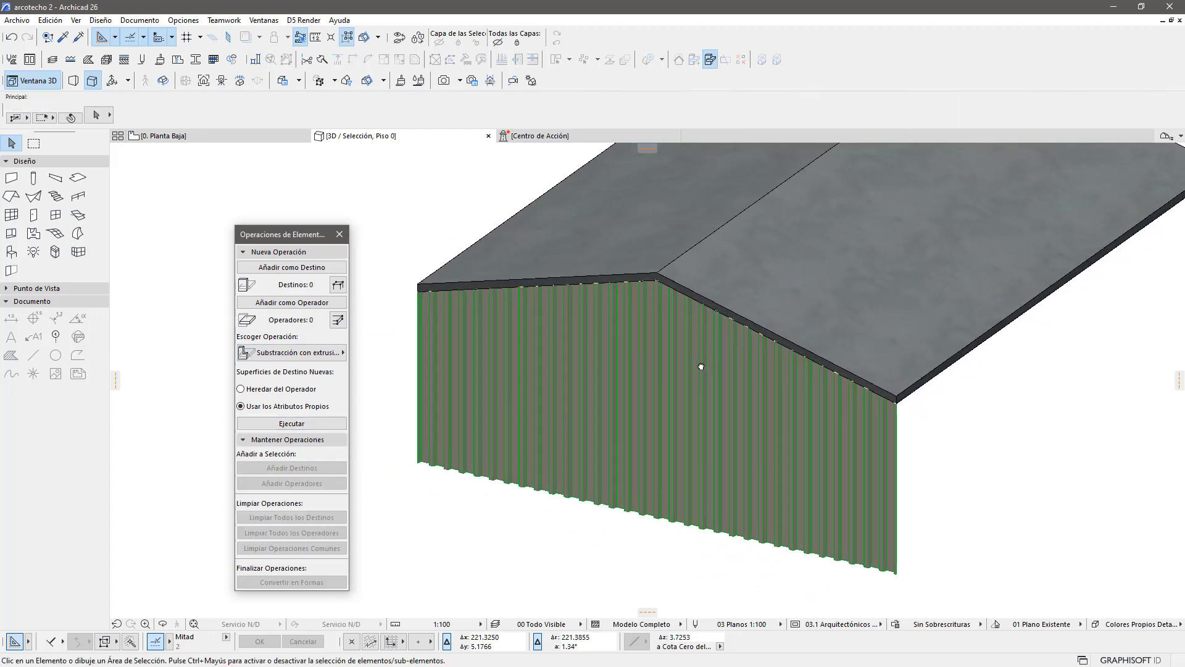
{"action": "mouse_move", "coordinate": [590, 399]}
{"action": "middle_mouse_down", "text": "shift"}
{"action": "mouse_move", "coordinate": [762, 379]}
{"action": "mouse_move", "coordinate": [971, 418]}
{"action": "mouse_move", "coordinate": [942, 365]}
{"action": "mouse_move", "coordinate": [571, 368]}
{"action": "mouse_move", "coordinate": [405, 328]}
{"action": "mouse_move", "coordinate": [476, 376]}
{"action": "mouse_move", "coordinate": [583, 409]}
{"action": "middle_mouse_up", "text": "shift"}
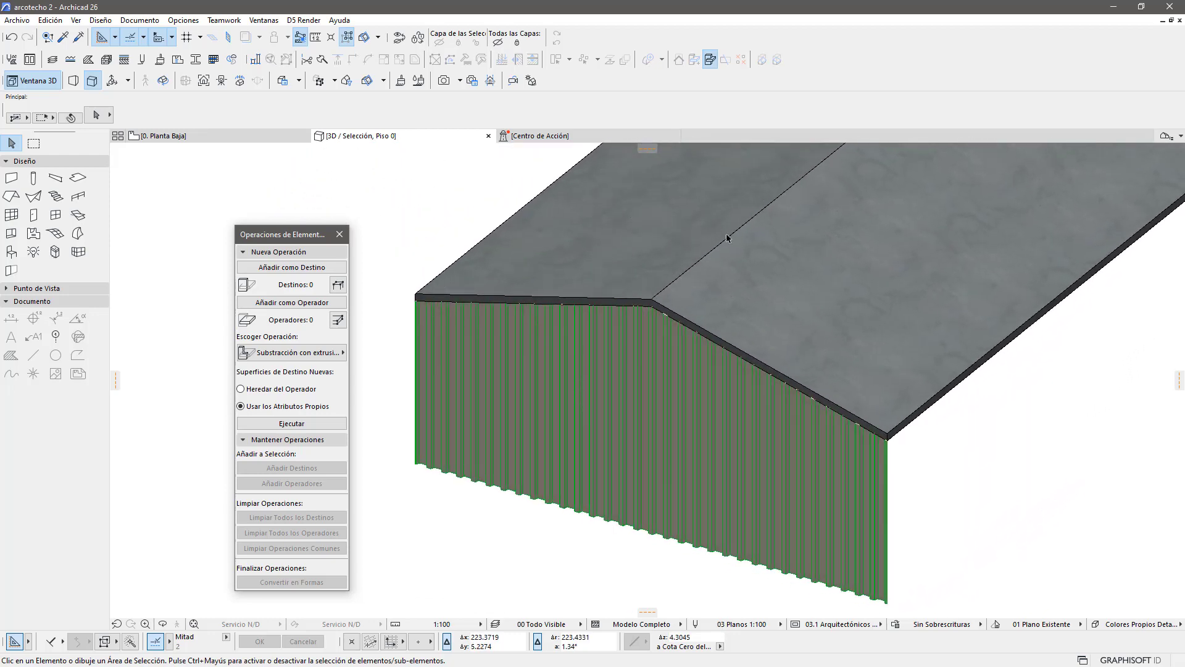
{"action": "mouse_move", "coordinate": [604, 399]}
{"action": "middle_mouse_down", "text": "shift"}
{"action": "mouse_move", "coordinate": [965, 357]}
{"action": "mouse_move", "coordinate": [620, 374]}
{"action": "mouse_move", "coordinate": [517, 350]}
{"action": "middle_mouse_up", "text": "shift"}
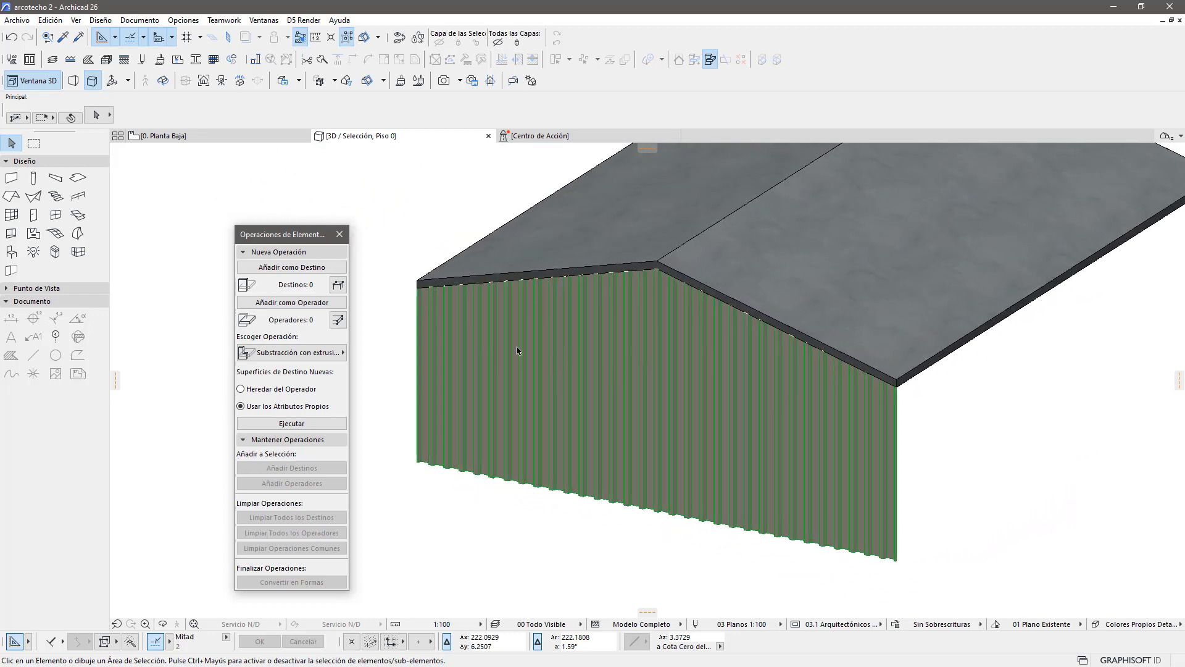
{"action": "left_click", "coordinate": [340, 234]}
Step: Switch to the Wall tool on the 0. Planta Baja floor plan
{"action": "scroll", "coordinate": [636, 334], "scroll_direction": "up", "scroll_amount": 2}
{"action": "scroll", "coordinate": [636, 333], "scroll_direction": "up", "scroll_amount": 1}
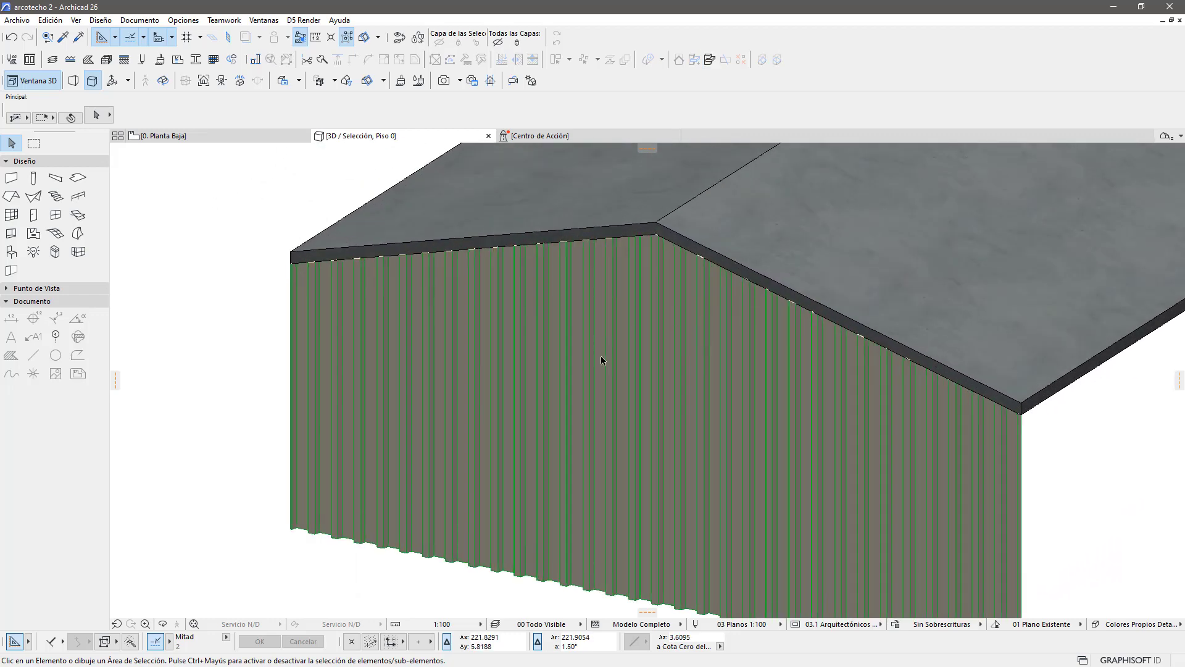
{"action": "scroll", "coordinate": [235, 278], "scroll_direction": "down", "scroll_amount": 1}
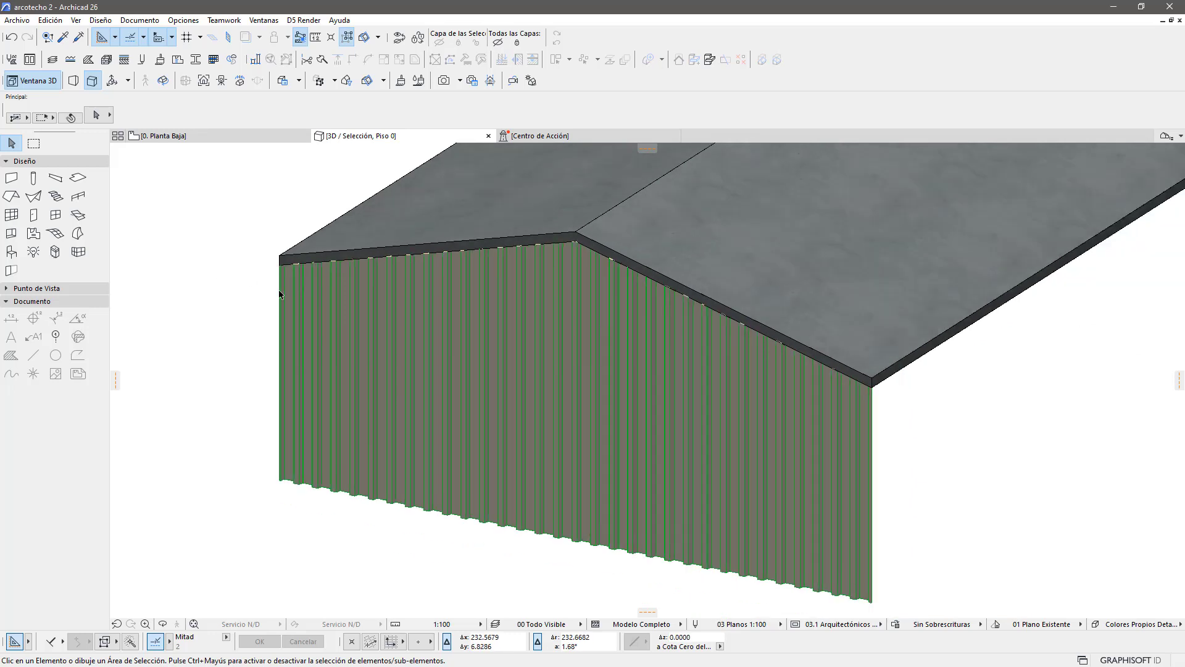
{"action": "left_click", "coordinate": [10, 178]}
{"action": "left_click", "coordinate": [265, 137]}
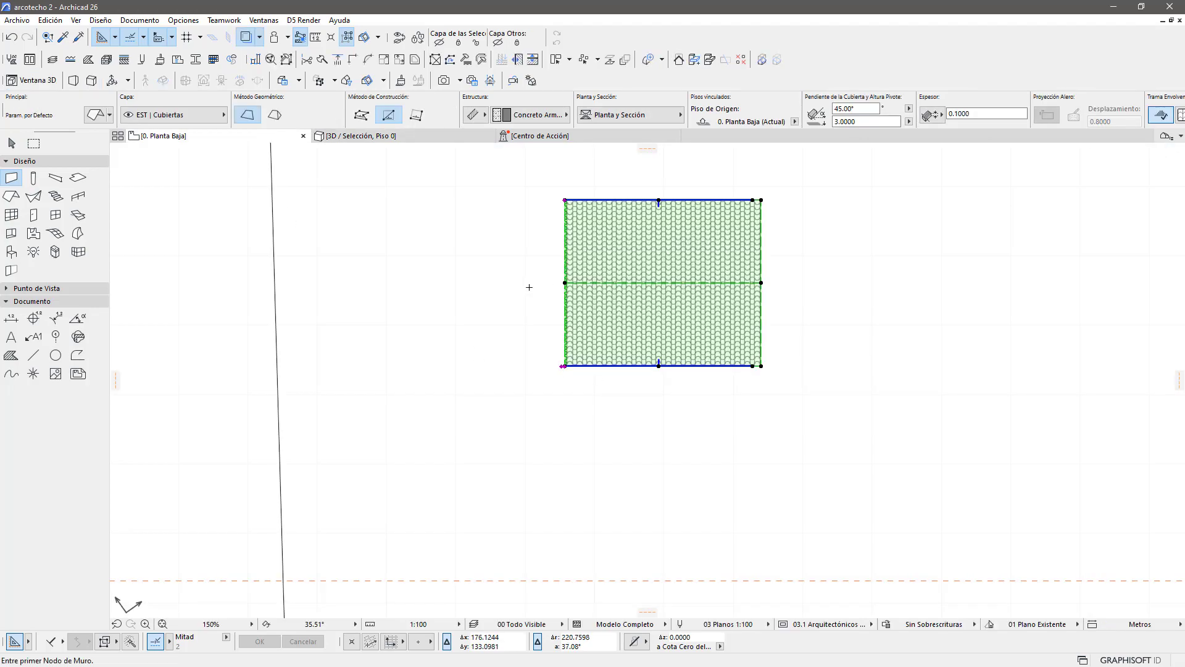
Step: Draw a short wall along the roof's left edge and select it
{"action": "scroll", "coordinate": [546, 269], "scroll_direction": "up", "scroll_amount": 3}
{"action": "scroll", "coordinate": [546, 265], "scroll_direction": "up", "scroll_amount": 1}
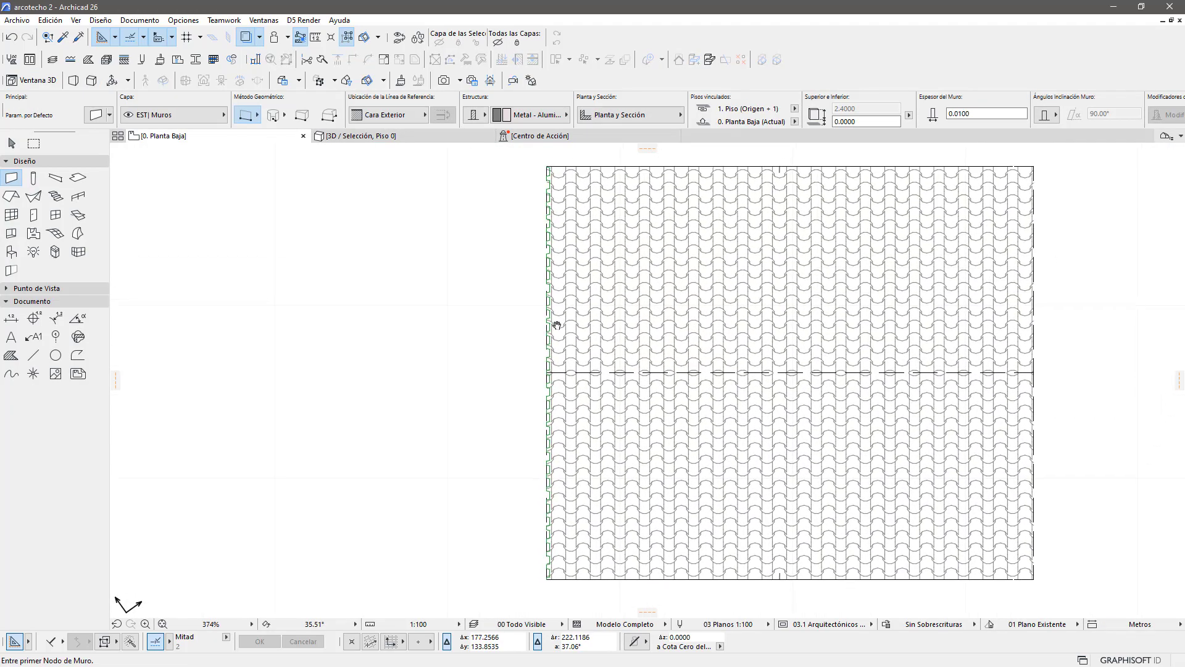
{"action": "scroll", "coordinate": [547, 262], "scroll_direction": "up", "scroll_amount": 2}
{"action": "scroll", "coordinate": [548, 257], "scroll_direction": "up", "scroll_amount": 2}
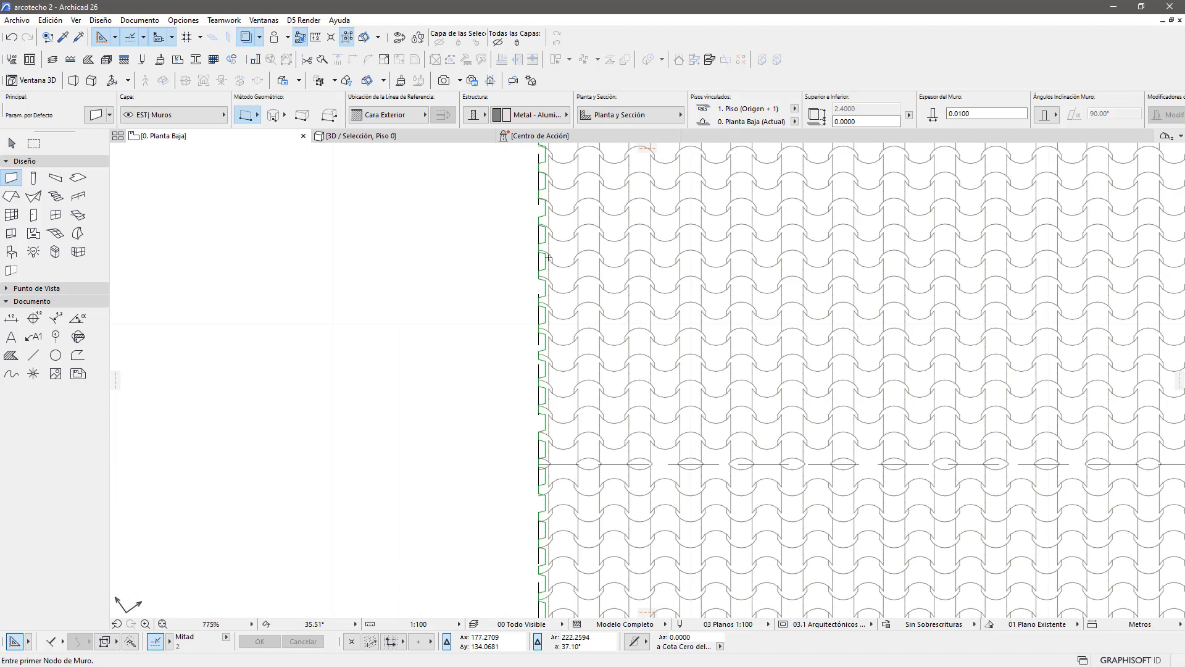
{"action": "left_click", "coordinate": [538, 228]}
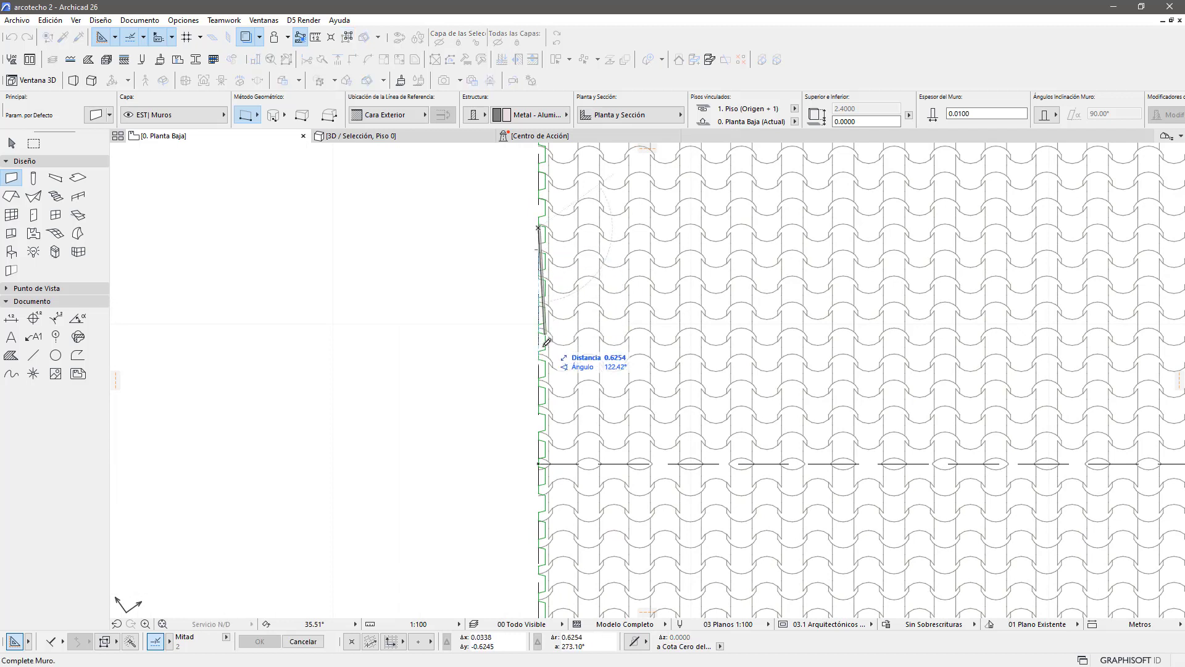
{"action": "left_click", "coordinate": [543, 386]}
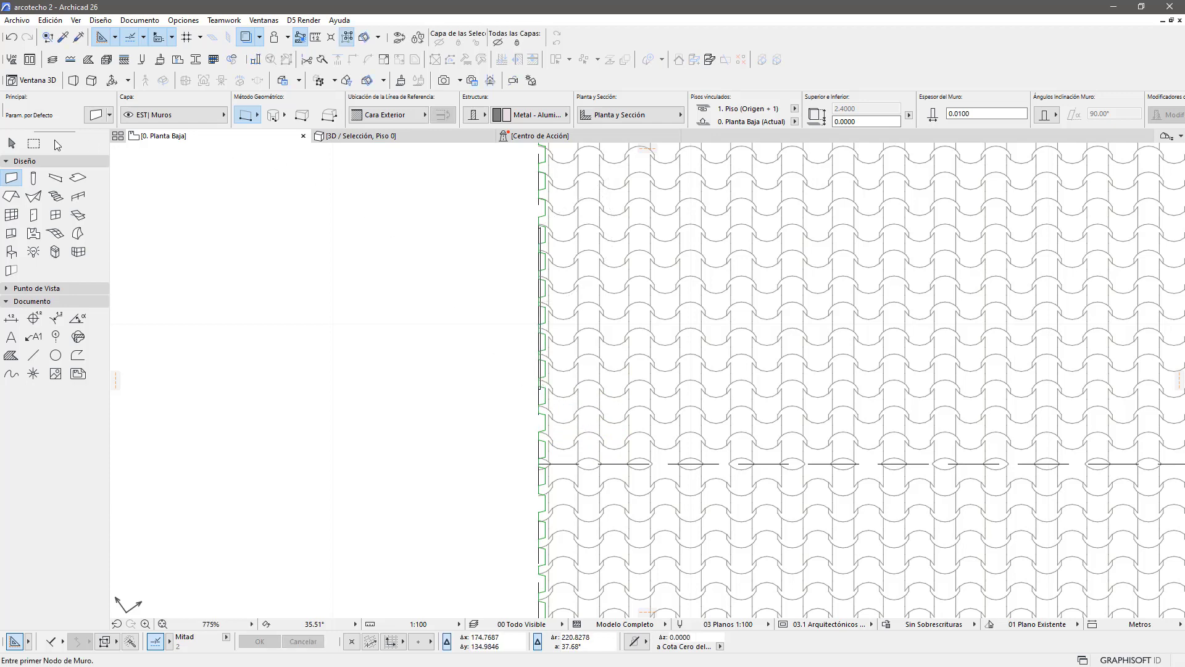
{"action": "left_click", "coordinate": [11, 144]}
{"action": "scroll", "coordinate": [537, 213], "scroll_direction": "up", "scroll_amount": 2}
{"action": "scroll", "coordinate": [541, 210], "scroll_direction": "up", "scroll_amount": 2}
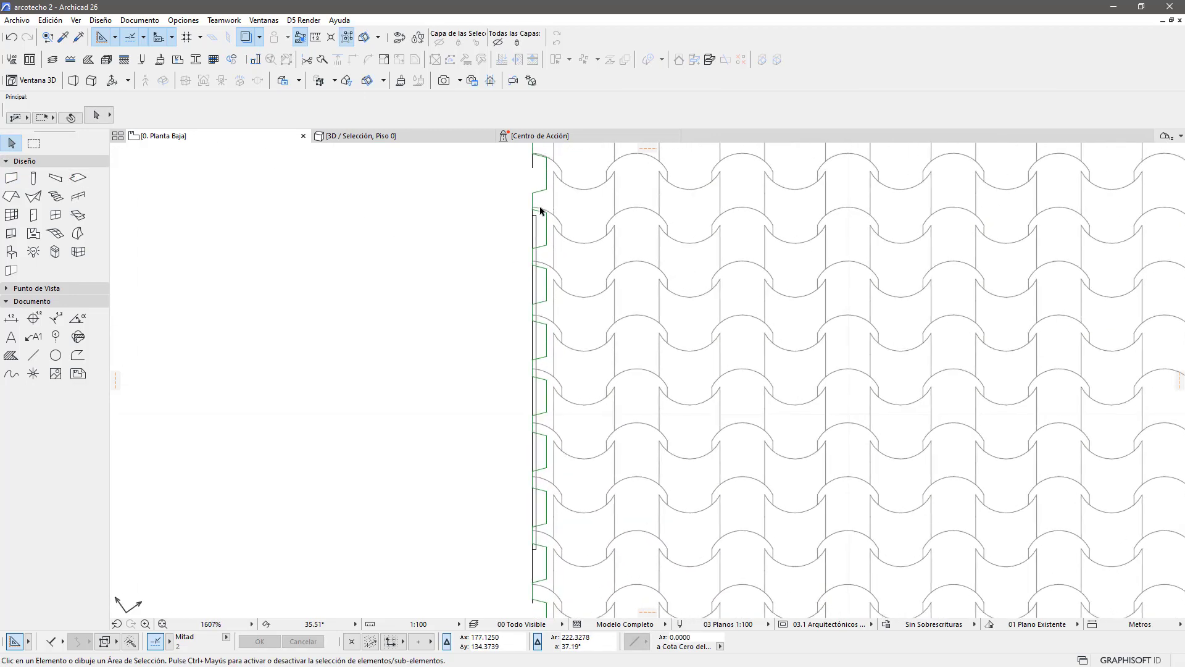
{"action": "left_click", "coordinate": [537, 216]}
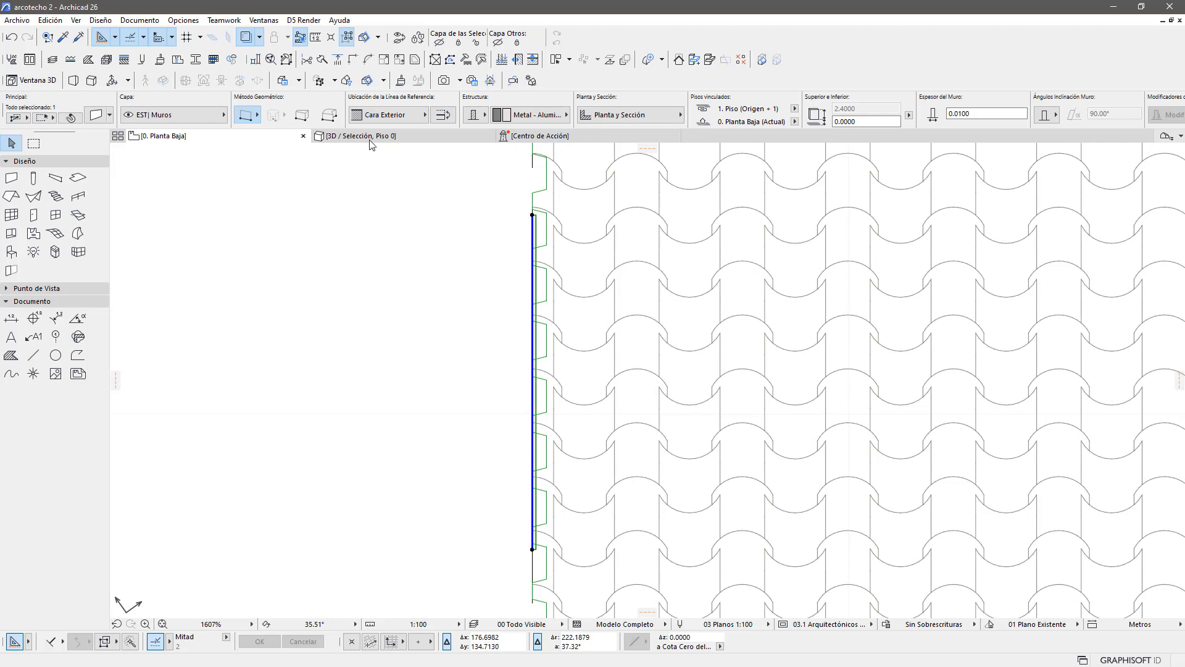
Step: Set the selected wall's thickness to 0.05 in the Info Box
{"action": "left_click", "coordinate": [483, 116]}
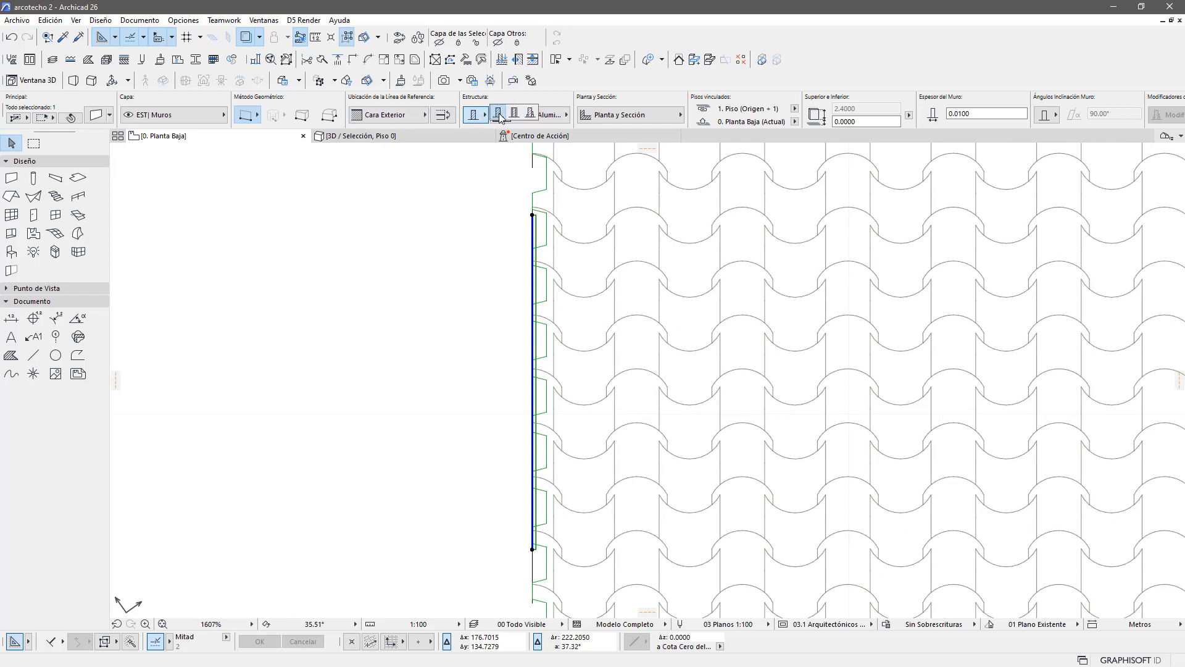
{"action": "left_click", "coordinate": [499, 115]}
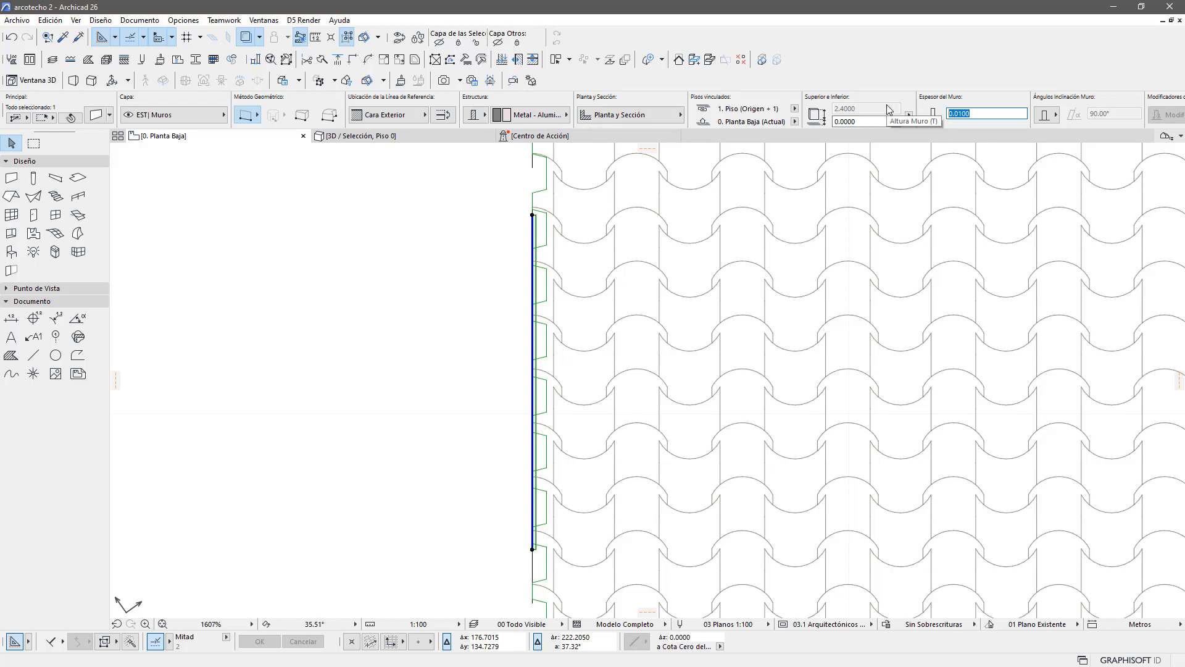
{"action": "type", "text": ".4"}
{"action": "type", "text": "0.4000"}
{"action": "key", "text": "Return"}
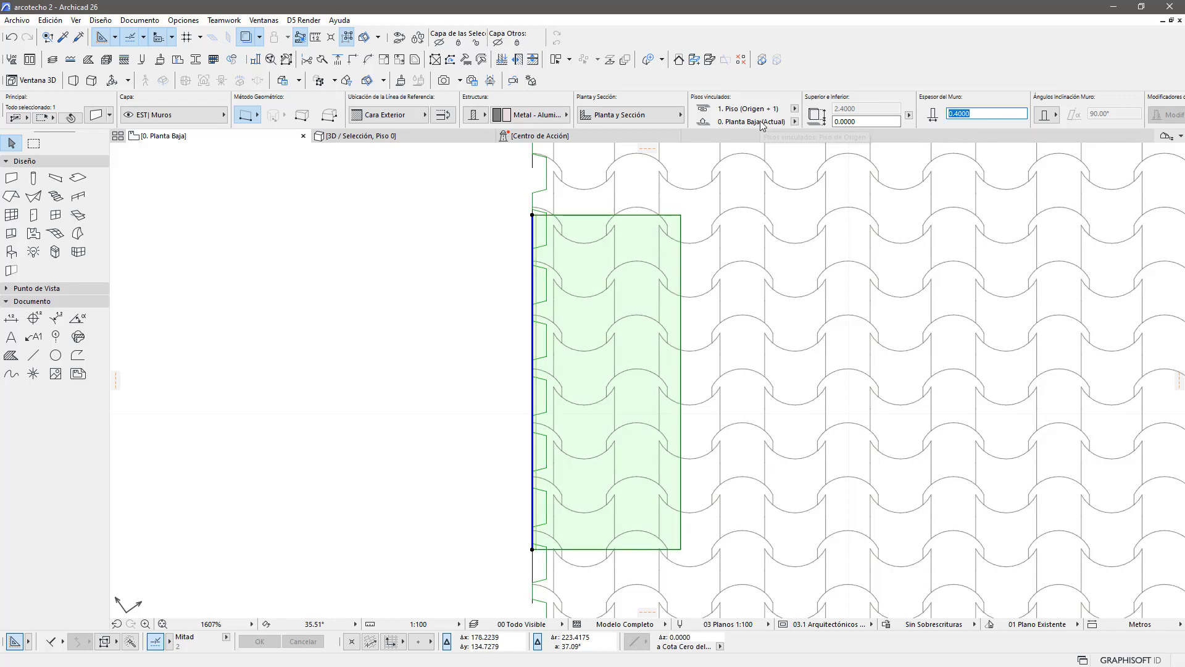
{"action": "type", "text": ".2"}
{"action": "key", "text": "Return"}
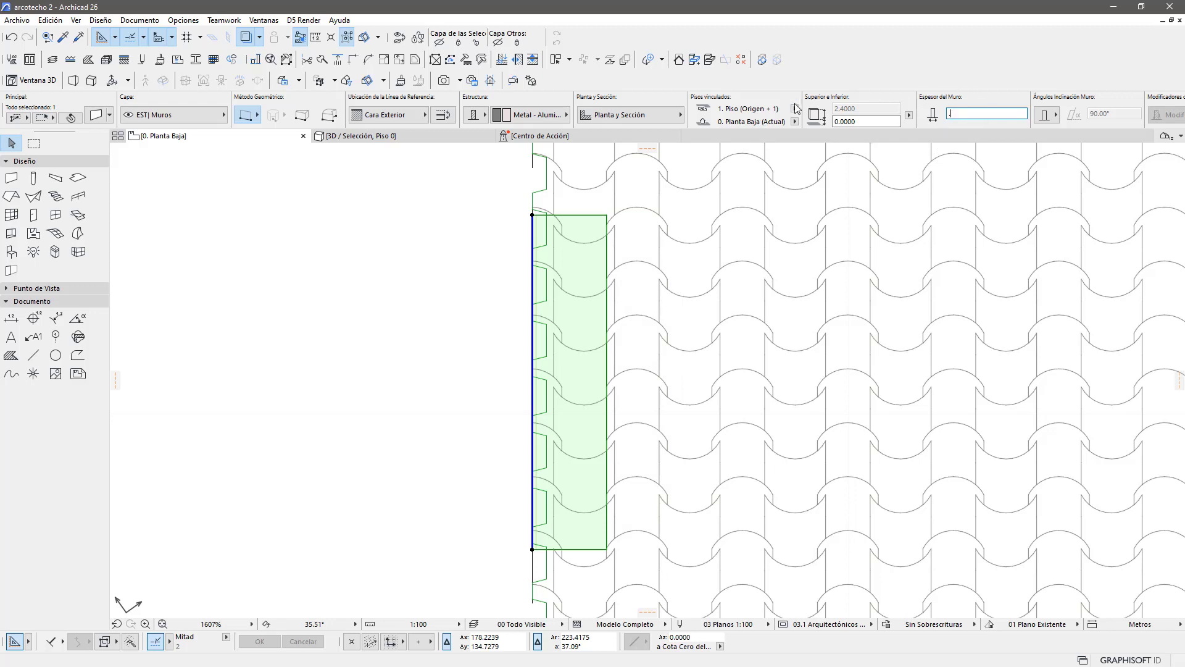
{"action": "key", "text": "Return"}
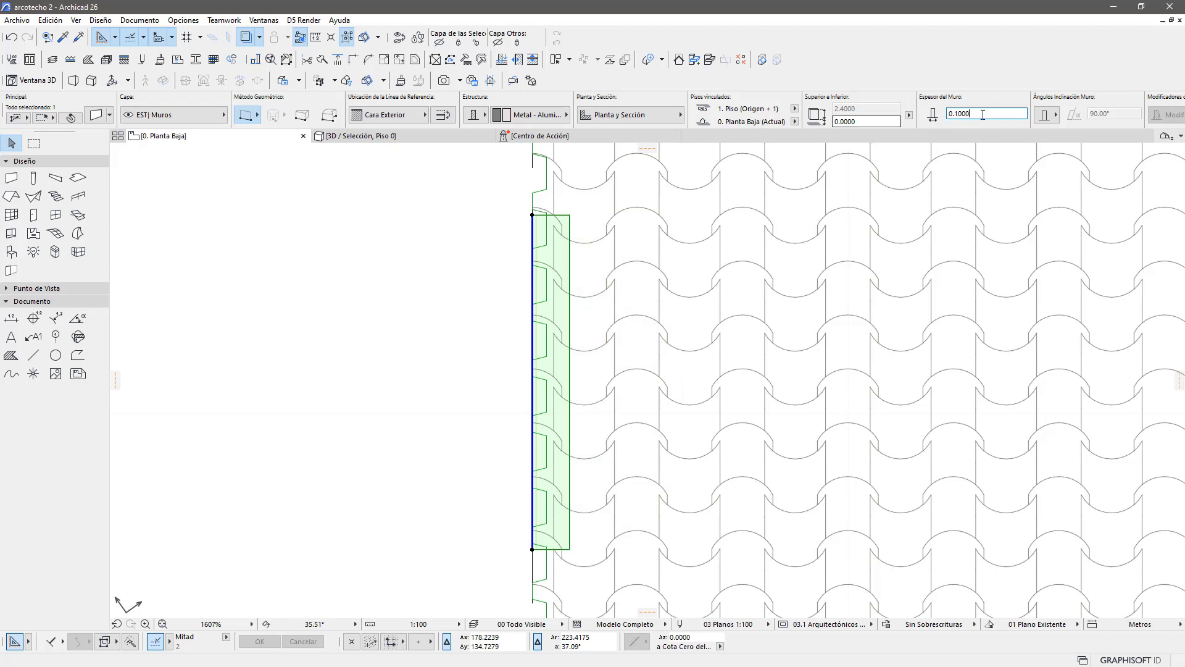
{"action": "type", "text": ".08"}
{"action": "key", "text": "Return"}
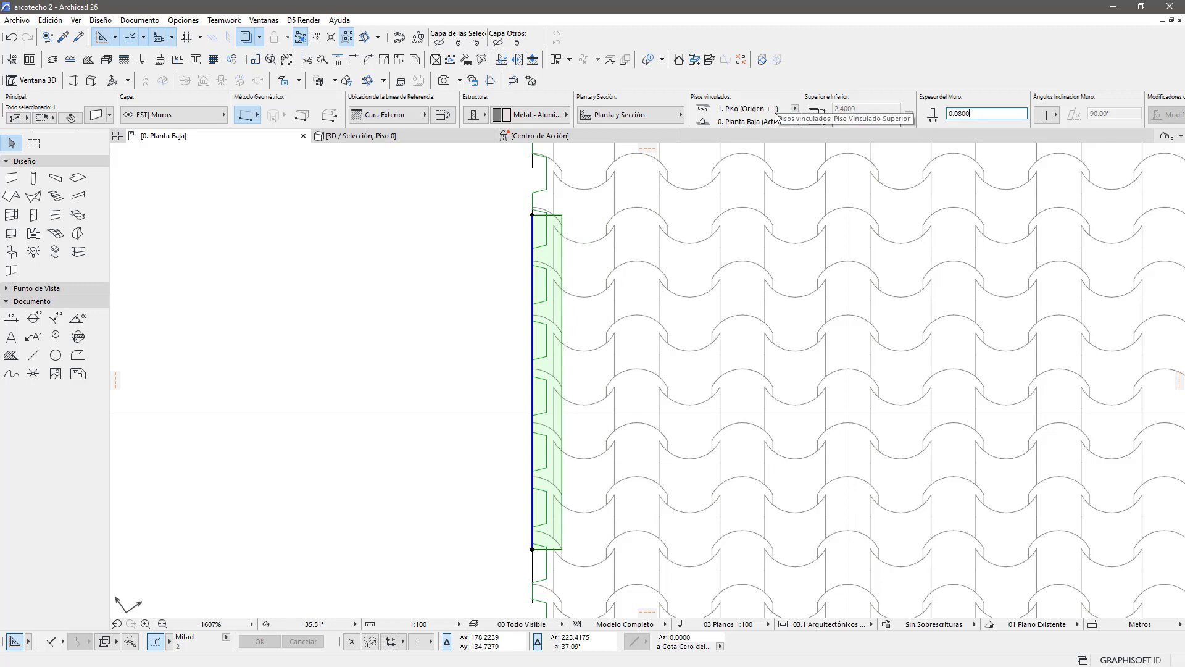
{"action": "scroll", "coordinate": [750, 185], "scroll_direction": "up", "scroll_amount": 1}
{"action": "scroll", "coordinate": [508, 241], "scroll_direction": "up", "scroll_amount": 4}
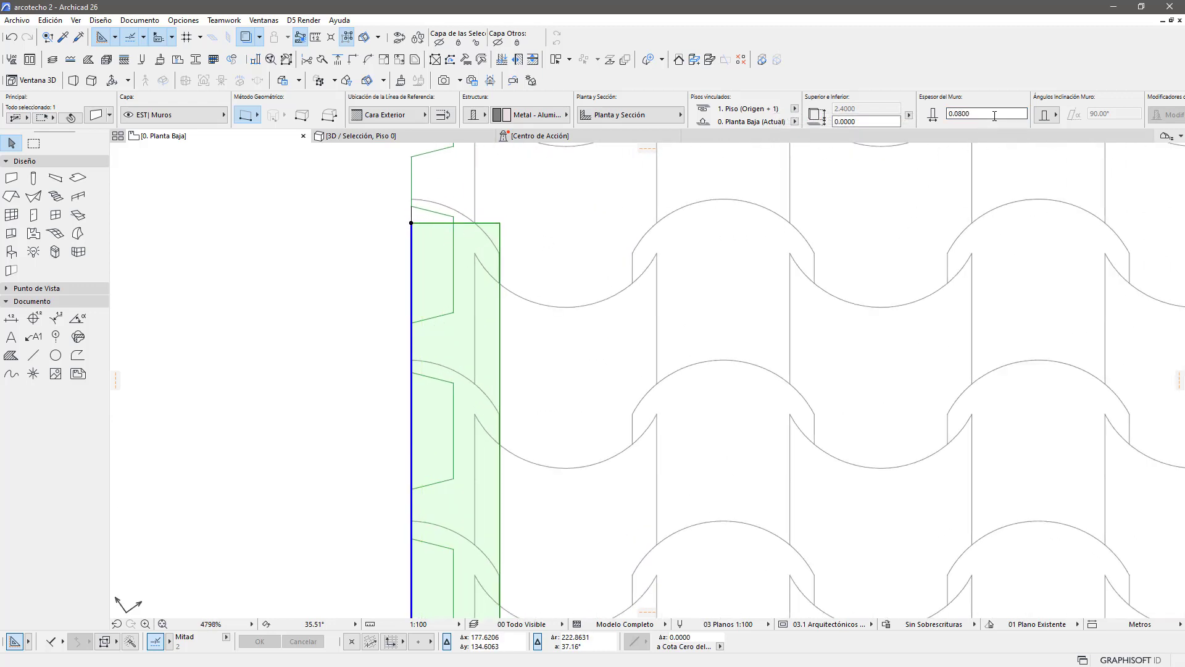
{"action": "type", "text": ".0"}
{"action": "key", "text": "Return"}
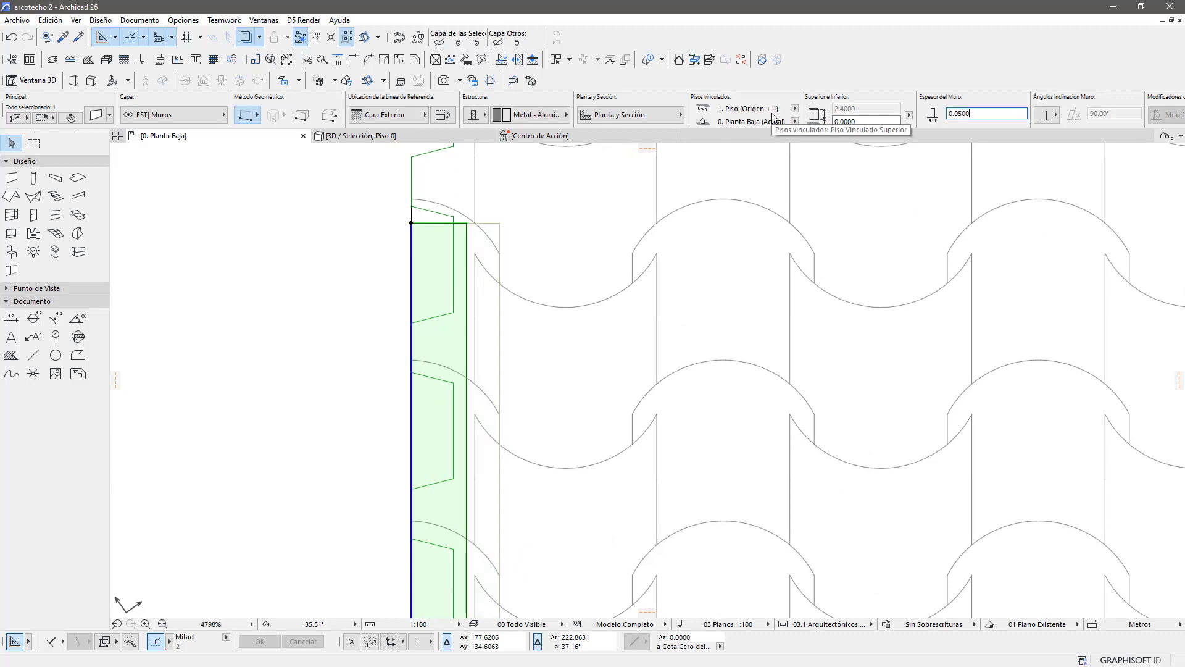
Step: Drag the wall slightly left with Ctrl+D so it sits flush with the roof edge
{"action": "scroll", "coordinate": [394, 251], "scroll_direction": "up", "scroll_amount": 2}
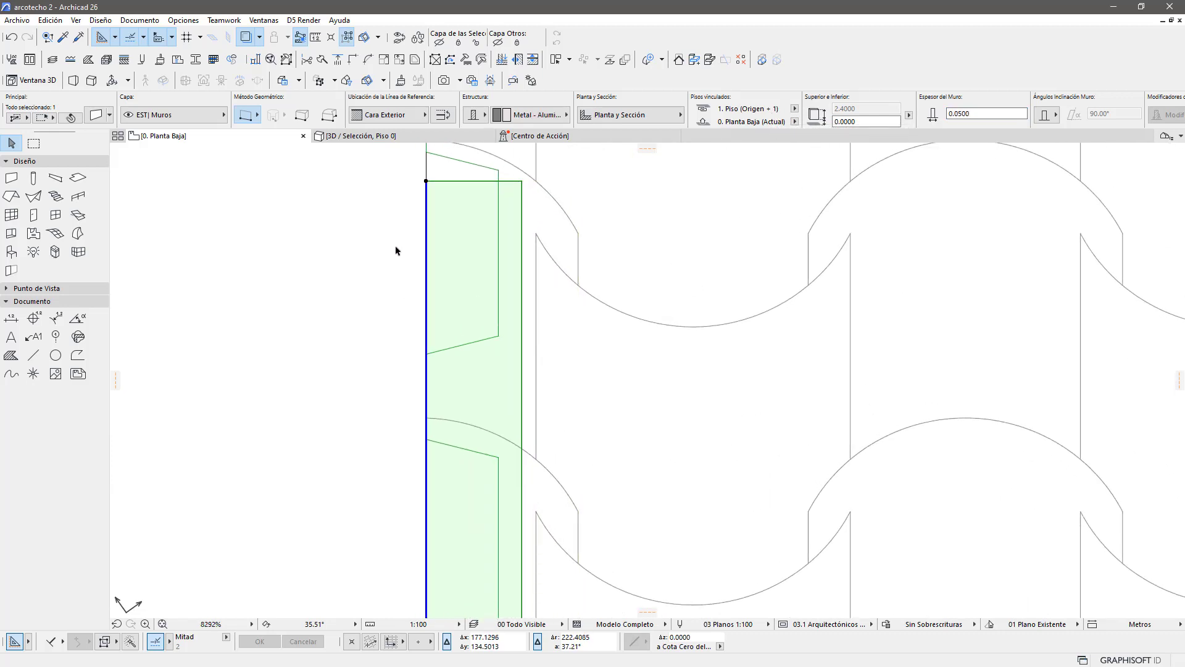
{"action": "key", "text": "ctrl+d"}
{"action": "scroll", "coordinate": [489, 206], "scroll_direction": "up", "scroll_amount": 1}
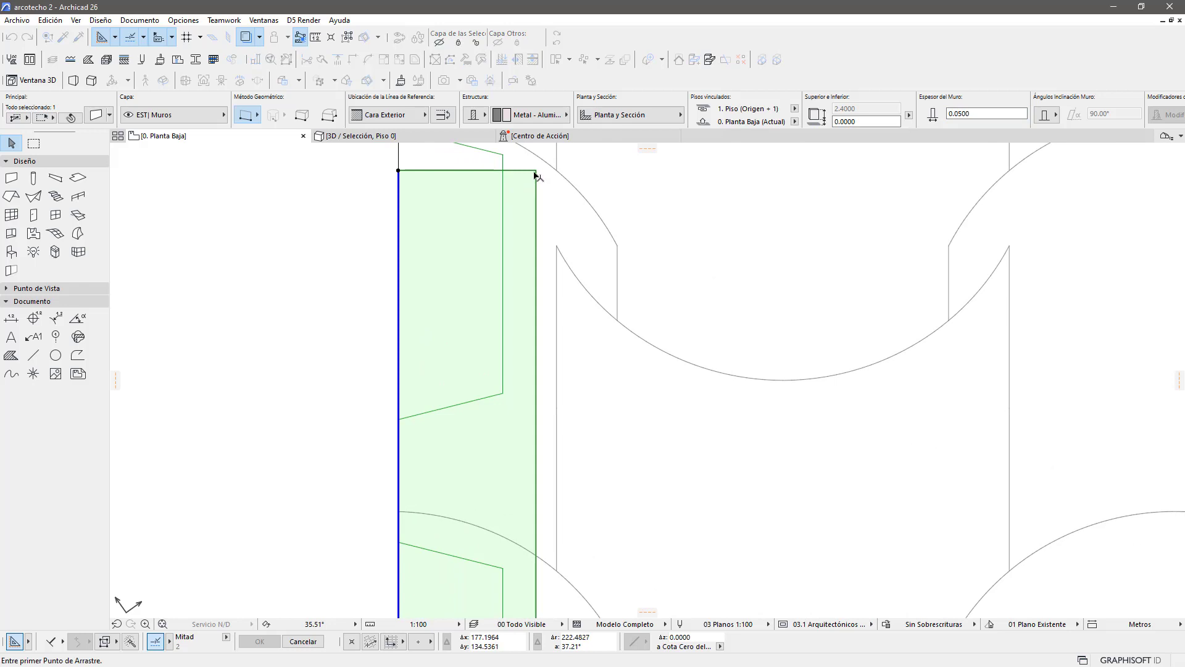
{"action": "left_click", "coordinate": [536, 172]}
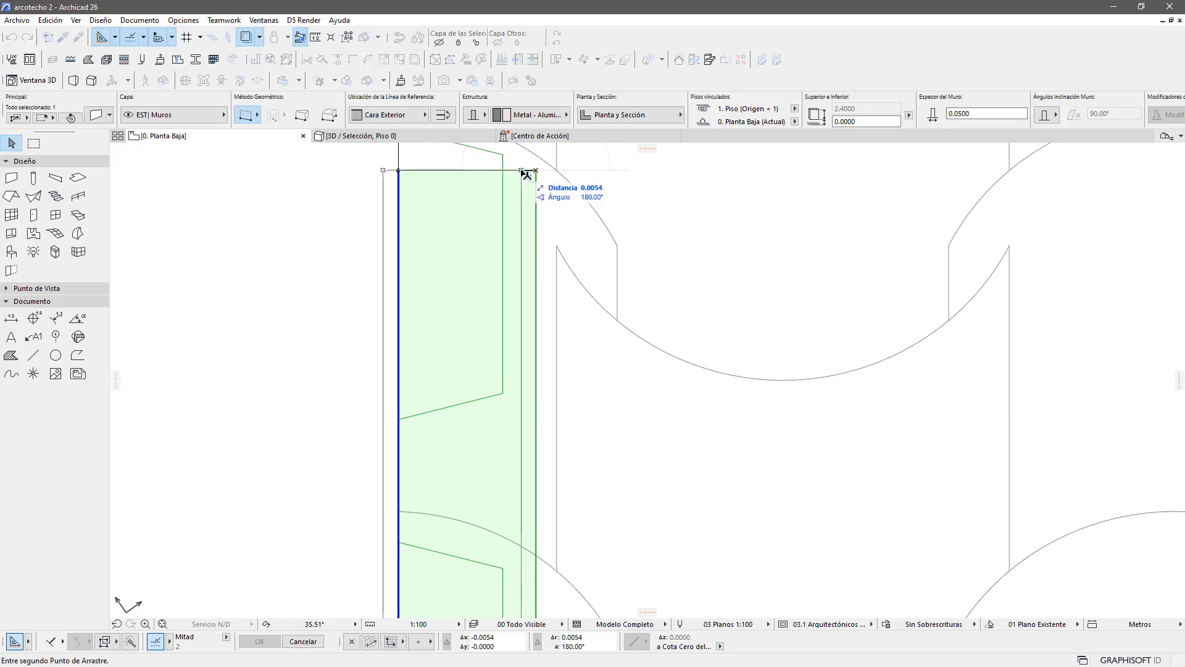
{"action": "left_click", "coordinate": [442, 291]}
{"action": "scroll", "coordinate": [442, 291], "scroll_direction": "down", "scroll_amount": 5}
{"action": "scroll", "coordinate": [442, 331], "scroll_direction": "down", "scroll_amount": 2}
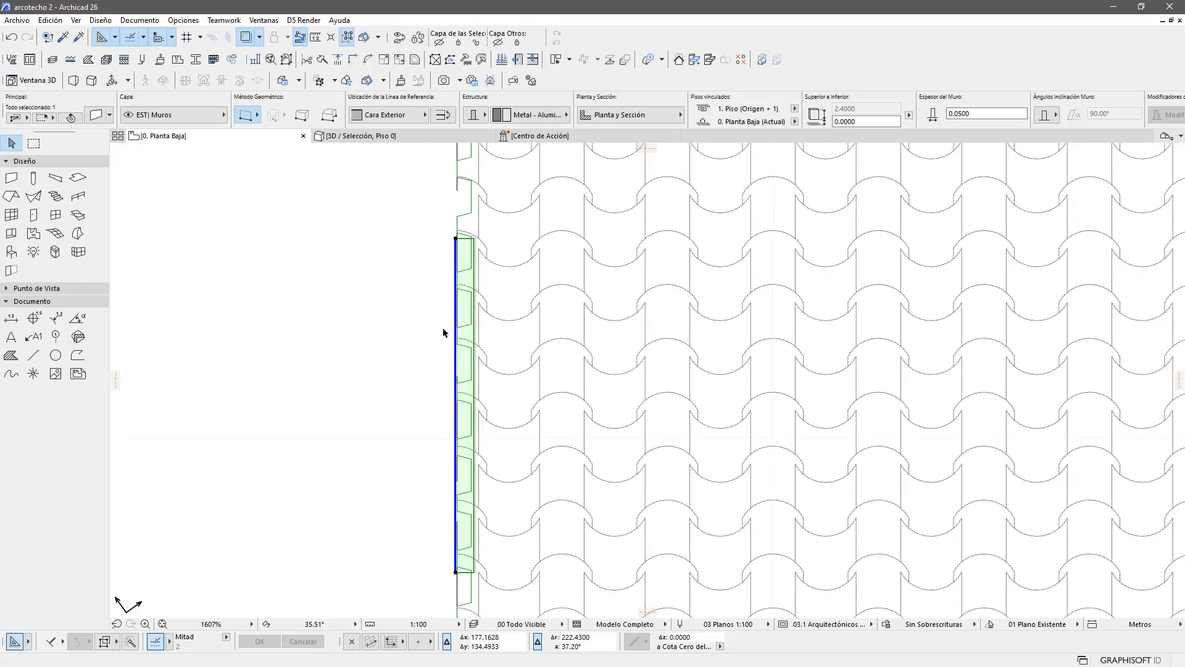
{"action": "scroll", "coordinate": [437, 279], "scroll_direction": "up", "scroll_amount": 2}
Step: Marquee-select the roof area in plan and show it in 3D
{"action": "middle_click_drag", "start_coordinate": [438, 280], "coordinate": [440, 273]}
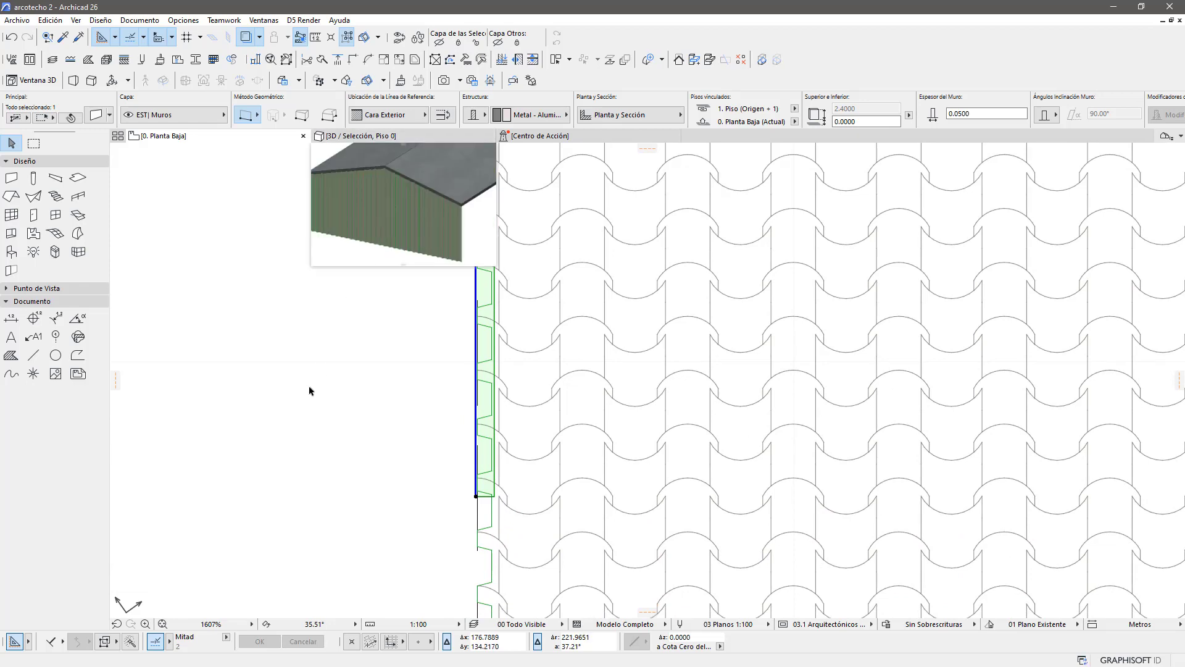
{"action": "left_click", "coordinate": [302, 422]}
{"action": "scroll", "coordinate": [312, 358], "scroll_direction": "down", "scroll_amount": 1}
{"action": "scroll", "coordinate": [390, 309], "scroll_direction": "down", "scroll_amount": 4}
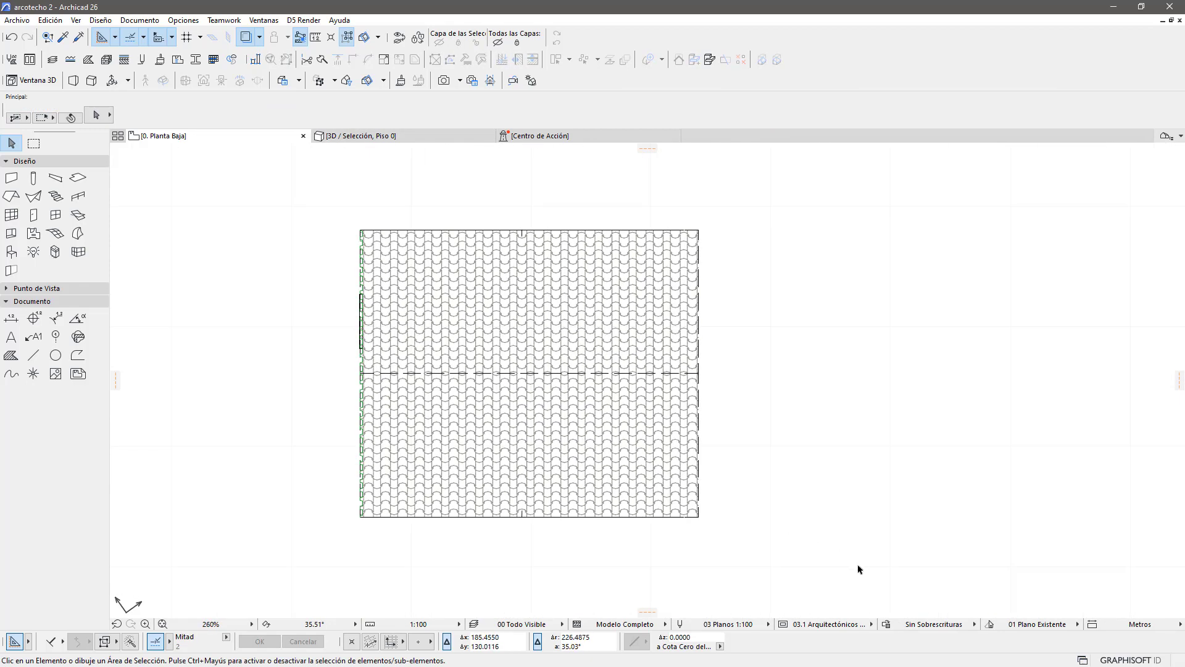
{"action": "left_click_drag", "start_coordinate": [858, 569], "coordinate": [320, 199]}
{"action": "key", "text": "F5"}
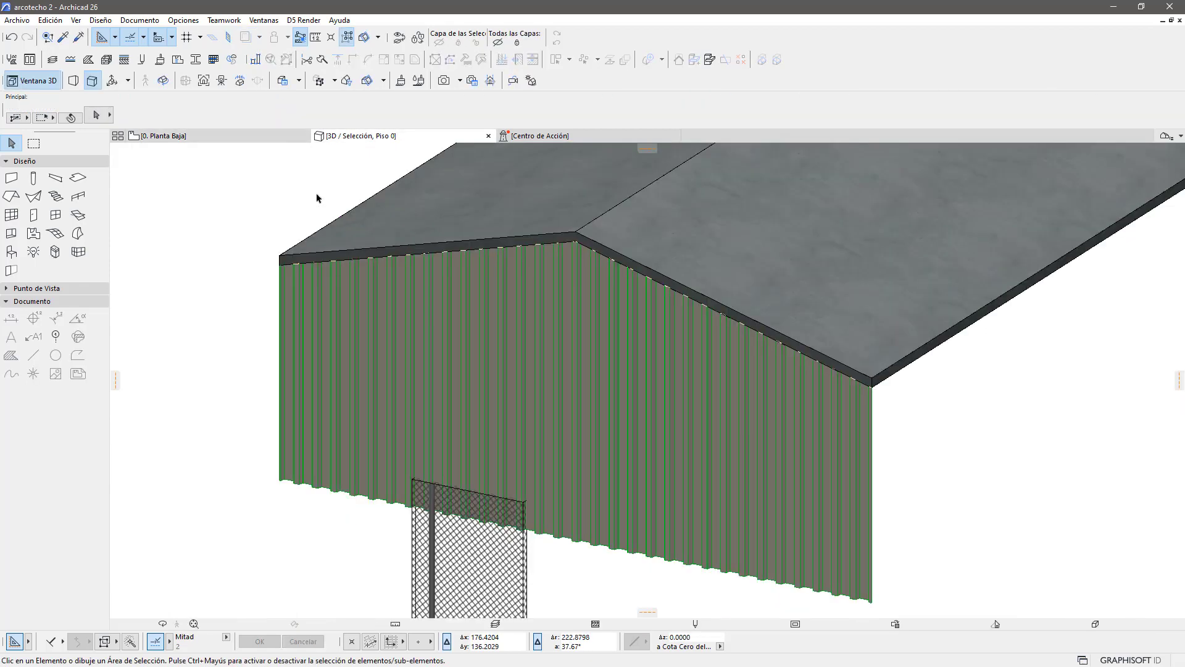
{"action": "middle_click_drag", "start_coordinate": [482, 412], "coordinate": [524, 295]}
{"action": "scroll", "coordinate": [543, 392], "scroll_direction": "down", "scroll_amount": 2}
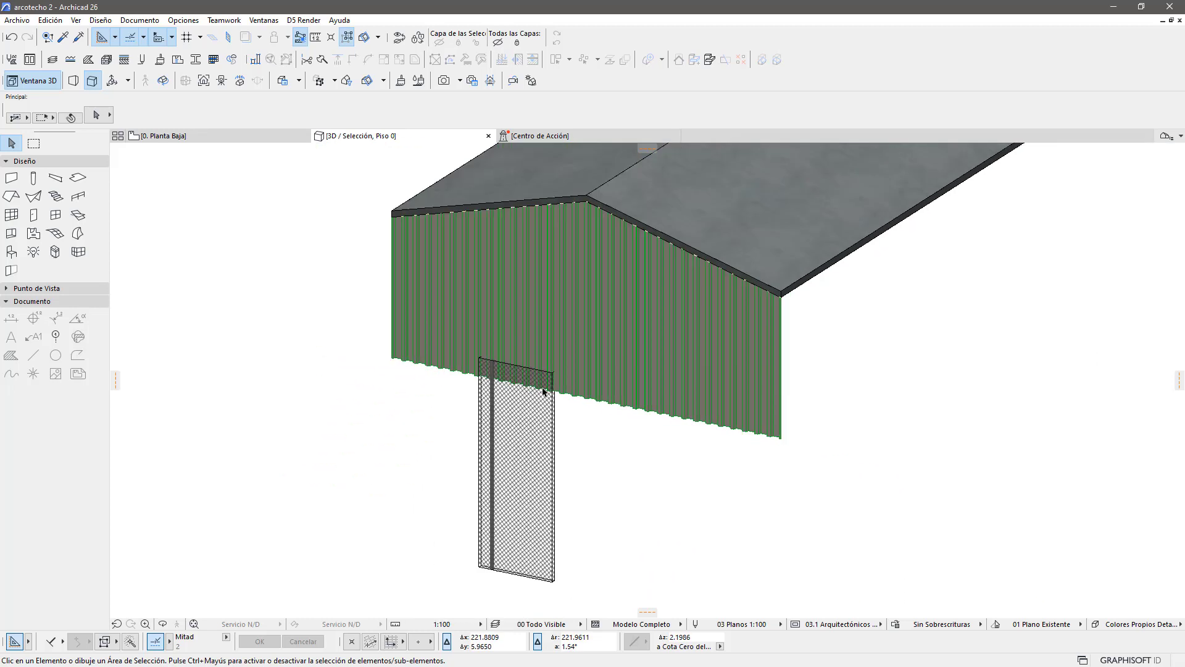
Step: Remove the surface overrides on the small wall panel so it shows its Metal - Aluminio material
{"action": "left_click", "coordinate": [554, 468]}
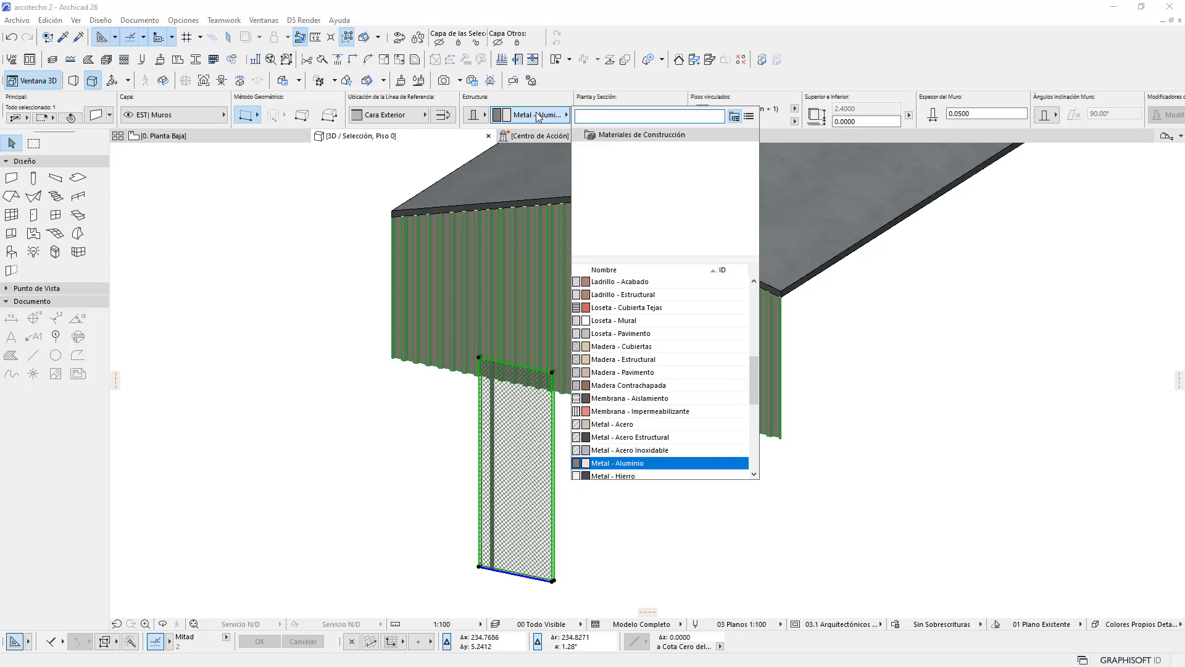
{"action": "left_click", "coordinate": [539, 118]}
{"action": "scroll", "coordinate": [824, 120], "scroll_direction": "down", "scroll_amount": 3}
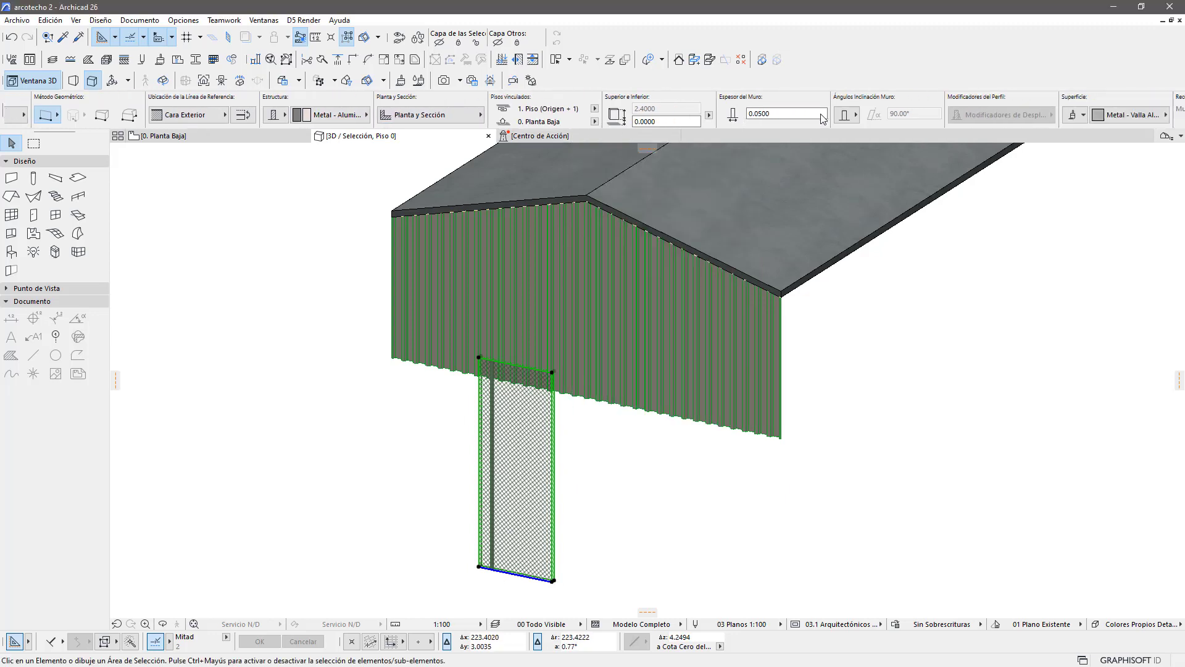
{"action": "scroll", "coordinate": [837, 122], "scroll_direction": "down", "scroll_amount": 2}
{"action": "left_click", "coordinate": [875, 115]}
{"action": "left_click", "coordinate": [876, 146]}
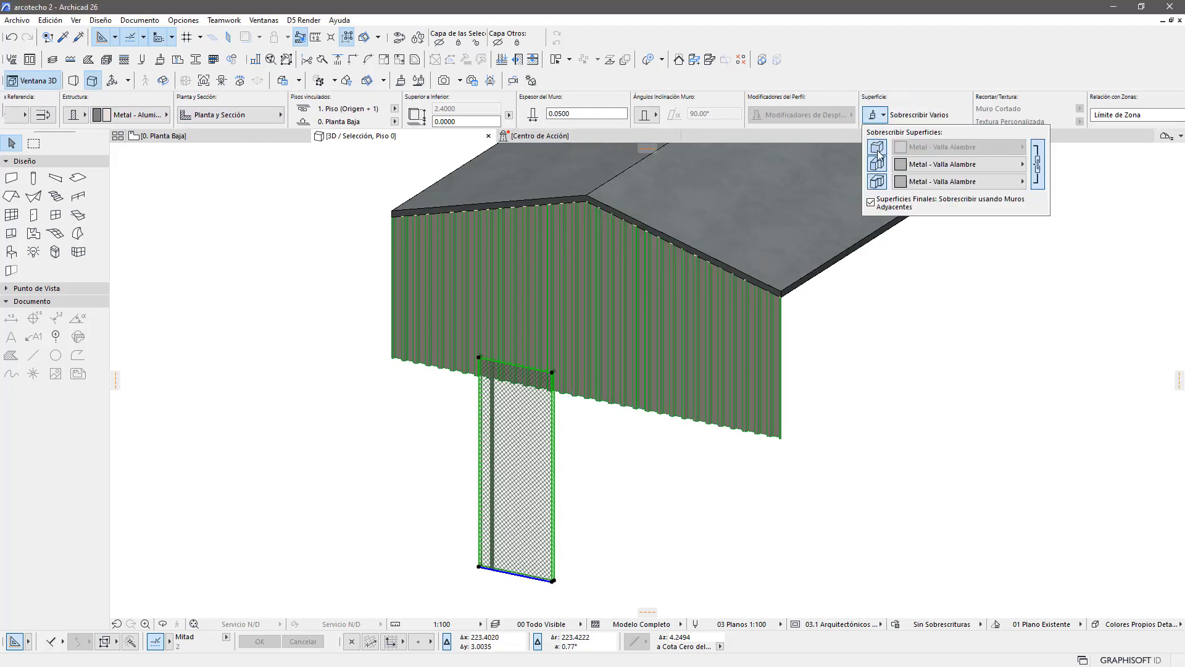
{"action": "left_click", "coordinate": [877, 181]}
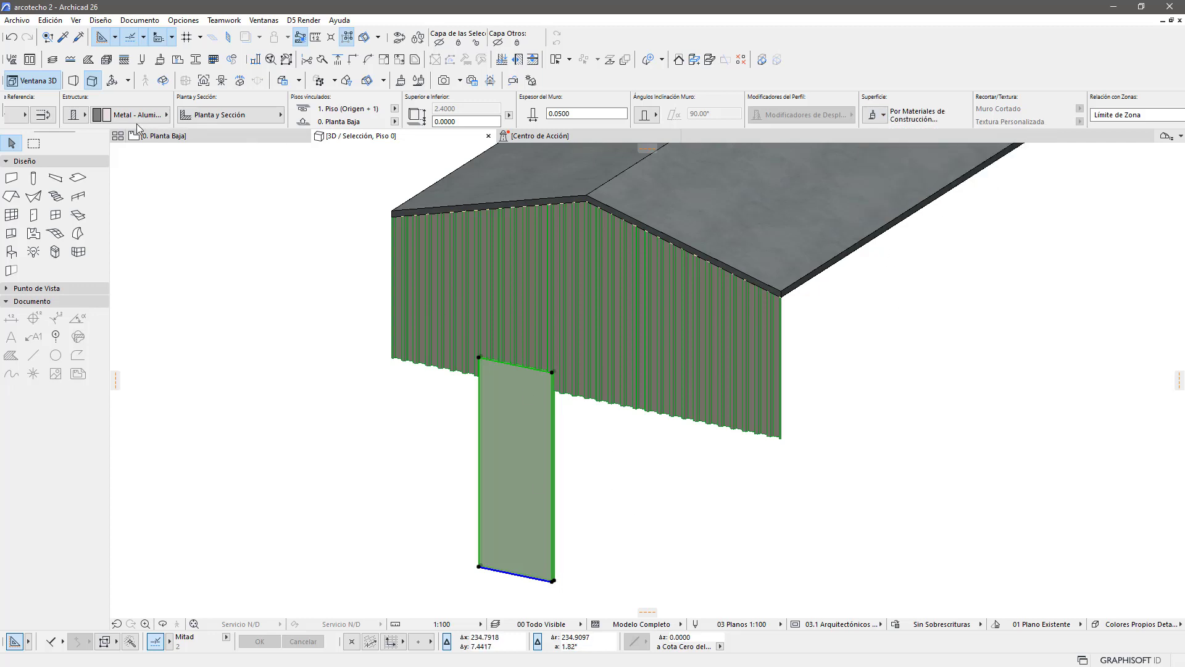
{"action": "scroll", "coordinate": [556, 435], "scroll_direction": "up", "scroll_amount": 2}
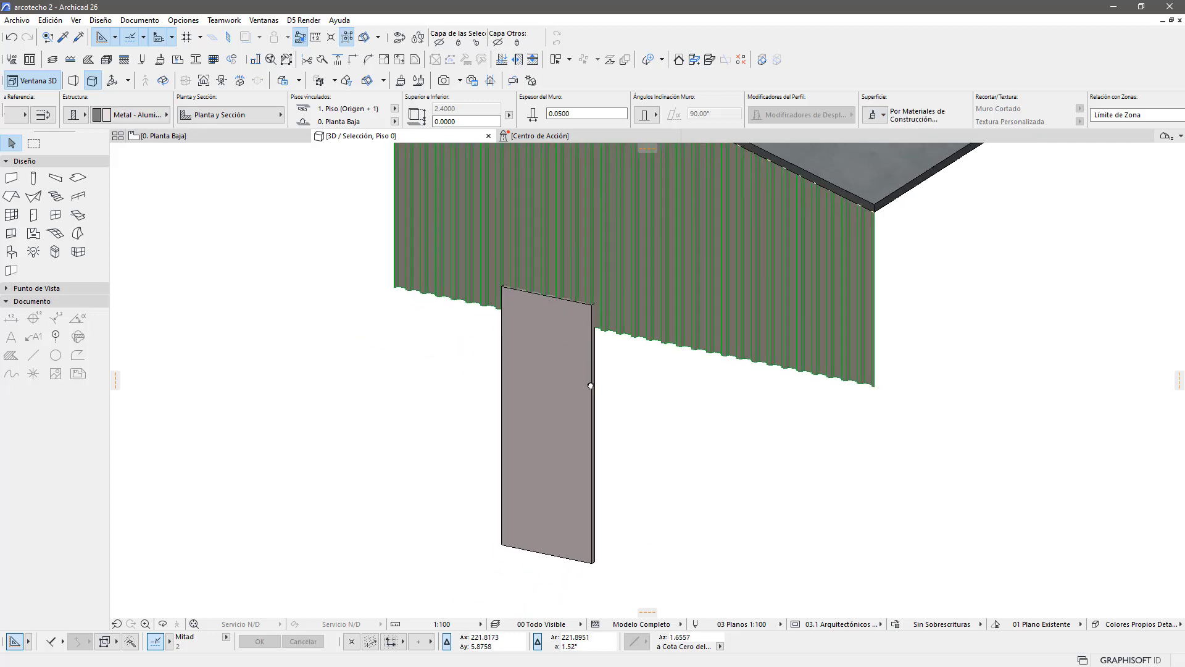
{"action": "scroll", "coordinate": [587, 402], "scroll_direction": "down", "scroll_amount": 2}
Step: Move the panel straight up to the top of the gable wall
{"action": "left_click", "coordinate": [592, 528]}
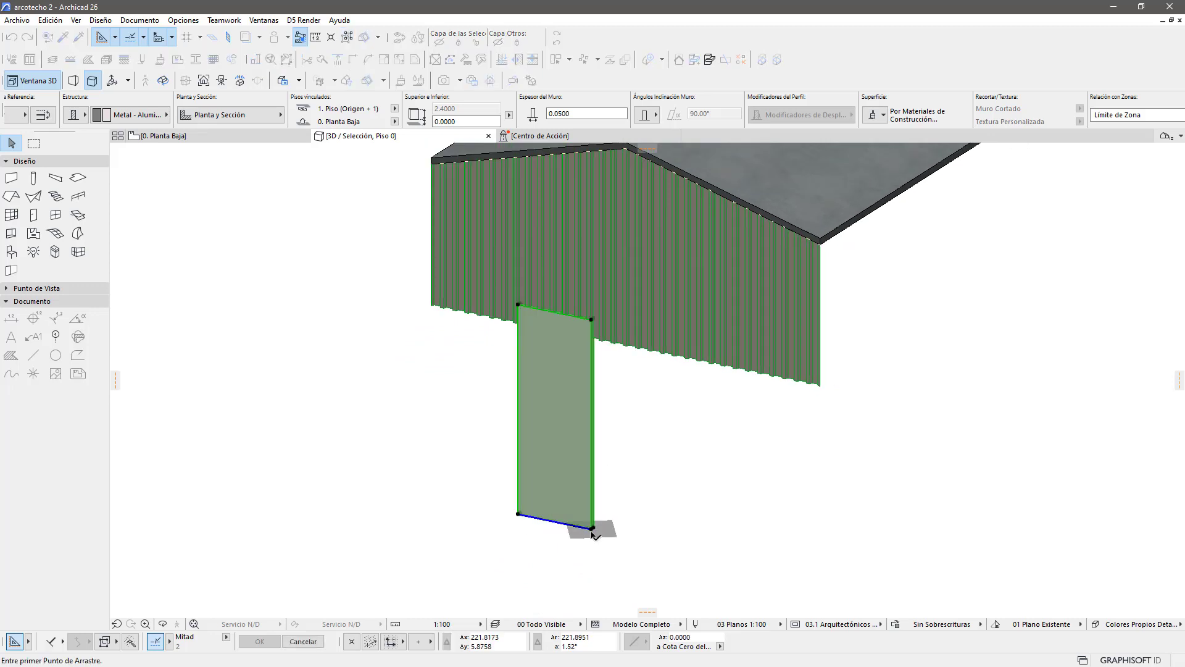
{"action": "left_click", "coordinate": [594, 238]}
{"action": "middle_click_drag", "start_coordinate": [601, 268], "coordinate": [601, 436]}
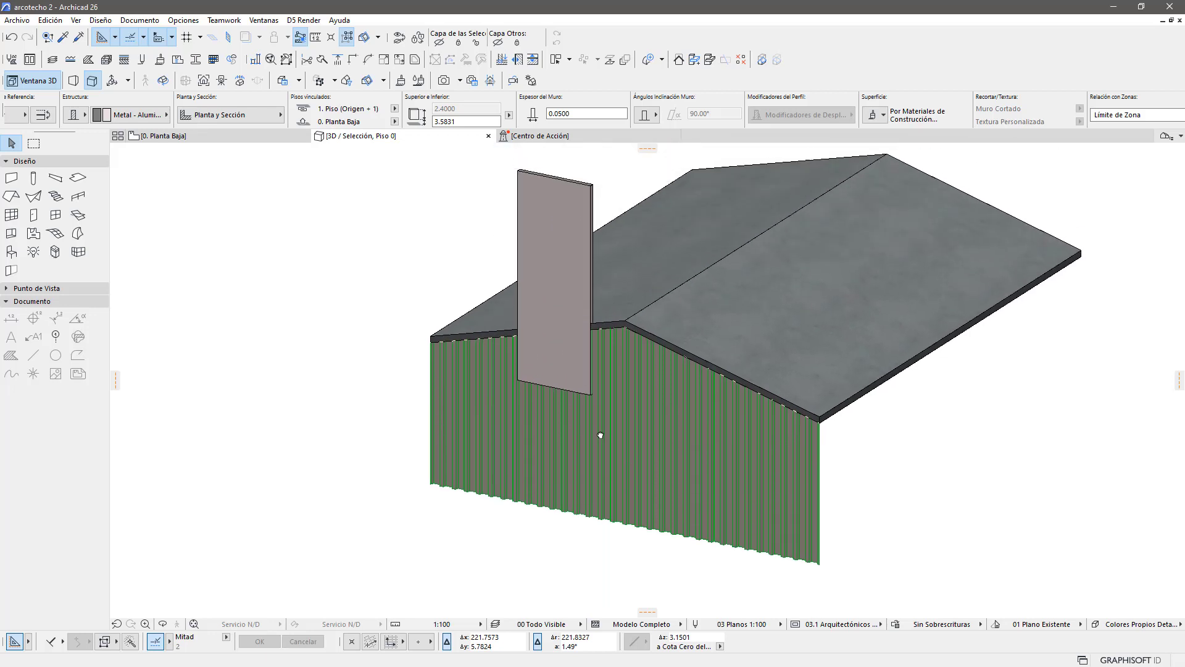
Step: Lower the panel's top height to form a short horizontal strip, then inspect it
{"action": "left_click", "coordinate": [593, 183]}
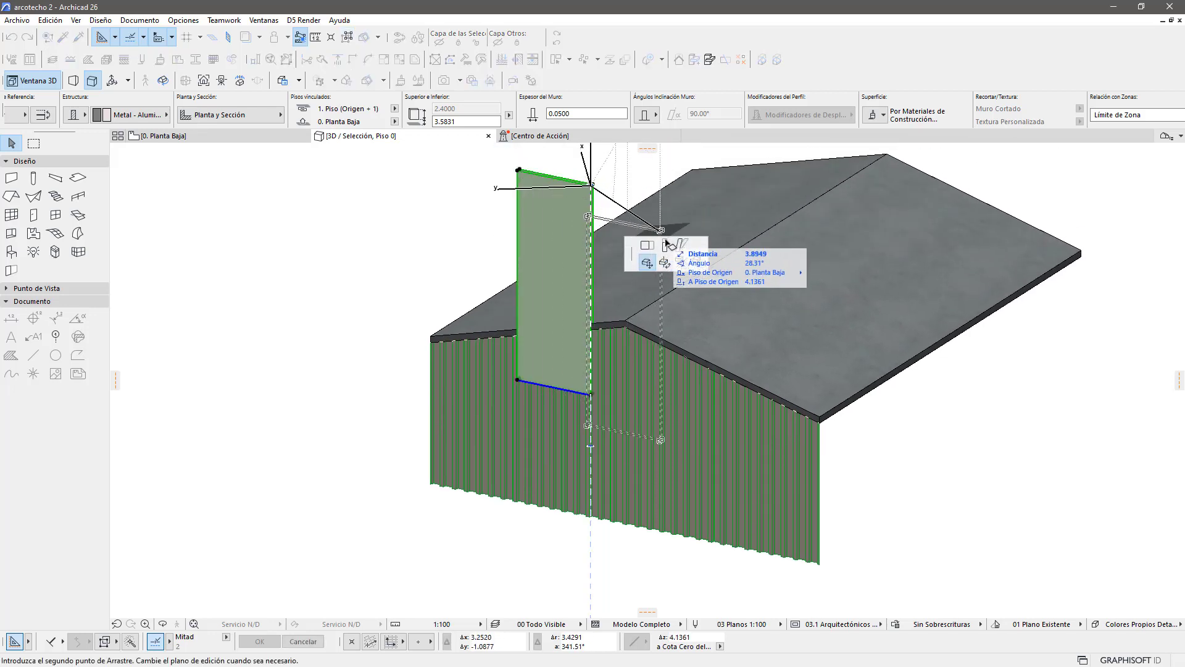
{"action": "left_click", "coordinate": [665, 245]}
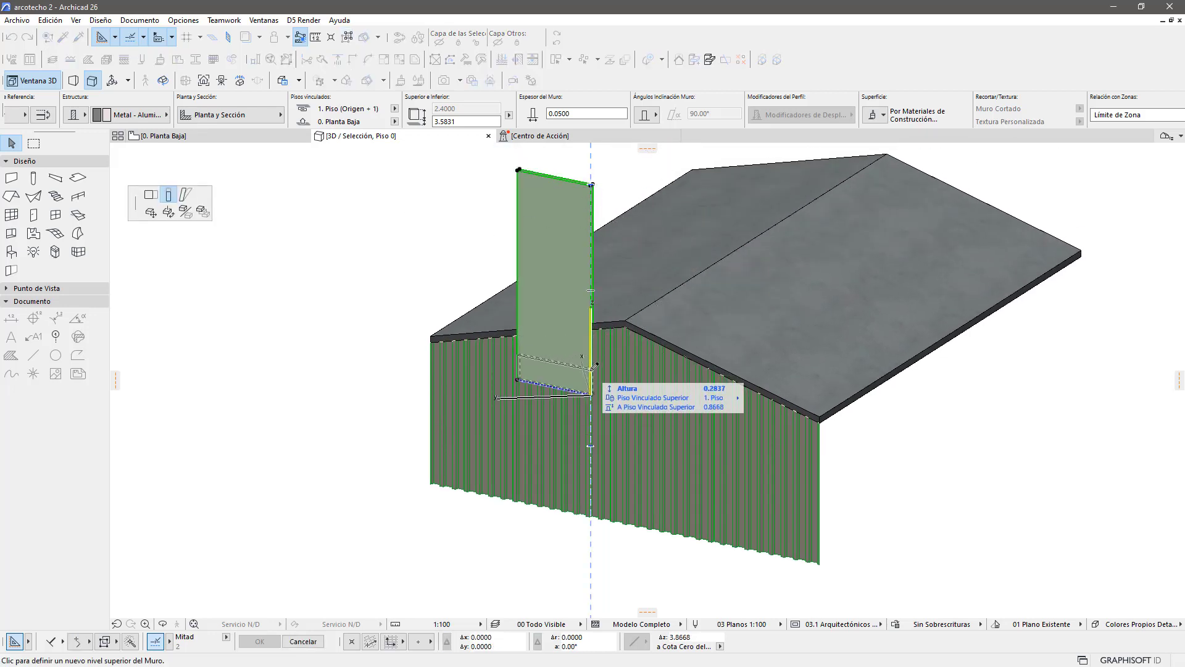
{"action": "left_click", "coordinate": [594, 365]}
{"action": "left_click", "coordinate": [387, 417]}
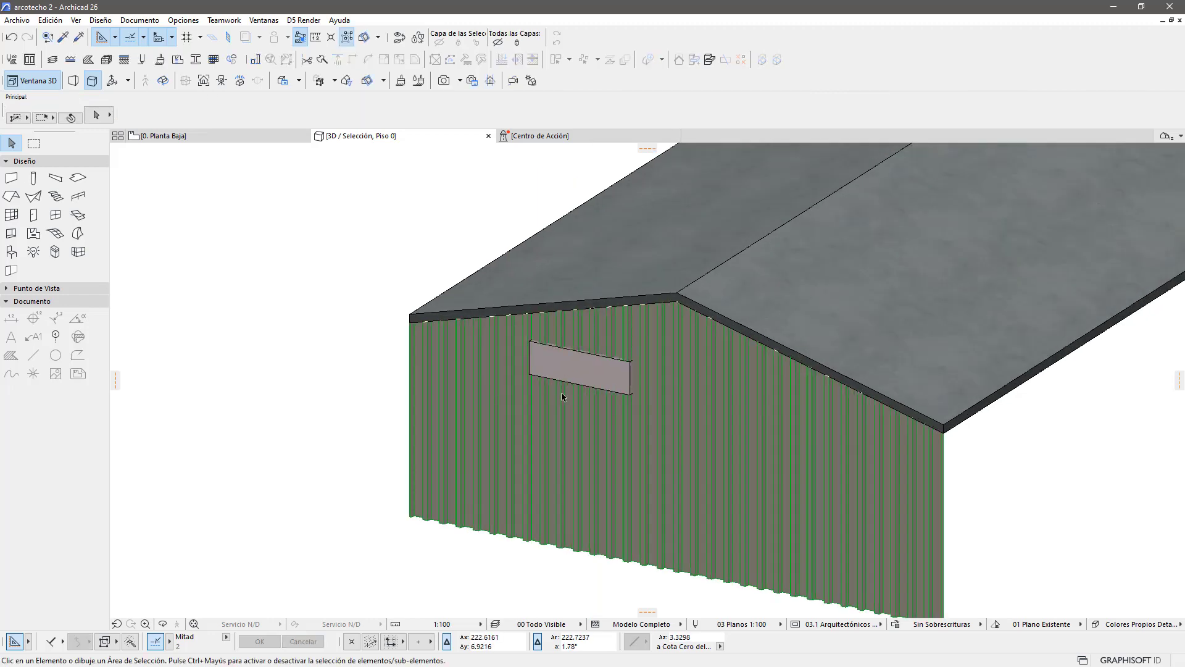
{"action": "scroll", "coordinate": [519, 398], "scroll_direction": "up", "scroll_amount": 3}
{"action": "mouse_move", "coordinate": [539, 410]}
{"action": "middle_mouse_down", "text": "shift"}
{"action": "mouse_move", "coordinate": [776, 397]}
{"action": "mouse_move", "coordinate": [539, 397]}
{"action": "mouse_move", "coordinate": [578, 405]}
{"action": "middle_mouse_up", "text": "shift"}
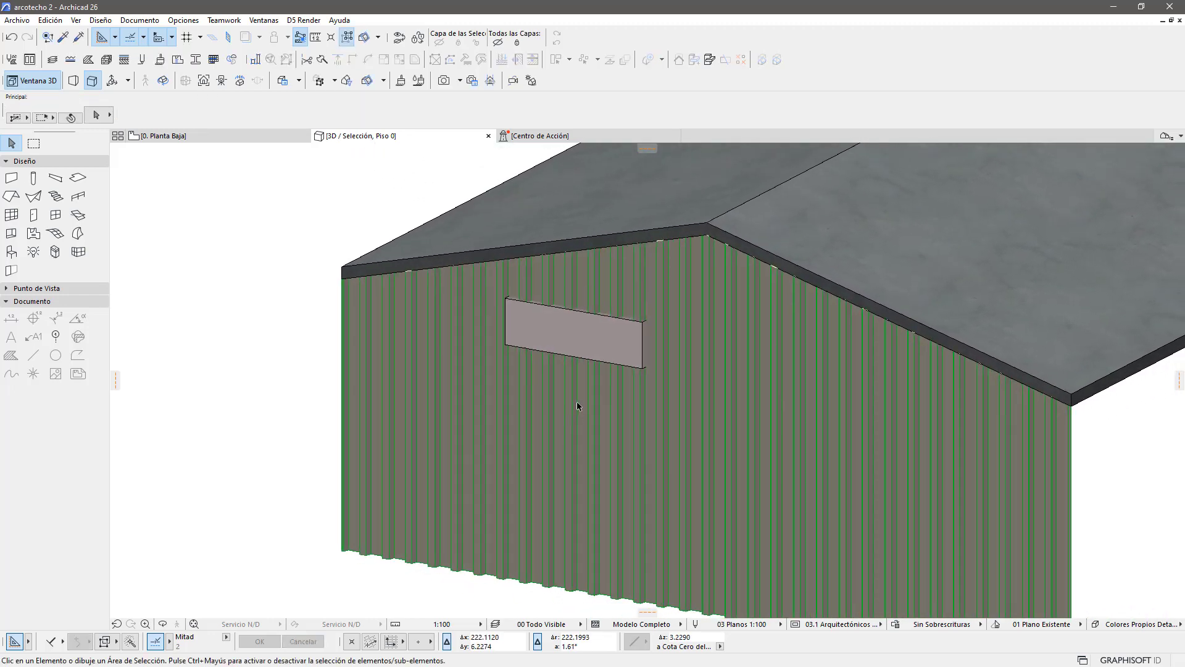
{"action": "left_click", "coordinate": [643, 326]}
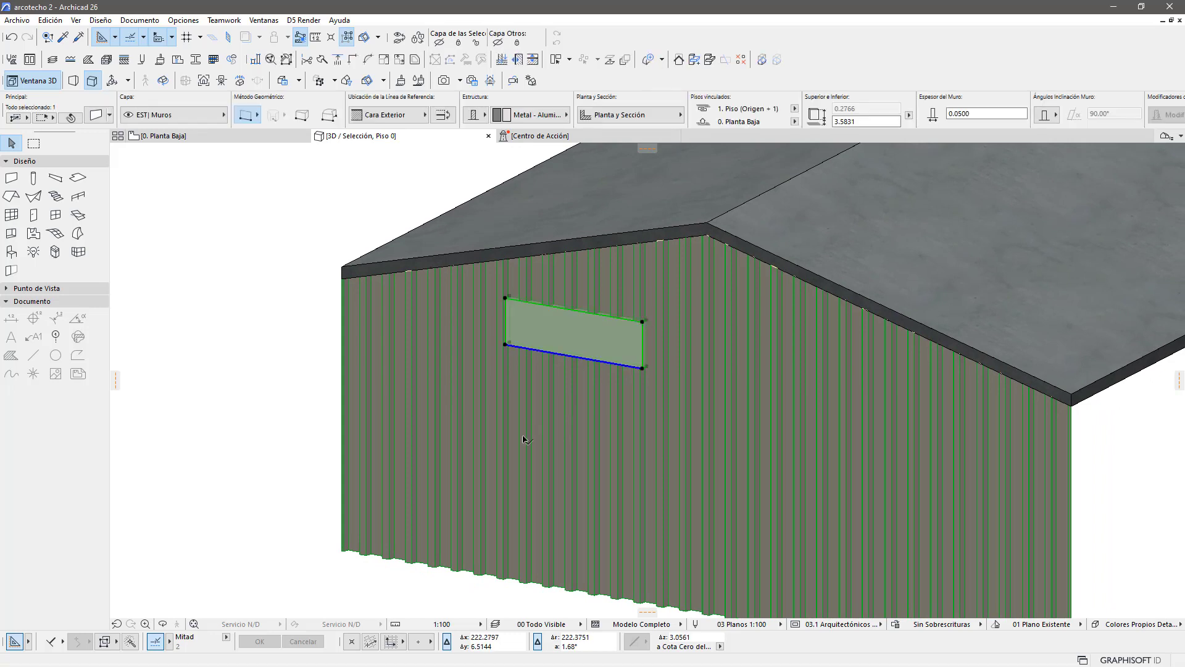
{"action": "middle_click_drag", "start_coordinate": [620, 414], "coordinate": [591, 380]}
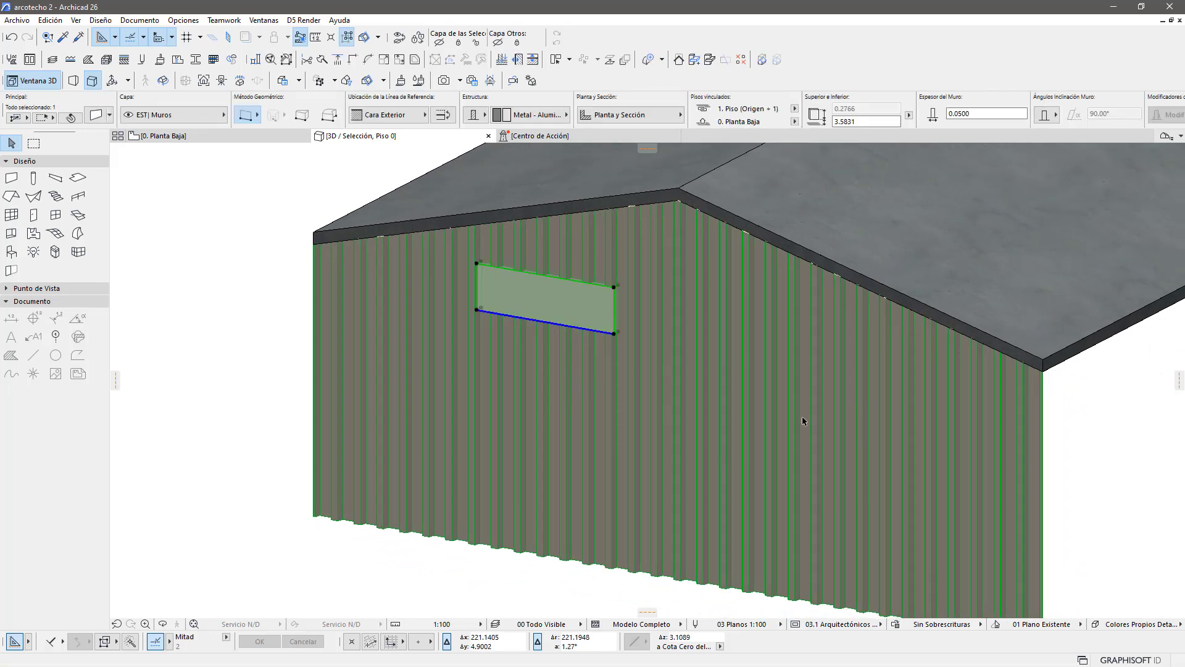
{"action": "left_click", "coordinate": [536, 571]}
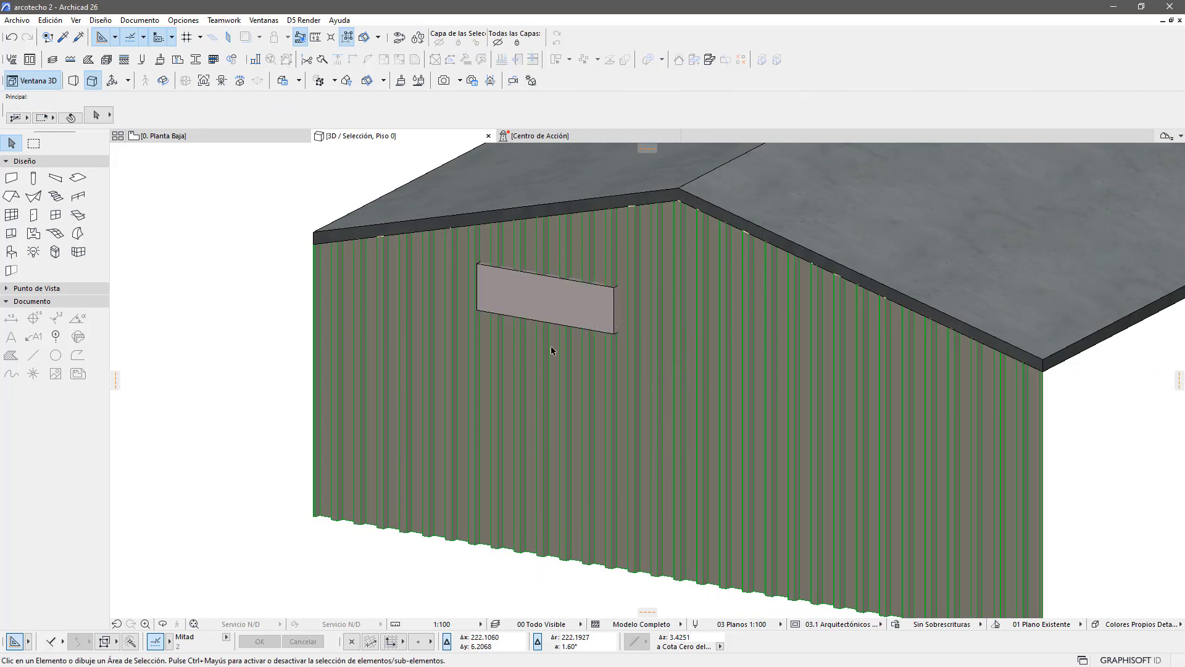
Step: Place a Ventana Corredera 2 Hojas 25 sliding window on the gable wall at the strip and select it
{"action": "left_click", "coordinate": [56, 217]}
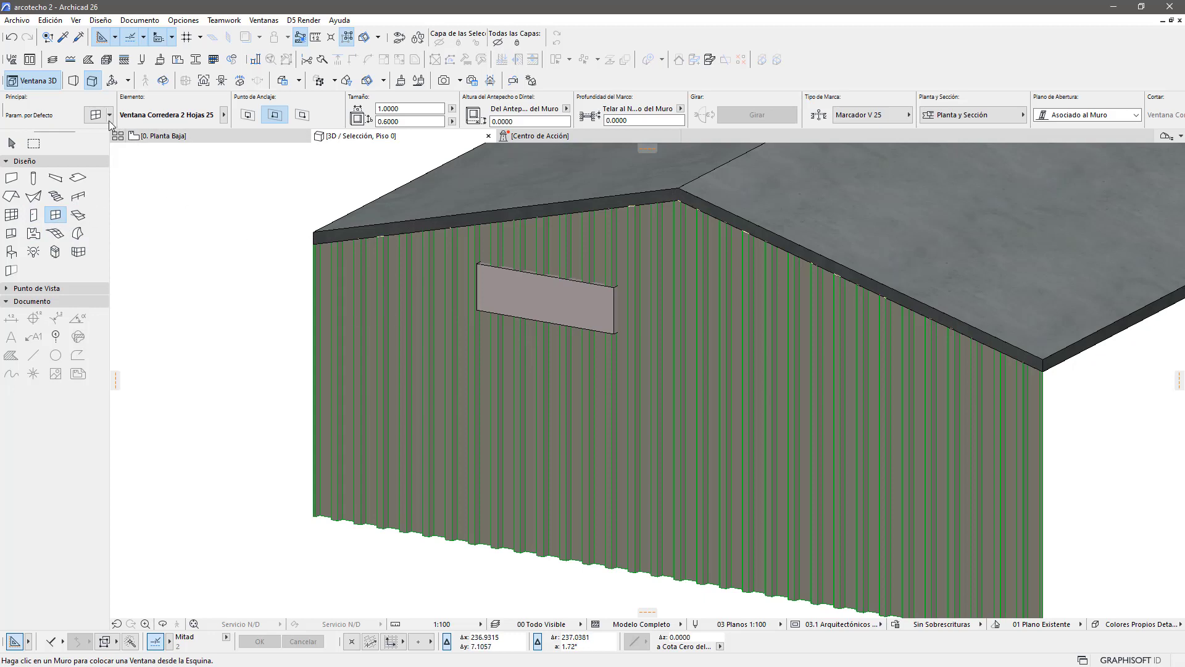
{"action": "left_click", "coordinate": [481, 307]}
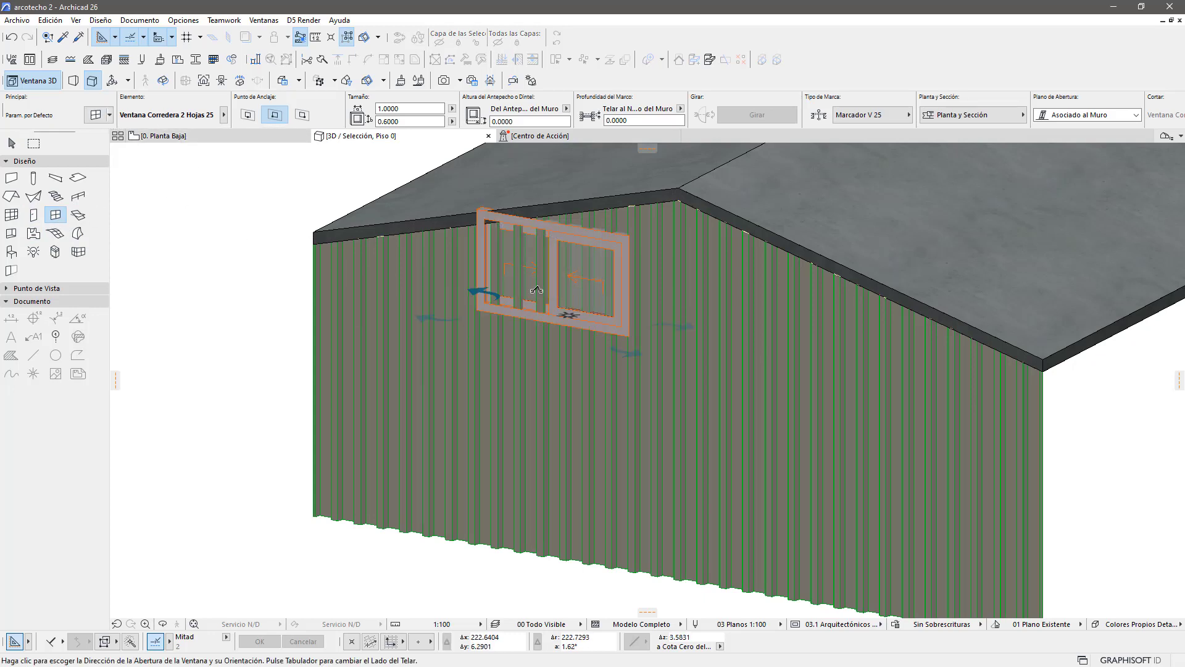
{"action": "left_click", "coordinate": [667, 280]}
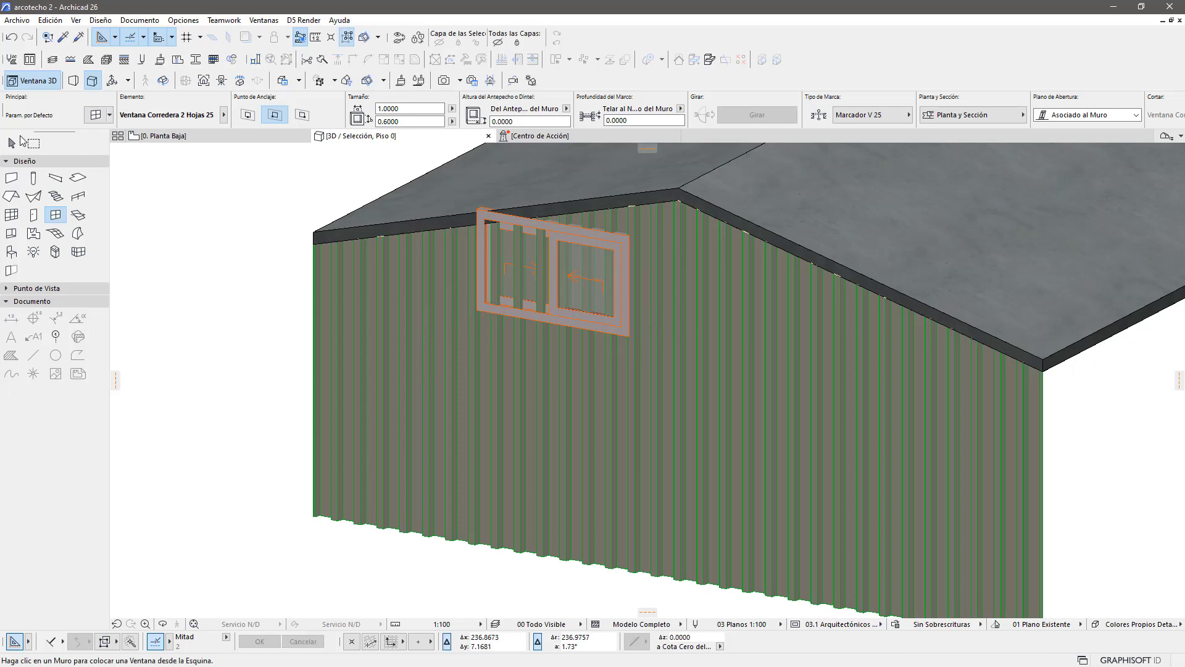
{"action": "left_click", "coordinate": [21, 140]}
{"action": "left_click", "coordinate": [625, 240]}
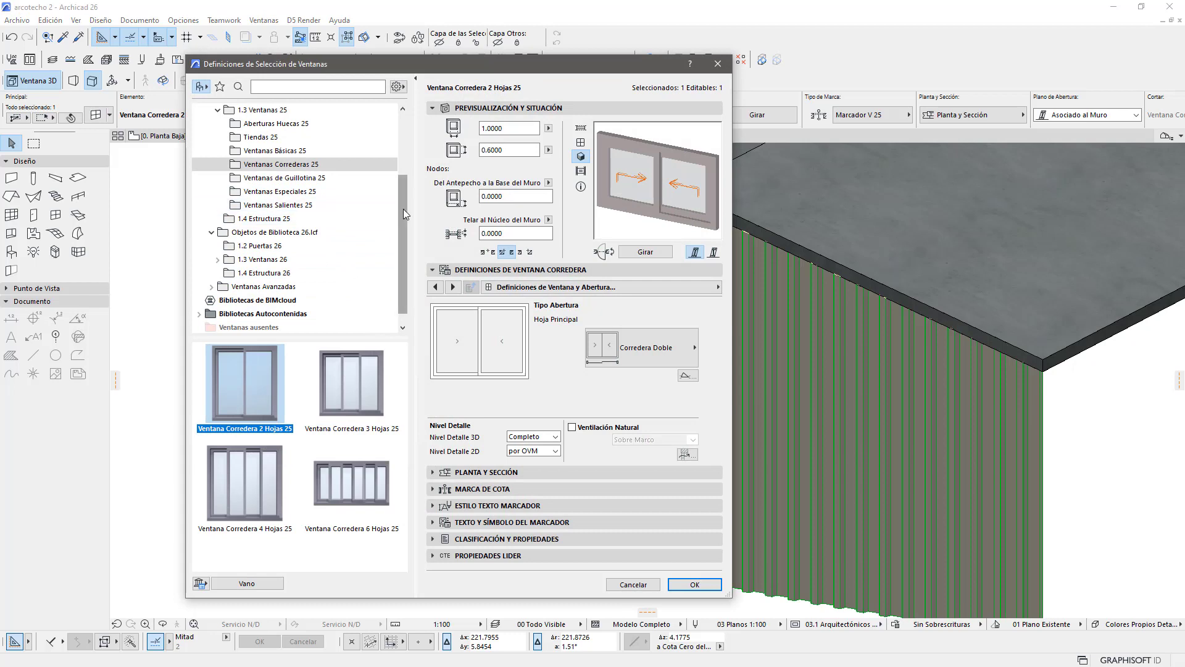
Step: Change the window type to Ventana 25 from the basic windows library
{"action": "left_click_drag", "start_coordinate": [403, 209], "coordinate": [402, 201]}
{"action": "left_click", "coordinate": [299, 164]}
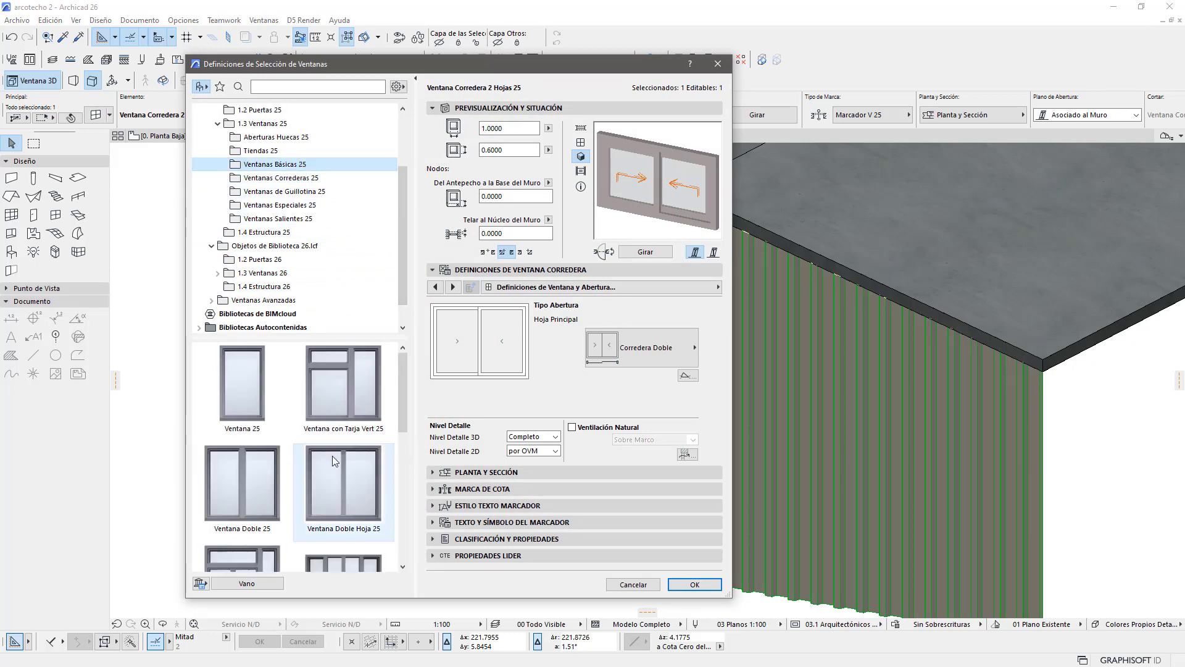
{"action": "scroll", "coordinate": [334, 463], "scroll_direction": "down", "scroll_amount": 3}
{"action": "scroll", "coordinate": [334, 463], "scroll_direction": "down", "scroll_amount": 2}
{"action": "scroll", "coordinate": [334, 463], "scroll_direction": "down", "scroll_amount": 1}
{"action": "left_click", "coordinate": [246, 507]}
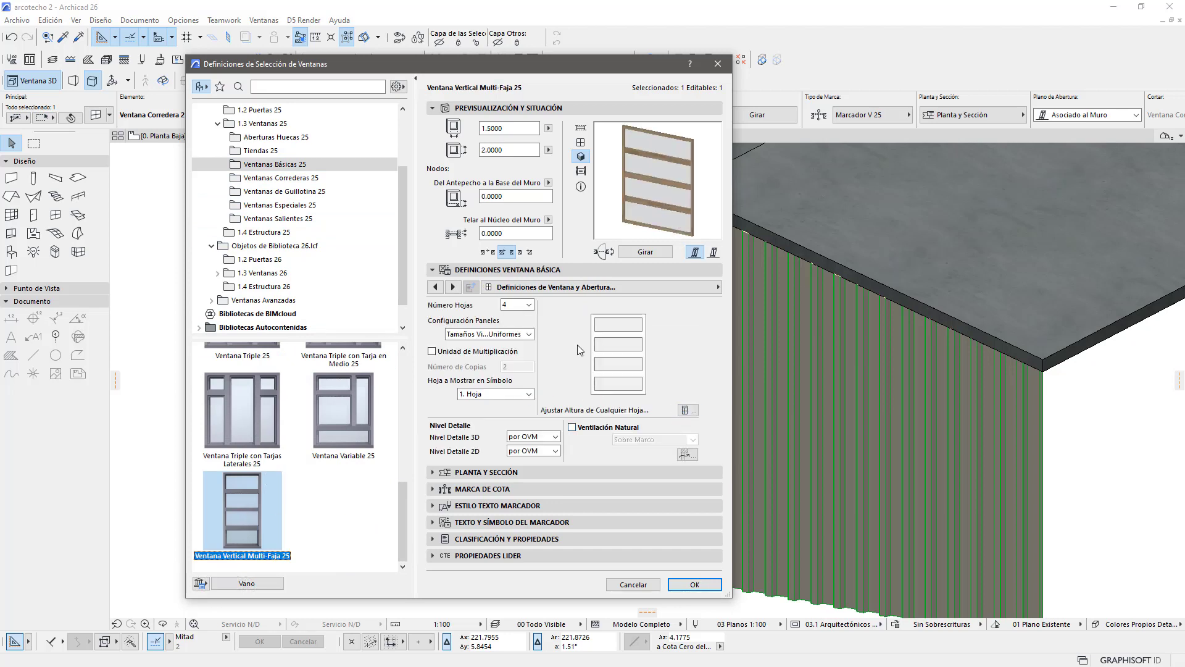
{"action": "left_click", "coordinate": [529, 334]}
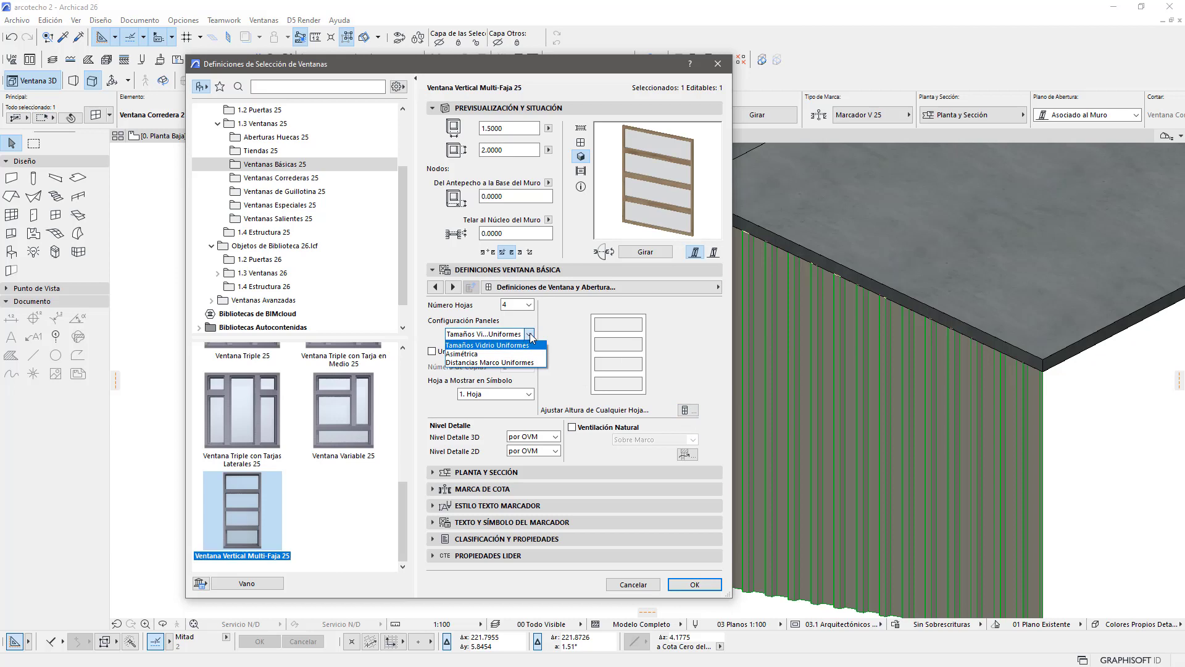
{"action": "left_click", "coordinate": [530, 335]}
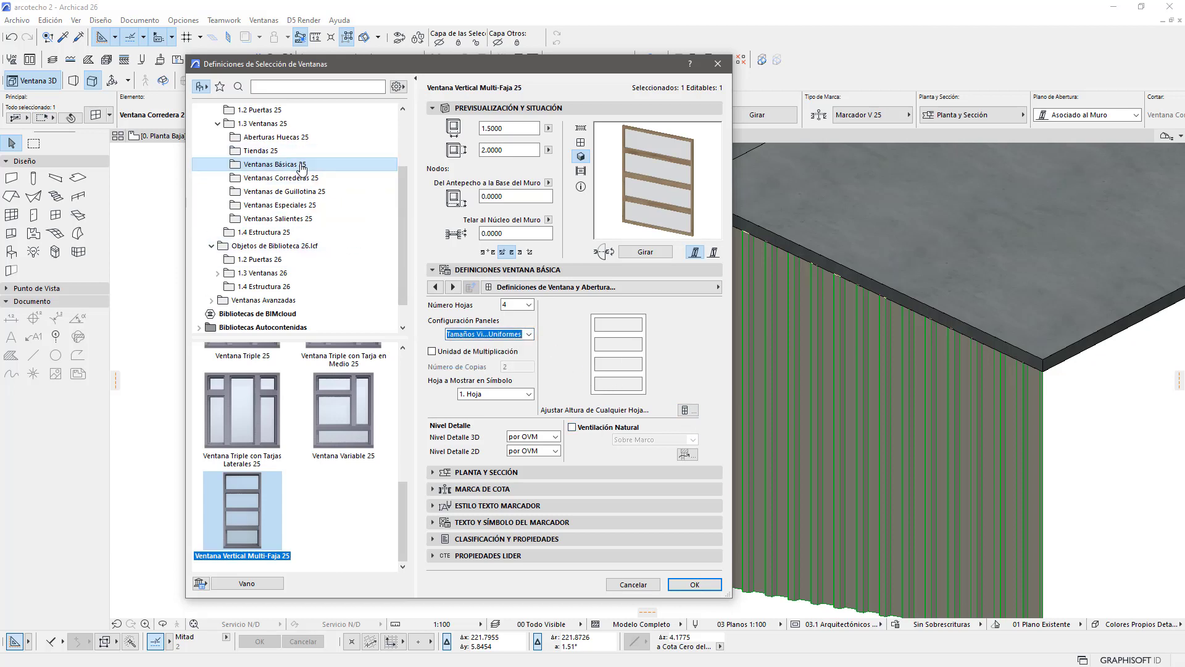
{"action": "scroll", "coordinate": [317, 401], "scroll_direction": "up", "scroll_amount": 10}
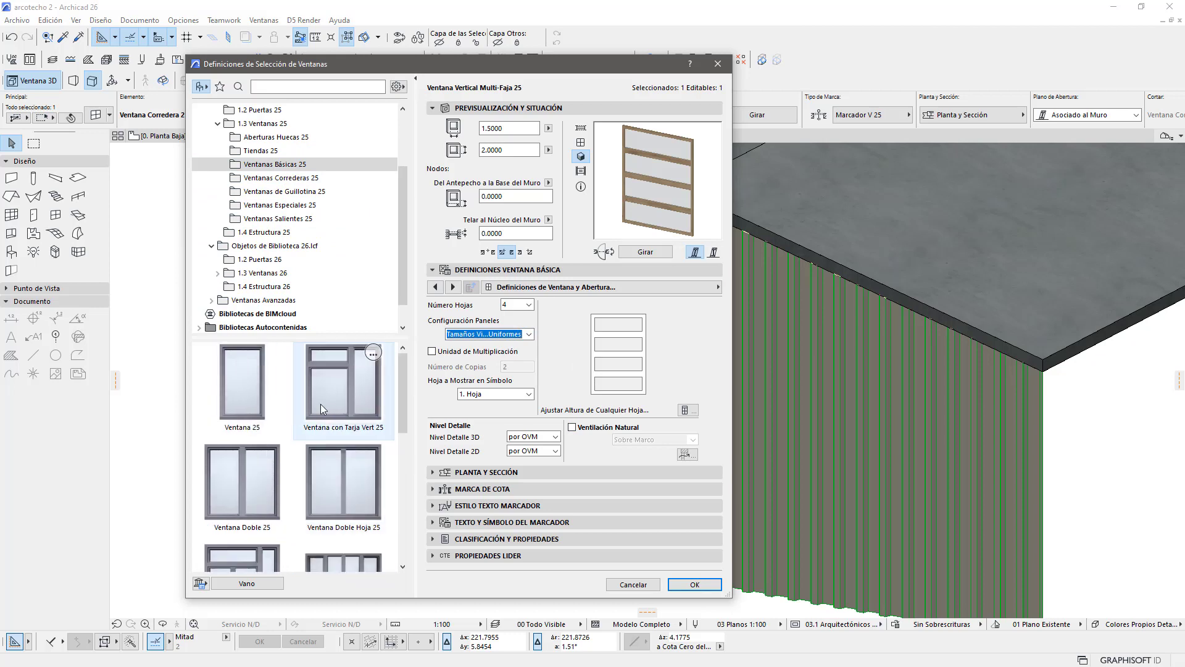
{"action": "left_click", "coordinate": [246, 398]}
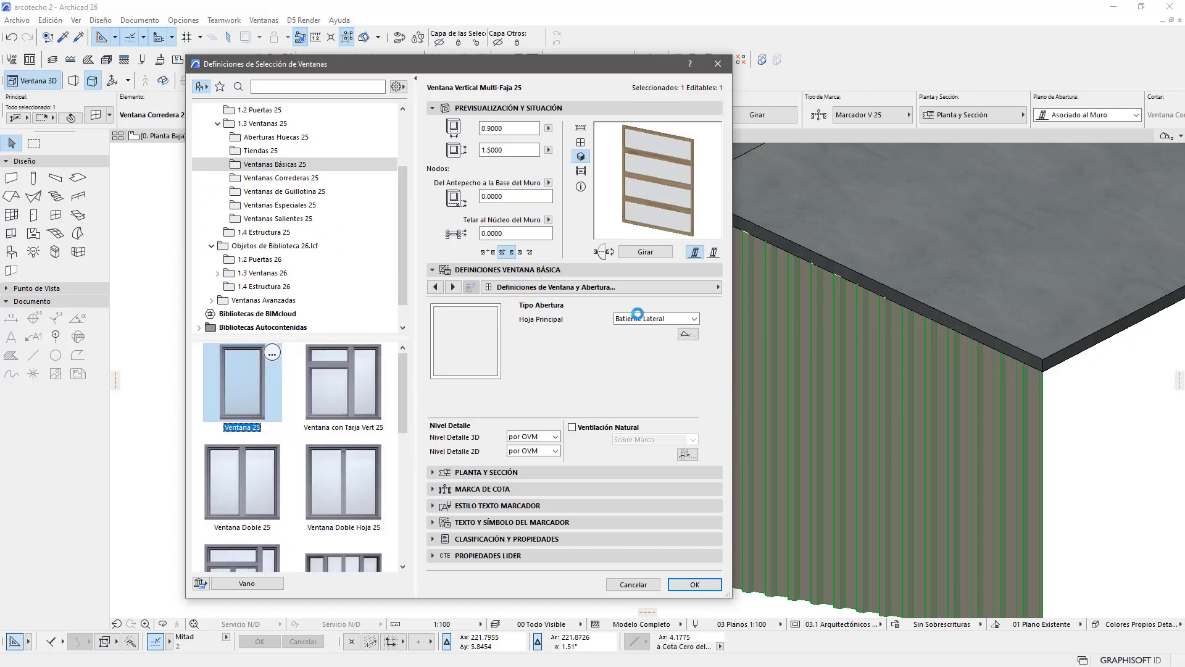
Step: Make the main leaf Cristal Fijo and the leaf frame Faja Ventilada, then confirm with OK
{"action": "left_click", "coordinate": [638, 318]}
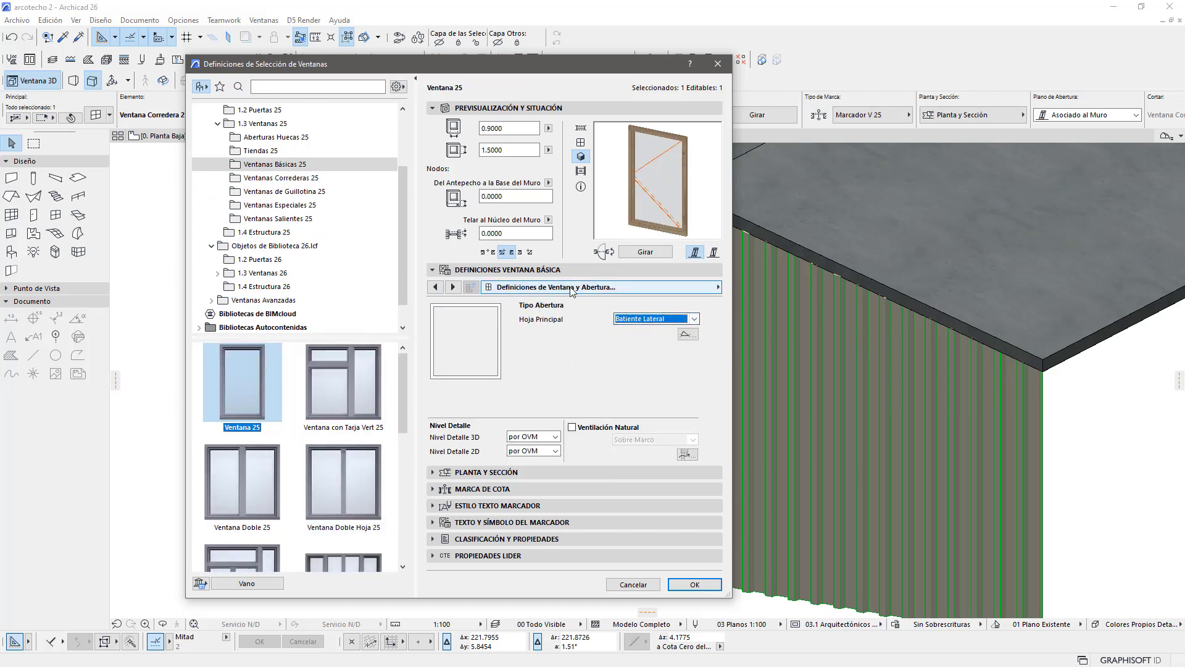
{"action": "left_click", "coordinate": [572, 288]}
{"action": "left_click", "coordinate": [677, 319]}
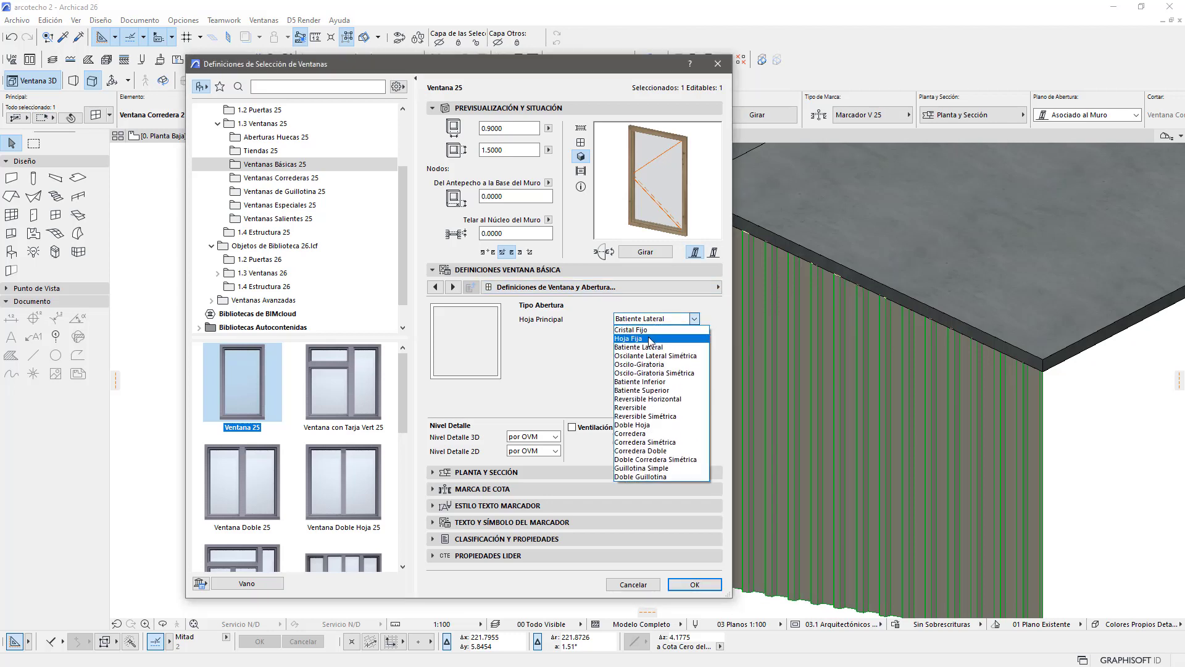
{"action": "left_click", "coordinate": [654, 333]}
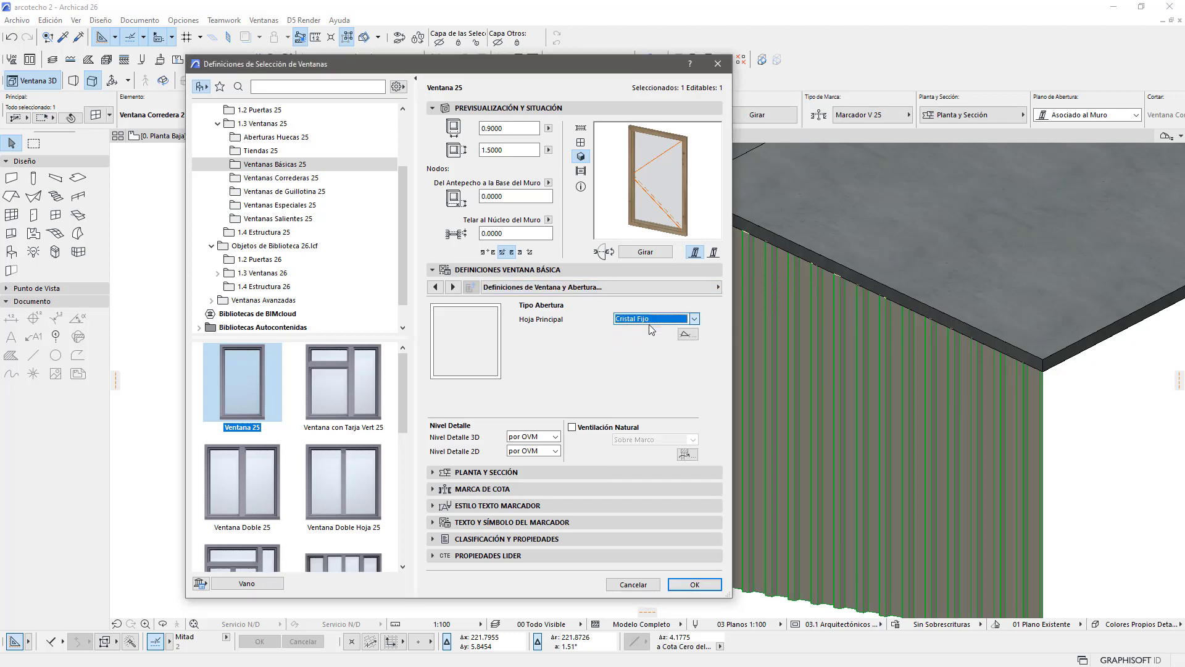
{"action": "left_click", "coordinate": [676, 289]}
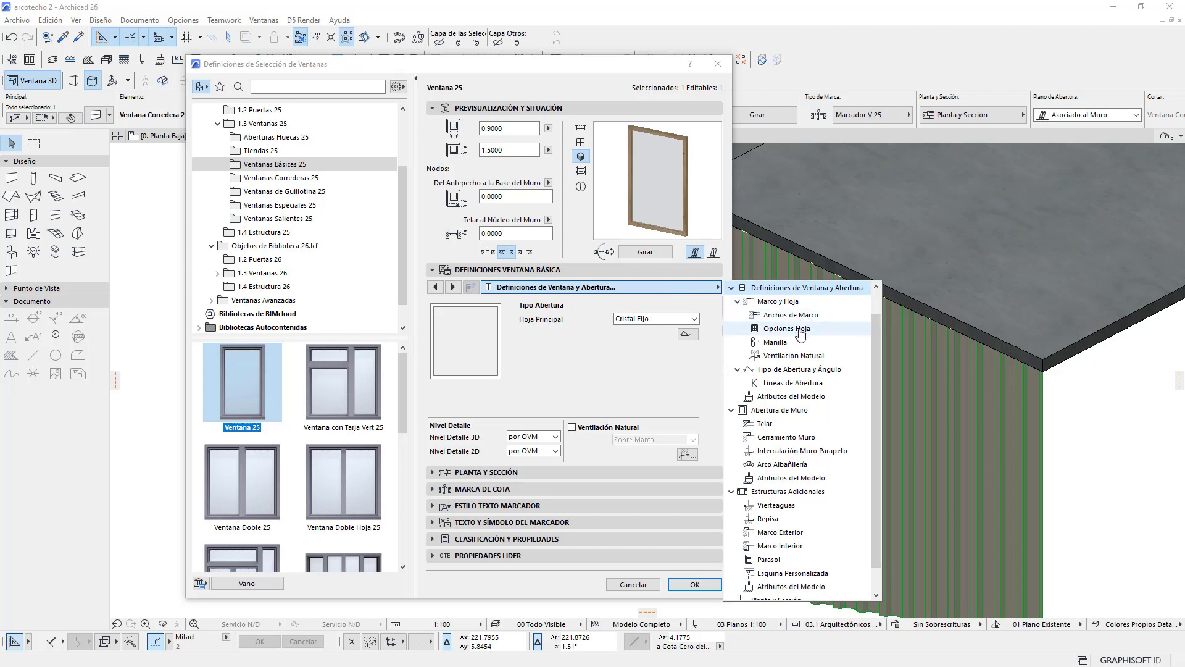
{"action": "left_click", "coordinate": [787, 327]}
{"action": "left_click", "coordinate": [539, 350]}
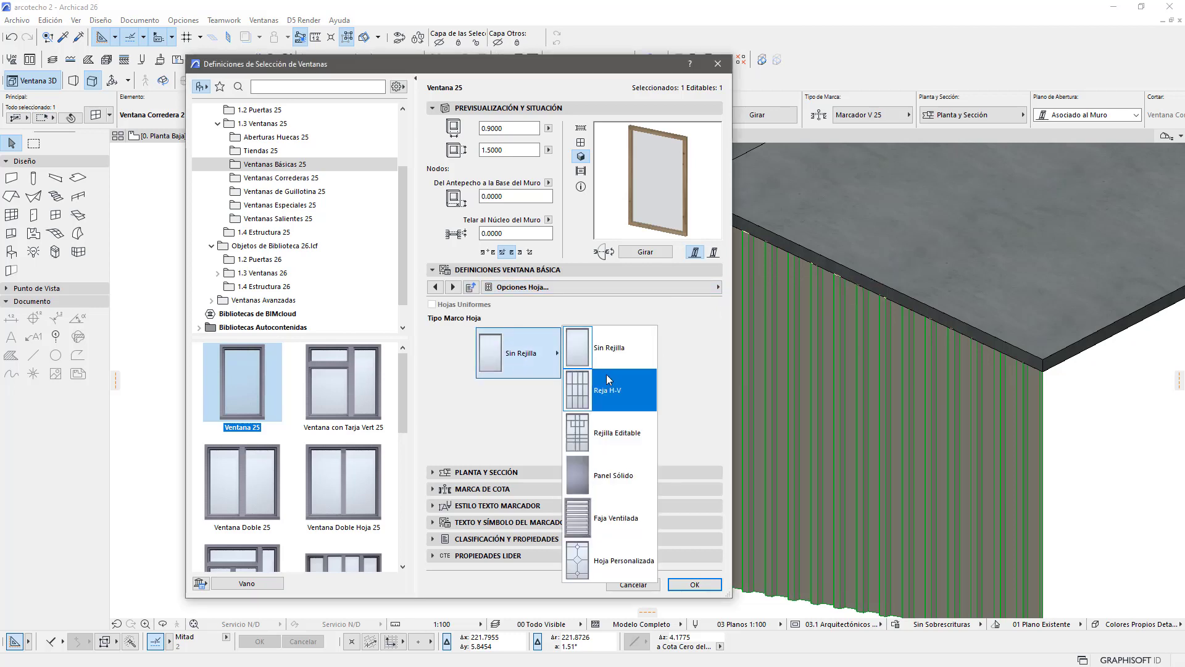
{"action": "left_click", "coordinate": [614, 393]}
{"action": "left_click", "coordinate": [531, 353]}
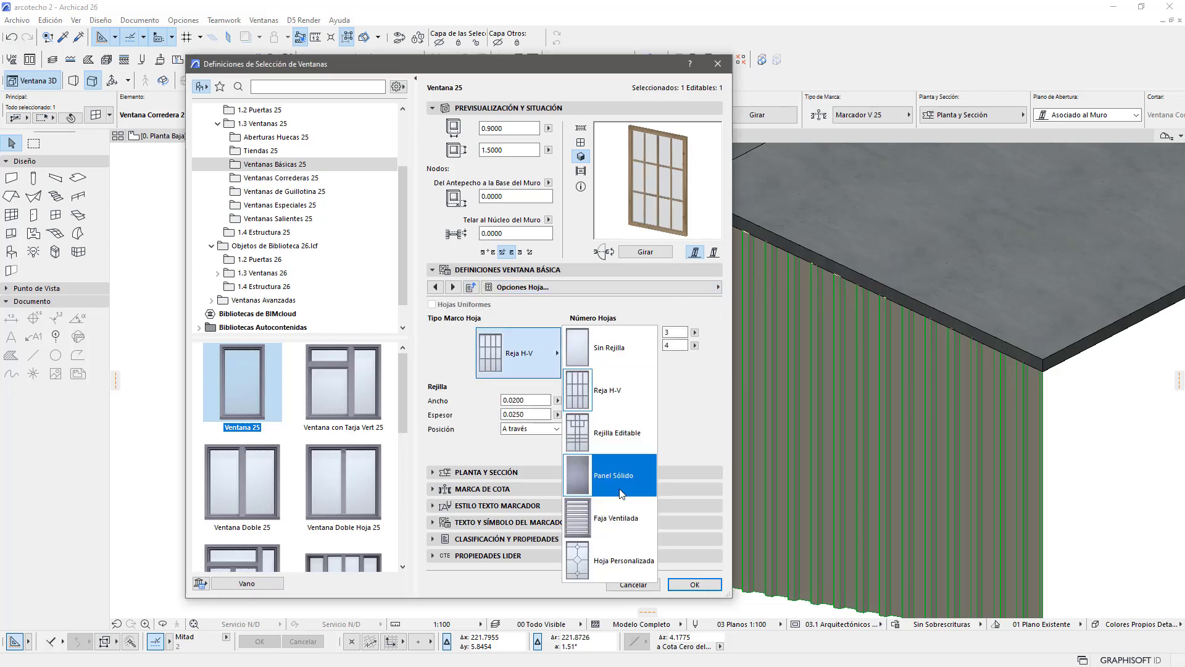
{"action": "left_click", "coordinate": [625, 525]}
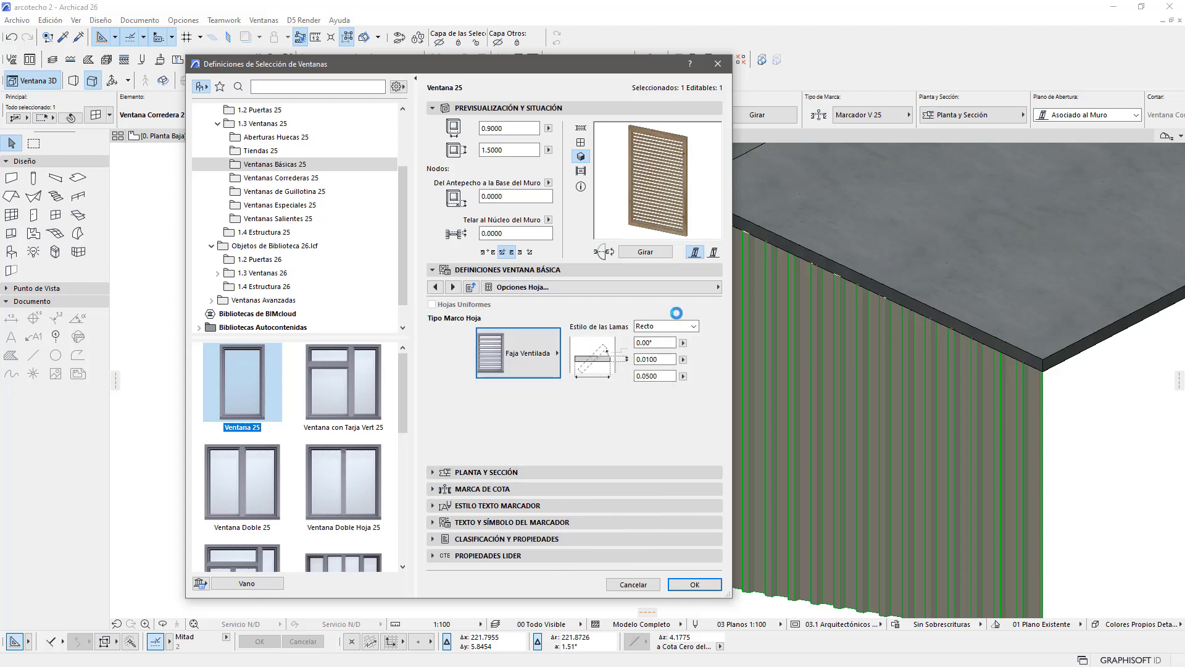
{"action": "left_click", "coordinate": [695, 584]}
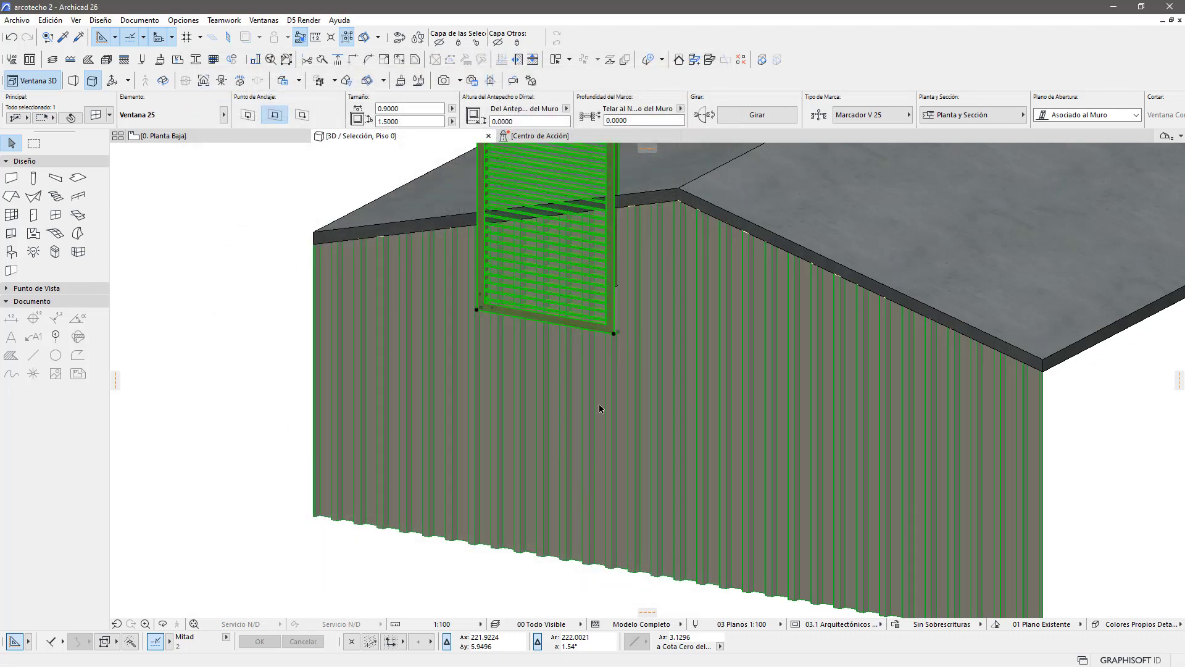
Step: Resize the louvered window's height to 0.2766 with the pet palette
{"action": "scroll", "coordinate": [599, 408], "scroll_direction": "up", "scroll_amount": 3, "text": "shift"}
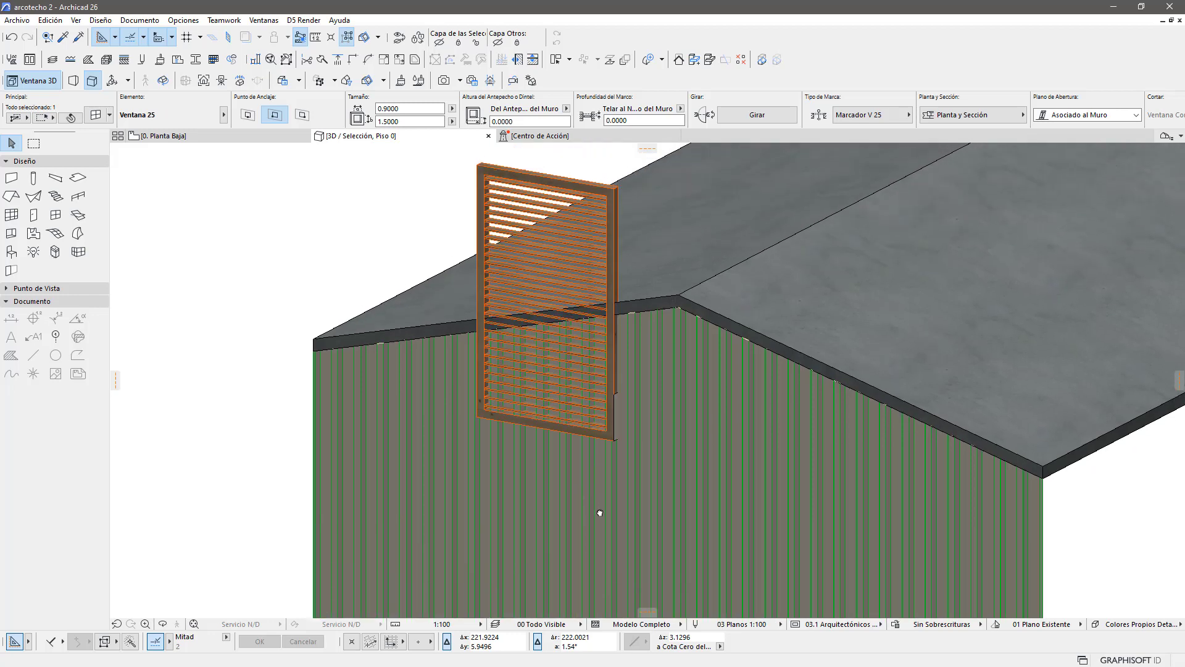
{"action": "left_click", "coordinate": [618, 194]}
{"action": "left_click", "coordinate": [479, 167]}
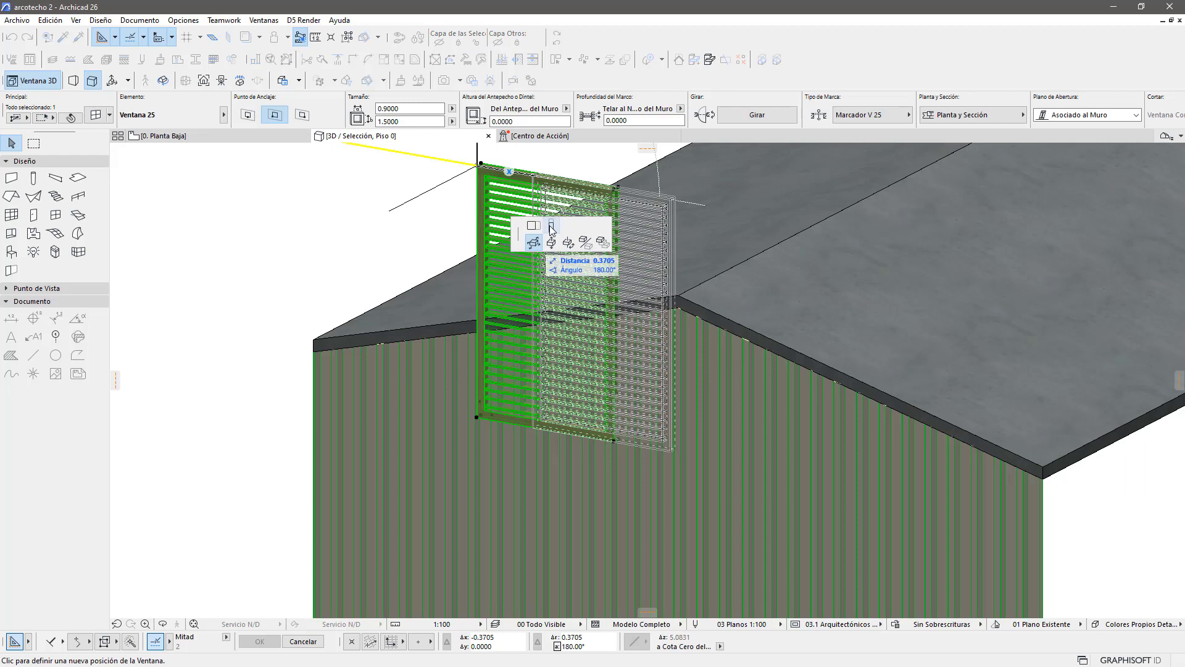
{"action": "left_click", "coordinate": [547, 226]}
{"action": "left_click", "coordinate": [530, 388]}
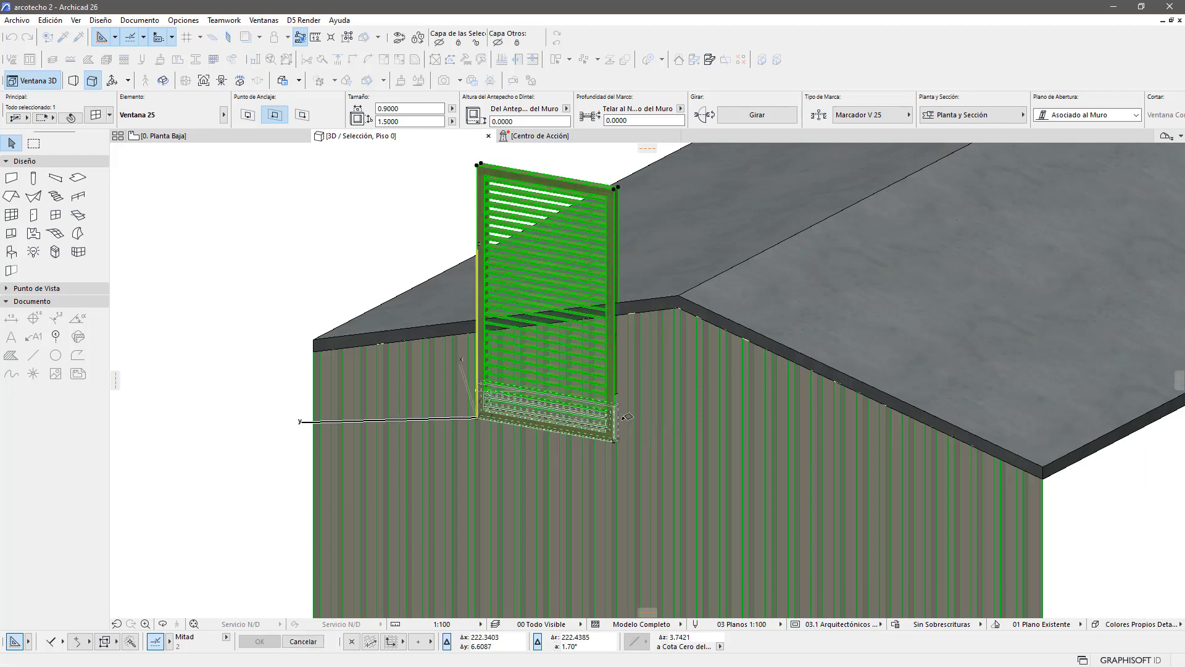
{"action": "scroll", "coordinate": [615, 405], "scroll_direction": "up", "scroll_amount": 3}
{"action": "scroll", "coordinate": [614, 408], "scroll_direction": "up", "scroll_amount": 2}
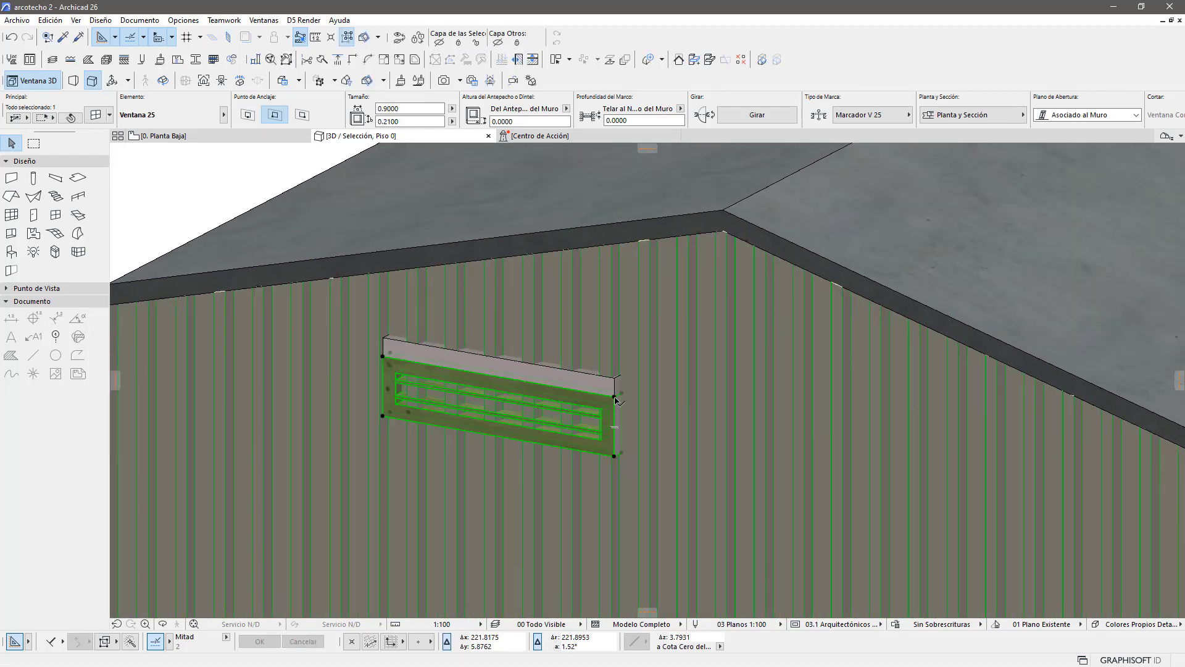
{"action": "left_click", "coordinate": [614, 400]}
{"action": "left_click", "coordinate": [674, 327]}
{"action": "left_click", "coordinate": [615, 378]}
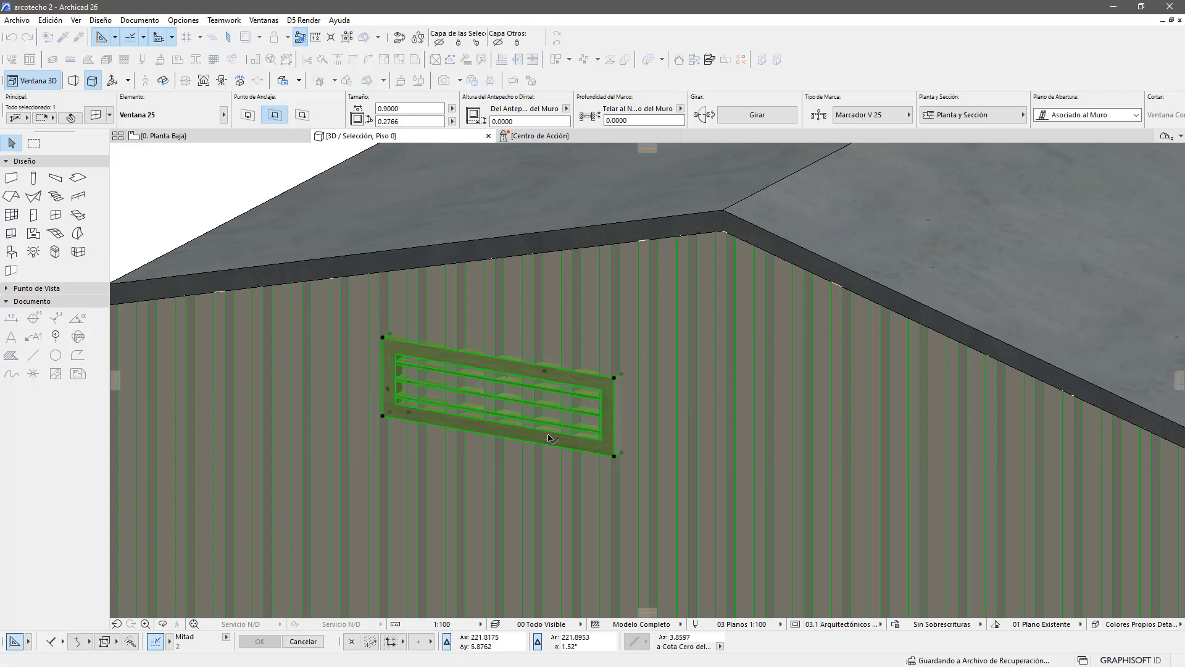
{"action": "left_click", "coordinate": [200, 195]}
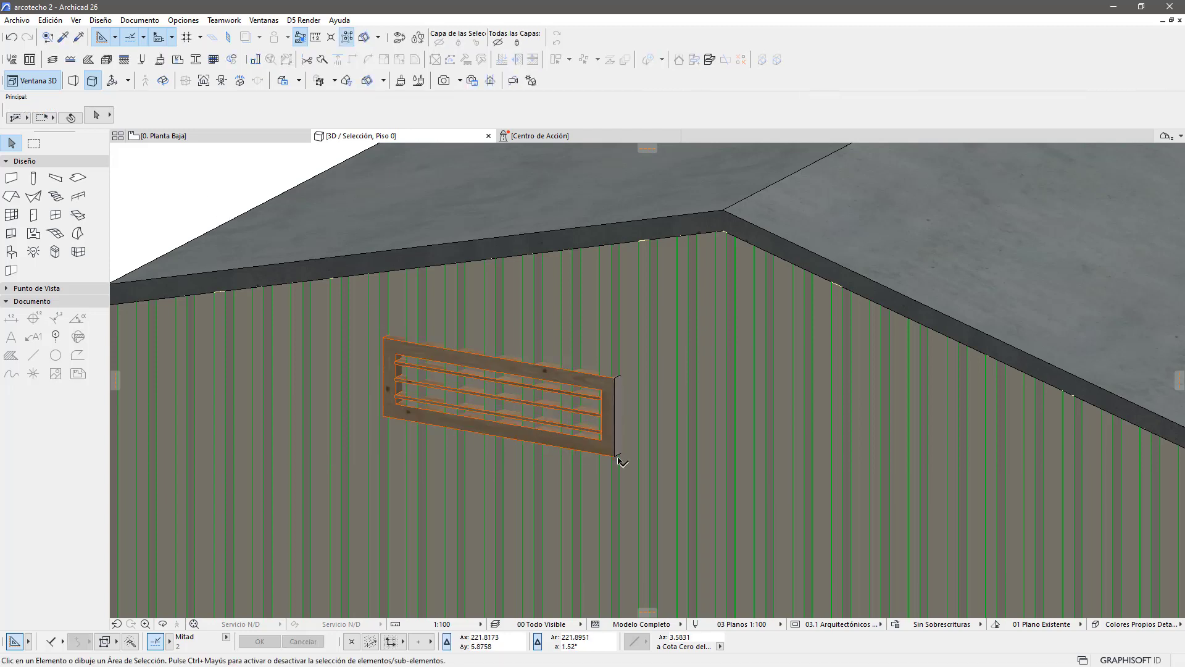
Step: Select the hidden panel behind the vent window
{"action": "scroll", "coordinate": [620, 460], "scroll_direction": "up", "scroll_amount": 2}
{"action": "scroll", "coordinate": [617, 397], "scroll_direction": "up", "scroll_amount": 3}
{"action": "scroll", "coordinate": [617, 374], "scroll_direction": "up", "scroll_amount": 2}
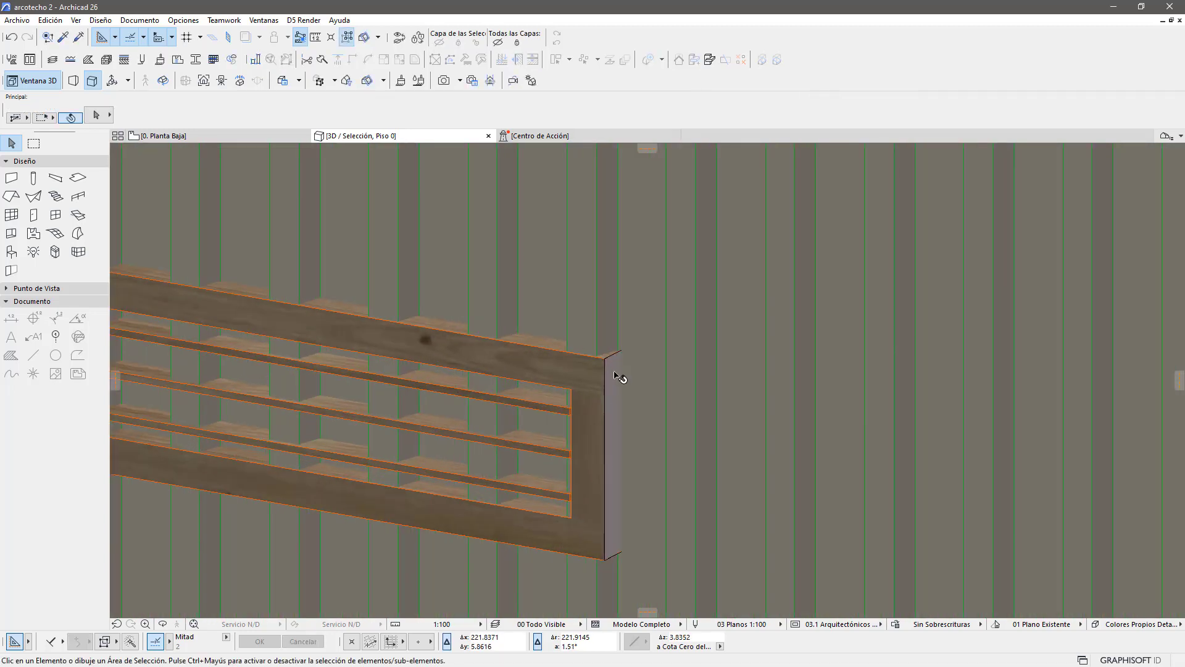
{"action": "left_click", "coordinate": [617, 375]}
{"action": "scroll", "coordinate": [618, 389], "scroll_direction": "down", "scroll_amount": 3}
{"action": "scroll", "coordinate": [618, 409], "scroll_direction": "down", "scroll_amount": 1}
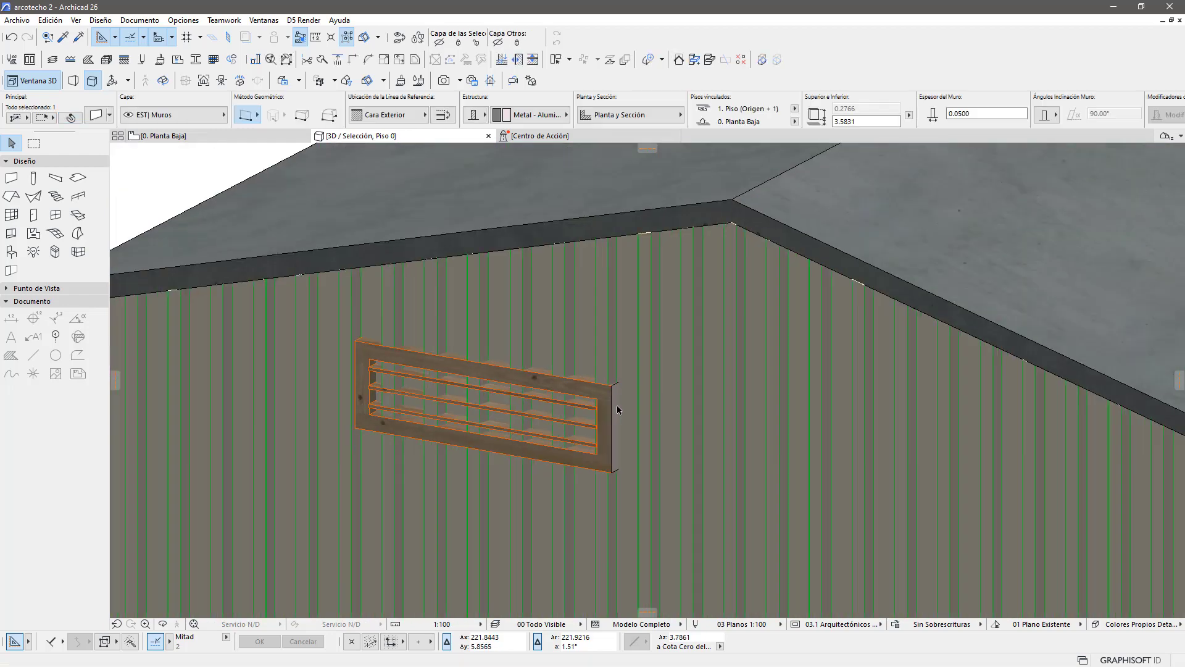
{"action": "scroll", "coordinate": [617, 409], "scroll_direction": "down", "scroll_amount": 1}
{"action": "right_click", "coordinate": [241, 190]}
{"action": "mouse_move", "coordinate": [276, 316]}
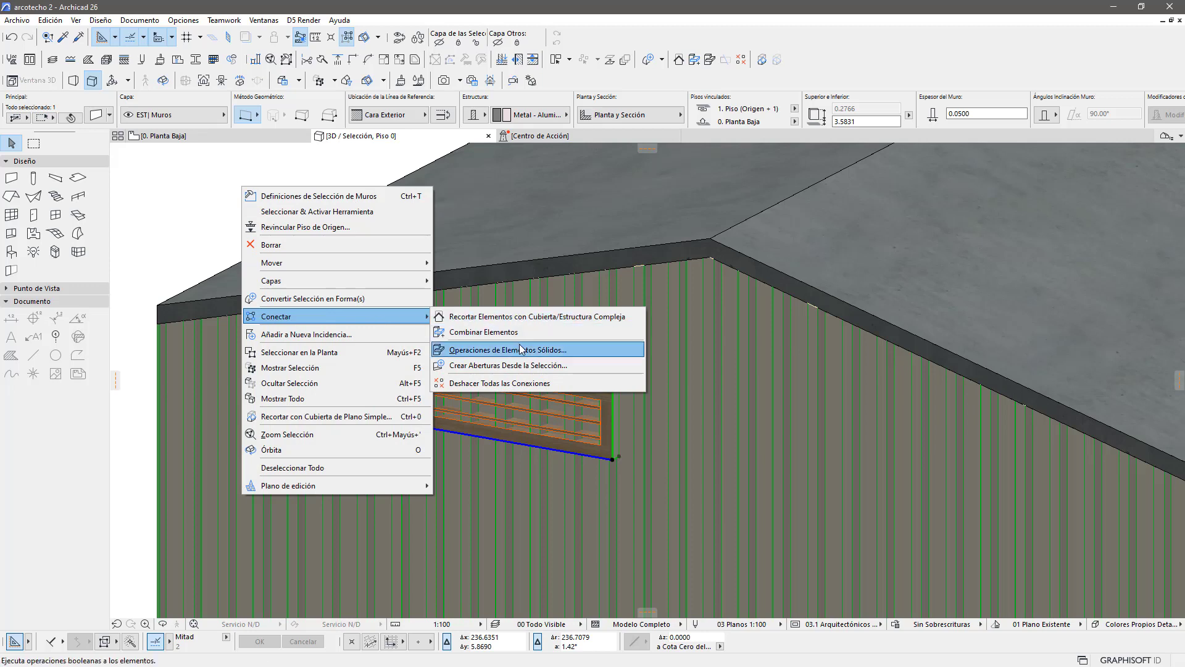
{"action": "left_click", "coordinate": [522, 351]}
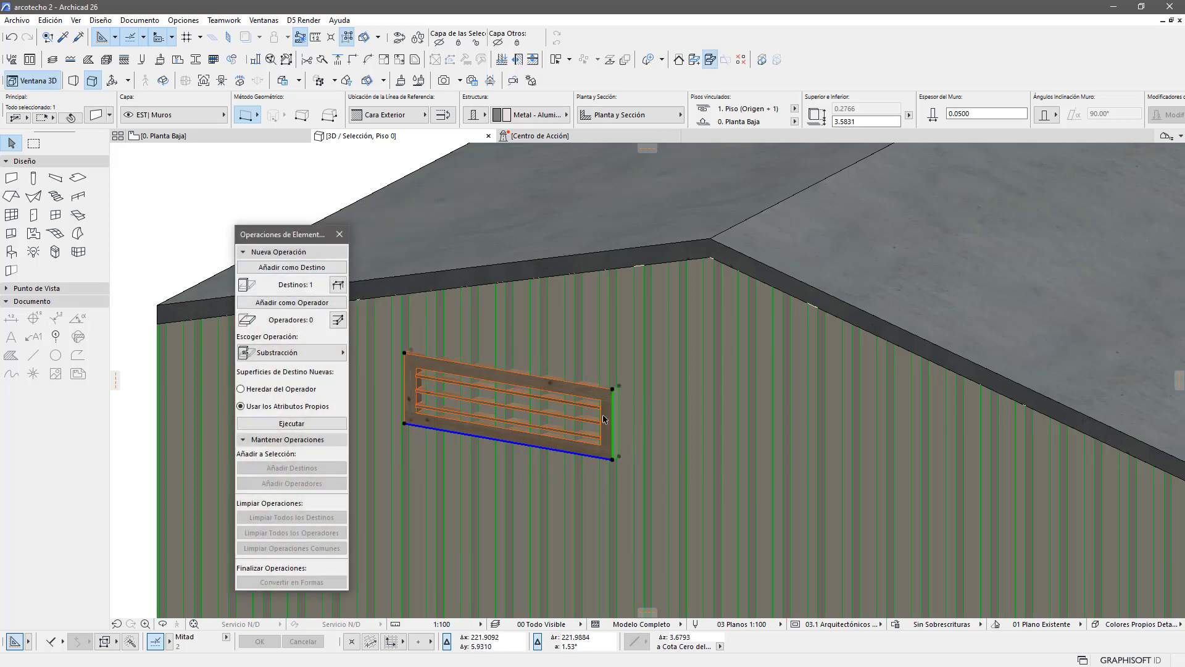
{"action": "left_click", "coordinate": [306, 302]}
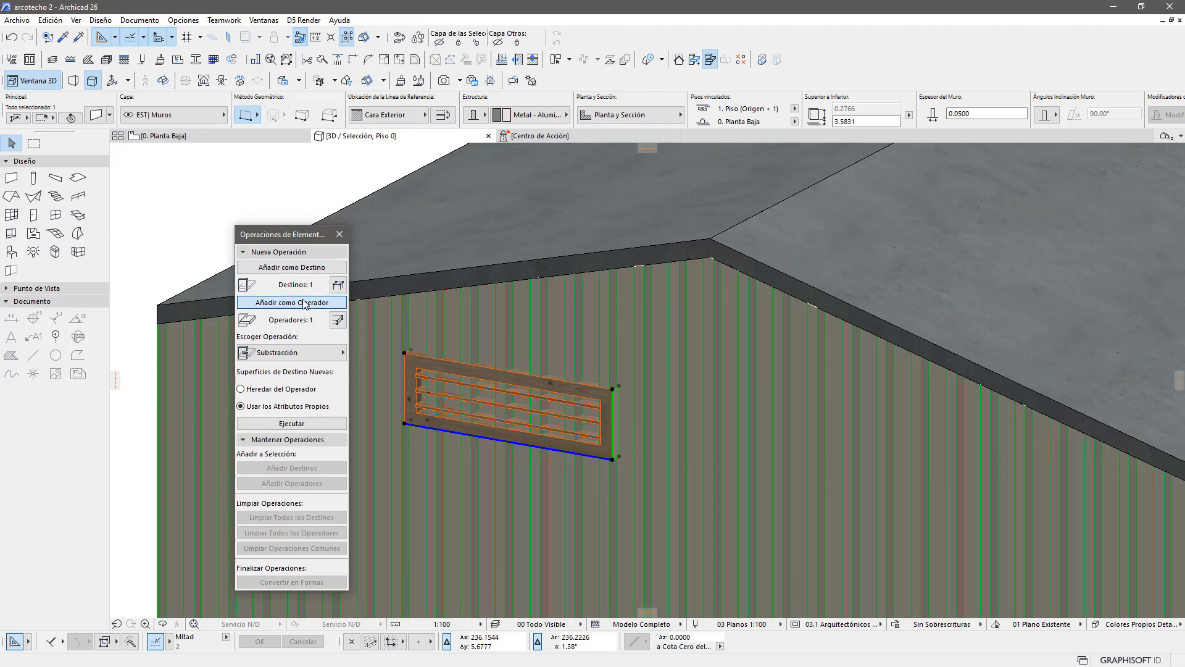
{"action": "left_click", "coordinate": [292, 180]}
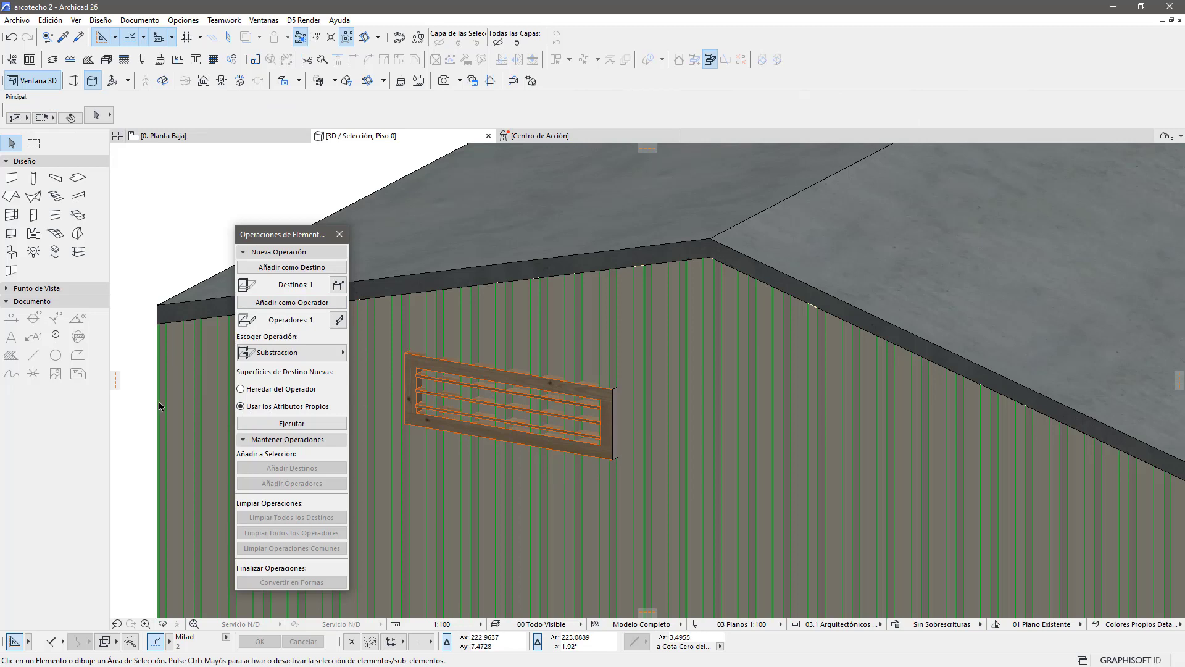
{"action": "left_click", "coordinate": [173, 407]}
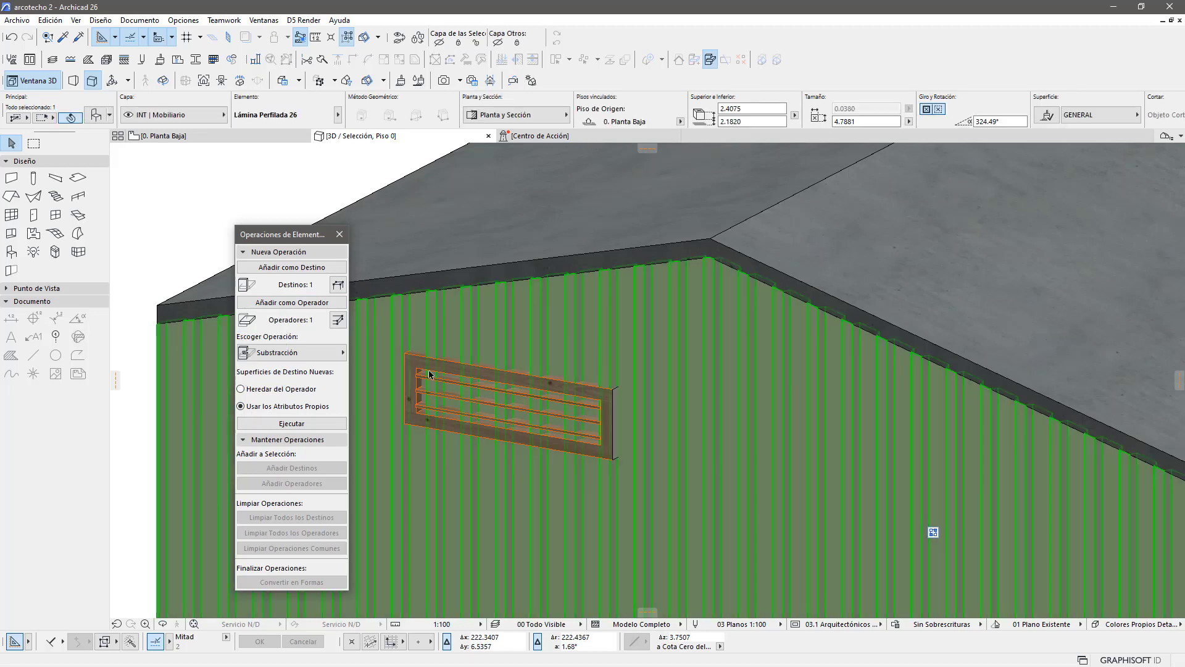
{"action": "left_click", "coordinate": [318, 268]}
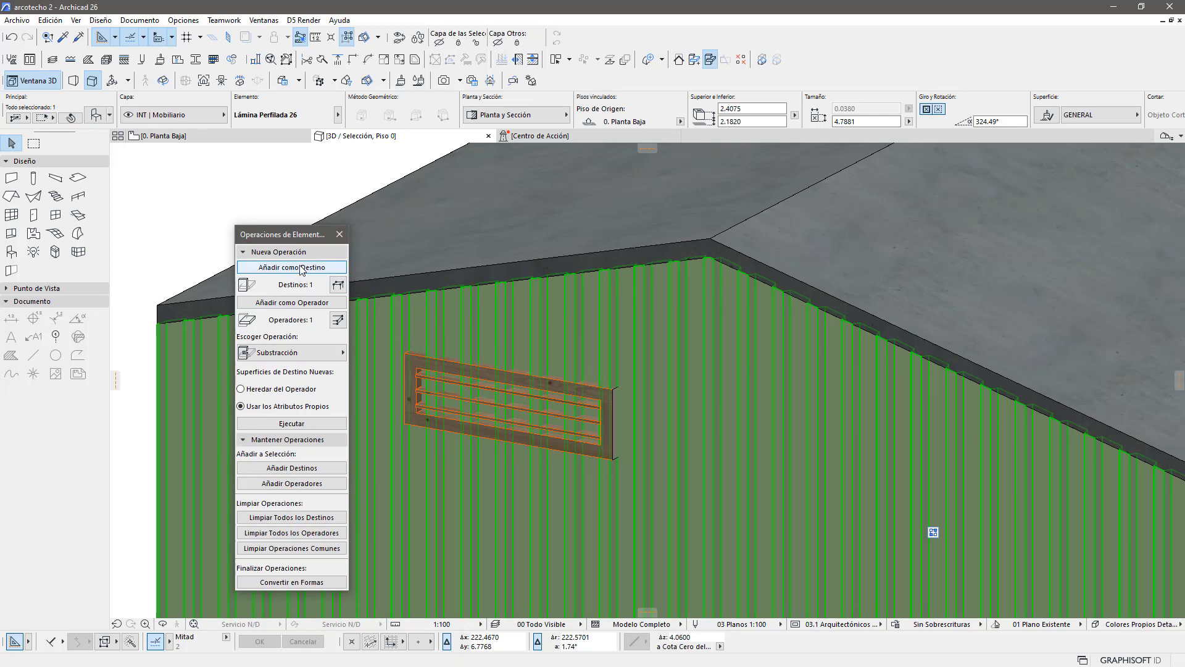
{"action": "left_click", "coordinate": [316, 362]}
{"action": "left_click", "coordinate": [373, 351]}
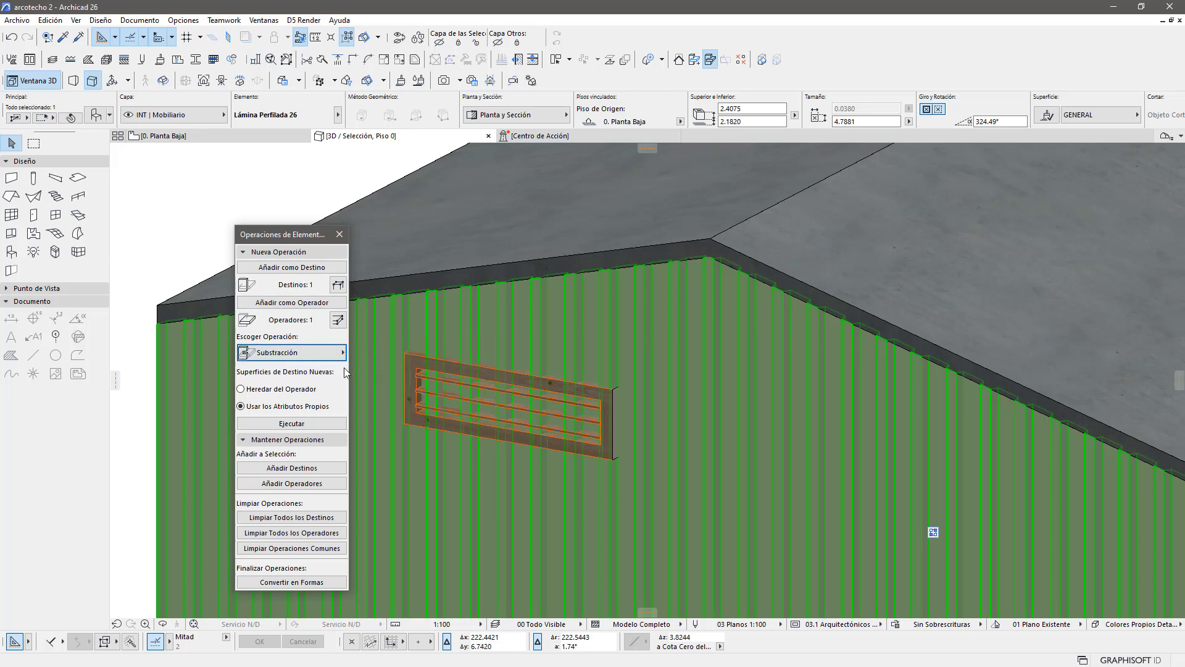
{"action": "left_click", "coordinate": [292, 423]}
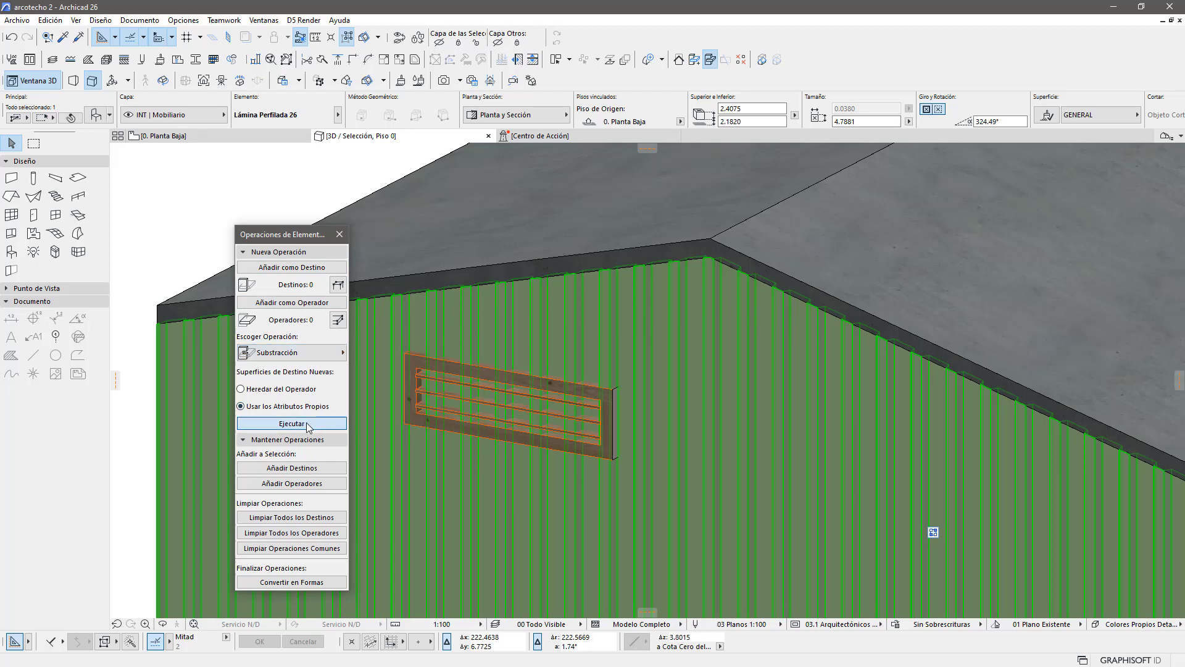
{"action": "left_click", "coordinate": [310, 188]}
{"action": "scroll", "coordinate": [560, 391], "scroll_direction": "up", "scroll_amount": 1}
{"action": "scroll", "coordinate": [635, 418], "scroll_direction": "up", "scroll_amount": 1}
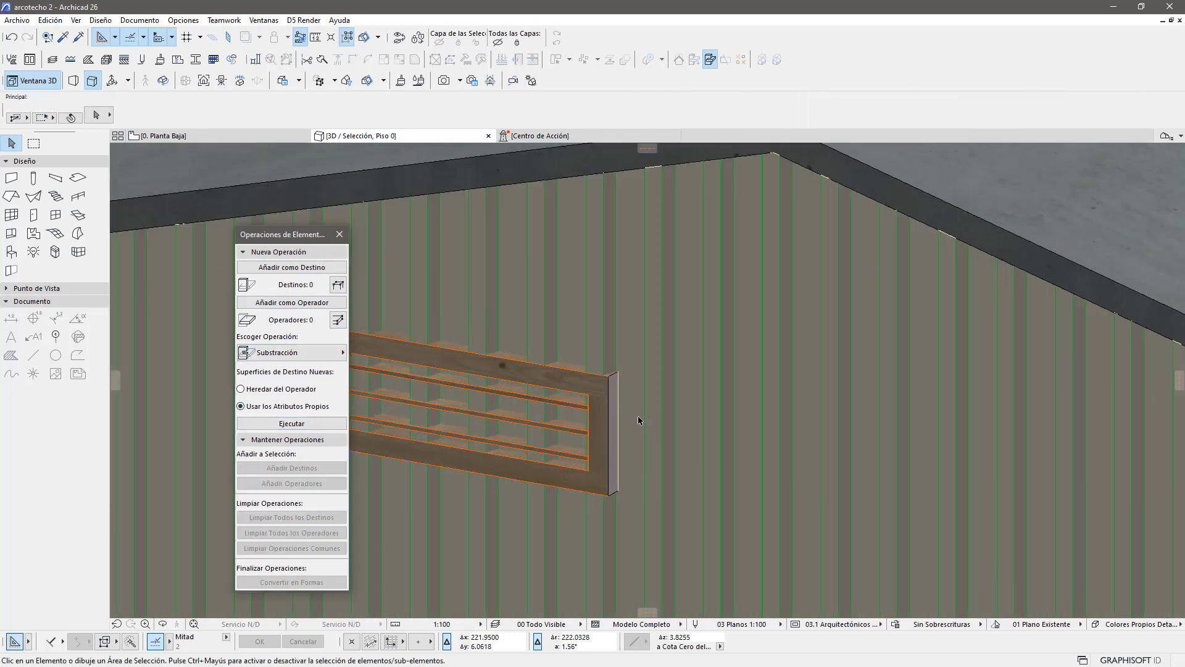
{"action": "scroll", "coordinate": [639, 420], "scroll_direction": "up", "scroll_amount": 1}
{"action": "scroll", "coordinate": [718, 433], "scroll_direction": "up", "scroll_amount": 1}
{"action": "left_click", "coordinate": [723, 434]}
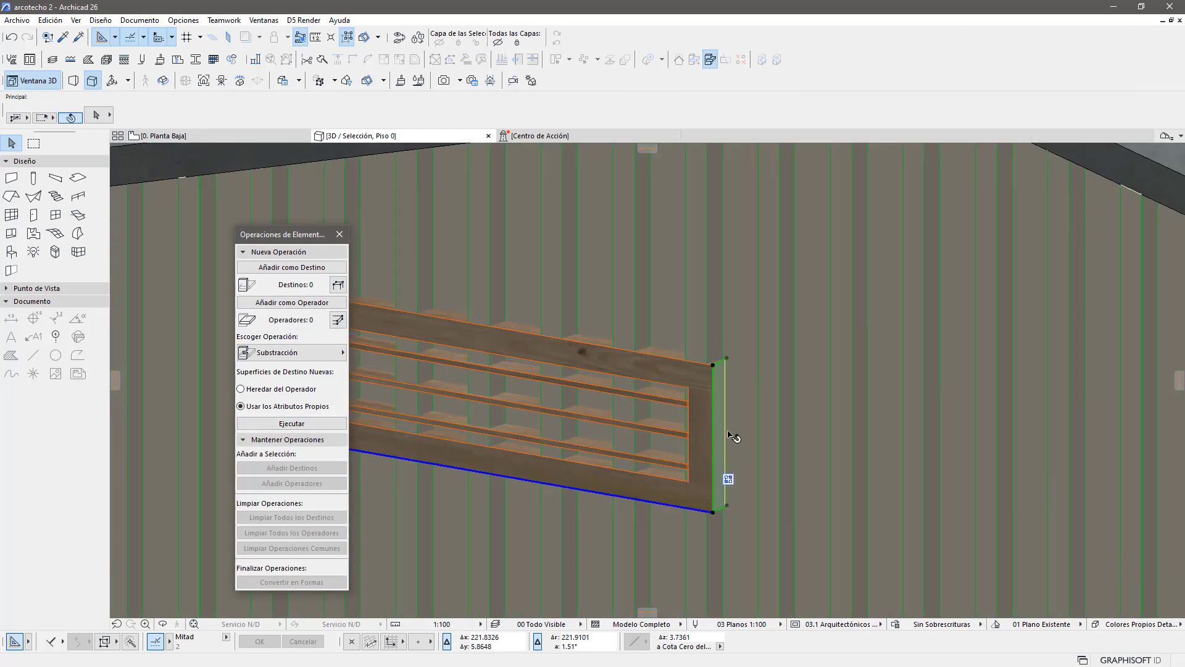
{"action": "scroll", "coordinate": [750, 372], "scroll_direction": "down", "scroll_amount": 1}
{"action": "scroll", "coordinate": [803, 383], "scroll_direction": "down", "scroll_amount": 1}
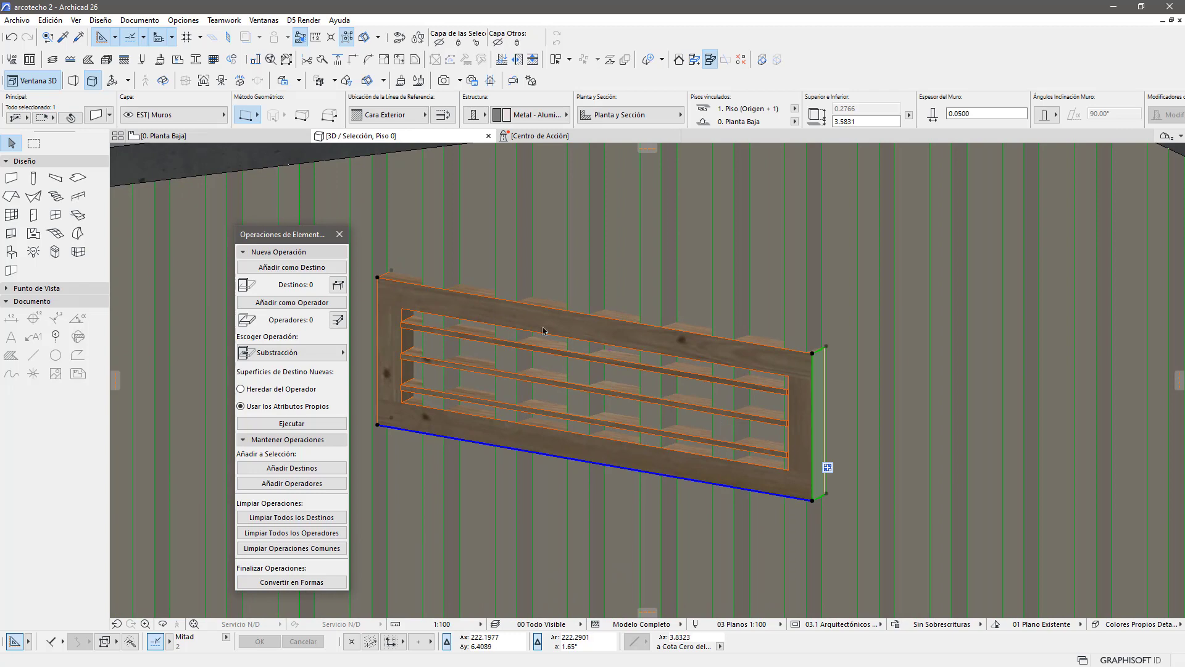
{"action": "scroll", "coordinate": [685, 417], "scroll_direction": "down", "scroll_amount": 1}
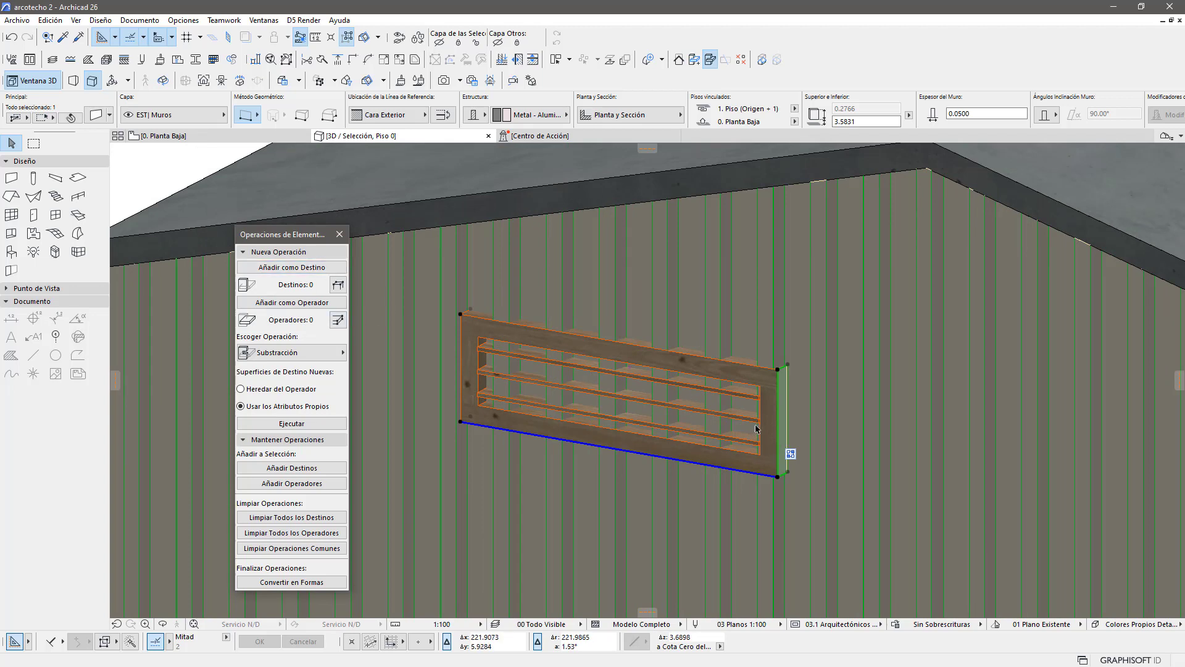
{"action": "mouse_move", "coordinate": [790, 455]}
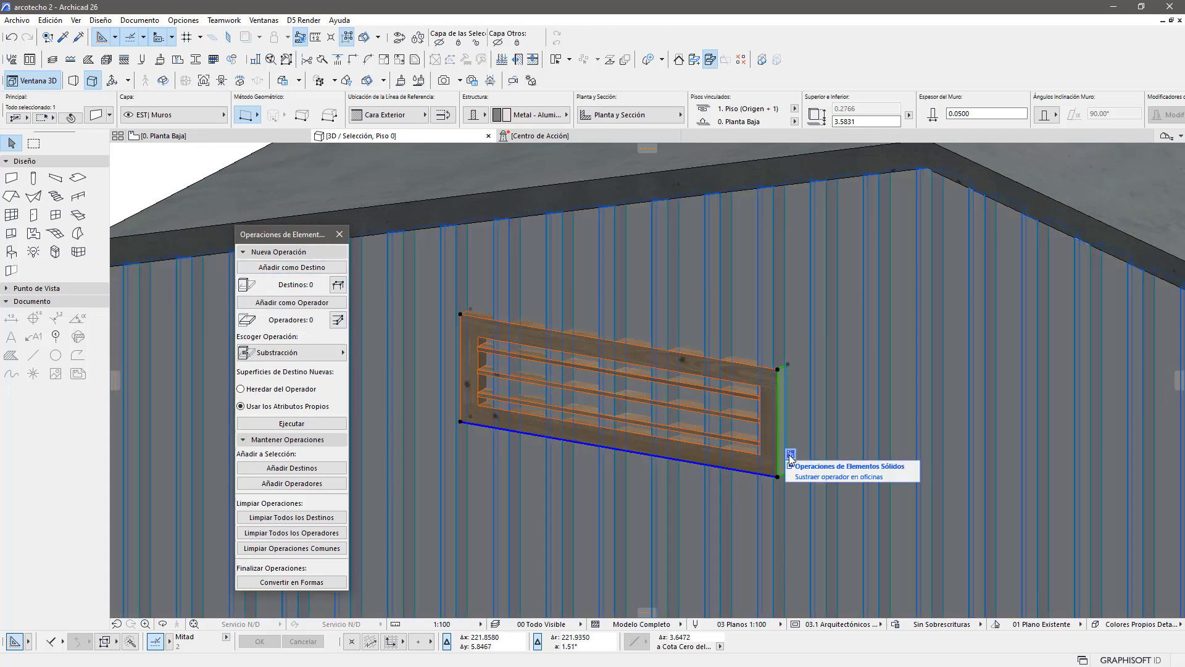
{"action": "left_click", "coordinate": [915, 466]}
{"action": "left_click", "coordinate": [168, 164]}
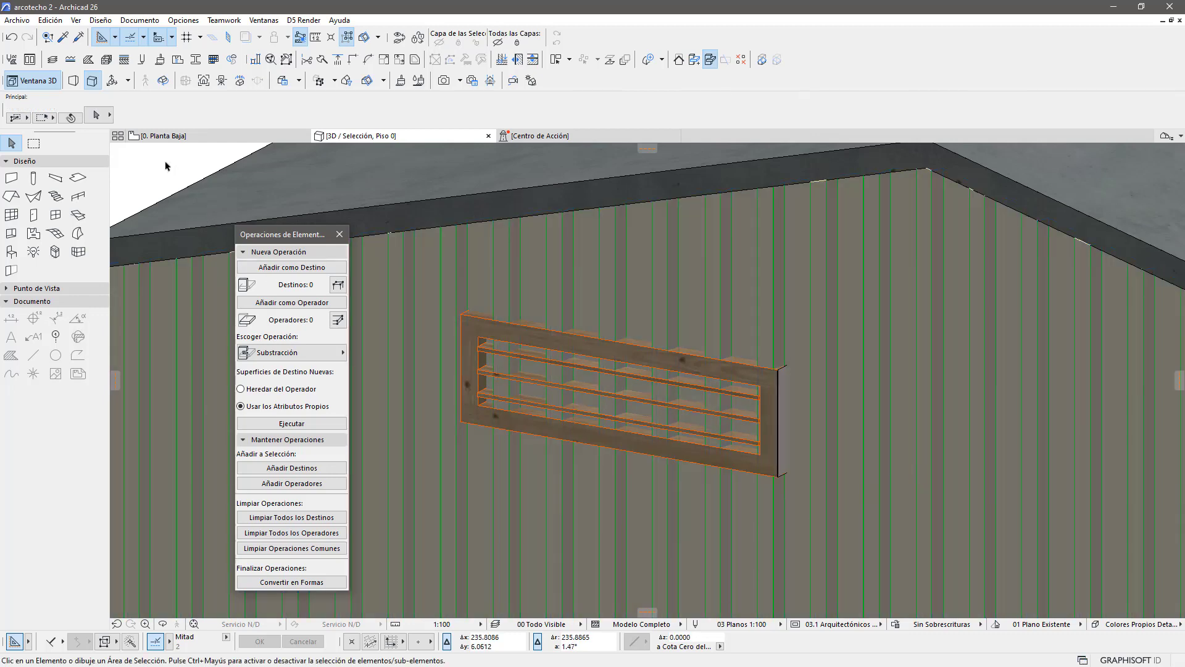
{"action": "left_click", "coordinate": [789, 397]}
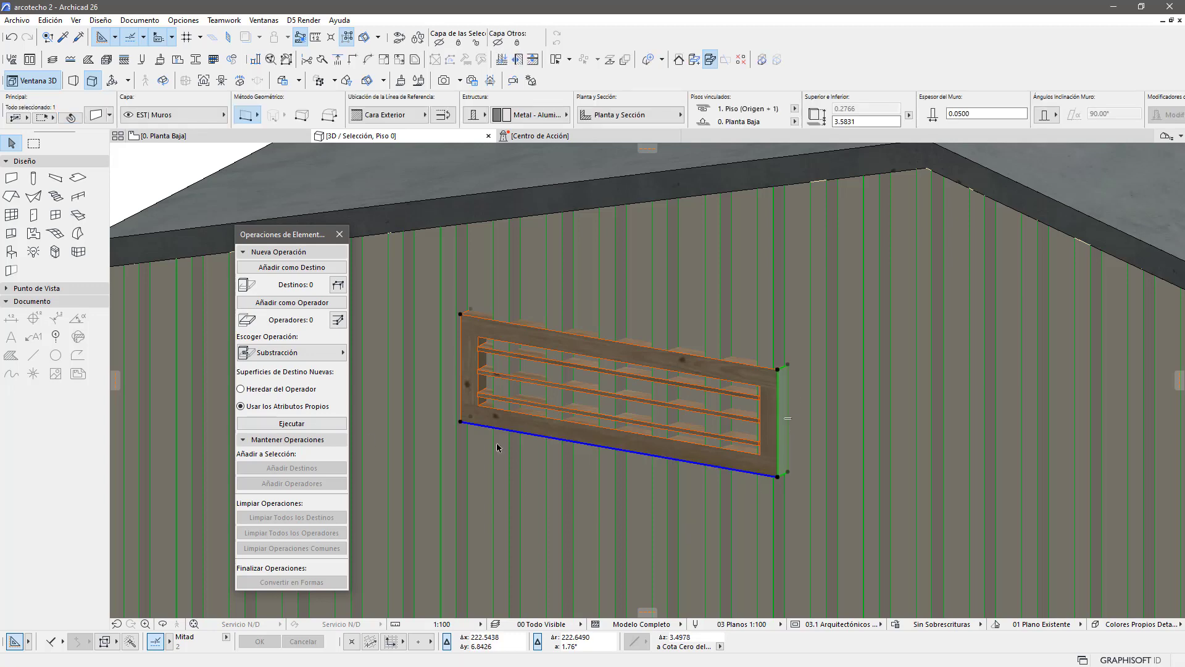
Step: Start a new wall at the vent frame corner and cancel the Cut with Single Plane Roof prompt
{"action": "left_click", "coordinate": [185, 163]}
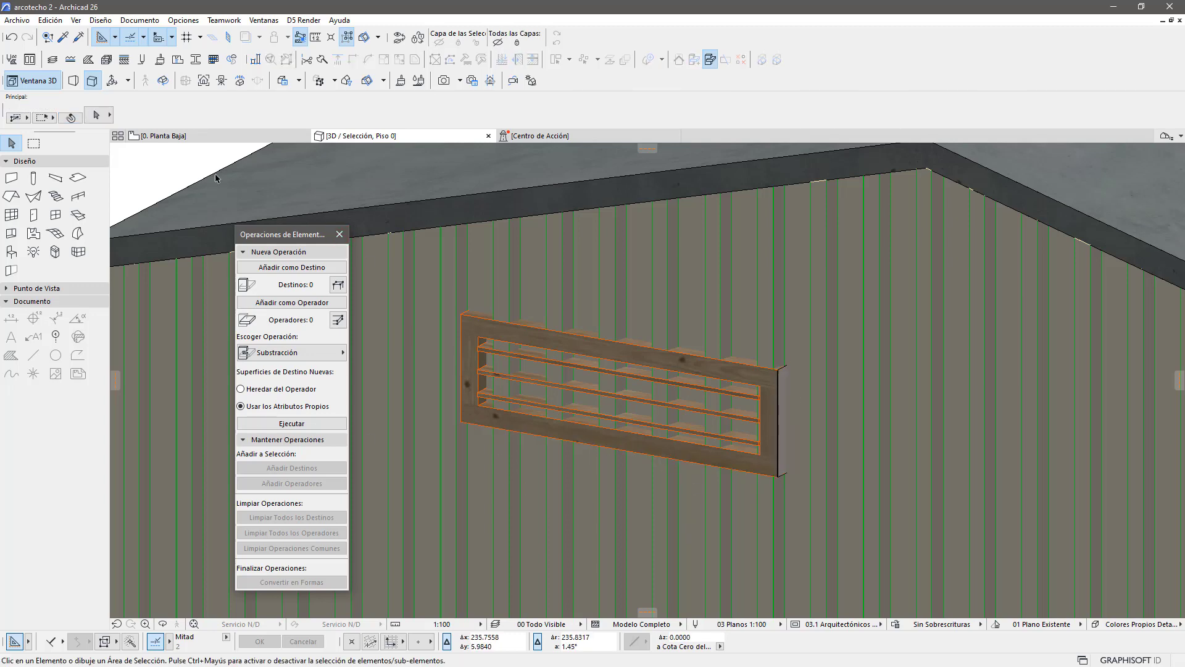
{"action": "left_click", "coordinate": [11, 178]}
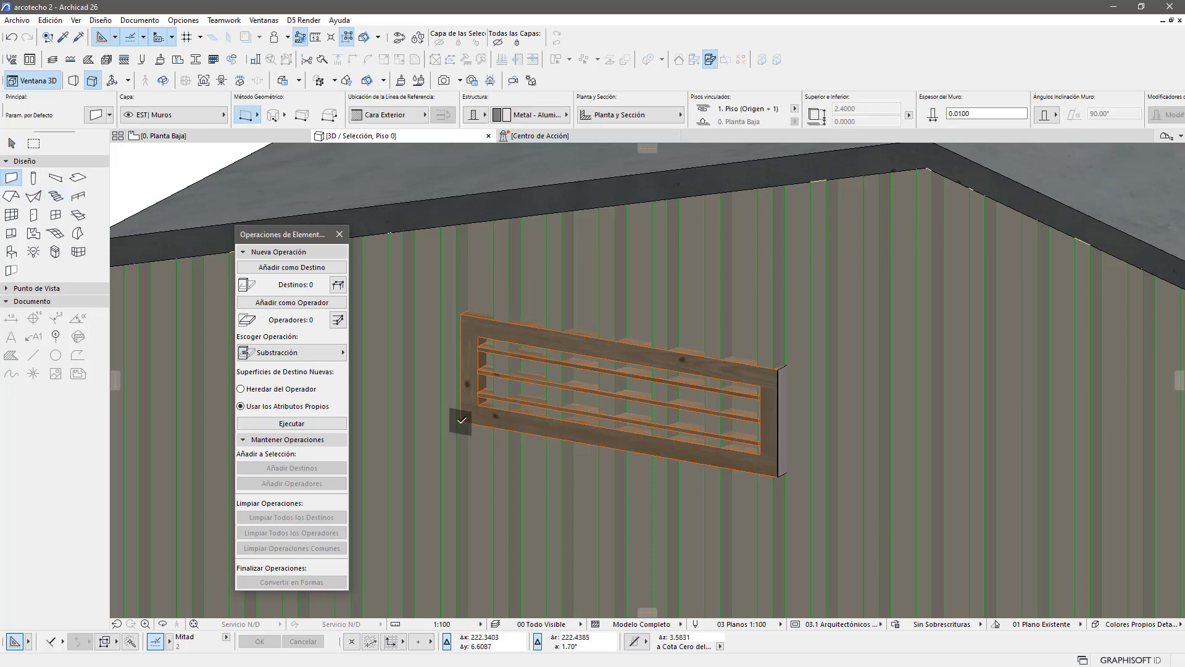
{"action": "left_click", "coordinate": [462, 420]}
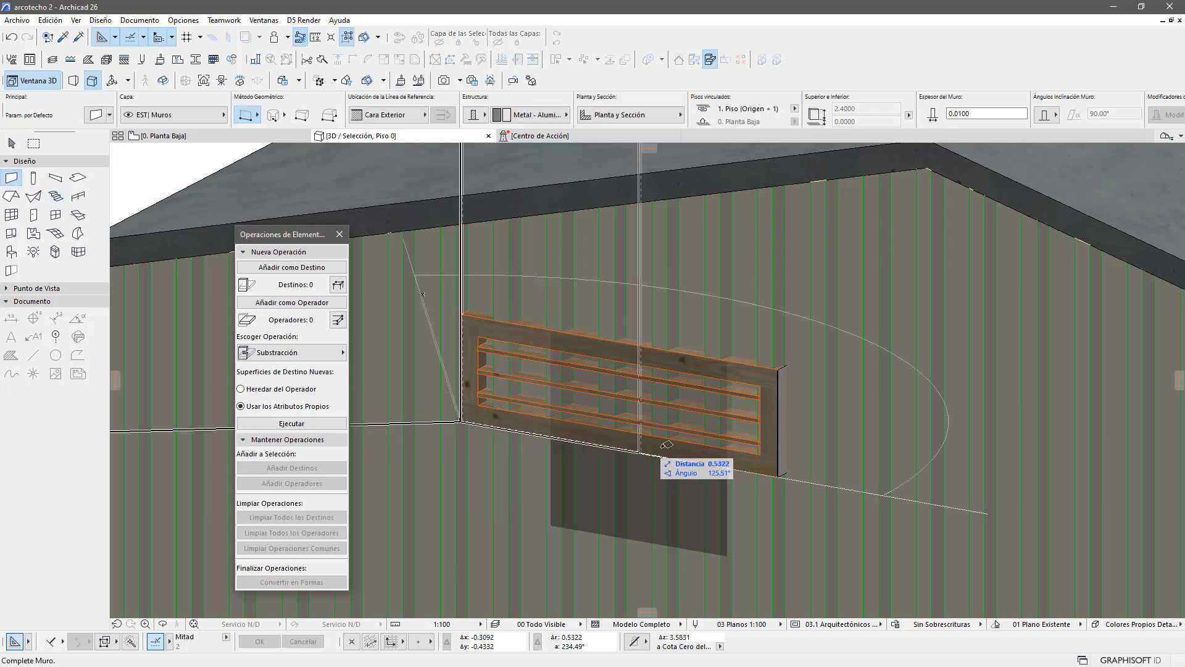
{"action": "left_click", "coordinate": [781, 481]}
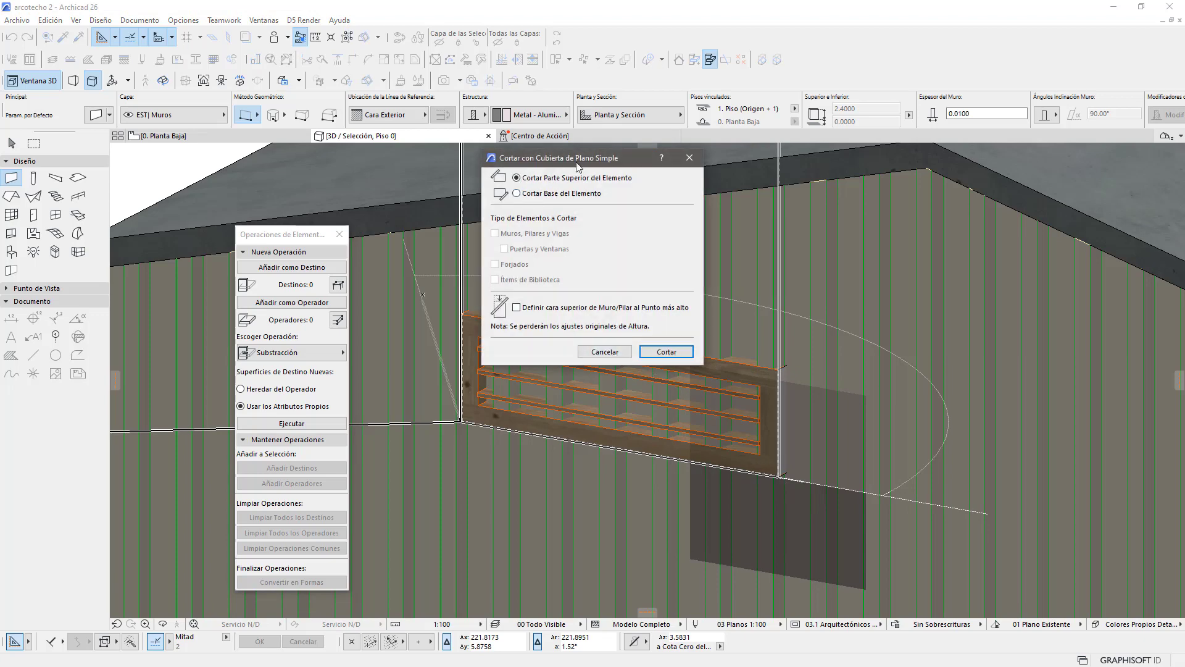
{"action": "left_click", "coordinate": [604, 352]}
{"action": "scroll", "coordinate": [636, 349], "scroll_direction": "down", "scroll_amount": 3}
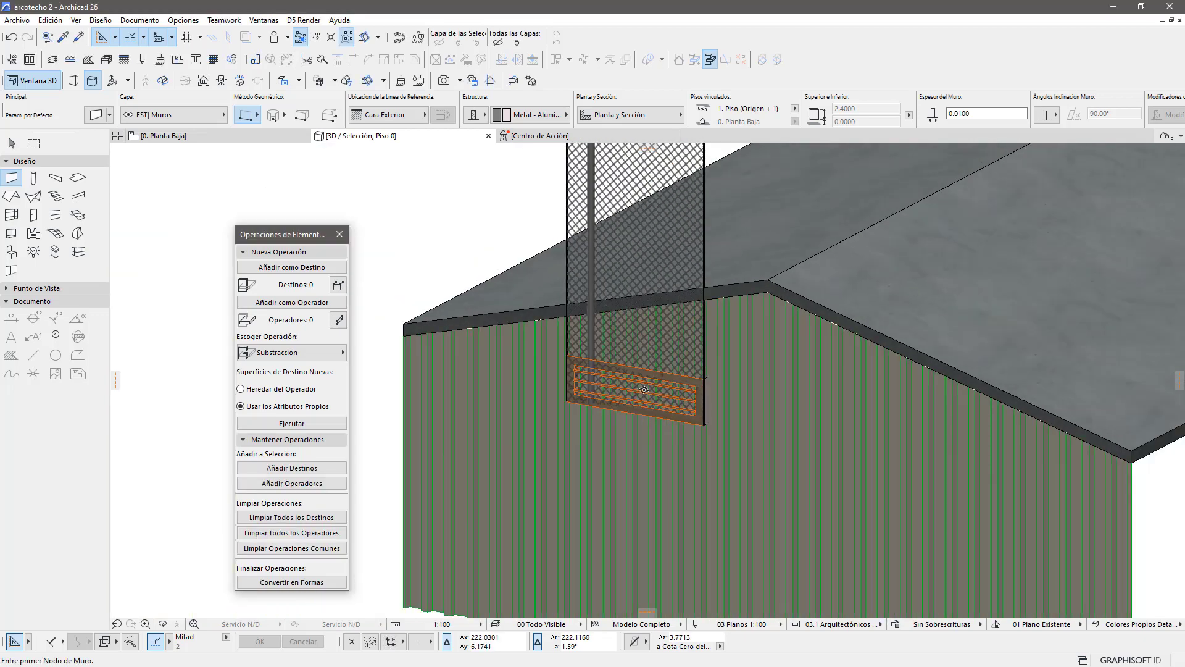
{"action": "scroll", "coordinate": [637, 349], "scroll_direction": "down", "scroll_amount": 2}
Step: Pick up the vent wall's settings with the eyedropper and bring the louvred vent back into view
{"action": "left_click", "coordinate": [11, 143]}
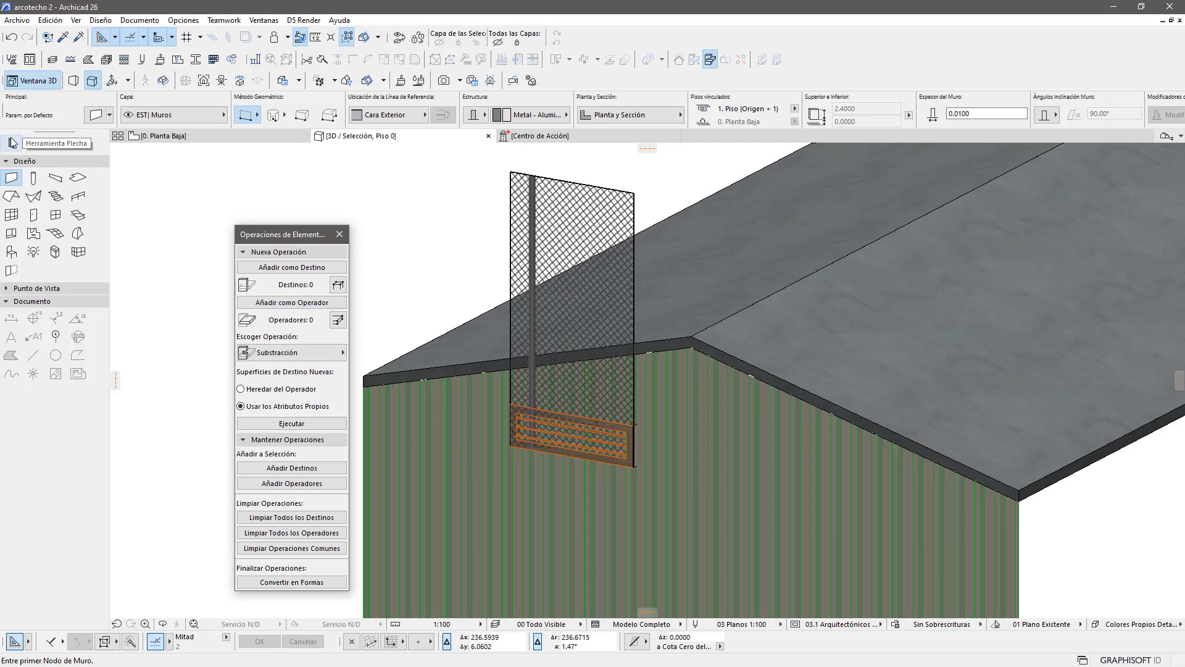
{"action": "scroll", "coordinate": [574, 413], "scroll_direction": "up", "scroll_amount": 2}
{"action": "scroll", "coordinate": [611, 408], "scroll_direction": "up", "scroll_amount": 2}
{"action": "scroll", "coordinate": [648, 402], "scroll_direction": "up", "scroll_amount": 2}
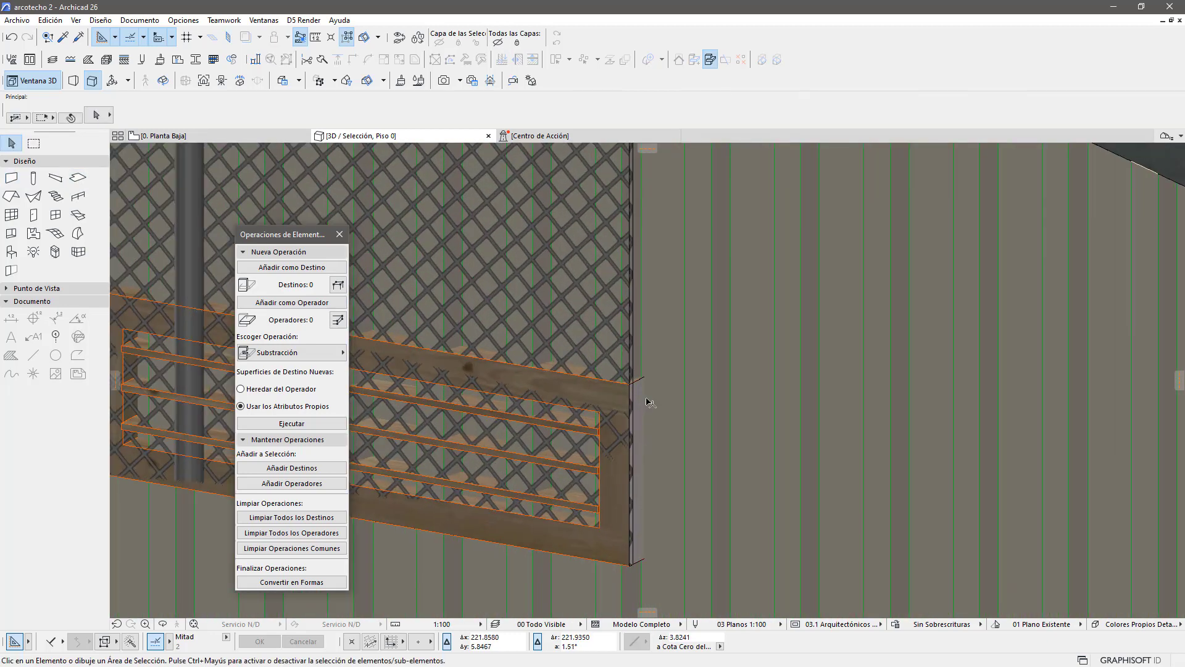
{"action": "left_click", "coordinate": [643, 397]}
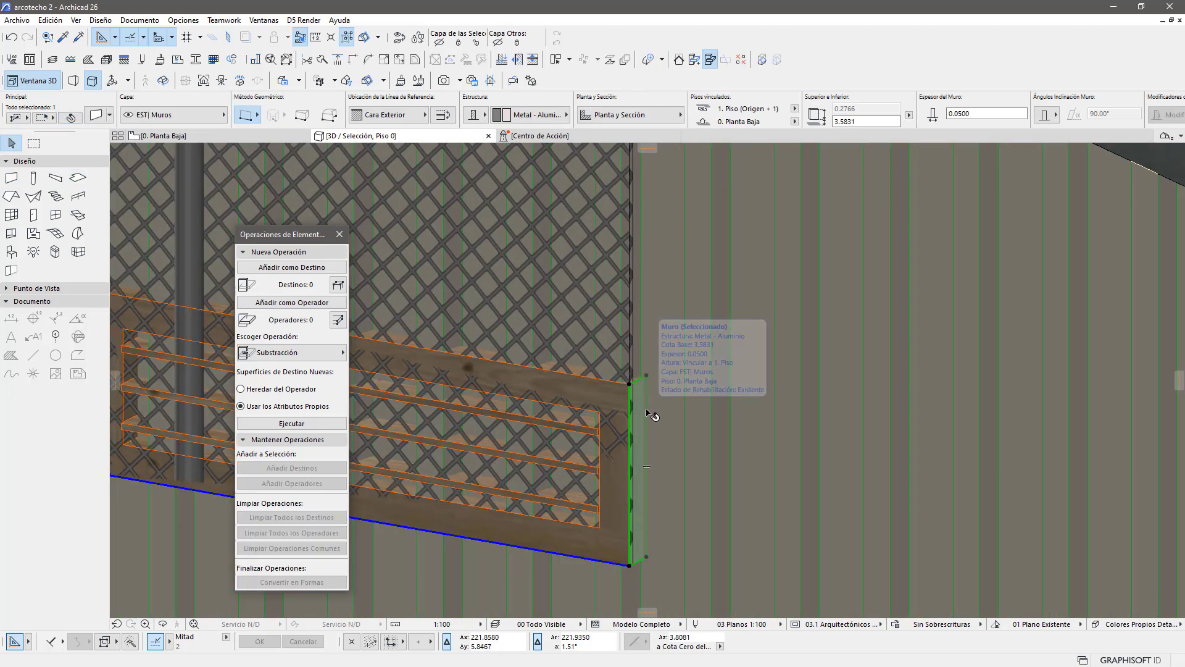
{"action": "left_click", "coordinate": [651, 370], "text": "alt"}
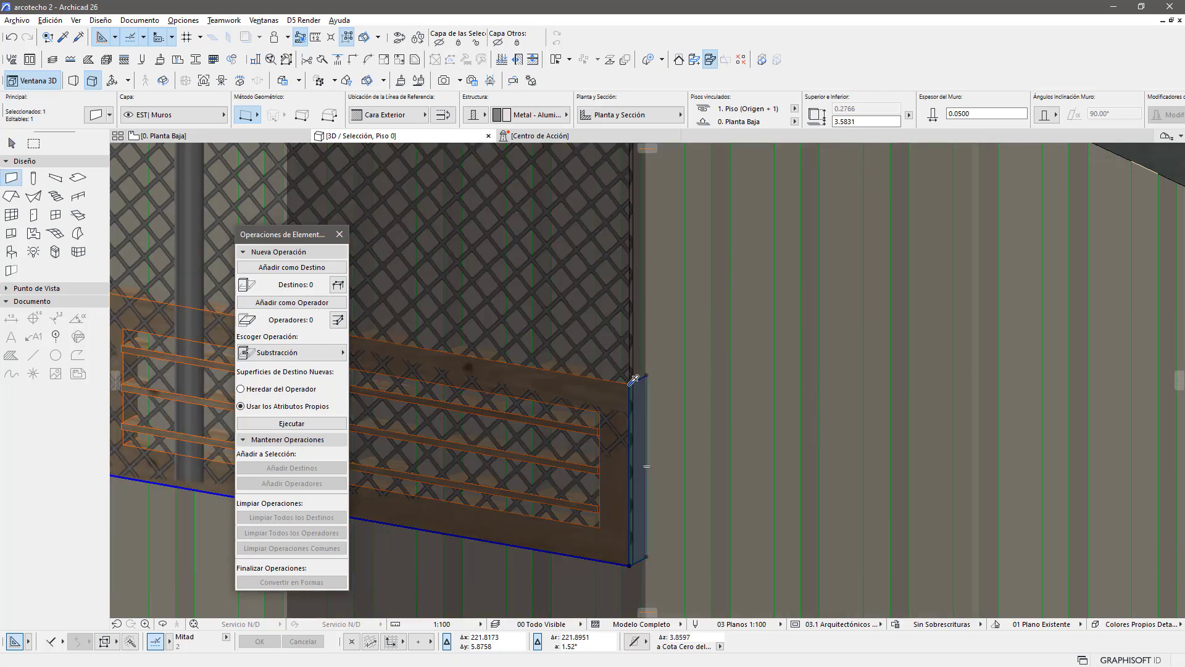
{"action": "scroll", "coordinate": [633, 379], "scroll_direction": "down", "scroll_amount": 5}
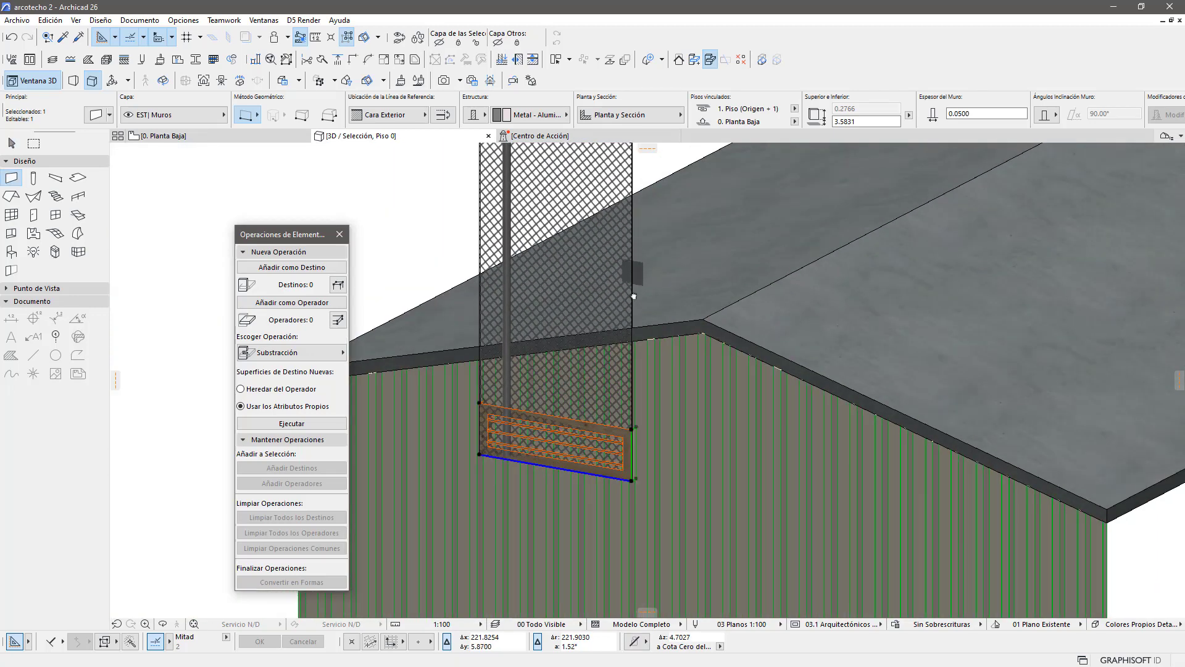
{"action": "scroll", "coordinate": [634, 297], "scroll_direction": "up", "scroll_amount": 3}
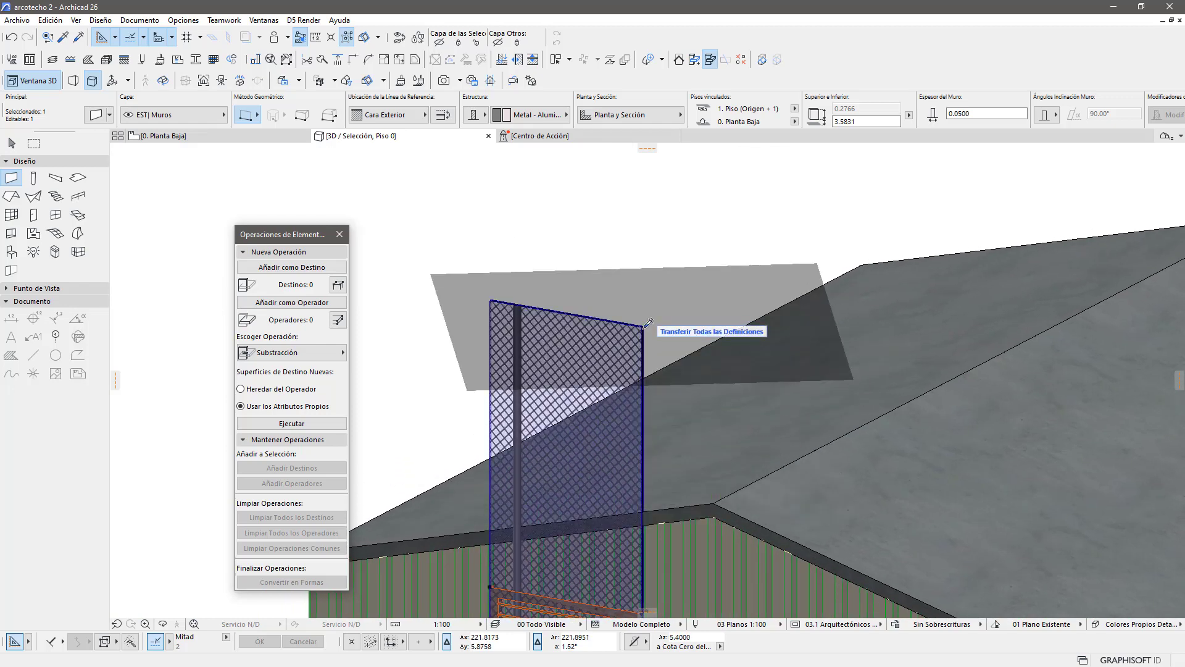
{"action": "middle_click_drag", "start_coordinate": [537, 389], "coordinate": [526, 259]}
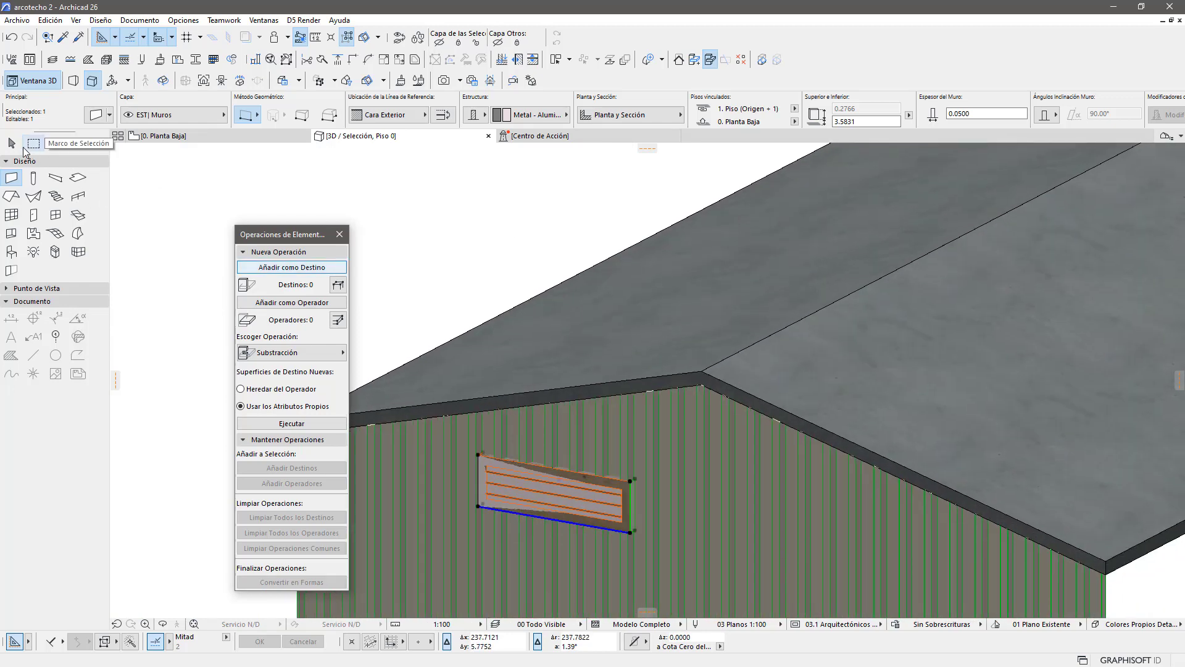
Step: Select the wall panel behind the louvred vent as the subtraction operator
{"action": "left_click", "coordinate": [11, 143]}
{"action": "scroll", "coordinate": [617, 504], "scroll_direction": "up", "scroll_amount": 2}
{"action": "scroll", "coordinate": [618, 504], "scroll_direction": "up", "scroll_amount": 3}
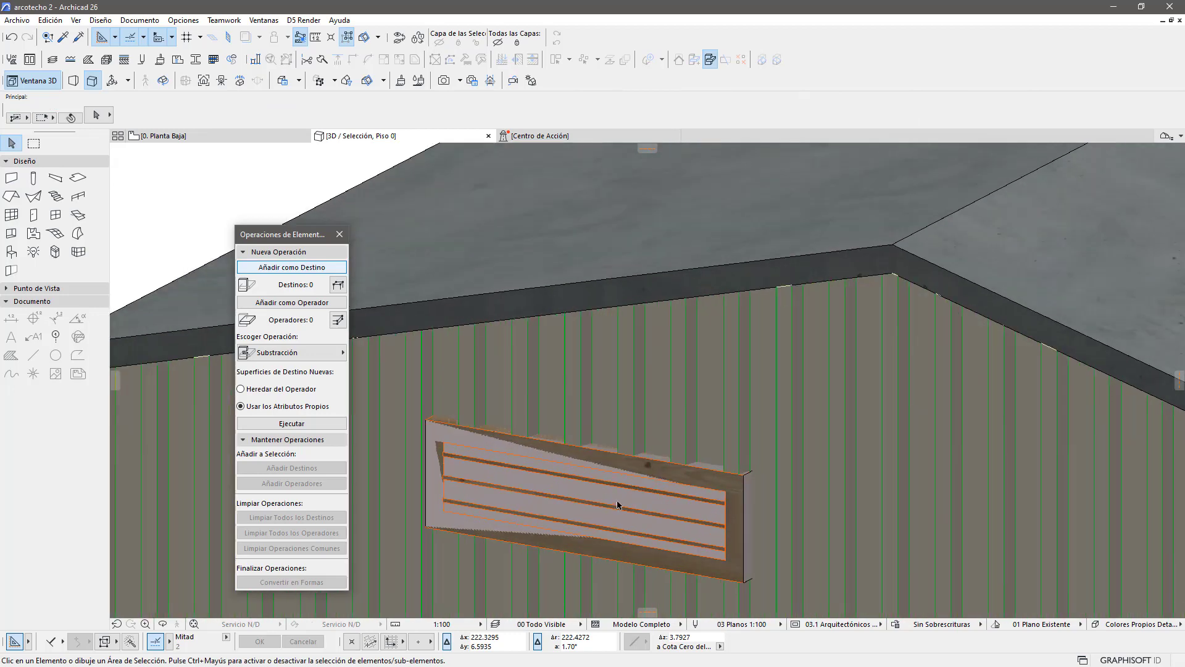
{"action": "scroll", "coordinate": [617, 504], "scroll_direction": "up", "scroll_amount": 2}
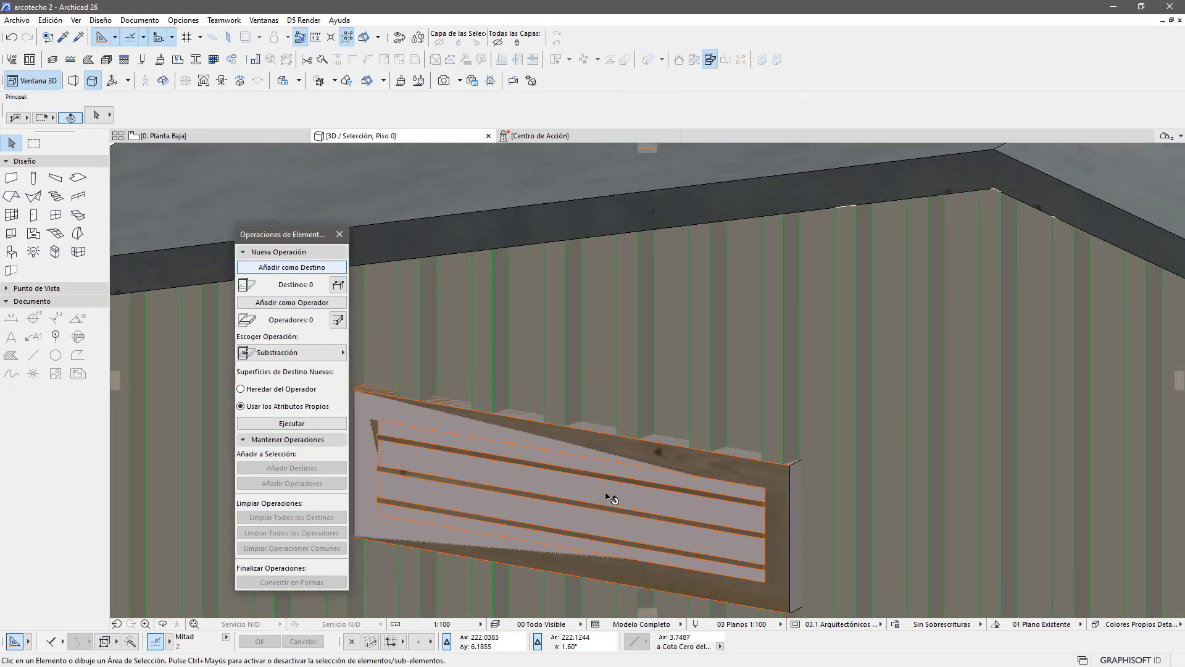
{"action": "left_click", "coordinate": [611, 499]}
{"action": "scroll", "coordinate": [625, 487], "scroll_direction": "down", "scroll_amount": 1}
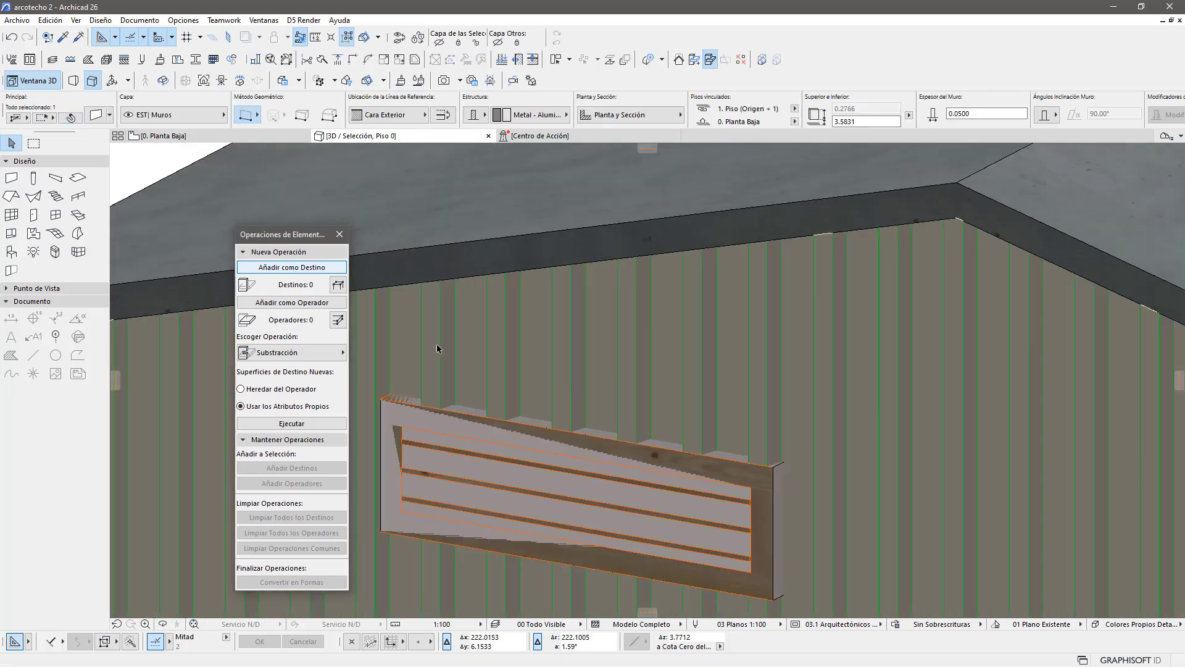
{"action": "scroll", "coordinate": [526, 358], "scroll_direction": "down", "scroll_amount": 1}
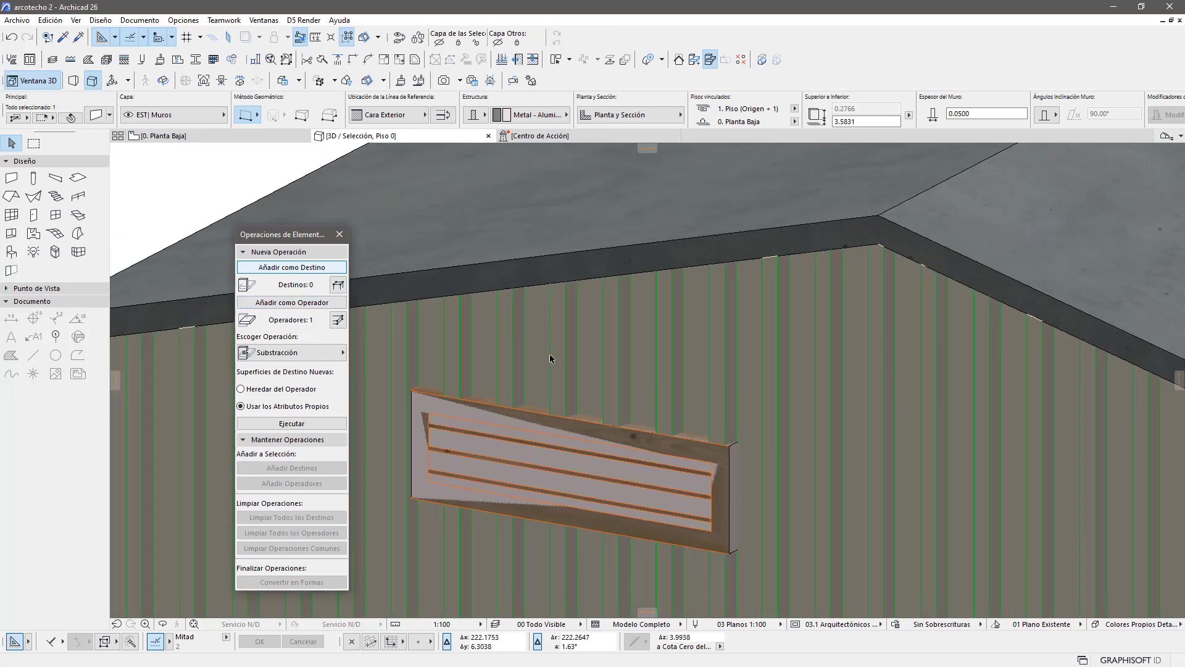
{"action": "key", "text": "Escape"}
Step: Subtract it from the corrugated Lámina Perfilada target using Substracción, then select the panel's layer
{"action": "left_click", "coordinate": [542, 352]}
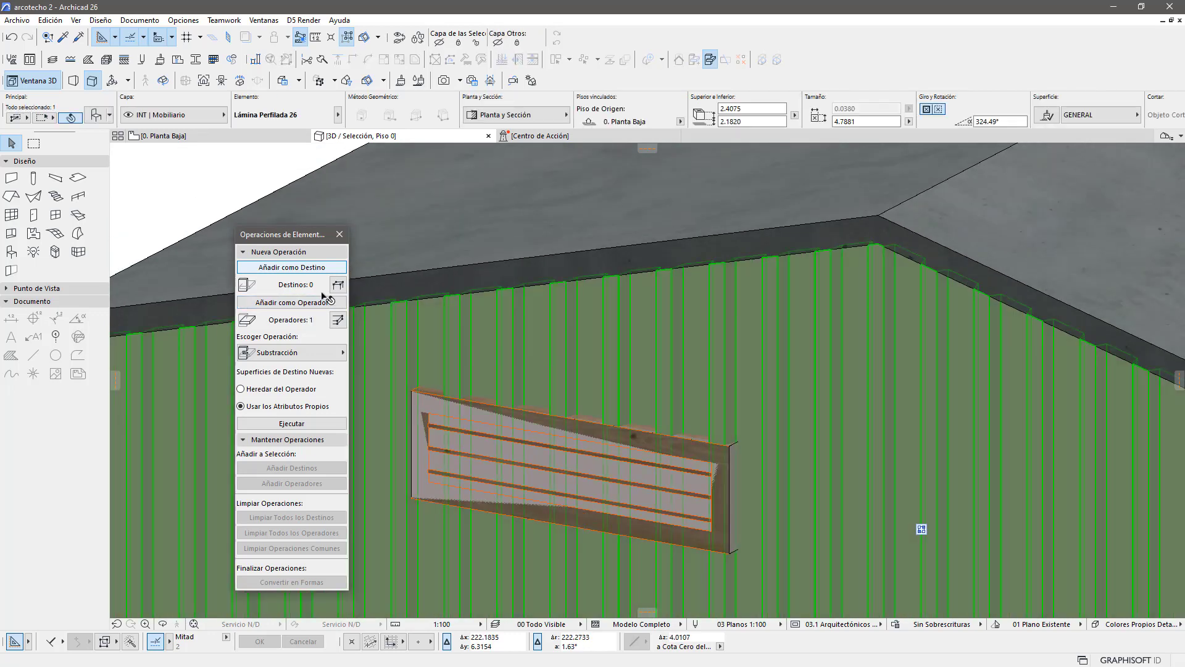
{"action": "left_click", "coordinate": [311, 268]}
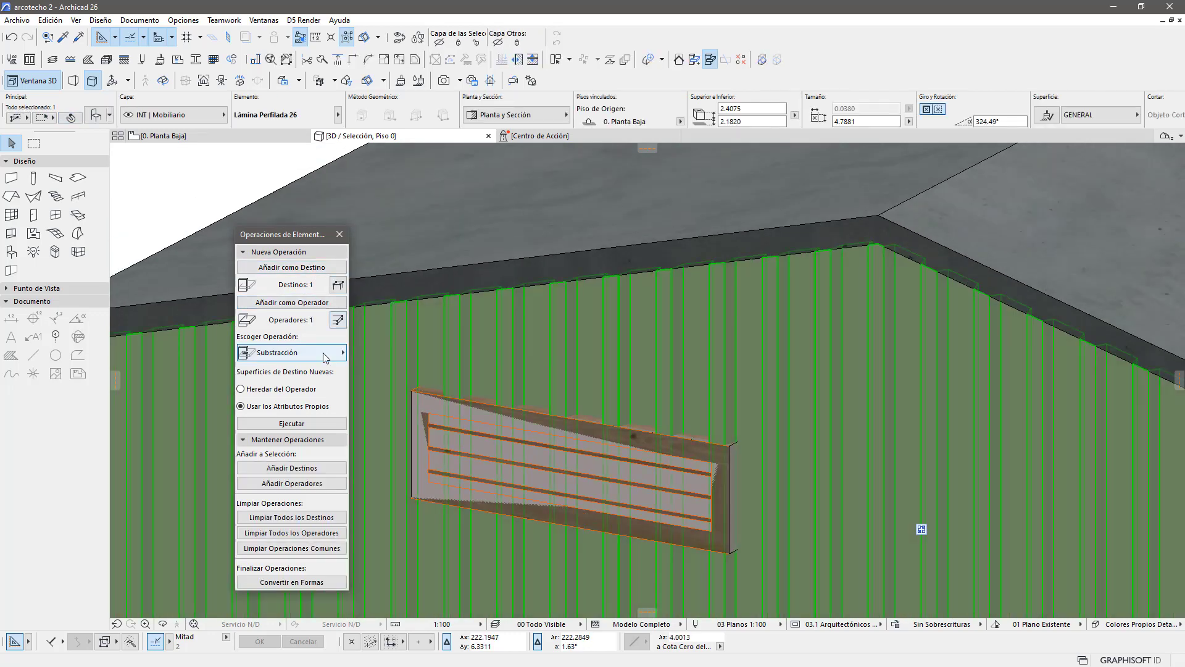
{"action": "left_click", "coordinate": [267, 354]}
{"action": "left_click", "coordinate": [434, 347]}
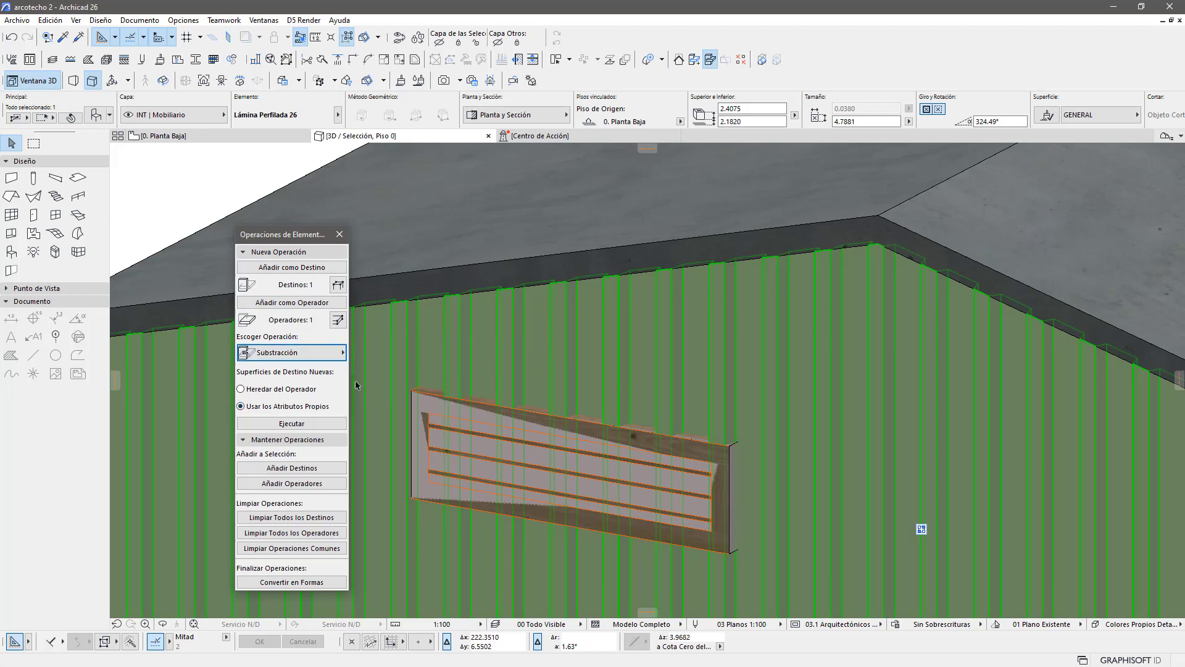
{"action": "left_click", "coordinate": [315, 424]}
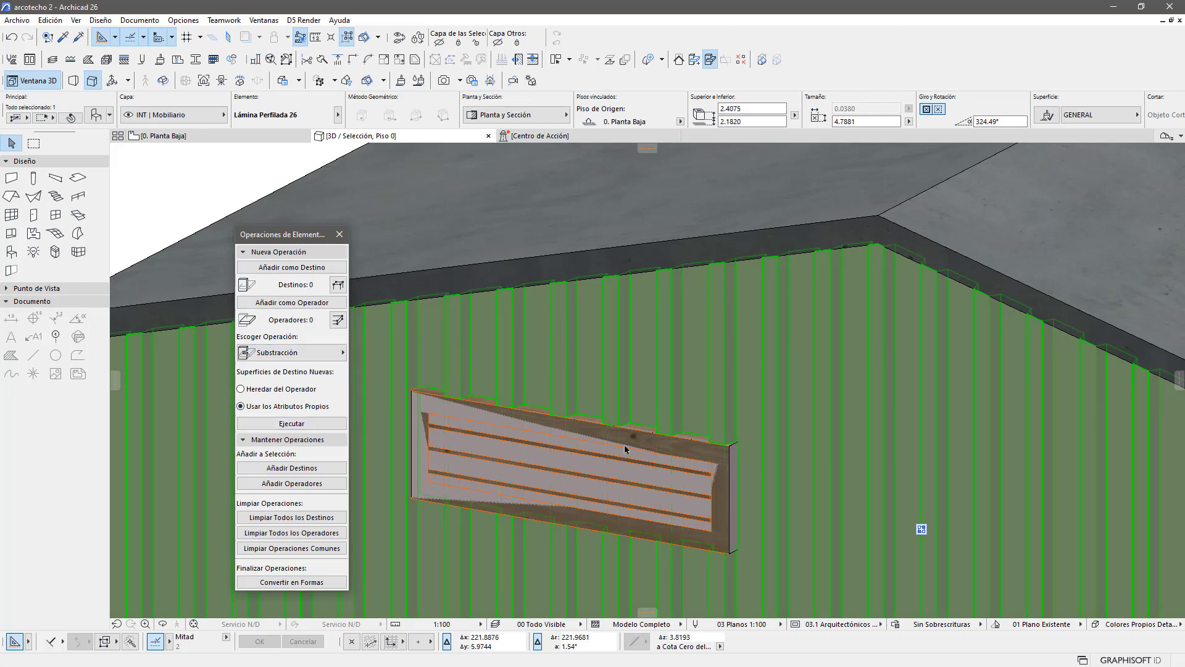
{"action": "left_click", "coordinate": [499, 441]}
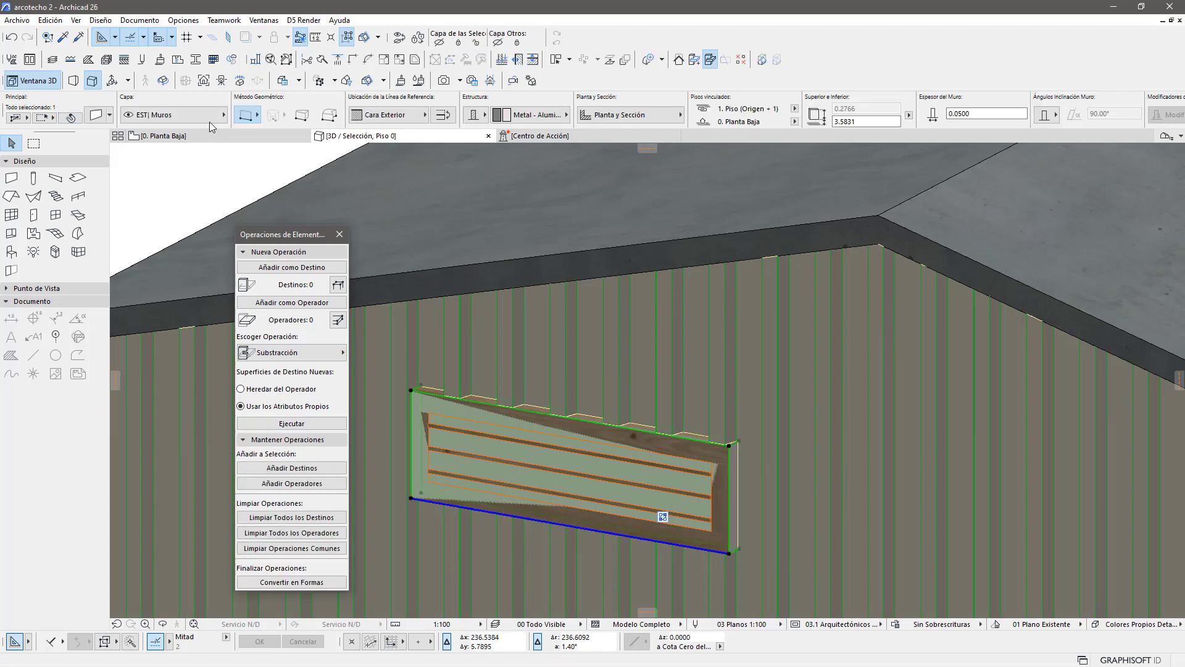
{"action": "left_click", "coordinate": [210, 115]}
{"action": "scroll", "coordinate": [314, 210], "scroll_direction": "up", "scroll_amount": 3}
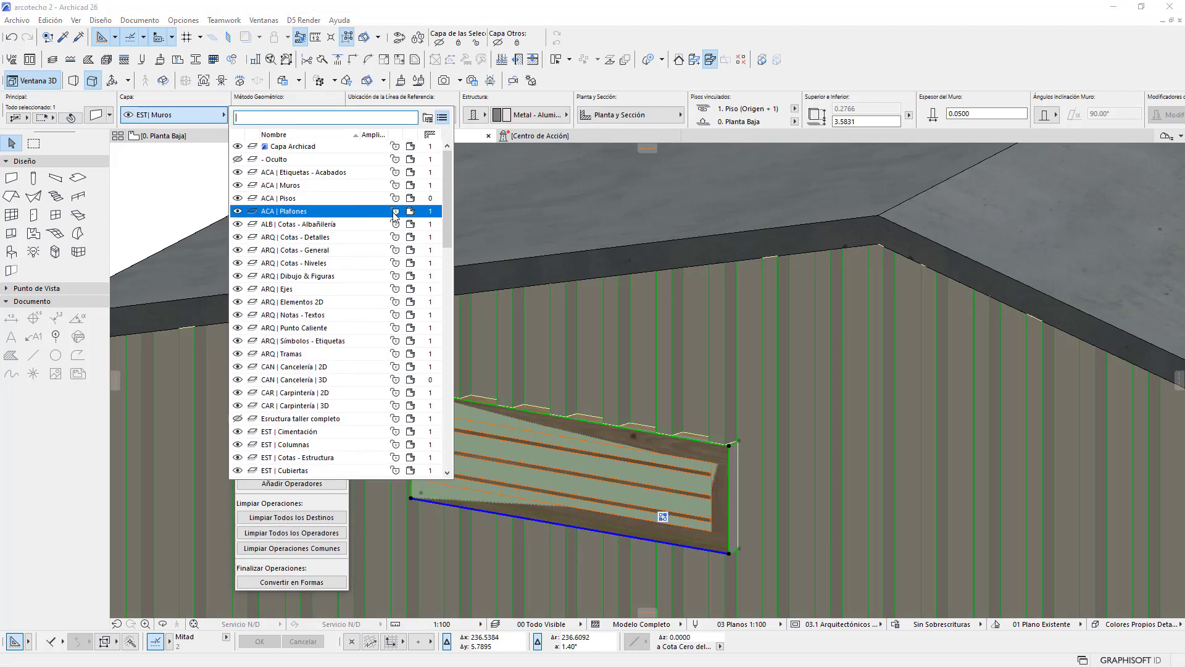
{"action": "left_click", "coordinate": [332, 162]}
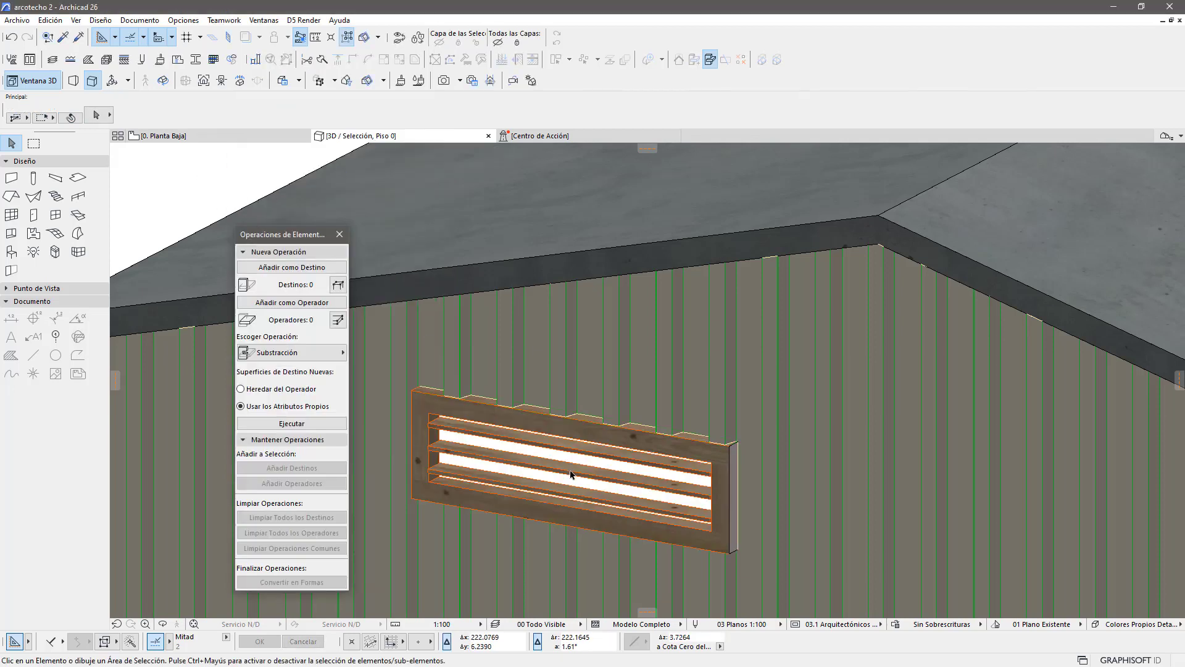
{"action": "scroll", "coordinate": [571, 474], "scroll_direction": "down", "scroll_amount": 3}
{"action": "scroll", "coordinate": [617, 432], "scroll_direction": "down", "scroll_amount": 3}
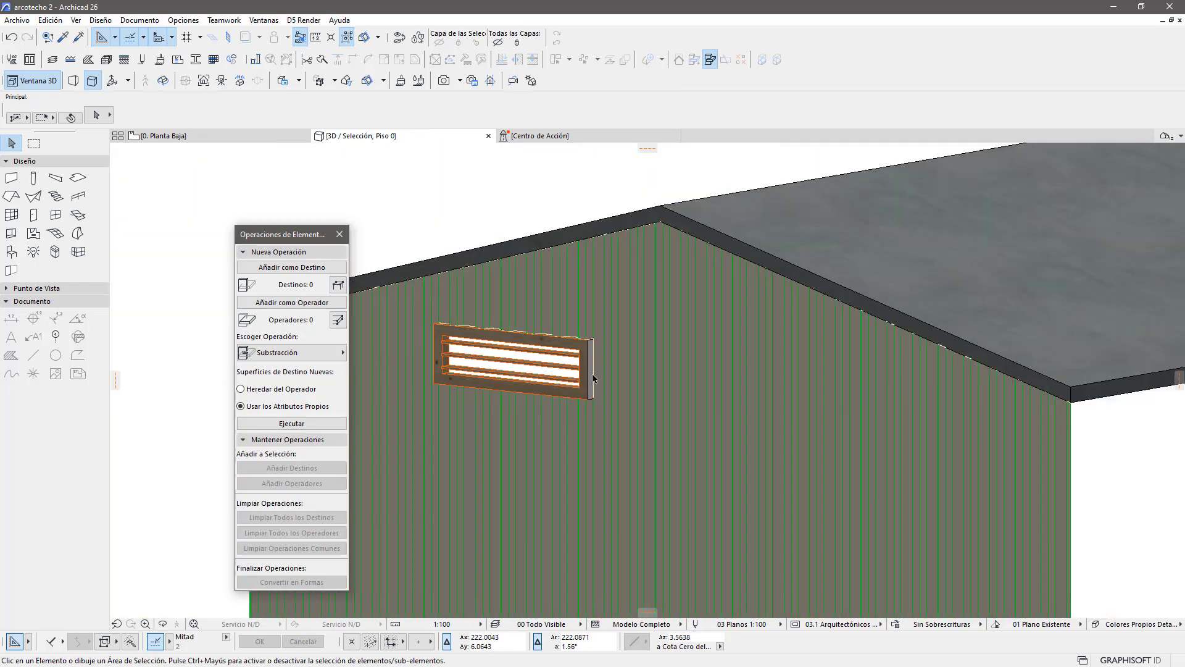
{"action": "mouse_move", "coordinate": [593, 378]}
{"action": "middle_mouse_down", "text": "shift"}
{"action": "mouse_move", "coordinate": [606, 410]}
{"action": "mouse_move", "coordinate": [455, 411]}
{"action": "mouse_move", "coordinate": [544, 416]}
{"action": "mouse_move", "coordinate": [583, 381]}
{"action": "middle_mouse_up", "text": "shift"}
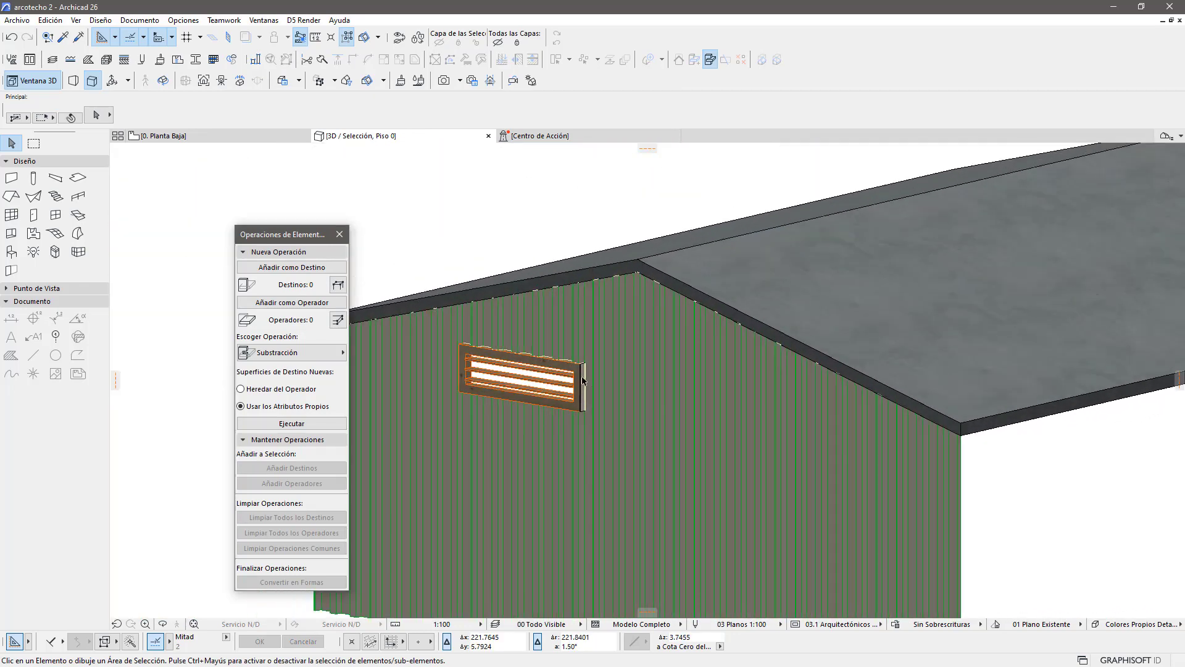
{"action": "scroll", "coordinate": [583, 380], "scroll_direction": "up", "scroll_amount": 2}
{"action": "scroll", "coordinate": [580, 384], "scroll_direction": "up", "scroll_amount": 3}
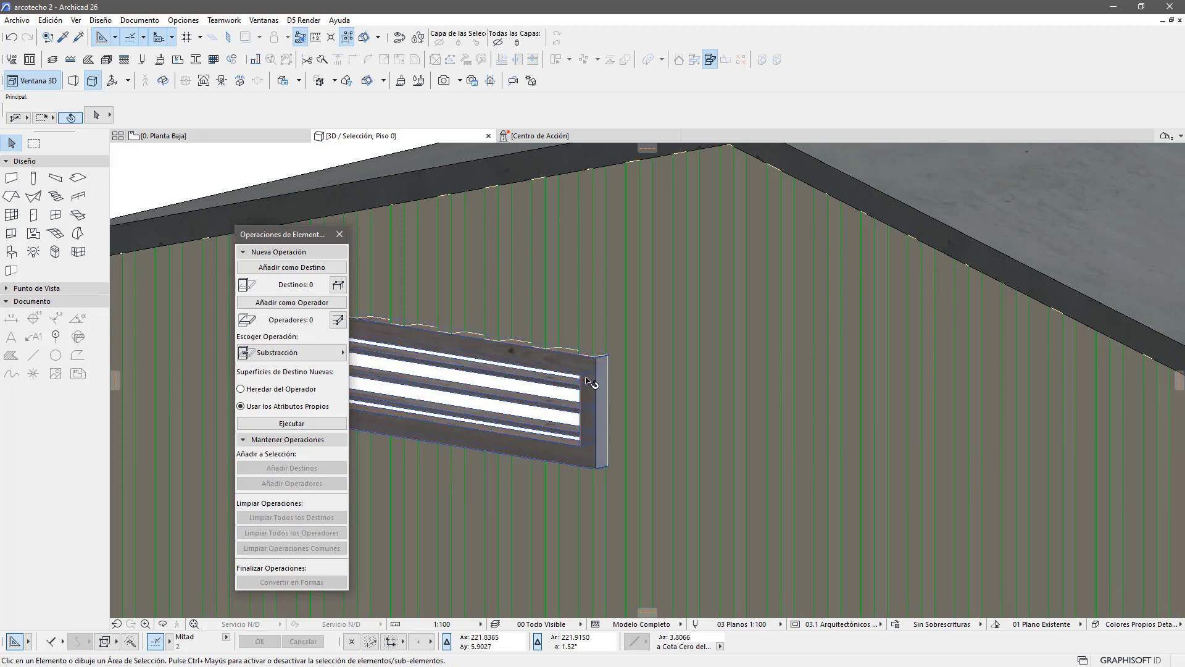
{"action": "left_click", "coordinate": [584, 385]}
{"action": "mouse_move", "coordinate": [603, 436]}
{"action": "middle_mouse_down", "text": "shift"}
{"action": "mouse_move", "coordinate": [826, 450]}
{"action": "mouse_move", "coordinate": [695, 411]}
{"action": "mouse_move", "coordinate": [538, 410]}
{"action": "middle_mouse_up", "text": "shift"}
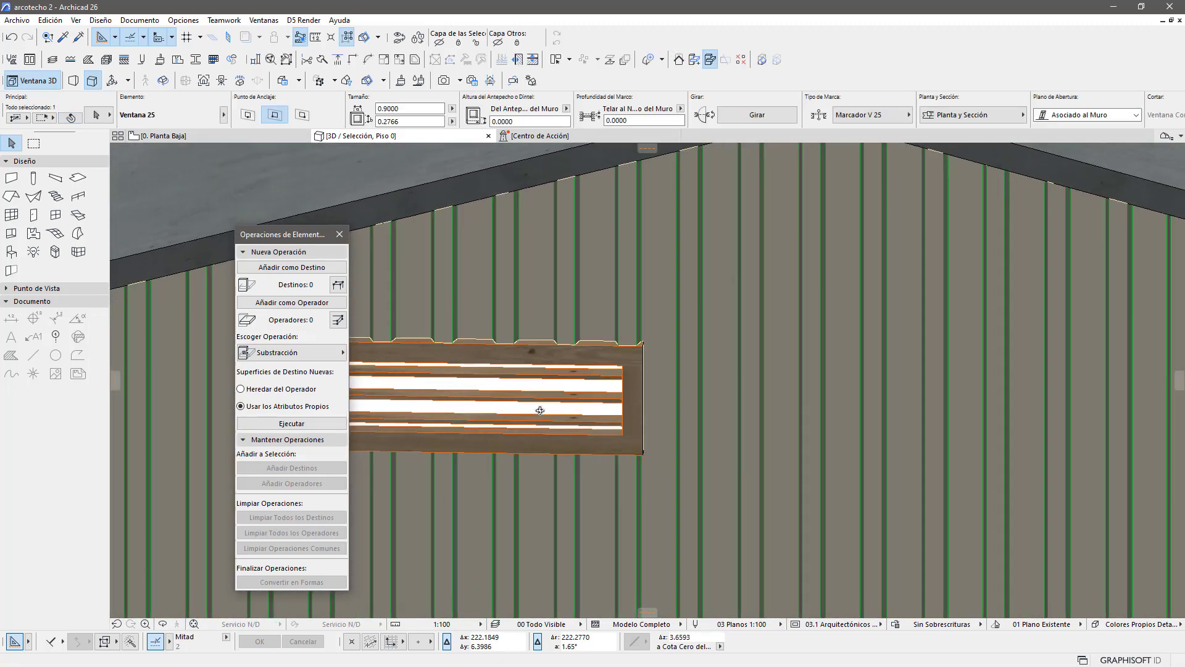
{"action": "mouse_move", "coordinate": [485, 268]}
{"action": "middle_mouse_down", "text": "shift"}
{"action": "mouse_move", "coordinate": [686, 368]}
{"action": "mouse_move", "coordinate": [836, 407]}
{"action": "mouse_move", "coordinate": [679, 408]}
{"action": "mouse_move", "coordinate": [479, 233]}
{"action": "middle_mouse_up", "text": "shift"}
{"action": "left_click", "coordinate": [437, 226]}
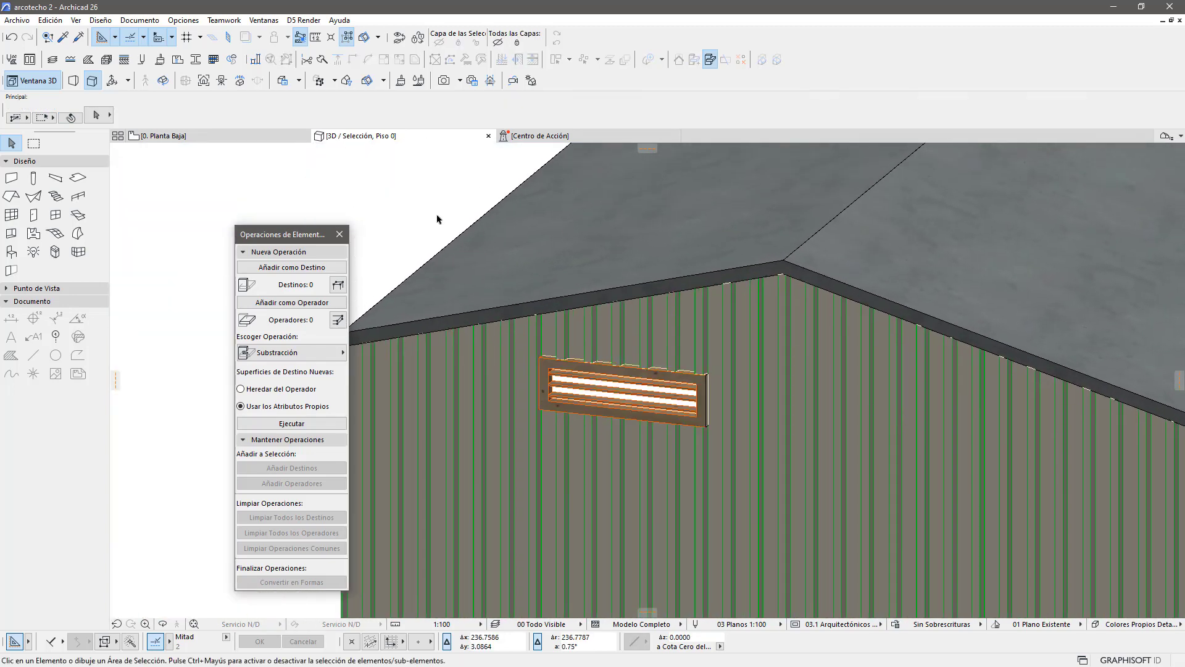
{"action": "scroll", "coordinate": [580, 404], "scroll_direction": "up", "scroll_amount": 1}
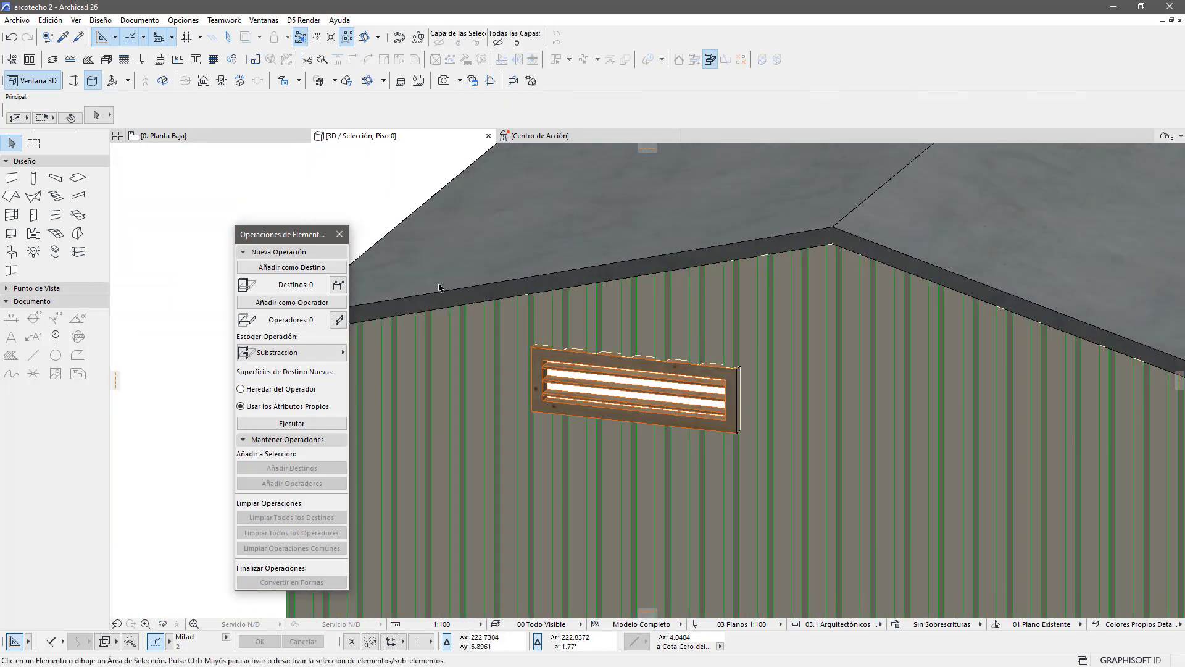
Step: Make the '- Oculto' layer visible in Layer Settings
{"action": "key", "text": "ctrl+l"}
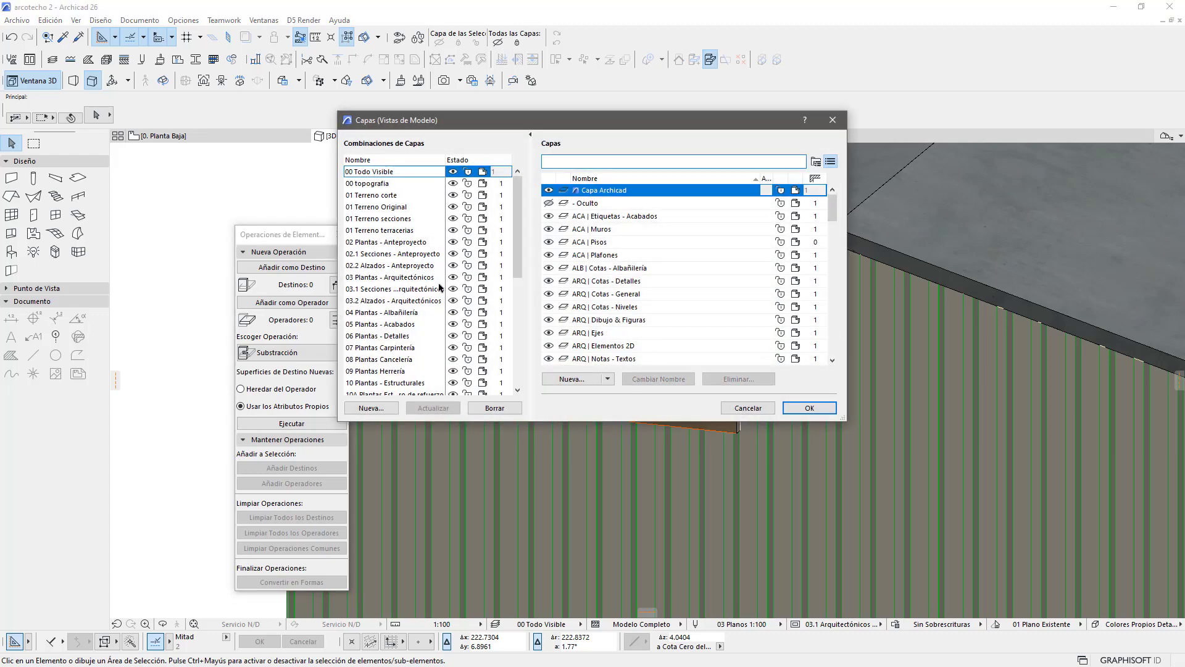
{"action": "left_click", "coordinate": [548, 203]}
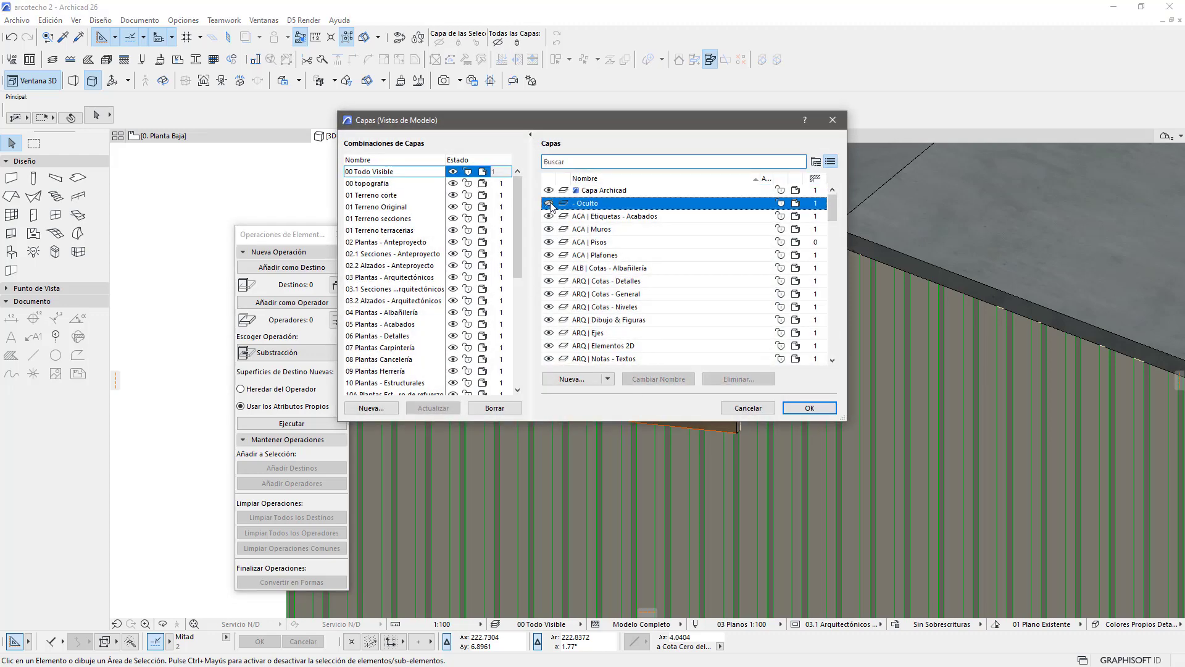
{"action": "left_click", "coordinate": [828, 411]}
{"action": "scroll", "coordinate": [721, 398], "scroll_direction": "up", "scroll_amount": 2}
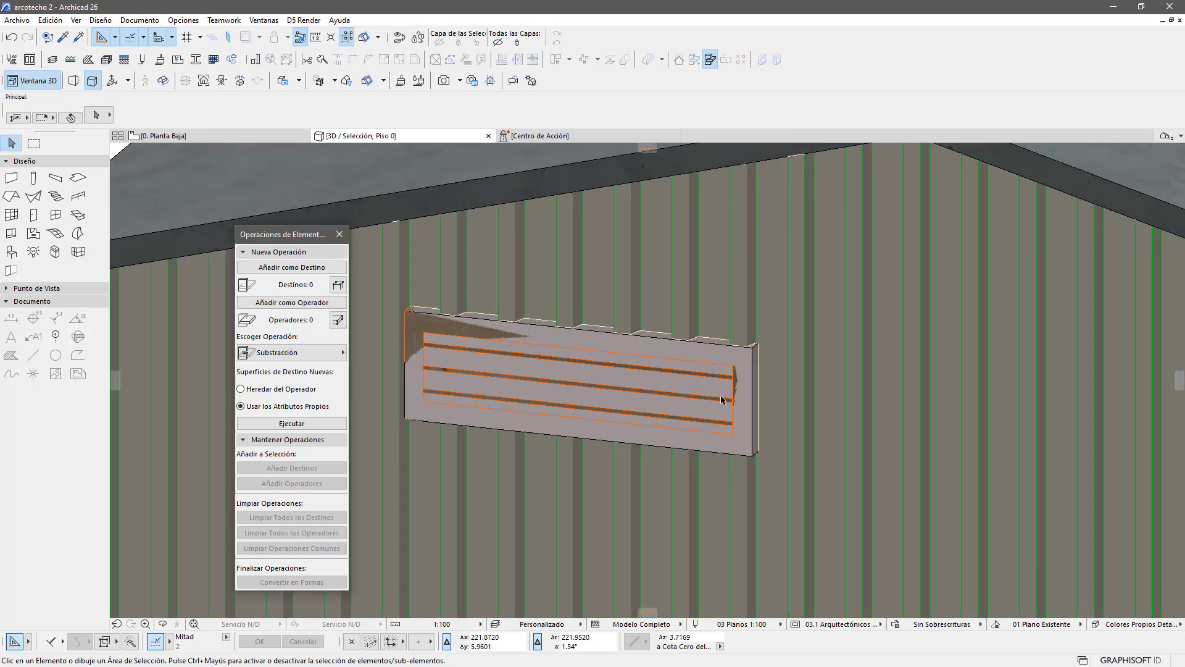
Step: Select the hidden panel wall behind the louvre and orbit out to see the whole gable
{"action": "left_click", "coordinate": [492, 403]}
{"action": "key", "text": "Escape"}
{"action": "left_click", "coordinate": [536, 377]}
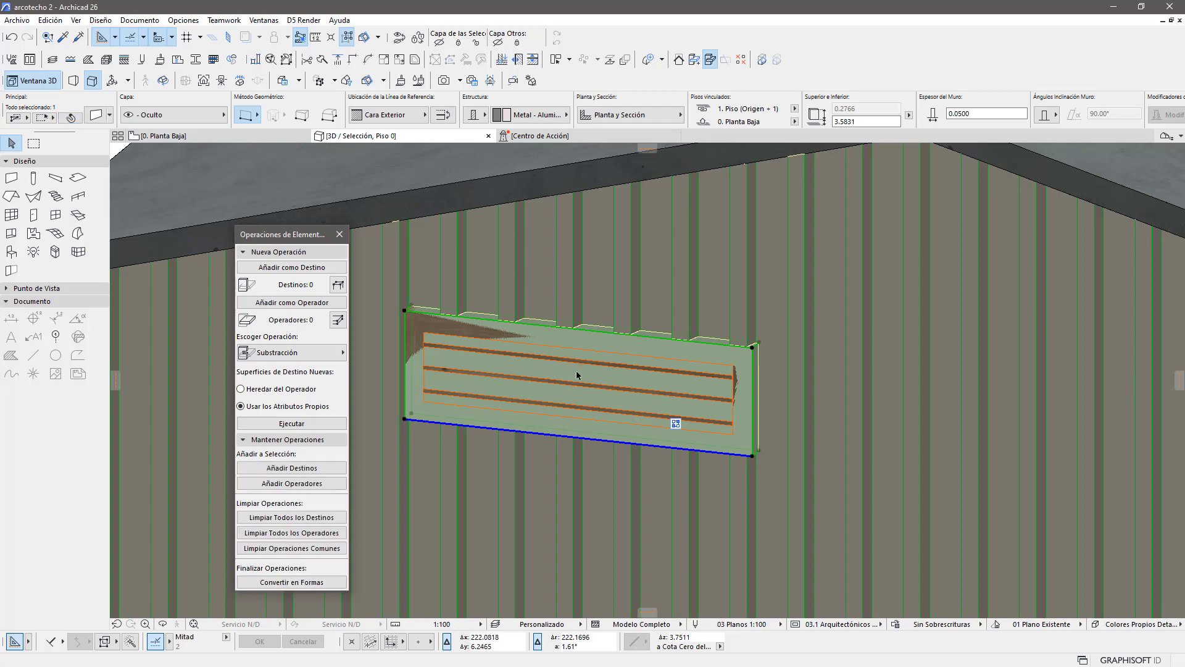
{"action": "scroll", "coordinate": [574, 374], "scroll_direction": "down", "scroll_amount": 3}
{"action": "middle_click_drag", "start_coordinate": [571, 383], "coordinate": [676, 415], "text": "shift"}
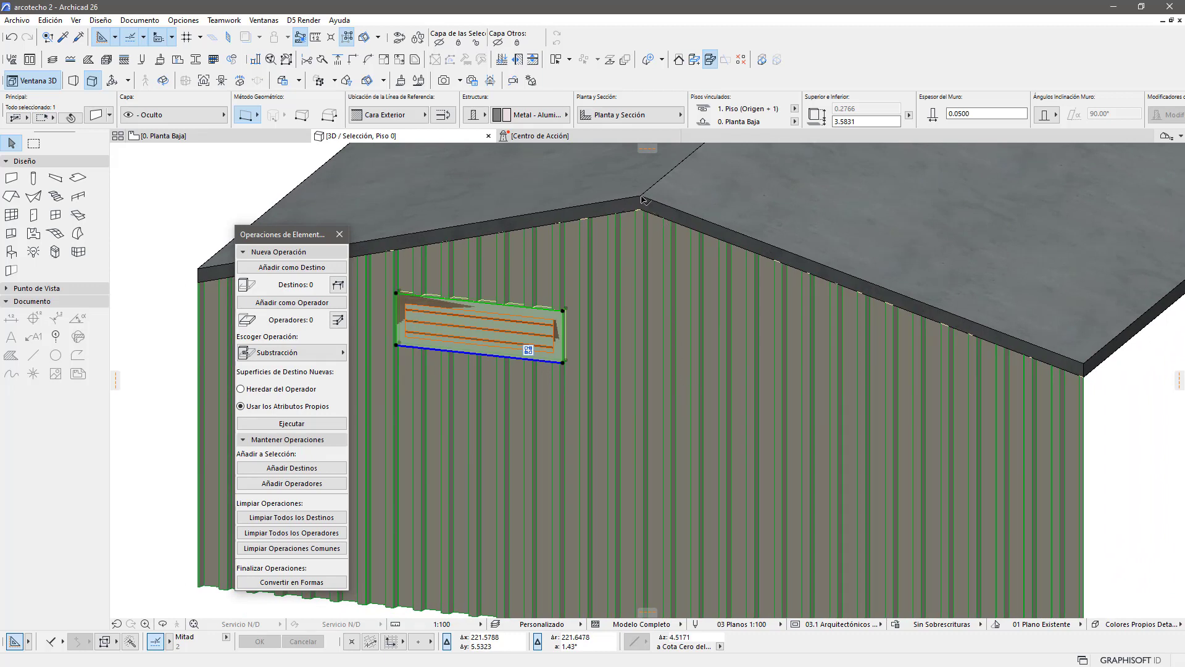
Step: Switch to the 0. Planta Baja plan and deselect the roof
{"action": "left_click", "coordinate": [223, 136]}
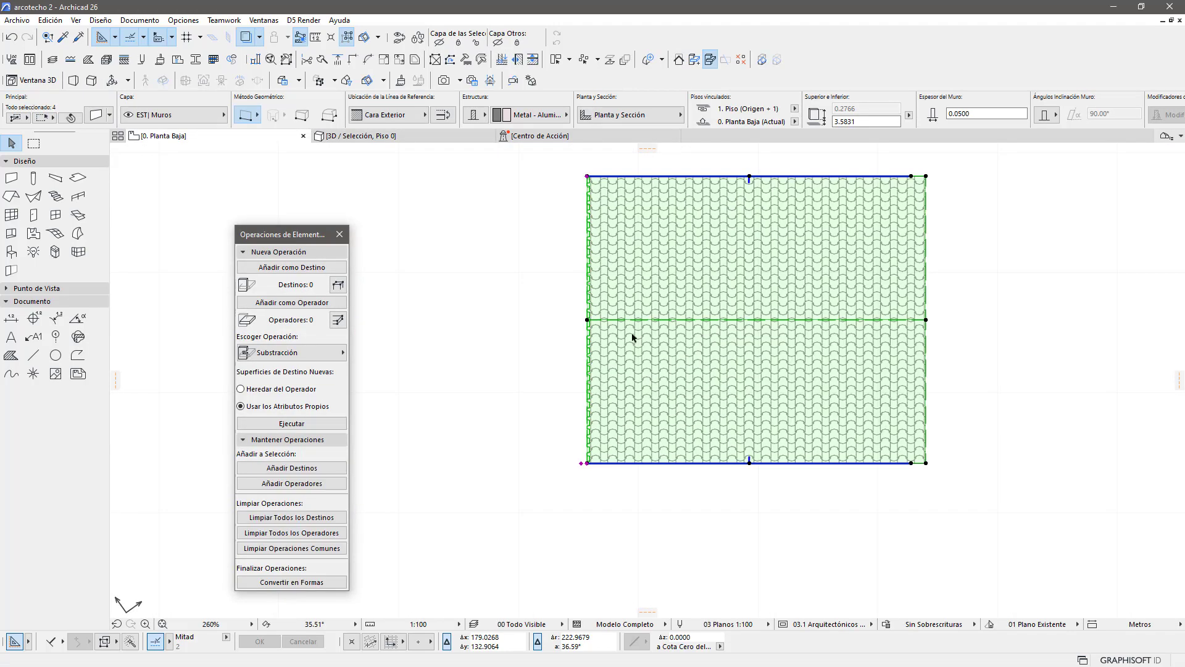
{"action": "scroll", "coordinate": [577, 251], "scroll_direction": "up", "scroll_amount": 3}
{"action": "scroll", "coordinate": [631, 253], "scroll_direction": "up", "scroll_amount": 5}
{"action": "scroll", "coordinate": [548, 317], "scroll_direction": "up", "scroll_amount": 1}
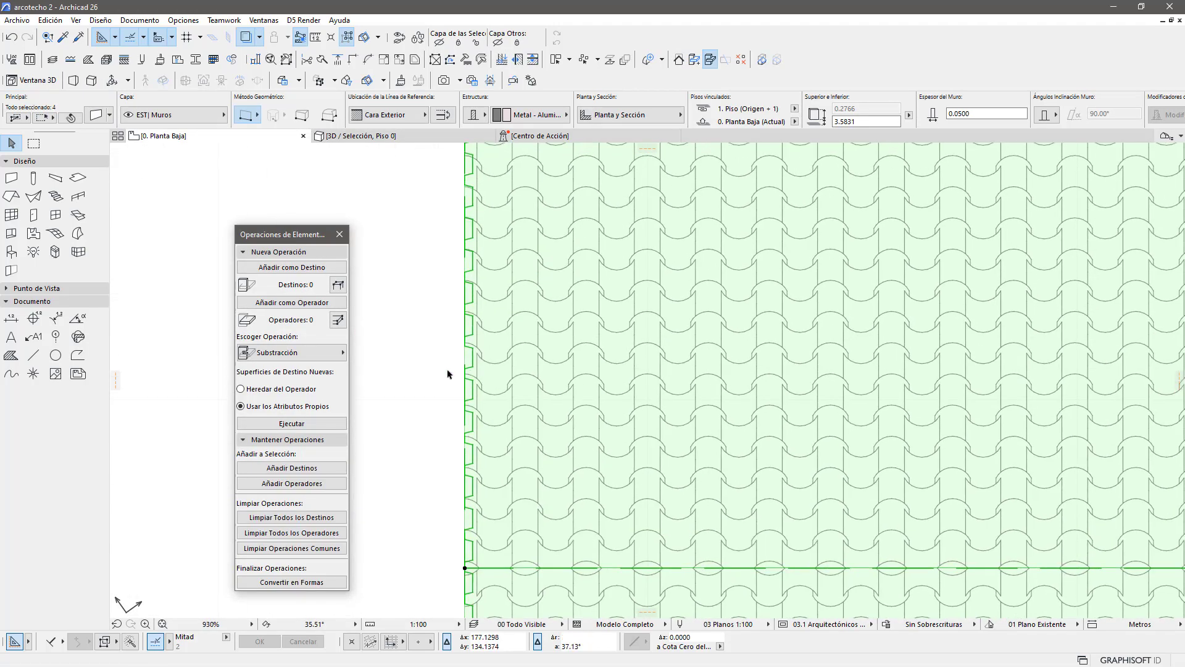
{"action": "left_click", "coordinate": [433, 375]}
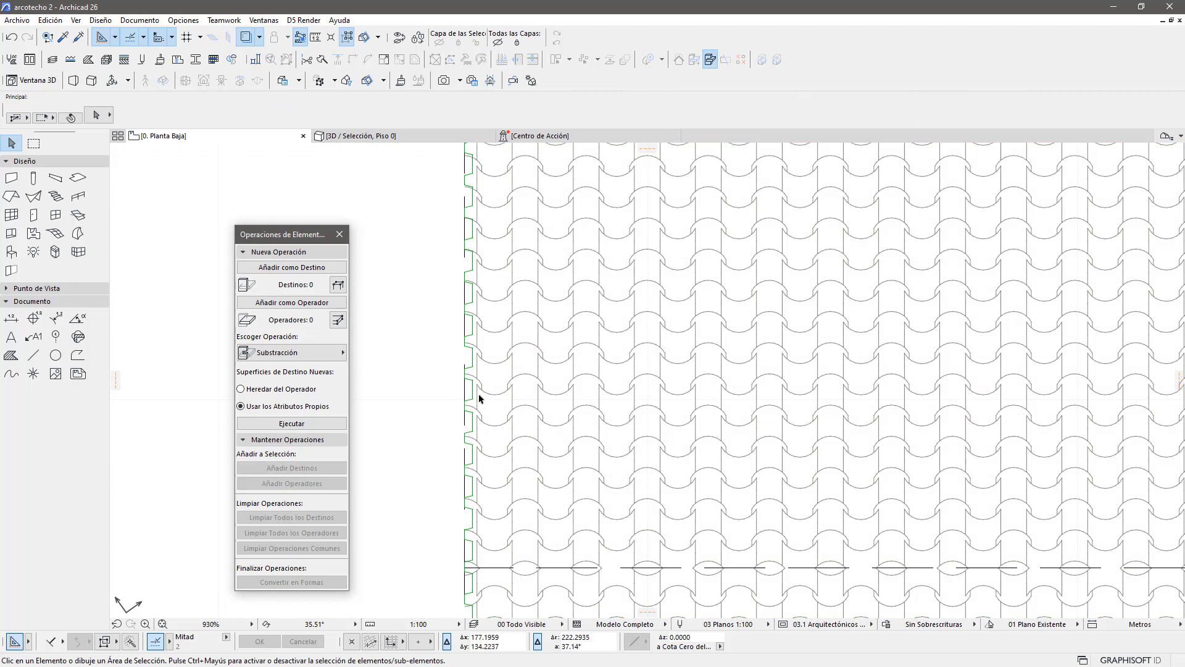
{"action": "scroll", "coordinate": [481, 395], "scroll_direction": "down", "scroll_amount": 2}
{"action": "scroll", "coordinate": [484, 391], "scroll_direction": "down", "scroll_amount": 2}
{"action": "scroll", "coordinate": [513, 371], "scroll_direction": "down", "scroll_amount": 2}
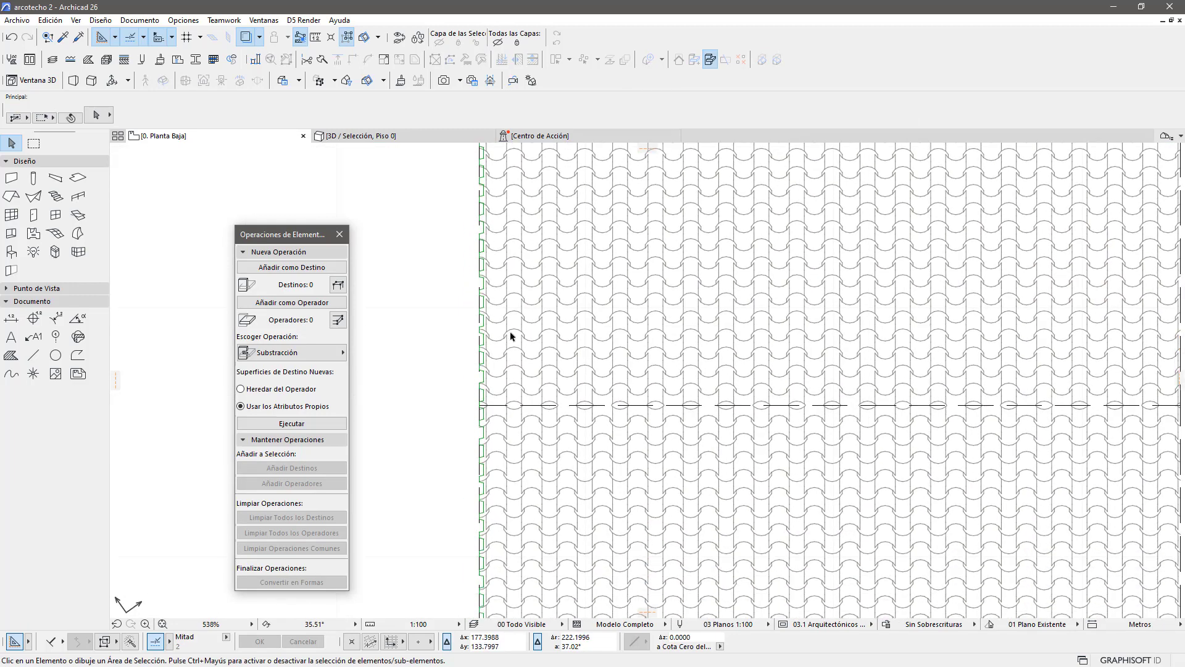
{"action": "scroll", "coordinate": [466, 344], "scroll_direction": "down", "scroll_amount": 2}
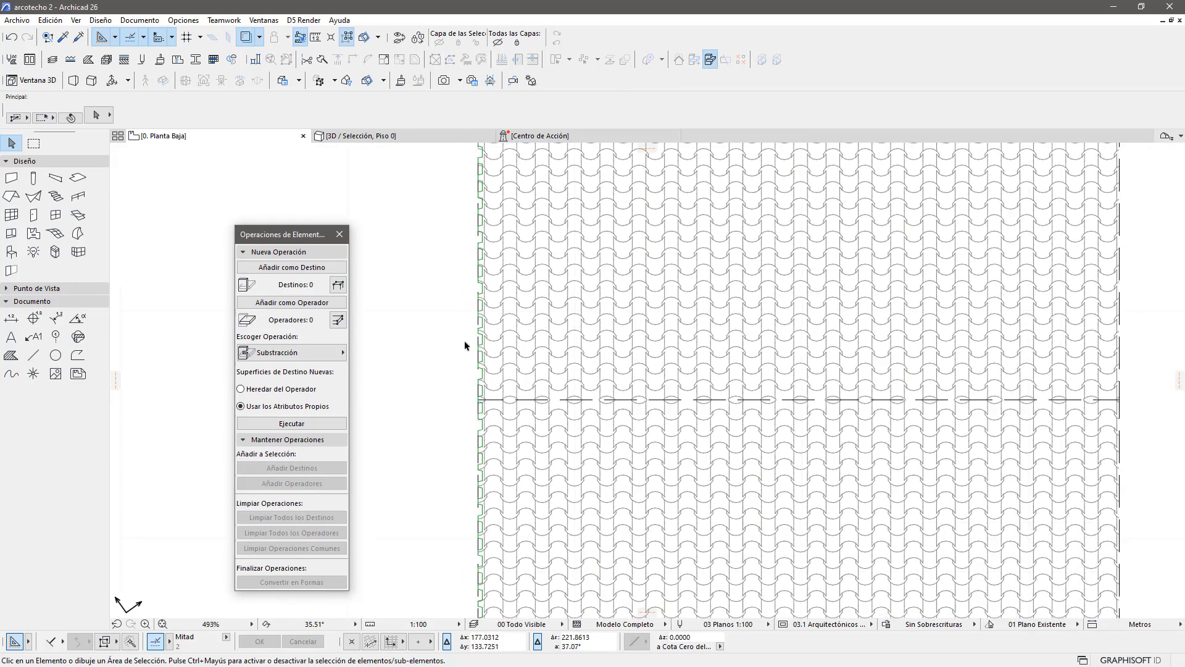
{"action": "scroll", "coordinate": [487, 285], "scroll_direction": "down", "scroll_amount": 2}
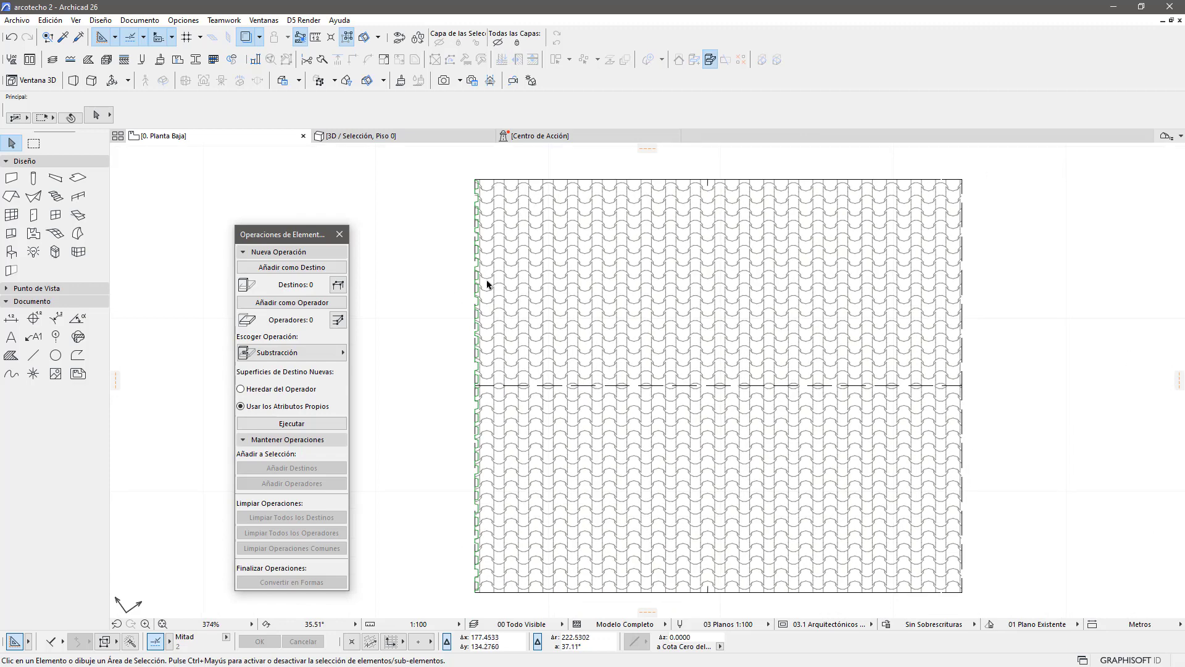
Step: Change the plan story to 1. Piso and locate the short panel wall
{"action": "right_click", "coordinate": [259, 137]}
{"action": "left_click", "coordinate": [312, 233]}
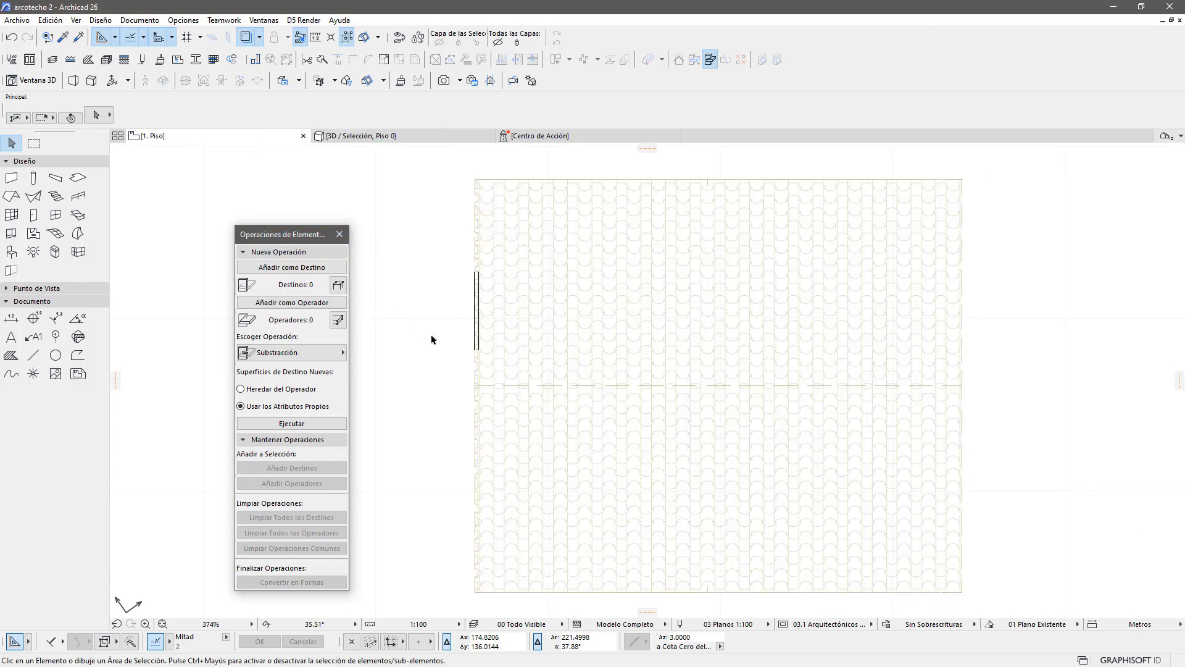
{"action": "scroll", "coordinate": [487, 309], "scroll_direction": "up", "scroll_amount": 6}
{"action": "scroll", "coordinate": [460, 241], "scroll_direction": "up", "scroll_amount": 6}
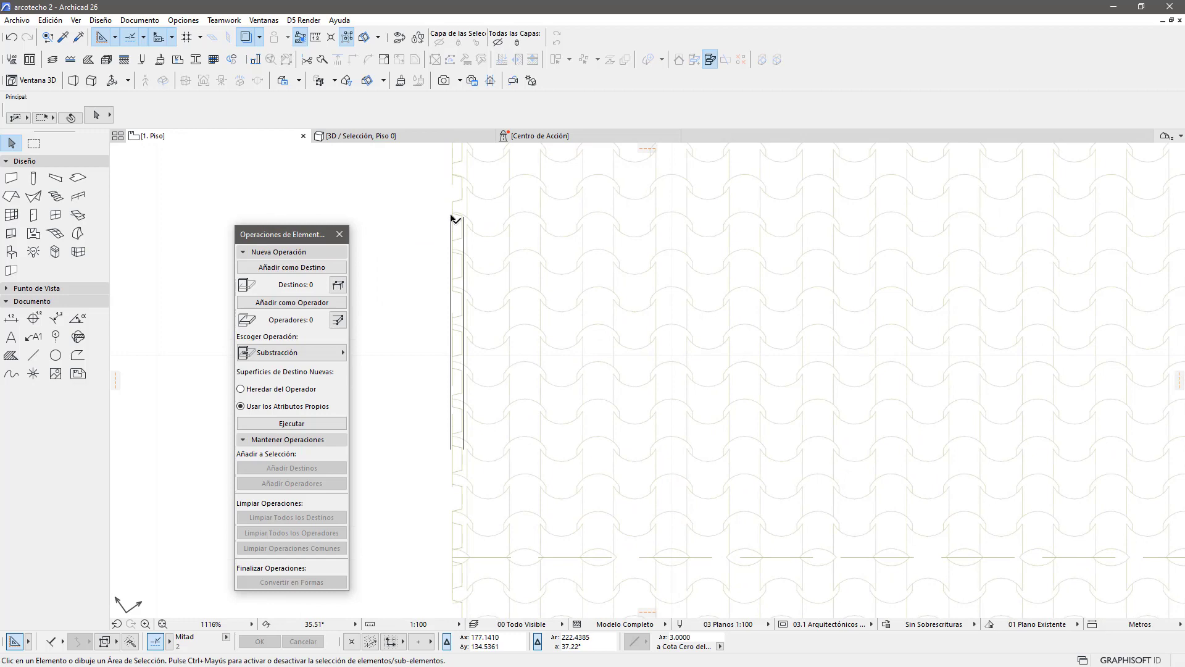
{"action": "left_click", "coordinate": [455, 220]}
{"action": "scroll", "coordinate": [426, 464], "scroll_direction": "down", "scroll_amount": 6}
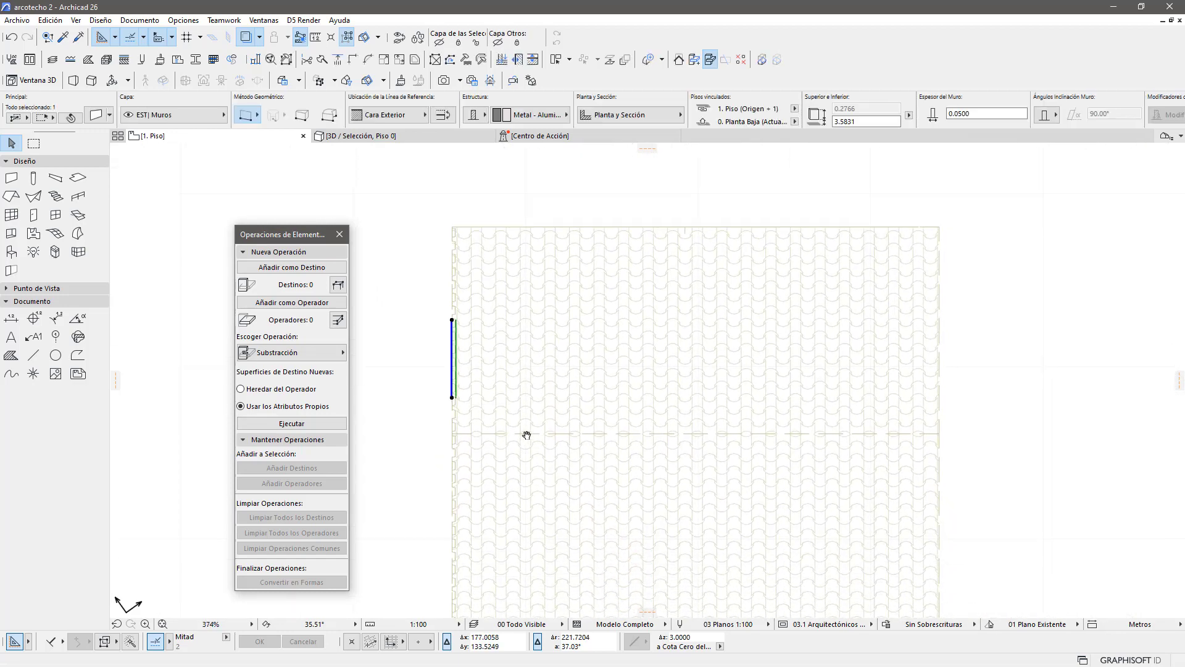
{"action": "middle_click_drag", "start_coordinate": [527, 435], "coordinate": [526, 390]}
{"action": "middle_click_drag", "start_coordinate": [424, 399], "coordinate": [442, 371]}
{"action": "left_click", "coordinate": [444, 353]}
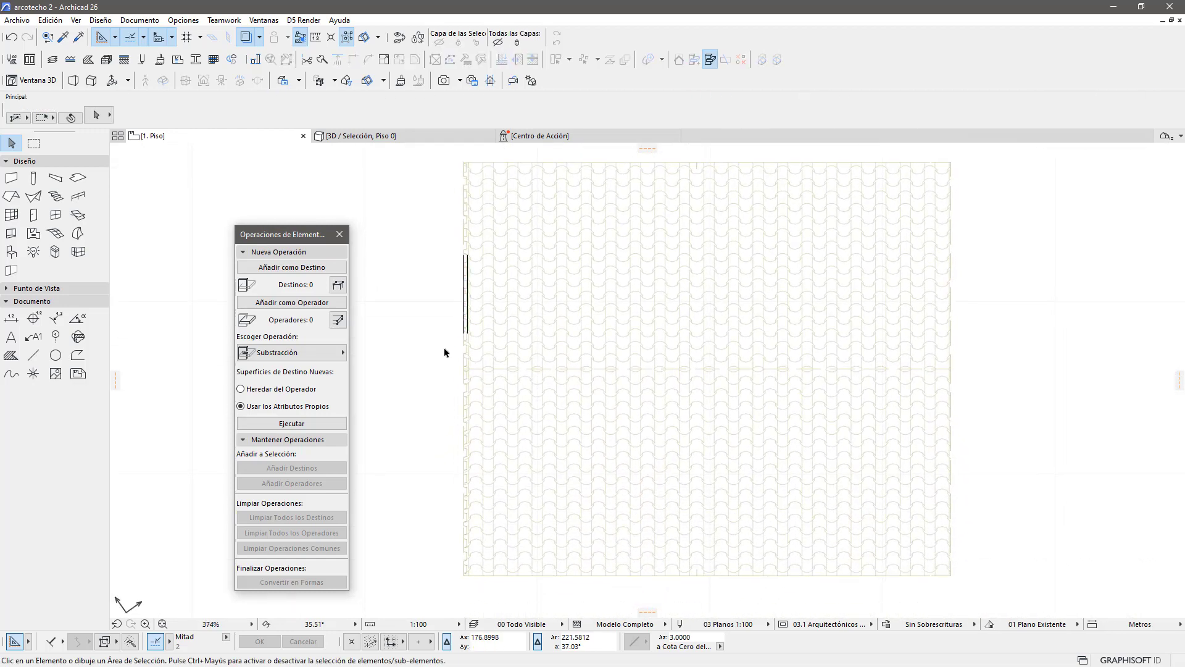
Step: Switch the plan to 2. Piso and back to 1. Piso, then select the panel wall at the roof edge
{"action": "right_click", "coordinate": [241, 140]}
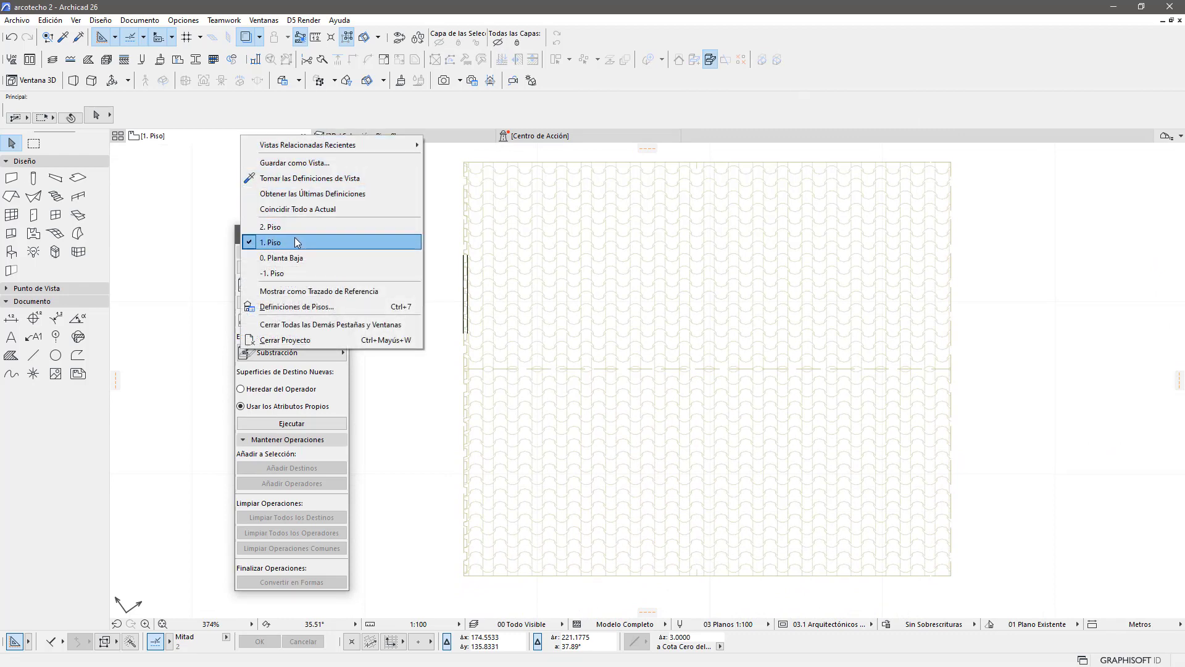
{"action": "left_click", "coordinate": [265, 240]}
{"action": "right_click", "coordinate": [266, 134]}
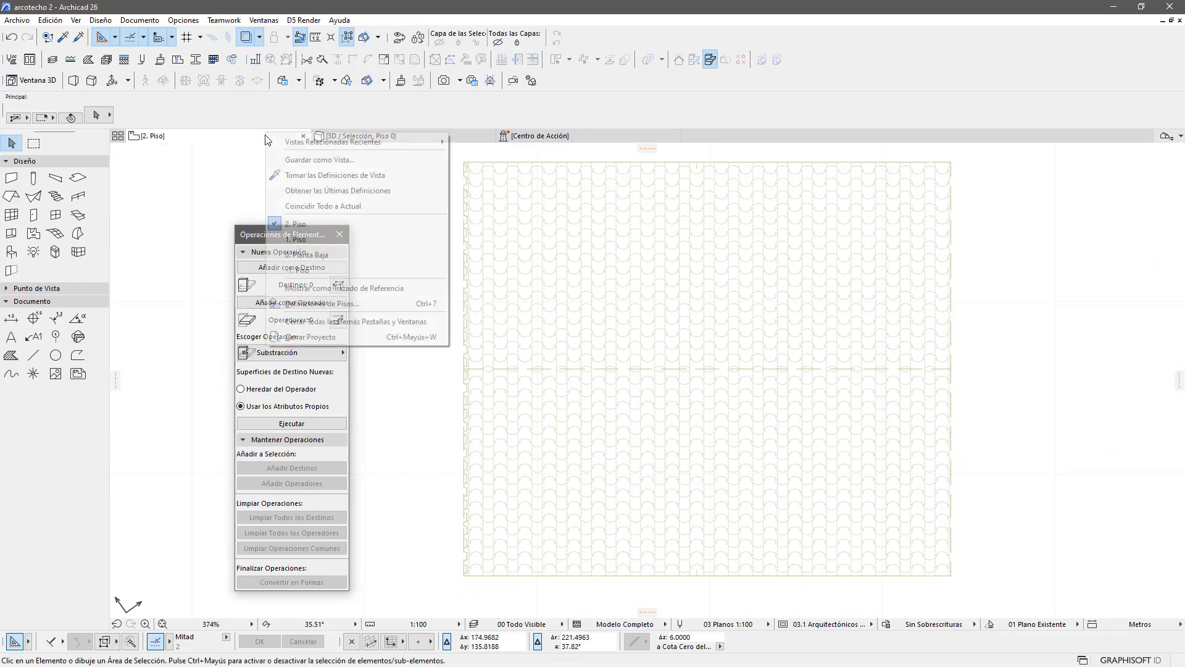
{"action": "left_click", "coordinate": [281, 239]}
{"action": "scroll", "coordinate": [456, 300], "scroll_direction": "up", "scroll_amount": 2}
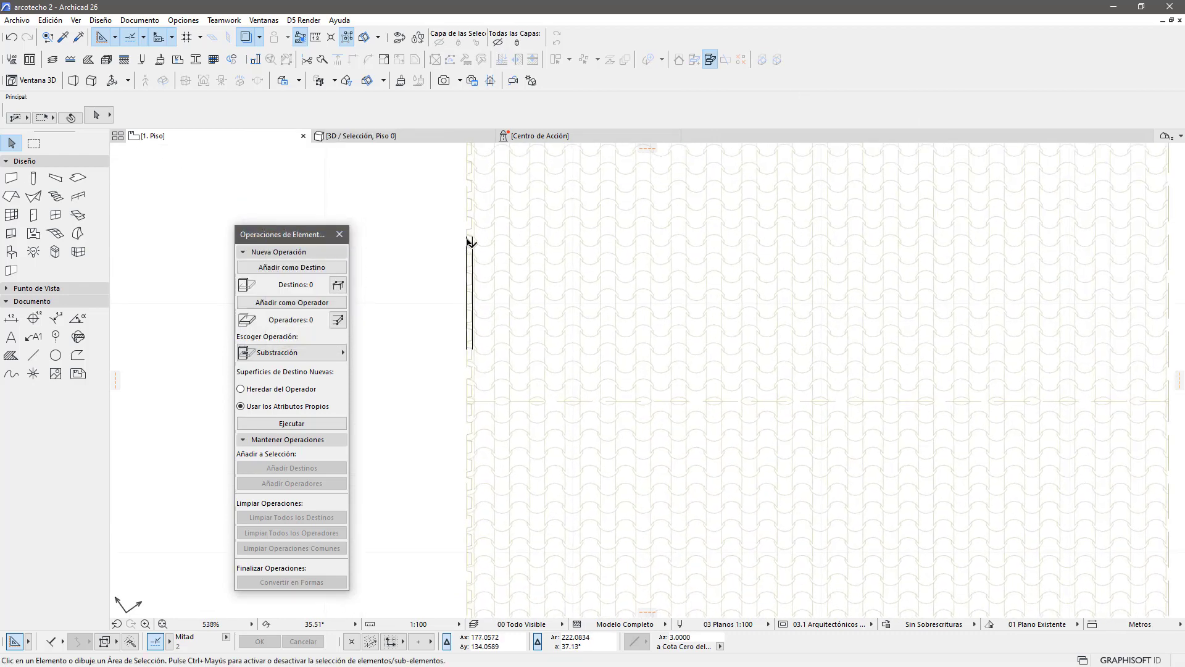
{"action": "left_click", "coordinate": [466, 309]}
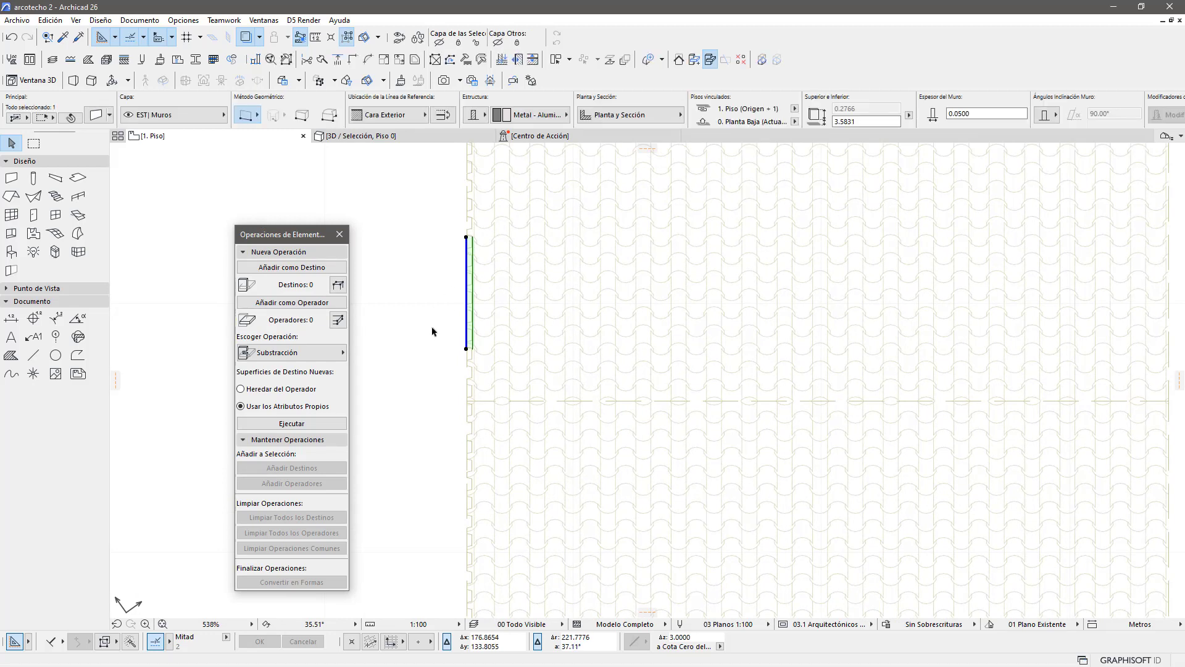
Step: Start moving the panel wall with Ctrl+D, then cancel the move
{"action": "key", "text": "ctrl+d"}
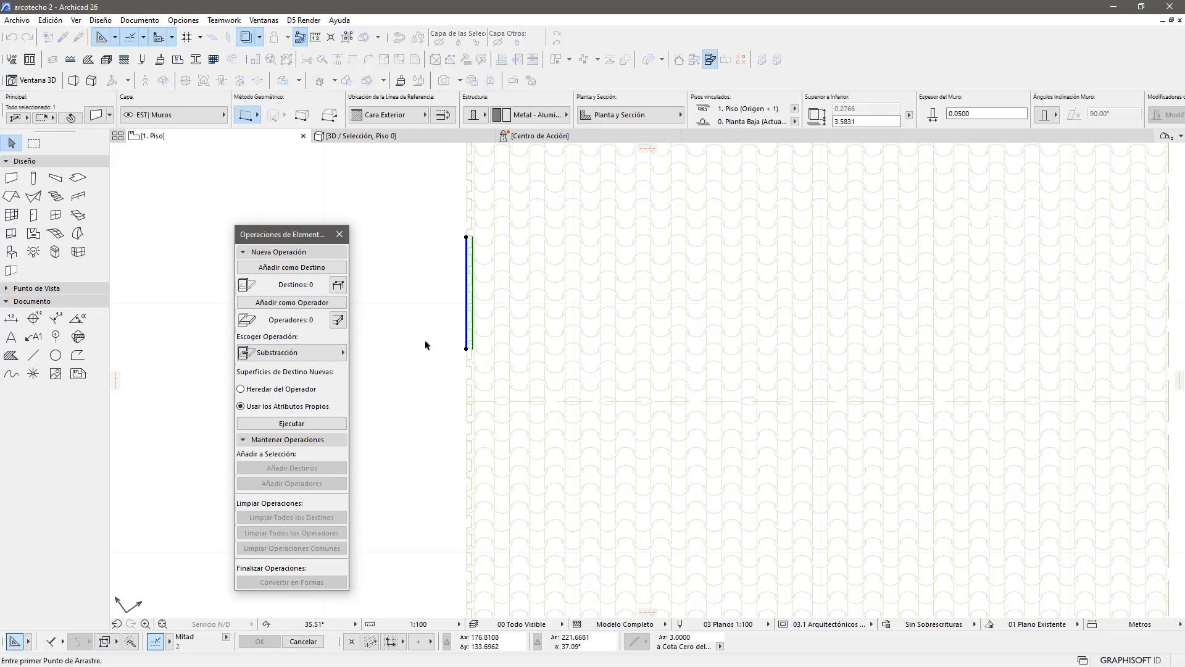
{"action": "right_click", "coordinate": [425, 344]}
{"action": "left_click", "coordinate": [513, 344]}
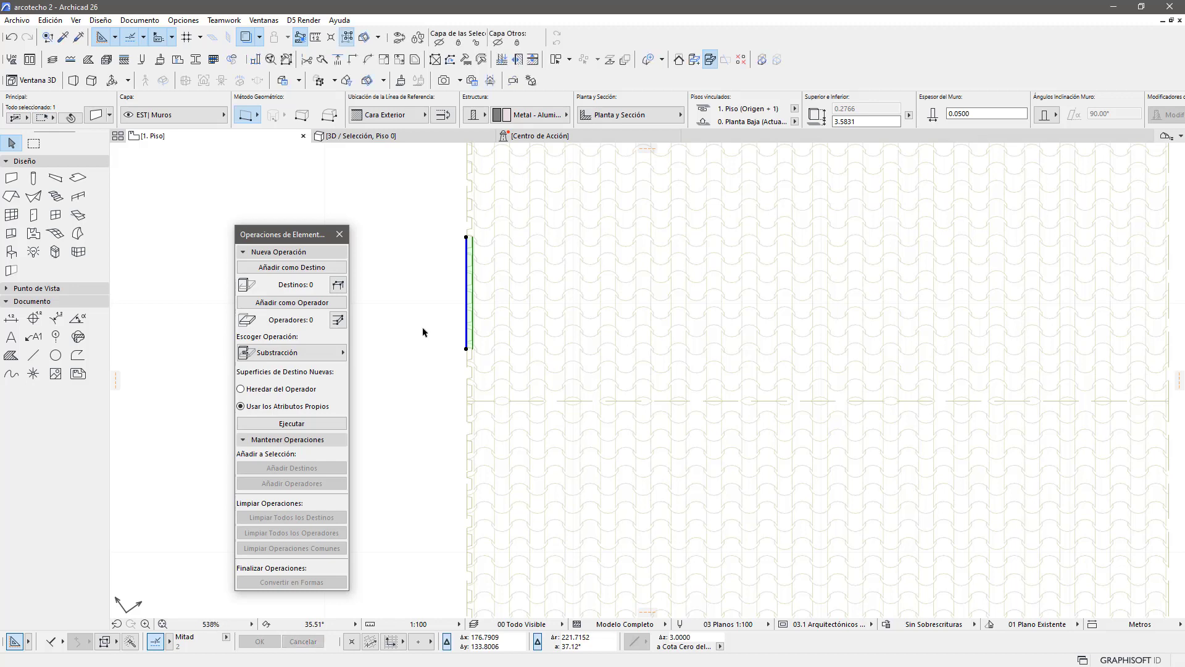
Step: Mirror-copy the short panel wall across a horizontal axis with Copia simétrica, then view it in 3D
{"action": "right_click", "coordinate": [430, 267]}
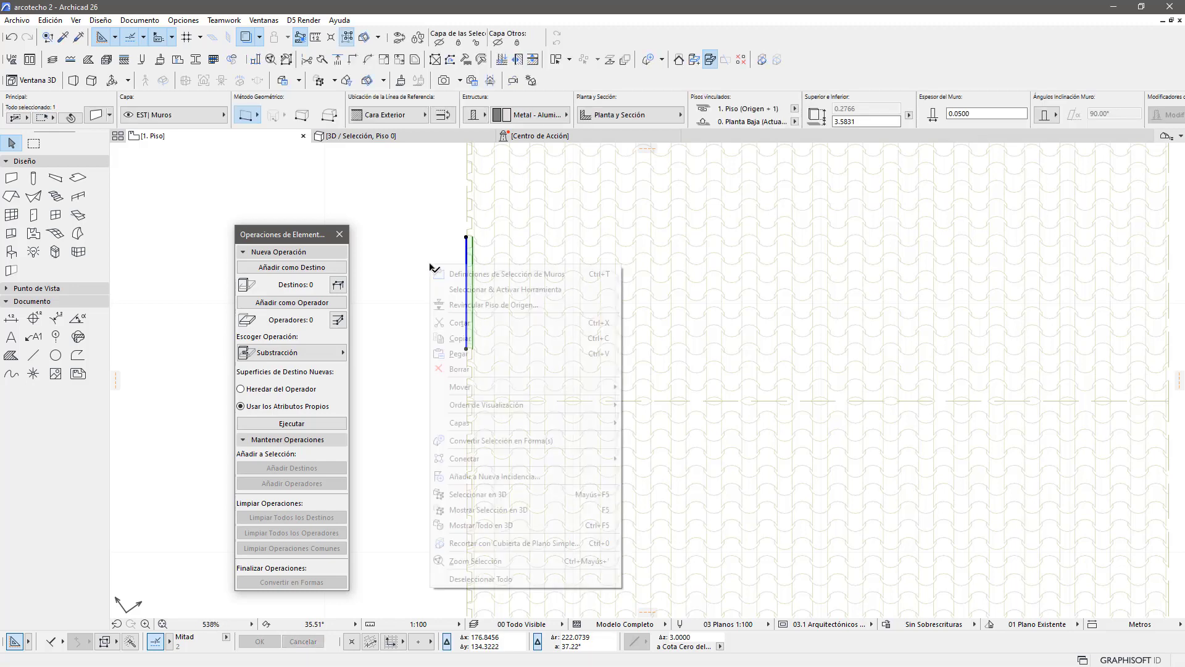
{"action": "mouse_move", "coordinate": [524, 387]}
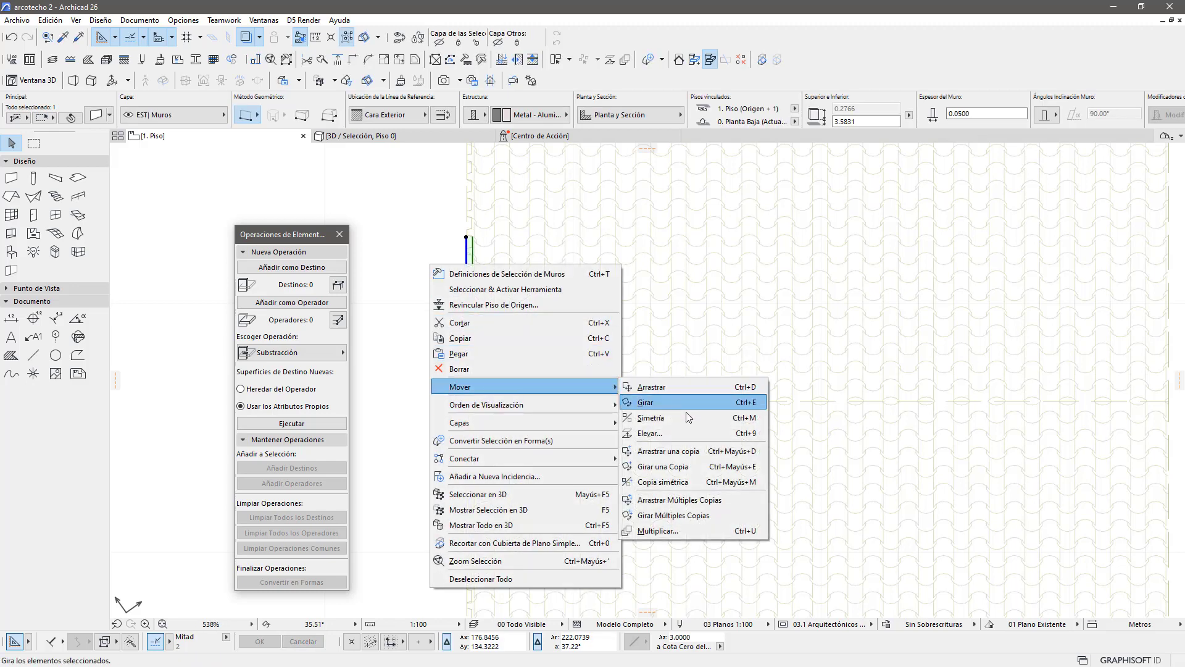
{"action": "left_click", "coordinate": [683, 488]}
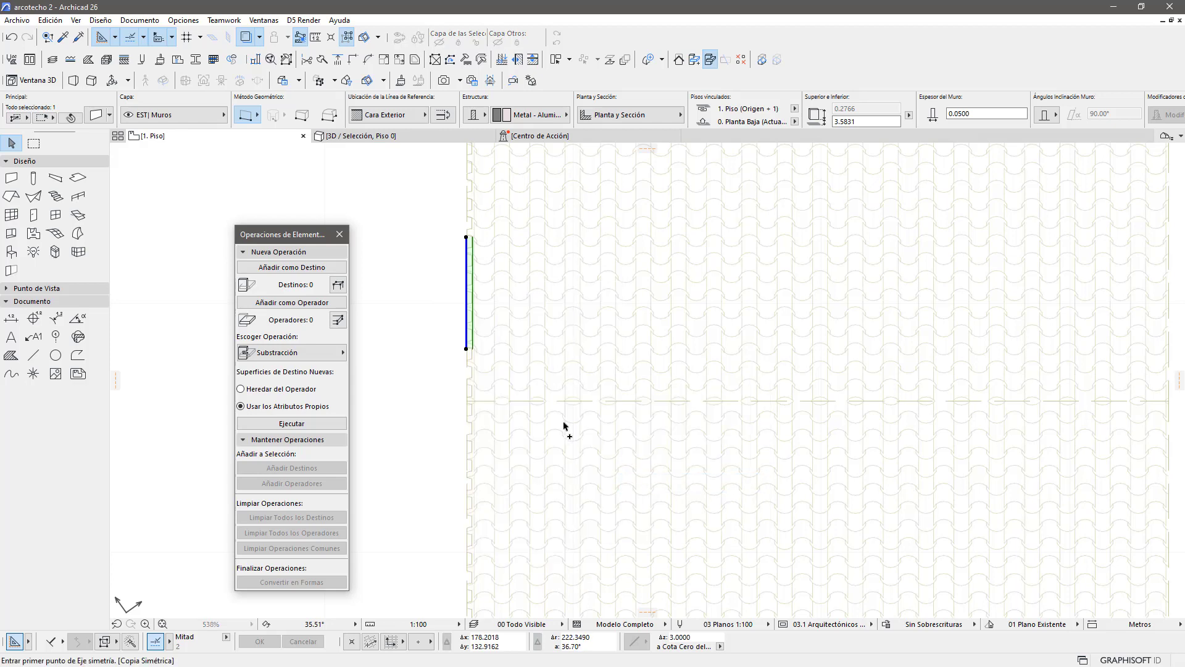
{"action": "left_click", "coordinate": [468, 402]}
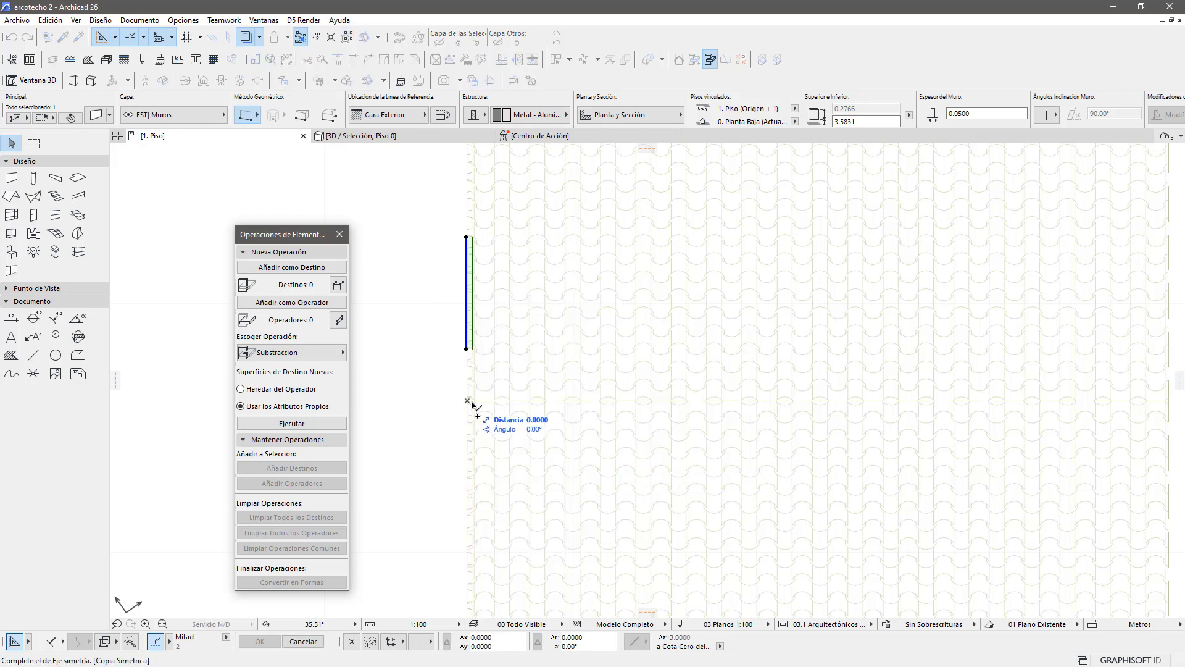
{"action": "left_click", "coordinate": [565, 402]}
{"action": "left_click", "coordinate": [425, 452]}
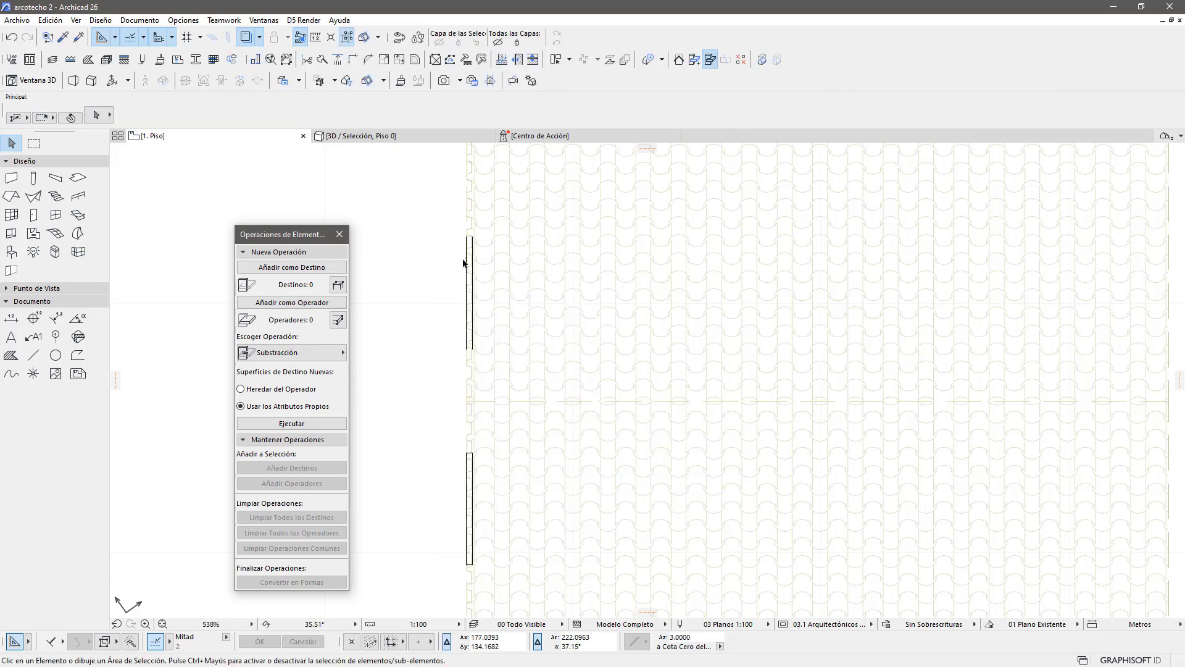
{"action": "left_click", "coordinate": [448, 137]}
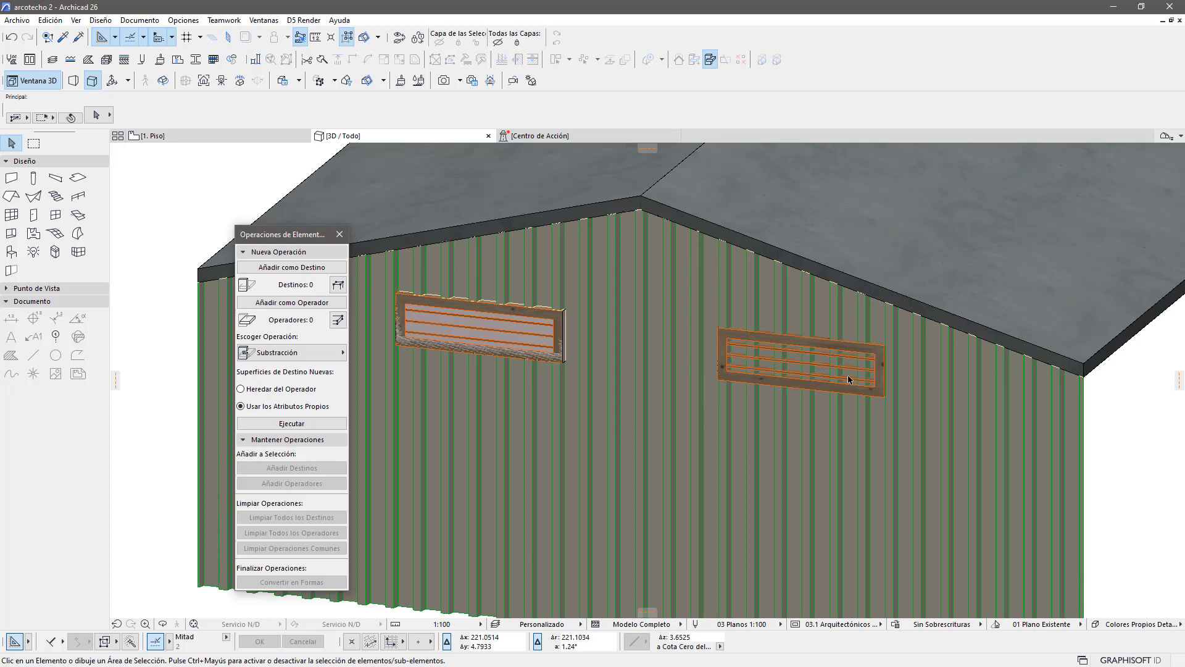
Step: Mirror-copy the left window's cutting panel across the roof ridge onto the right louvred window
{"action": "left_click", "coordinate": [883, 352]}
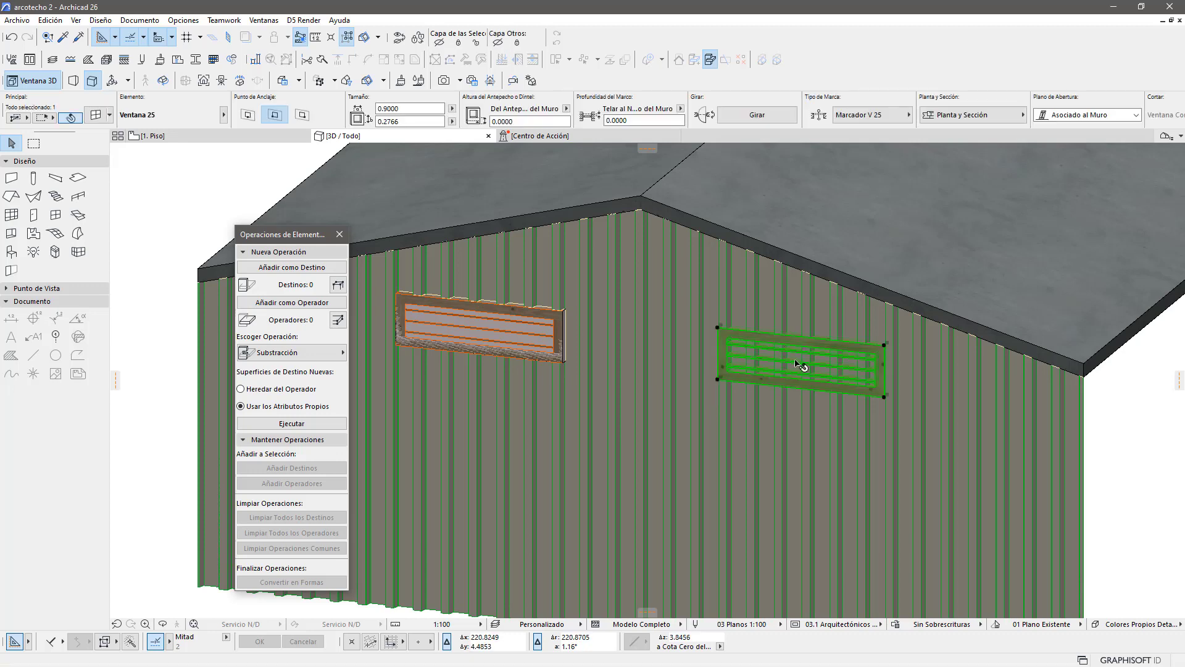
{"action": "left_click", "coordinate": [1122, 449]}
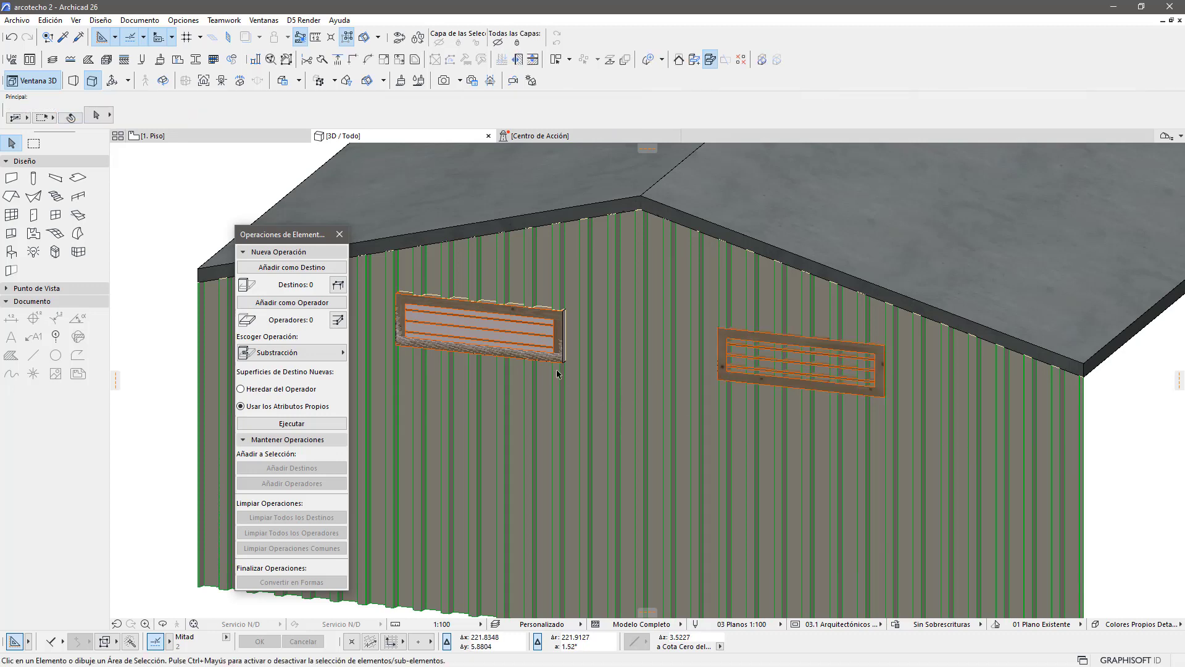
{"action": "left_click", "coordinate": [525, 337]}
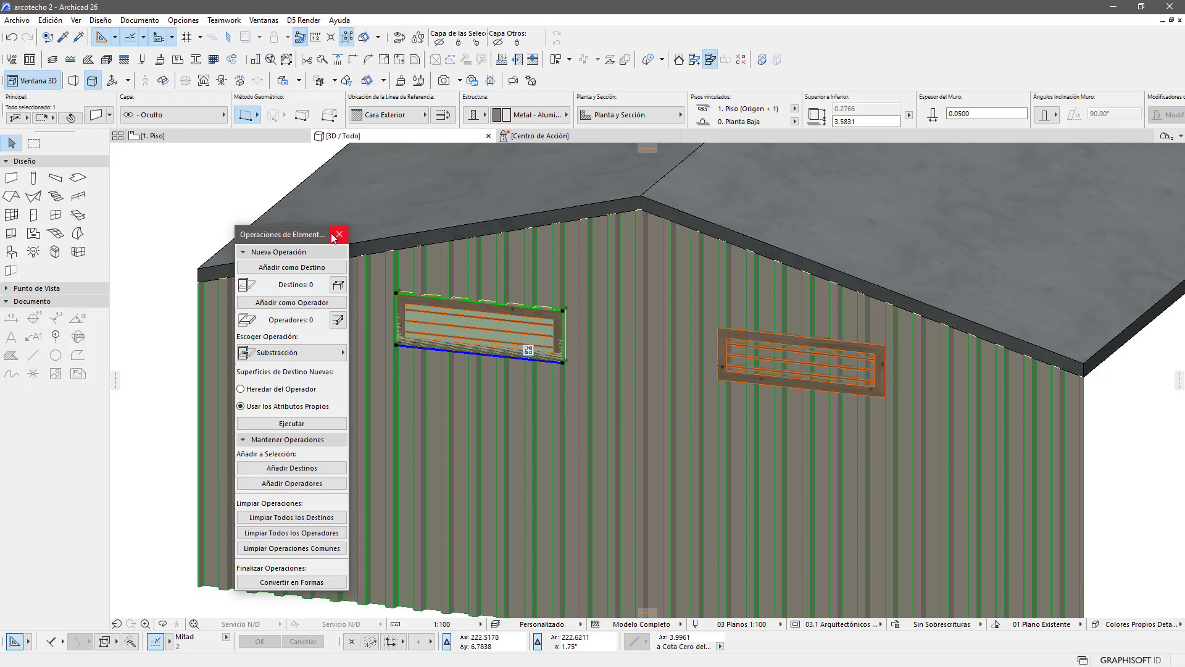
{"action": "right_click", "coordinate": [222, 170]}
{"action": "mouse_move", "coordinate": [301, 246]}
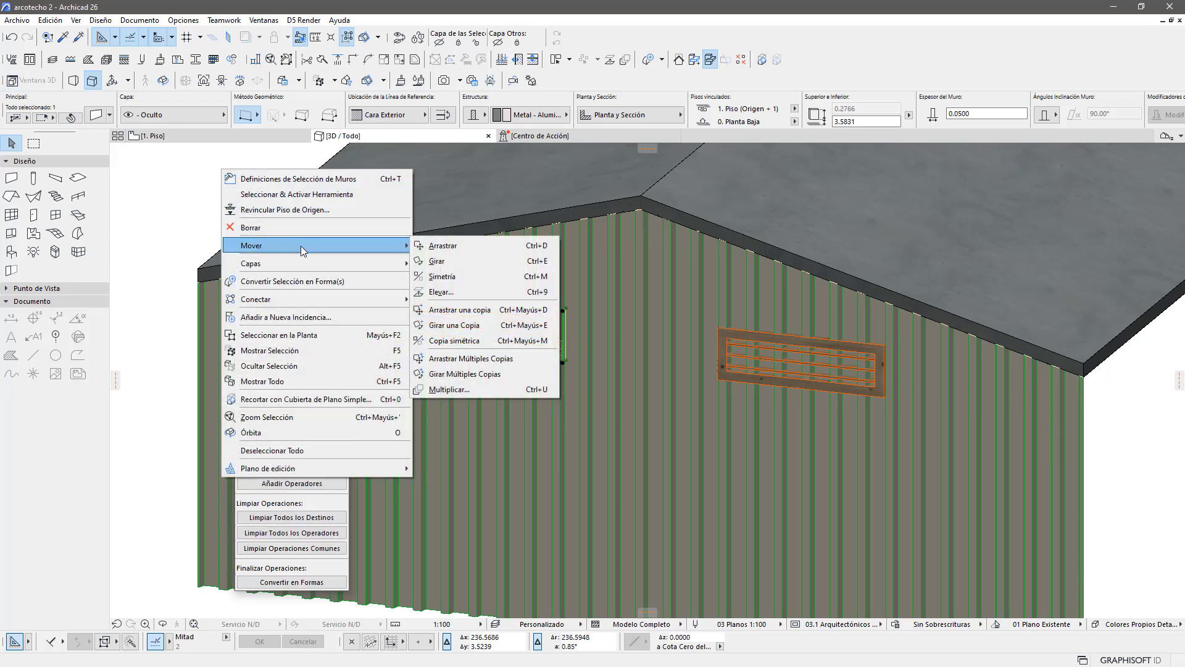
{"action": "left_click", "coordinate": [464, 340]}
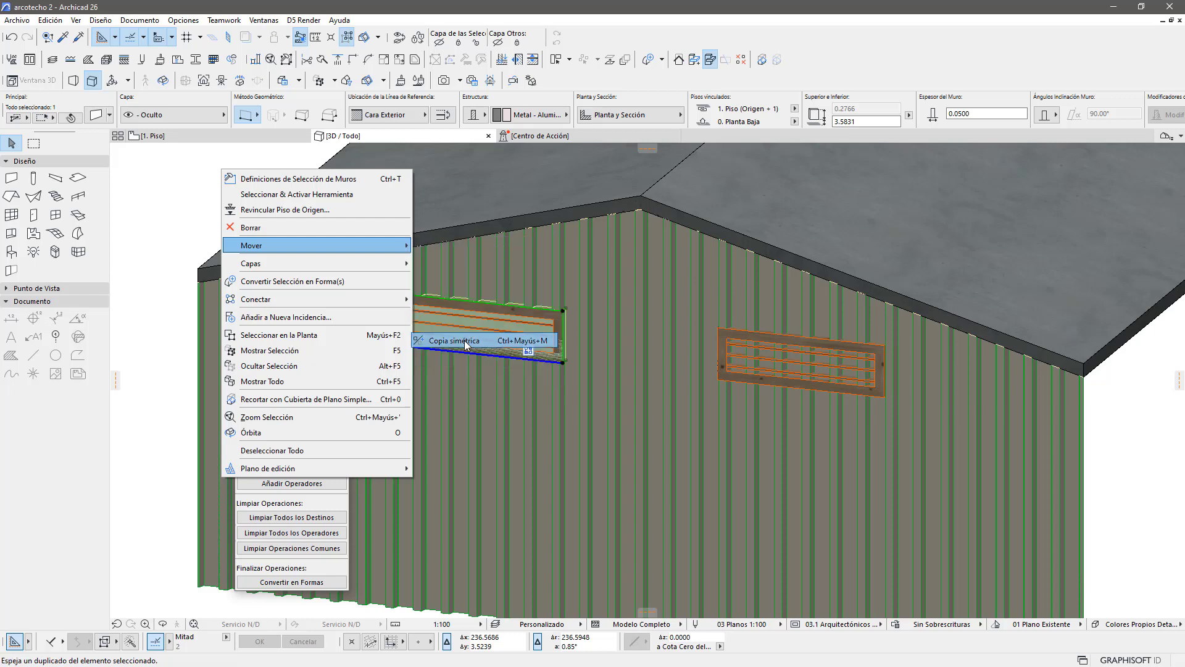
{"action": "left_click", "coordinate": [640, 196]}
{"action": "middle_click_drag", "start_coordinate": [645, 199], "coordinate": [534, 292]}
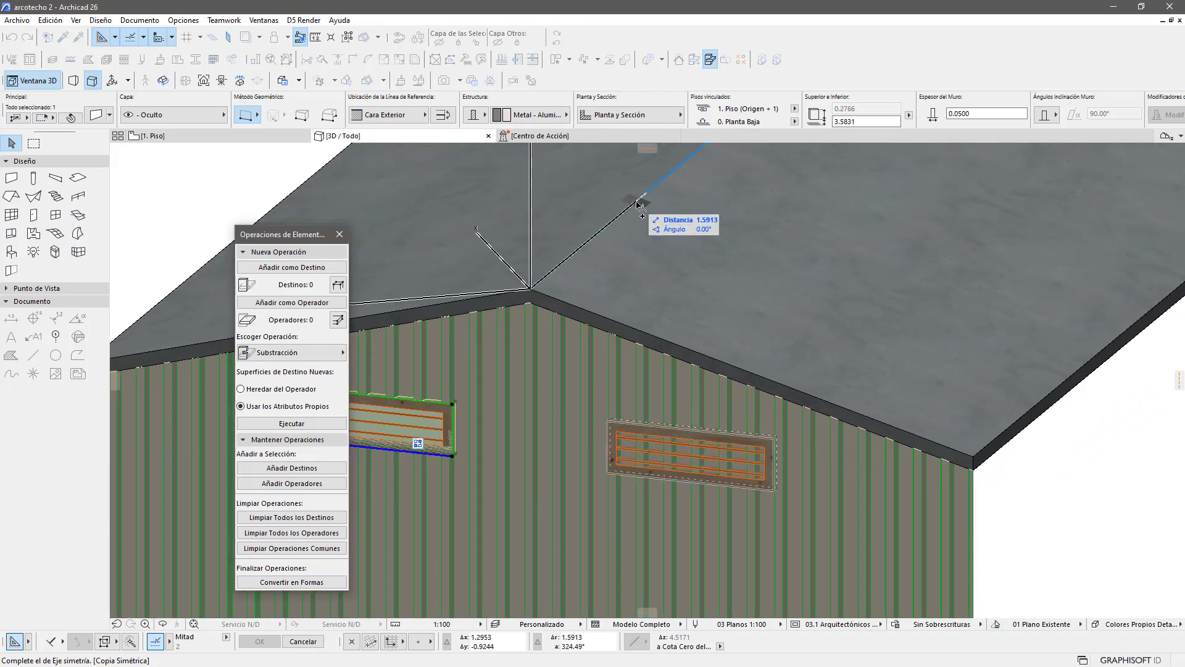
{"action": "left_click", "coordinate": [639, 204]}
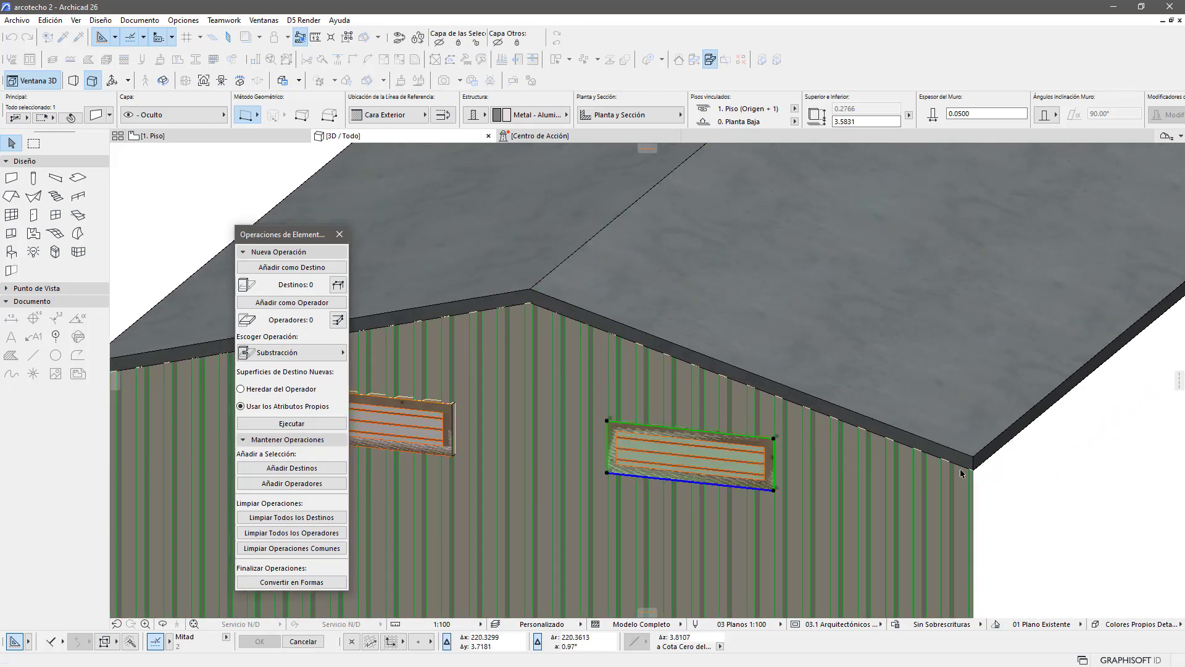
{"action": "middle_click_drag", "start_coordinate": [744, 455], "coordinate": [710, 366]}
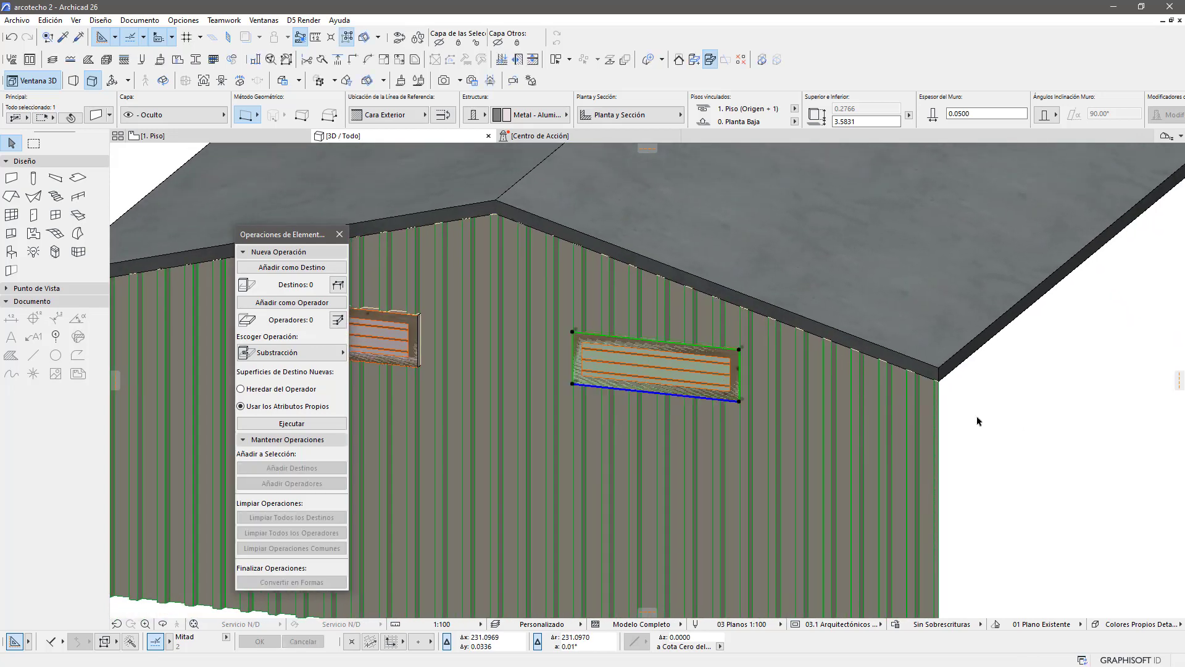
Step: Subtract the mirrored panel (Operador) from the corrugated cladding wall (Destino) with Substracción
{"action": "left_click", "coordinate": [315, 303]}
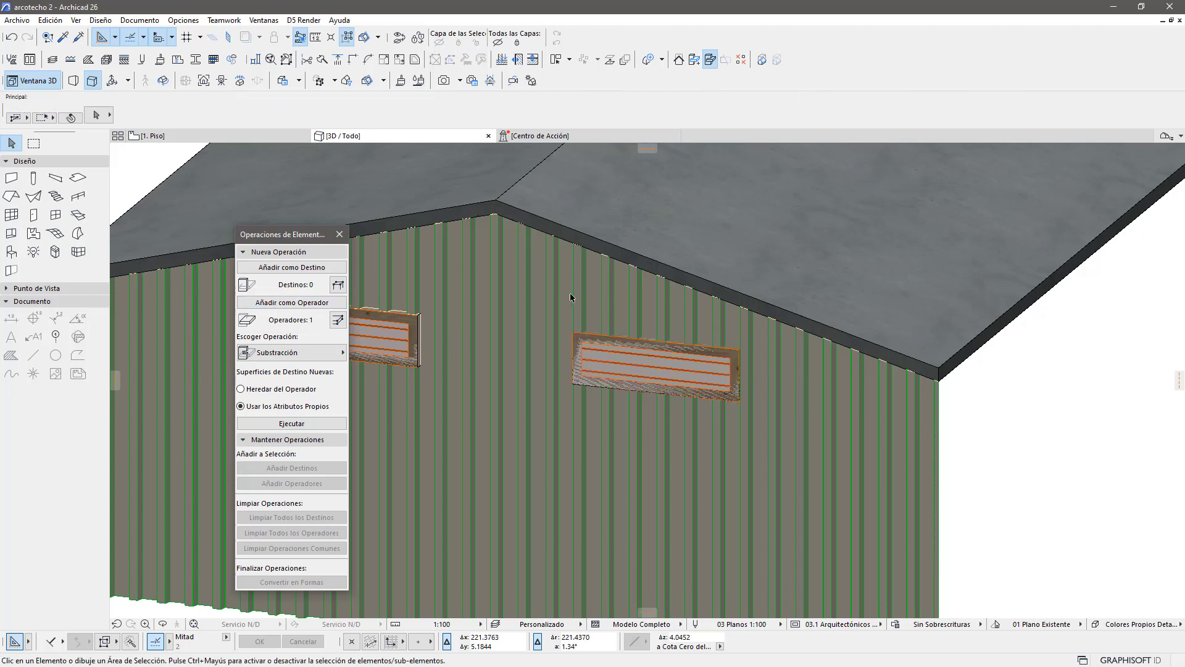
{"action": "left_click", "coordinate": [574, 300]}
{"action": "left_click", "coordinate": [326, 268]}
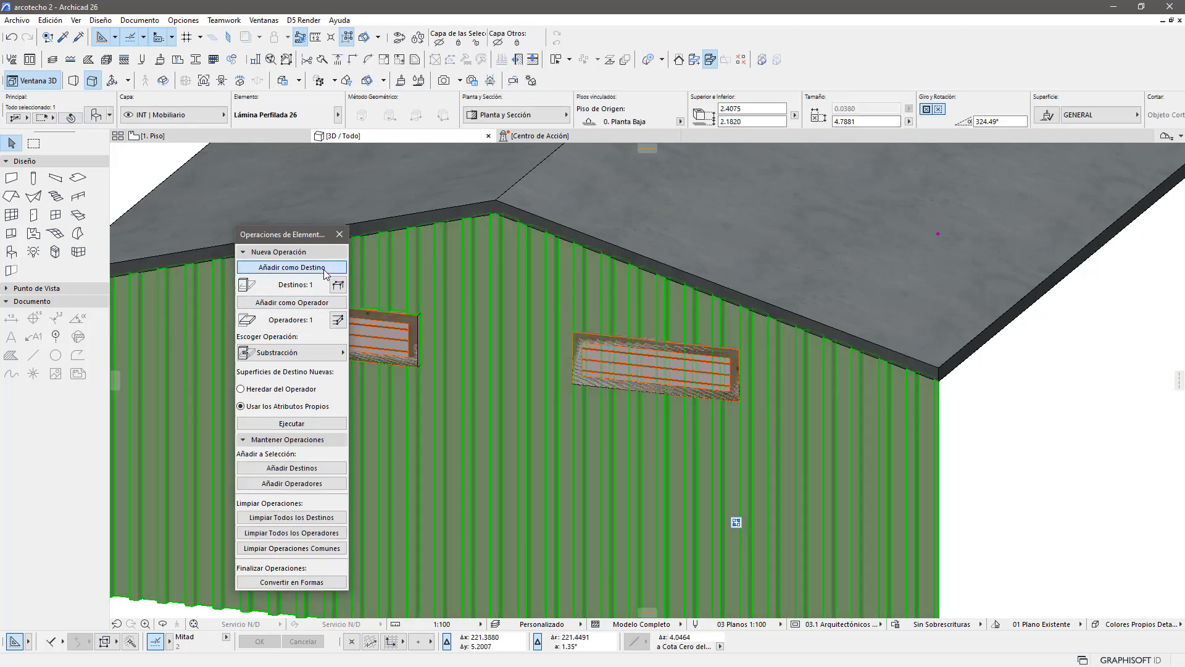
{"action": "left_click", "coordinate": [309, 424]}
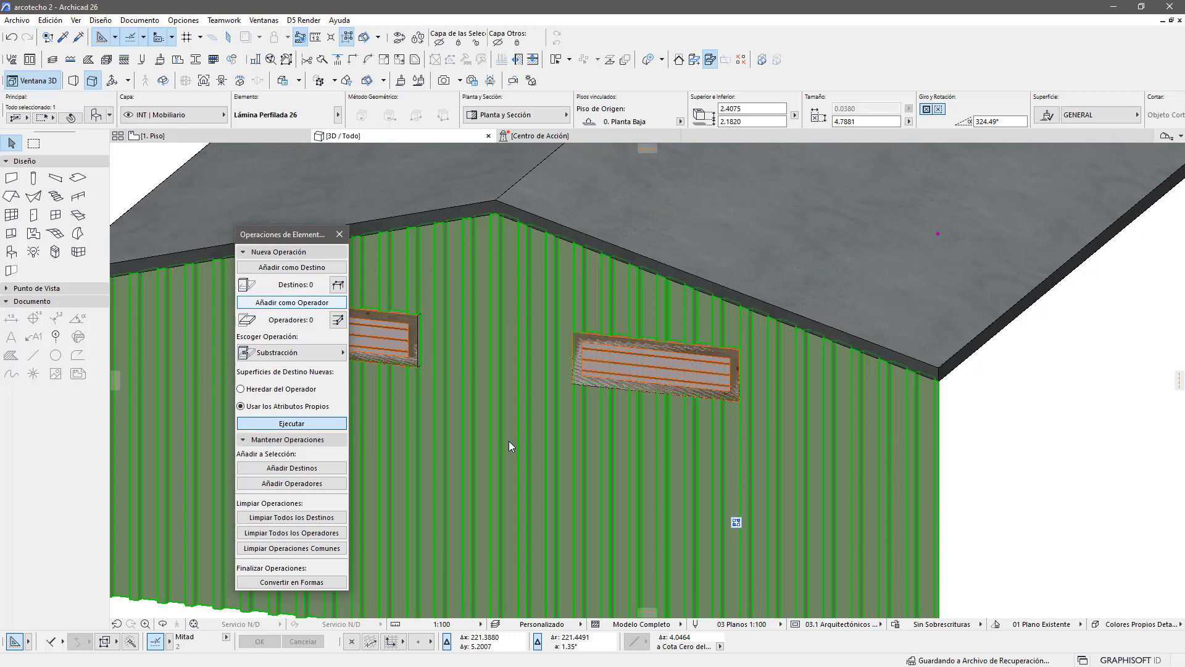
{"action": "left_click", "coordinate": [1058, 436]}
{"action": "left_click", "coordinate": [553, 625]}
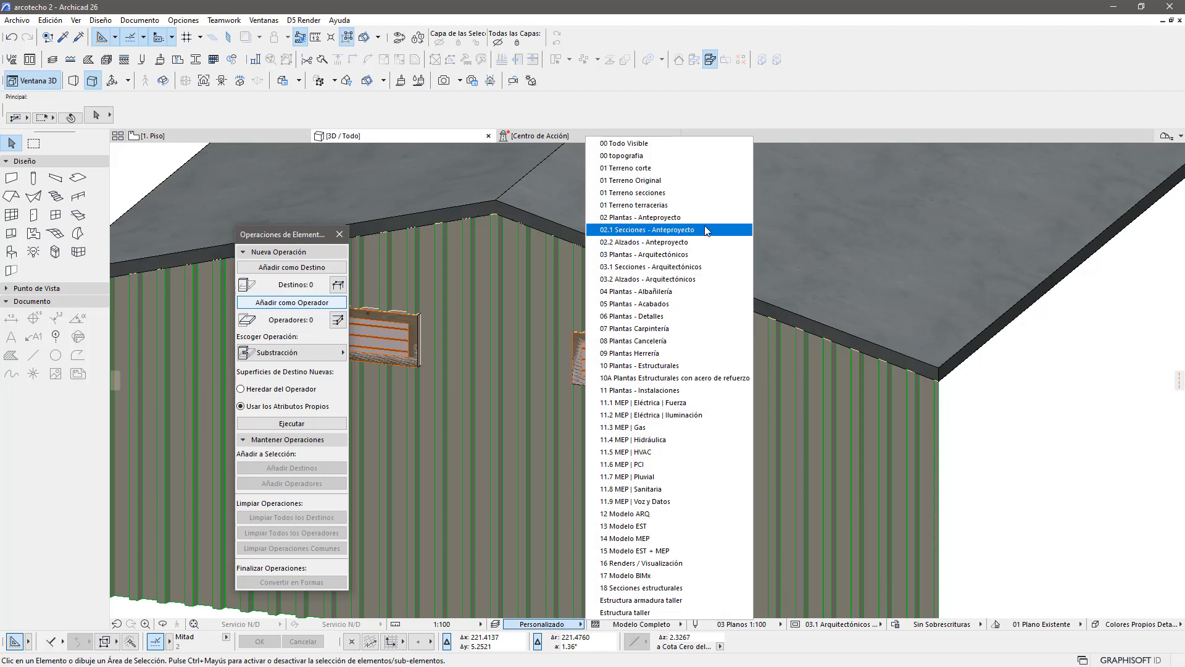
Step: Apply the 02 Plantas - Anteproyecto layer combination and review the Layers dialog without changes
{"action": "left_click", "coordinate": [645, 224]}
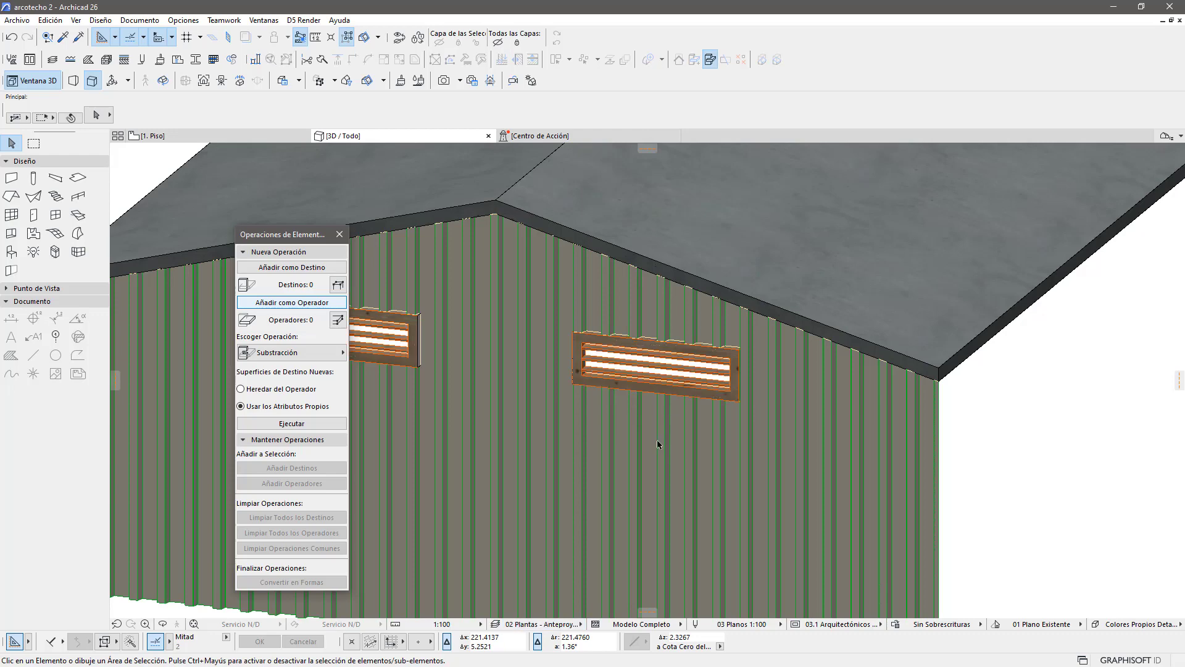
{"action": "middle_click_drag", "start_coordinate": [584, 464], "coordinate": [670, 452]}
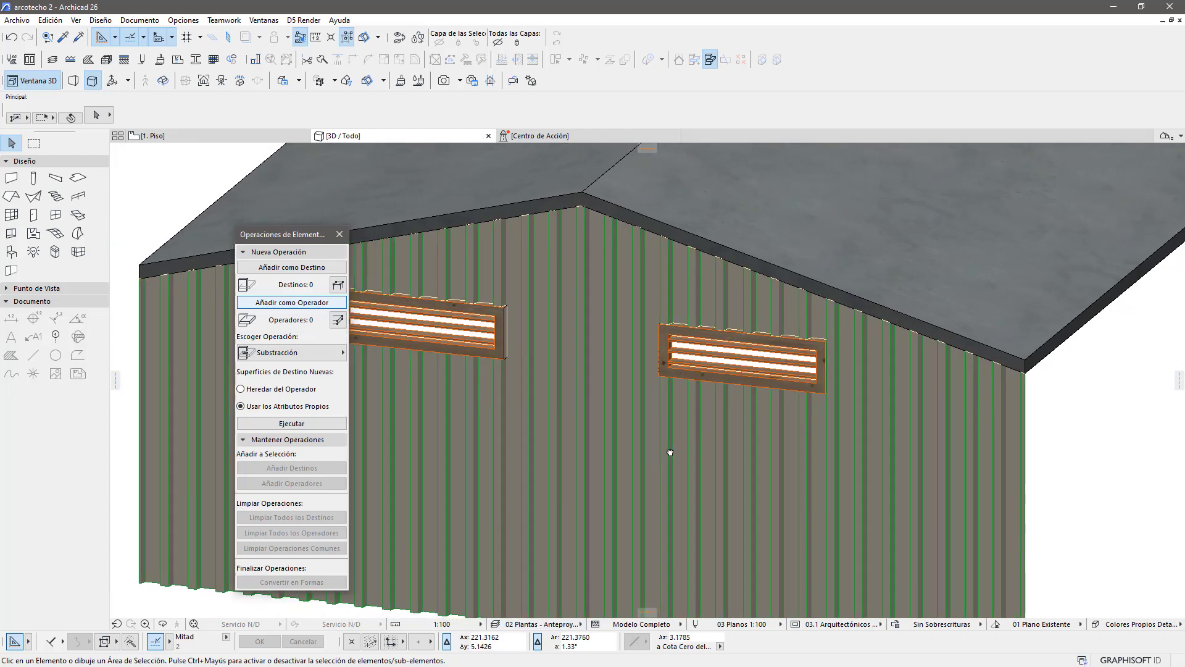
{"action": "left_click", "coordinate": [494, 626]}
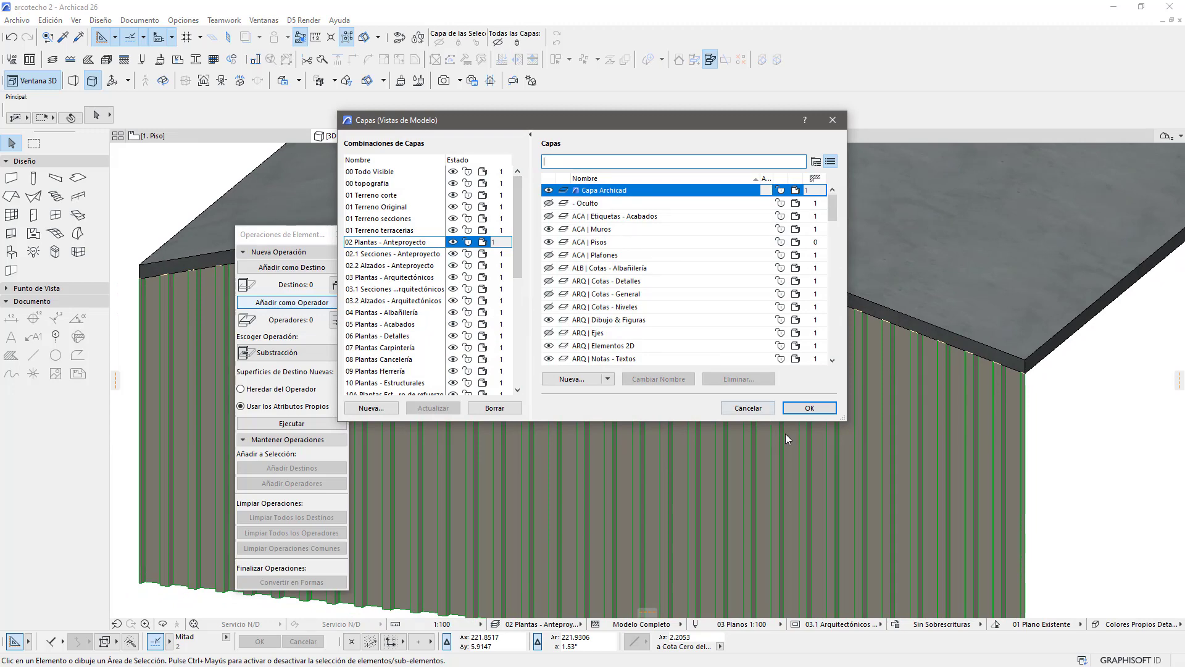
{"action": "left_click", "coordinate": [754, 411]}
{"action": "scroll", "coordinate": [824, 449], "scroll_direction": "down", "scroll_amount": 5}
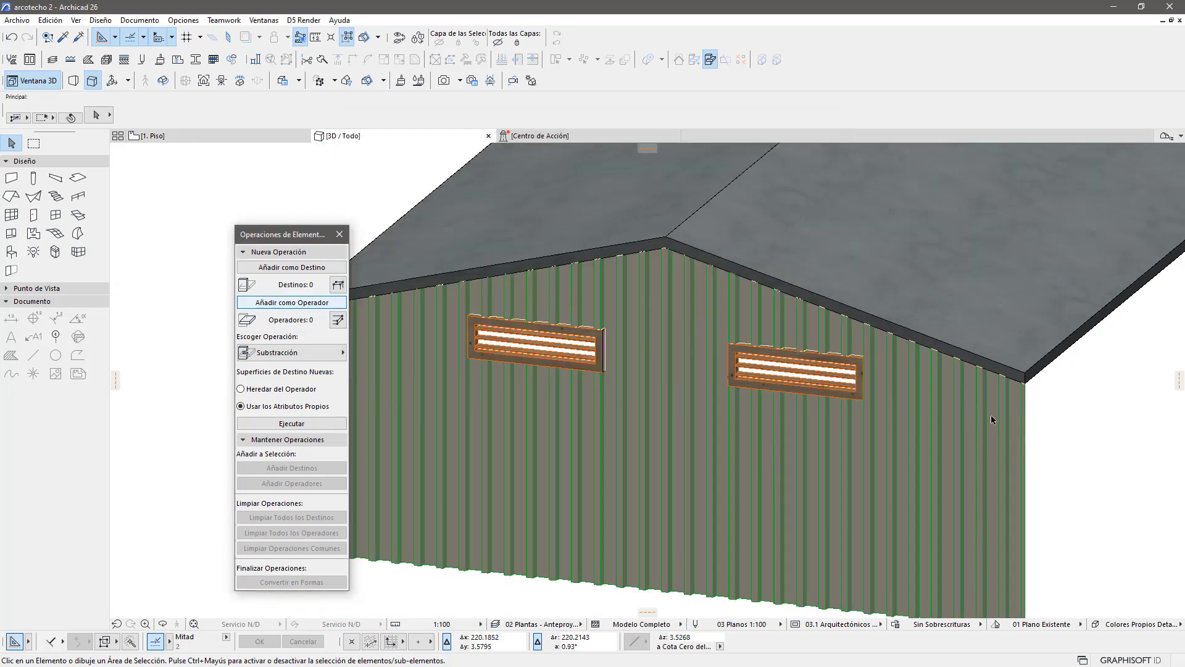
{"action": "scroll", "coordinate": [765, 422], "scroll_direction": "up", "scroll_amount": 2}
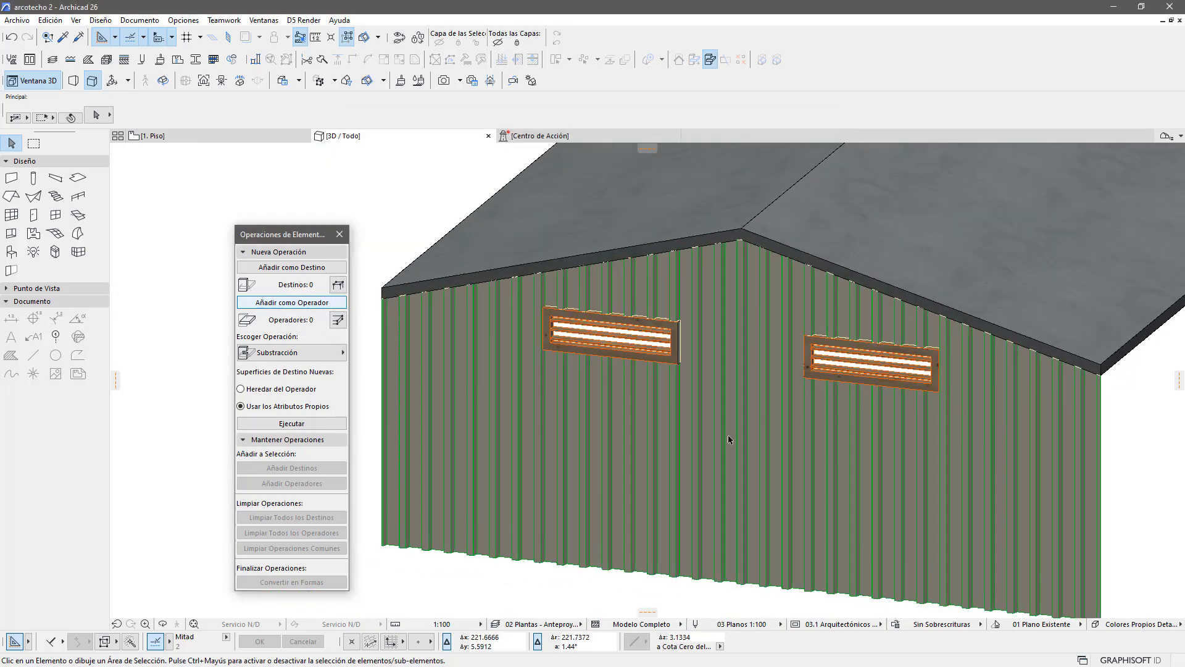
{"action": "scroll", "coordinate": [728, 440], "scroll_direction": "up", "scroll_amount": 3}
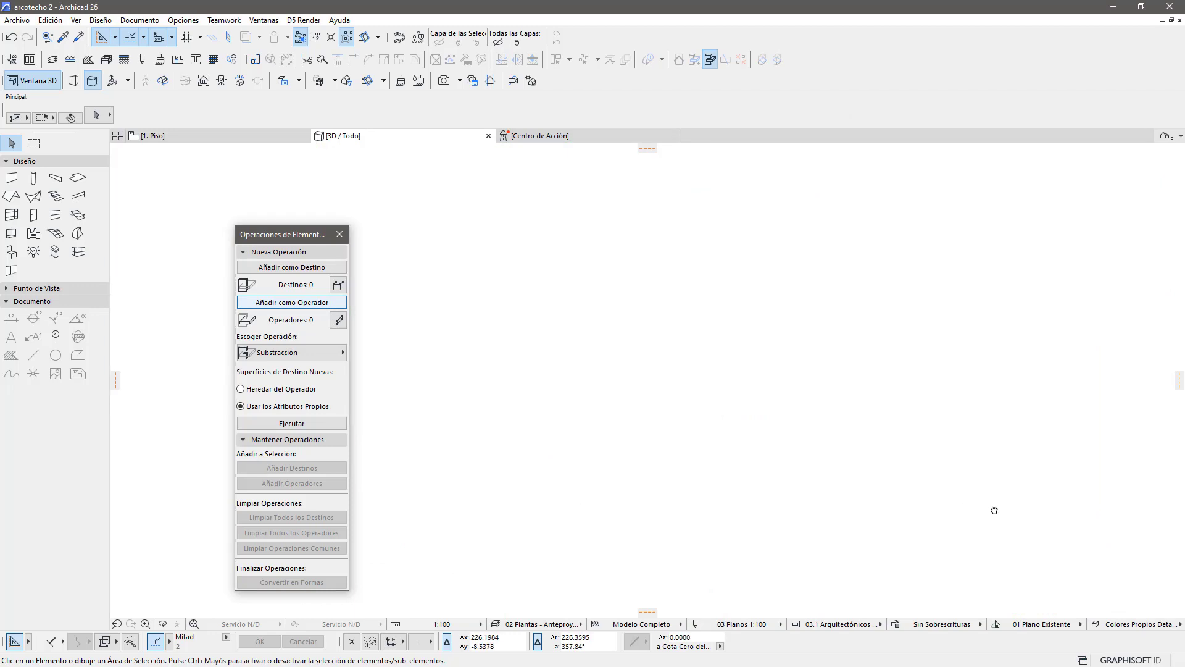
Step: Fit the whole site in 3D, then orbit and zoom toward the HYUNDAI container building
{"action": "left_click", "coordinate": [194, 623]}
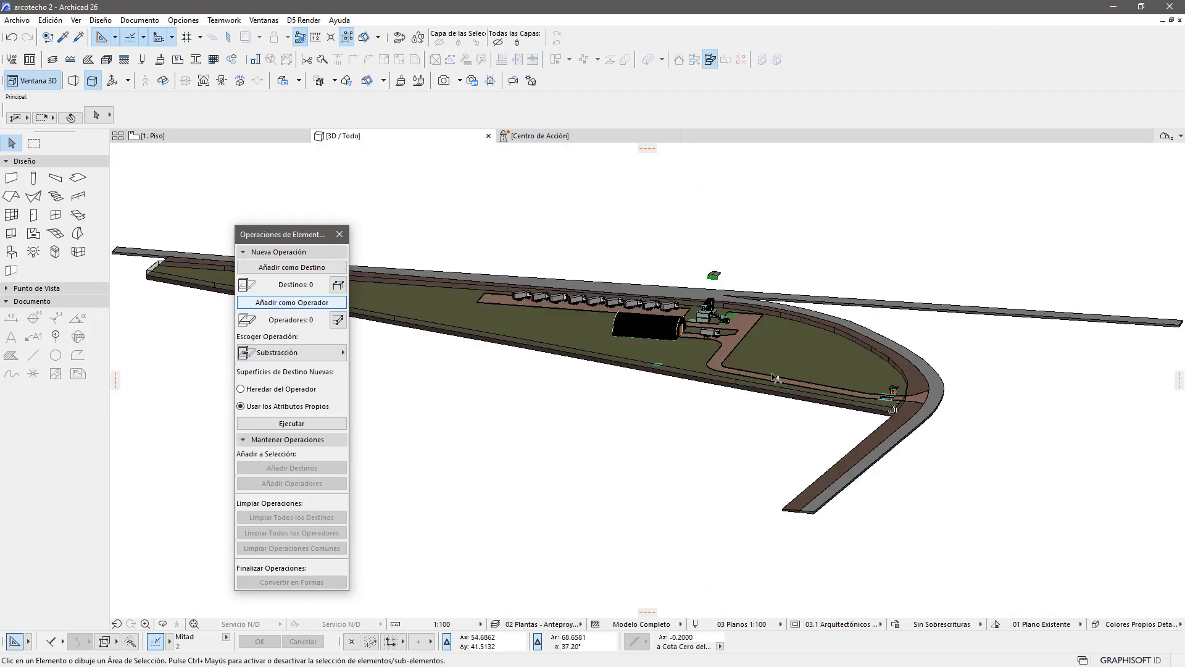
{"action": "middle_click_drag", "start_coordinate": [818, 343], "coordinate": [818, 396], "text": "shift"}
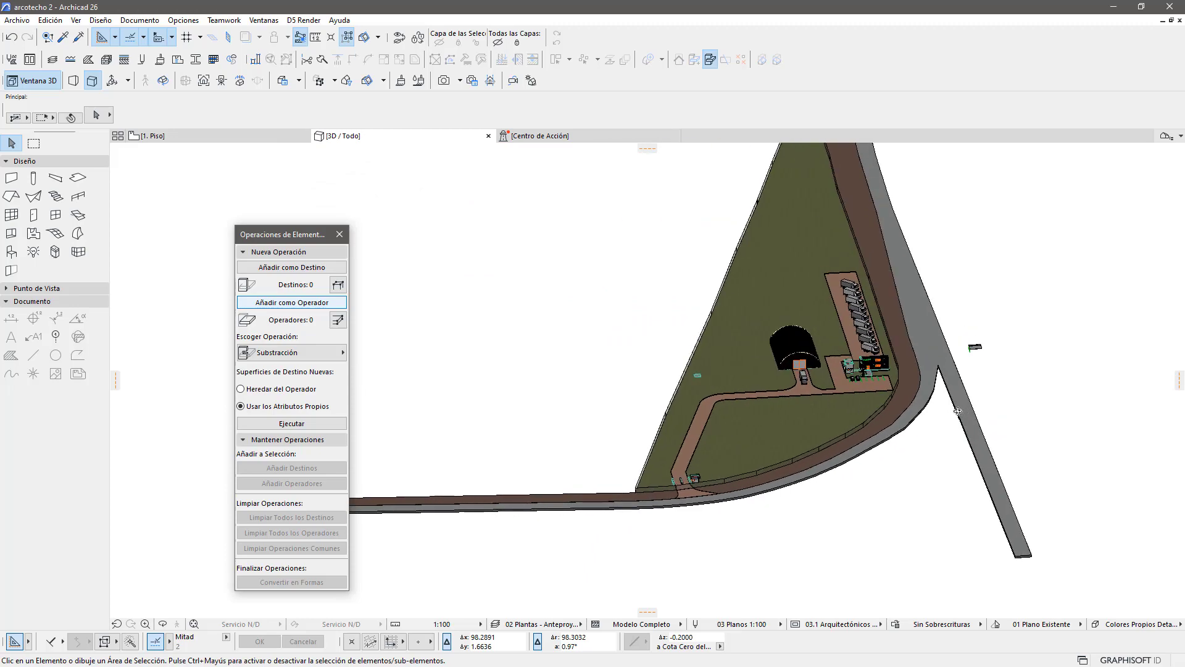
{"action": "scroll", "coordinate": [818, 396], "scroll_direction": "up", "scroll_amount": 5}
{"action": "scroll", "coordinate": [820, 398], "scroll_direction": "up", "scroll_amount": 3}
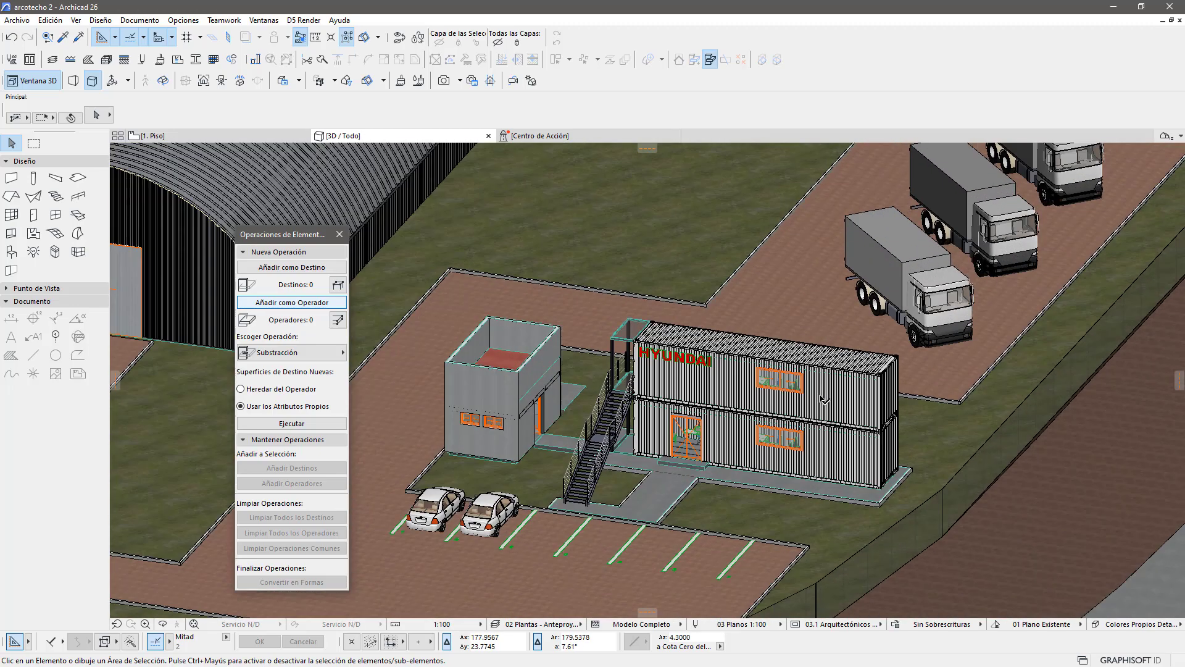
{"action": "scroll", "coordinate": [823, 400], "scroll_direction": "up", "scroll_amount": 2}
{"action": "scroll", "coordinate": [727, 424], "scroll_direction": "up", "scroll_amount": 1}
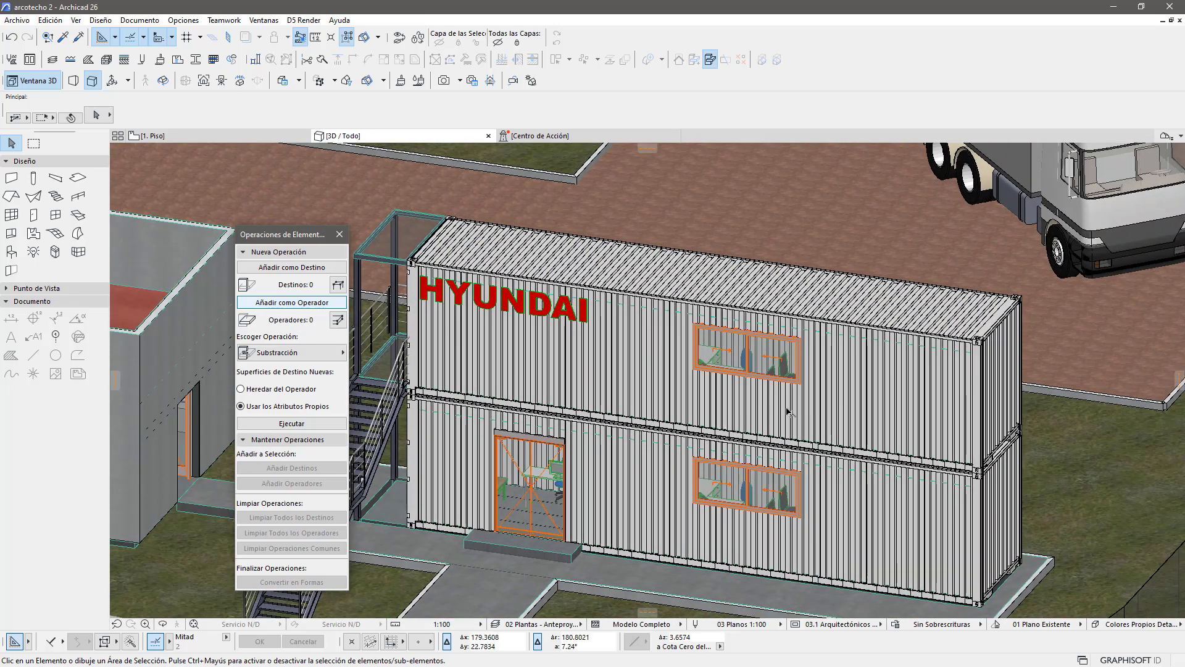
Step: Inspect the upper container's side, front and end walls and its corrugated roof by selecting them
{"action": "left_click", "coordinate": [806, 408]}
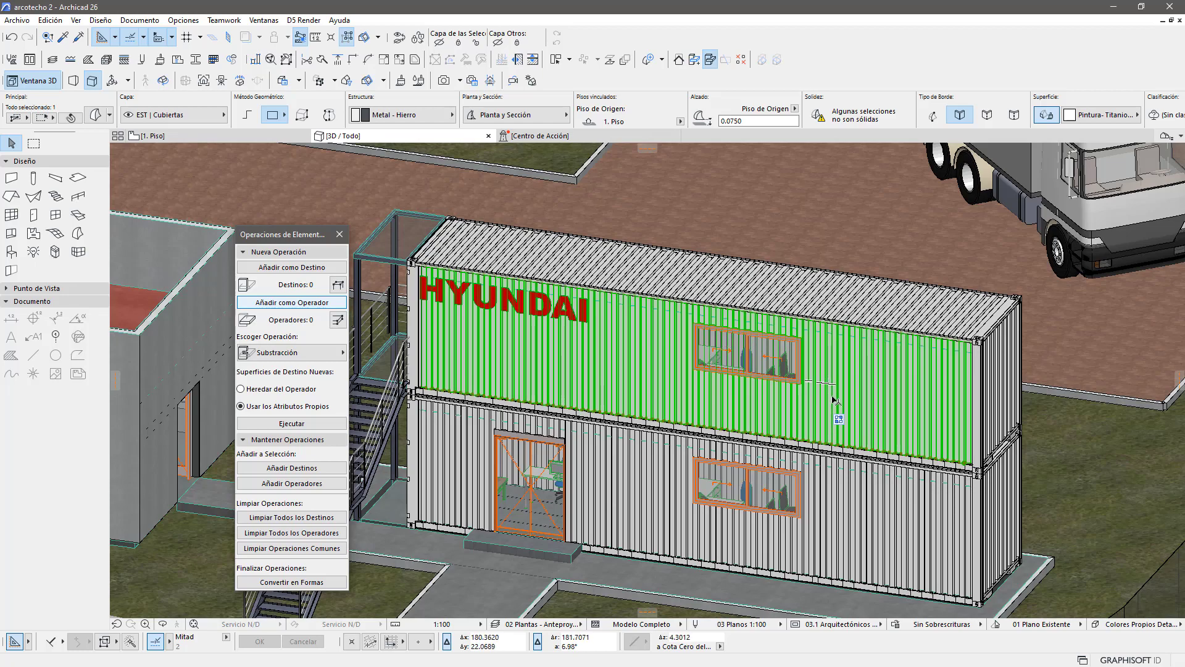
{"action": "middle_click_drag", "start_coordinate": [835, 400], "coordinate": [761, 347], "text": "shift"}
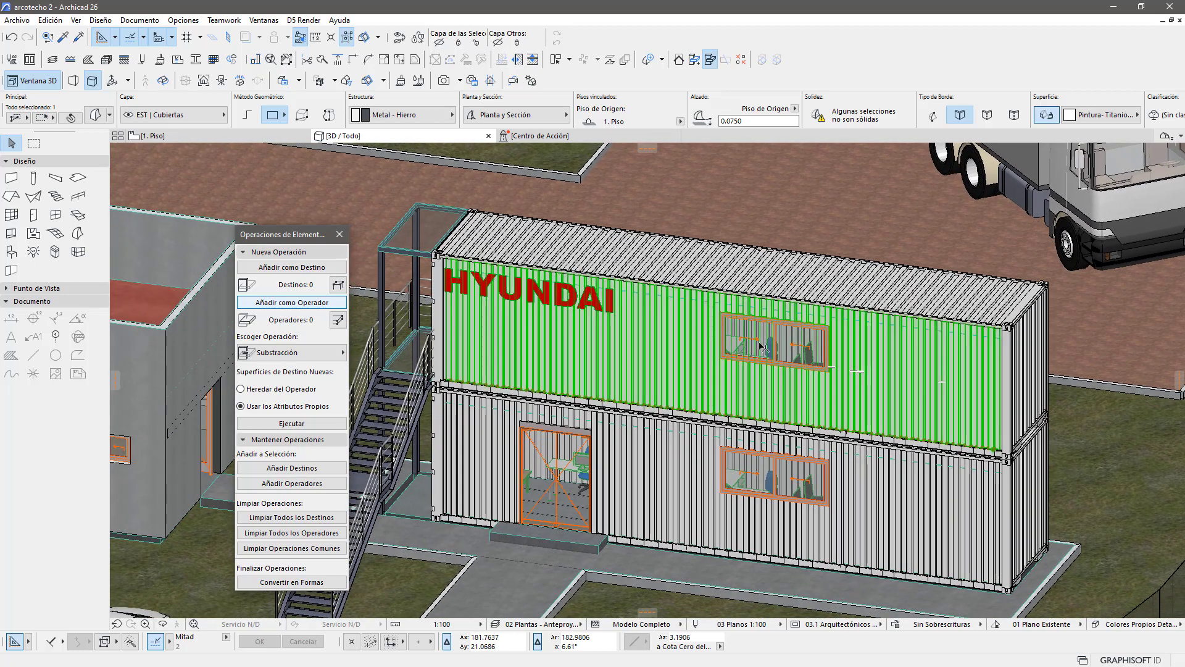
{"action": "left_click", "coordinate": [691, 274]}
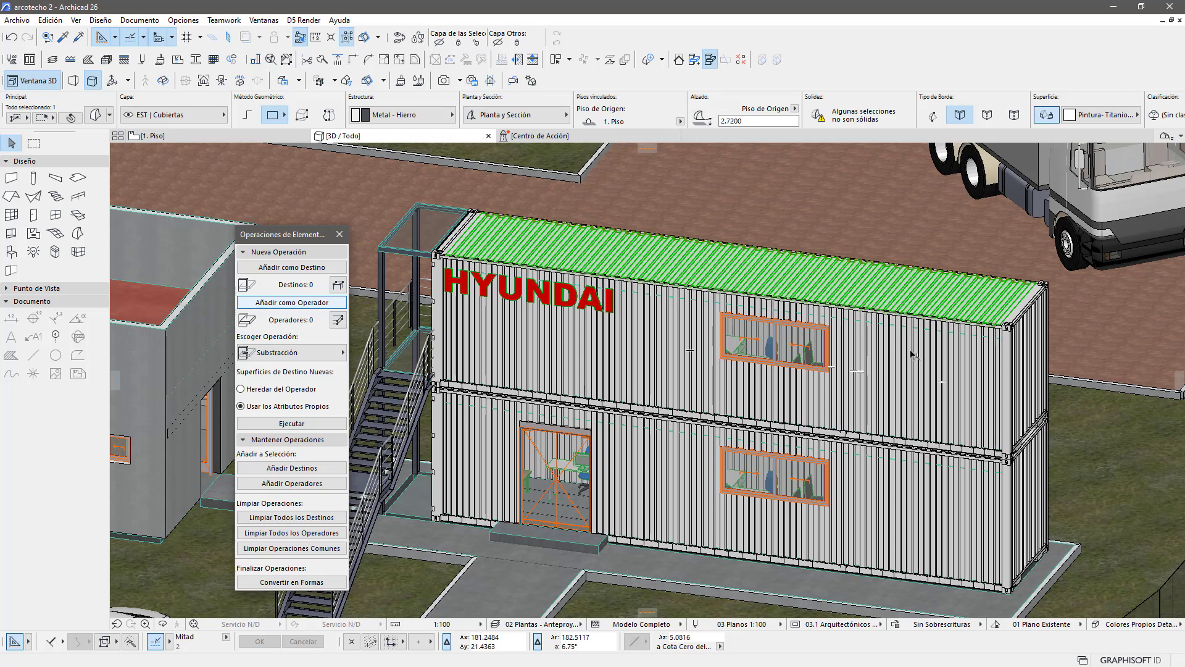
{"action": "left_click", "coordinate": [925, 363]}
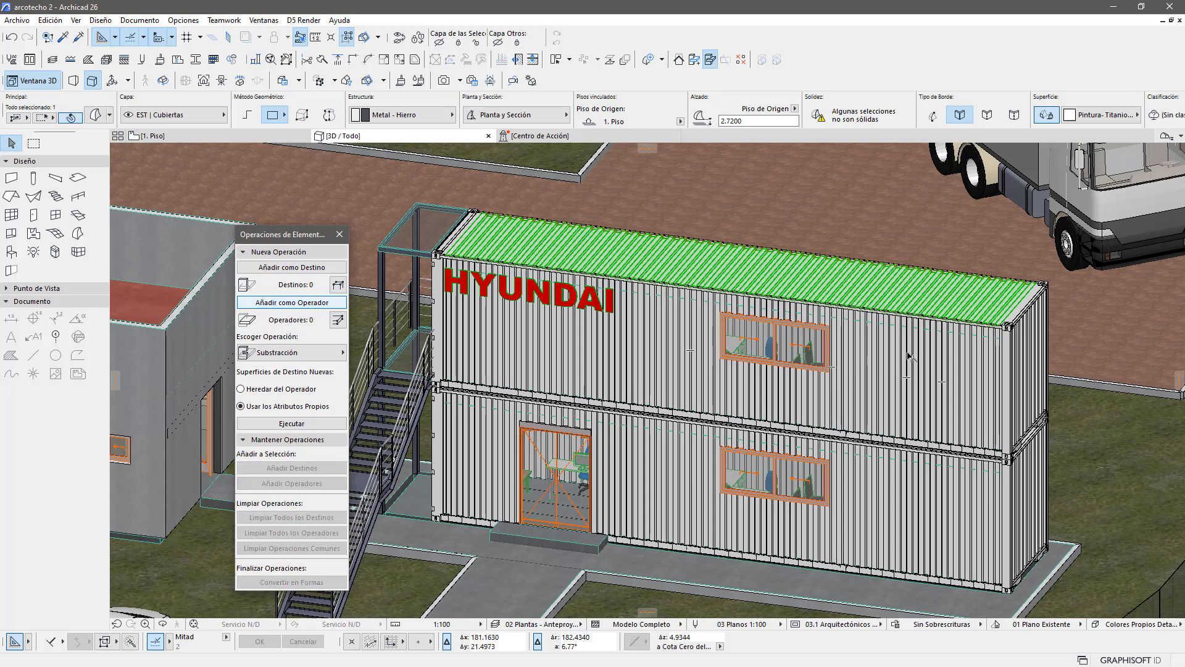
{"action": "left_click", "coordinate": [1035, 365]}
{"action": "left_click", "coordinate": [935, 299]}
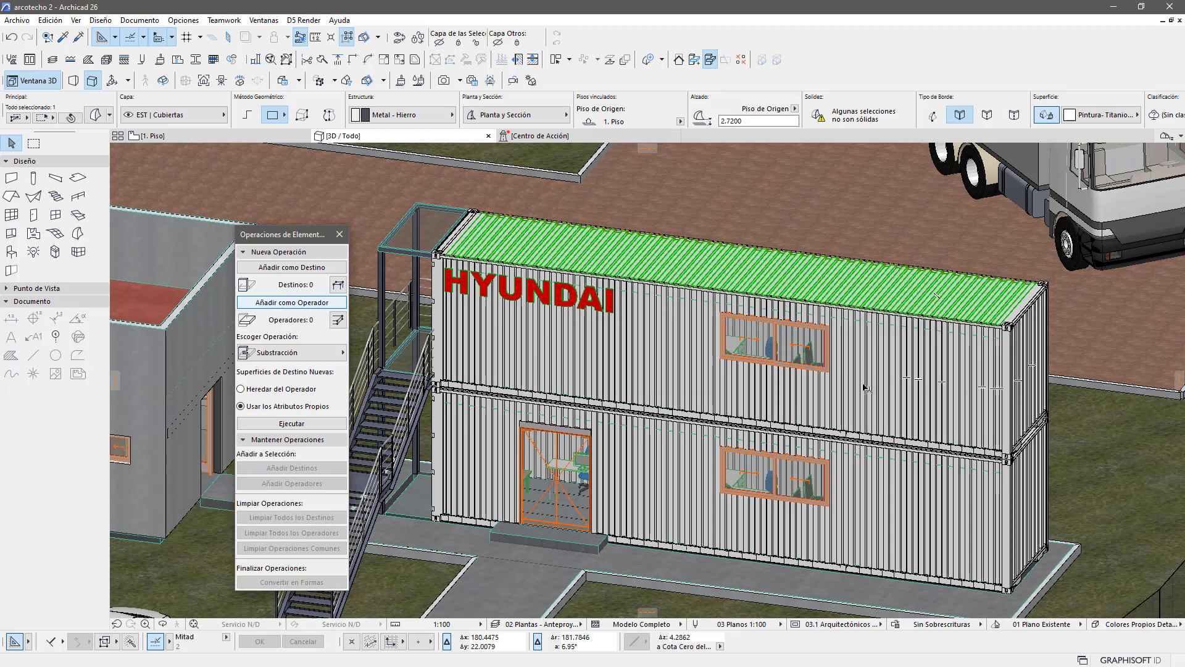
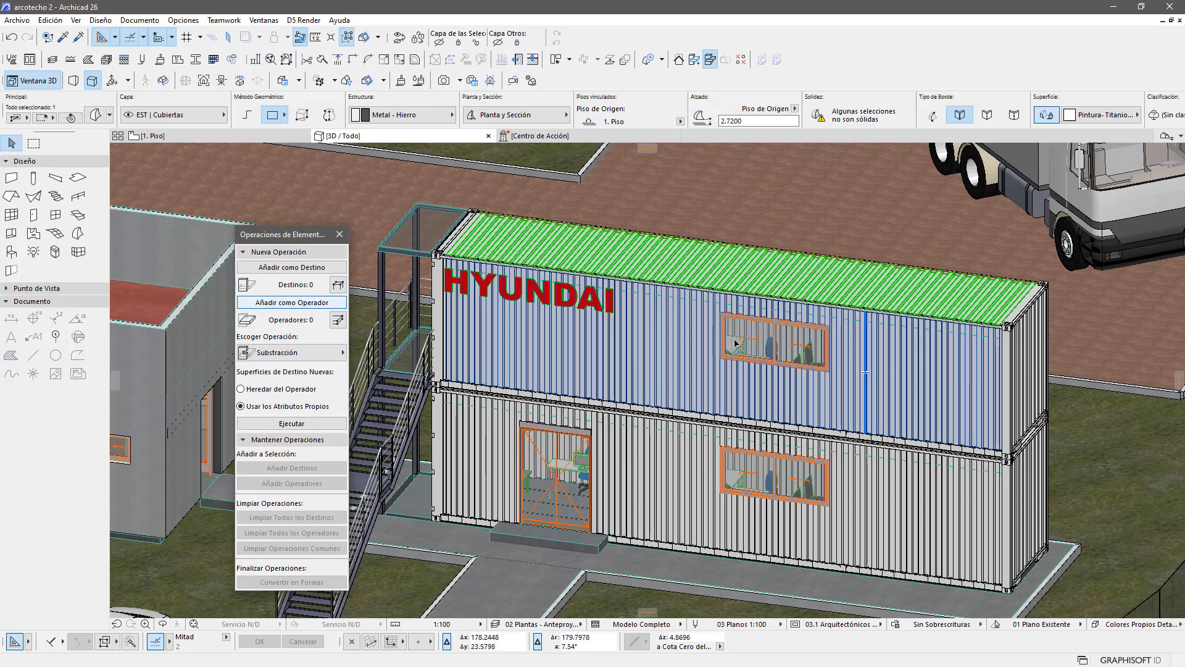
Step: Marquee-select the shed's roof and wall and show only them in the 3D window
{"action": "scroll", "coordinate": [770, 349], "scroll_direction": "down", "scroll_amount": 5}
{"action": "scroll", "coordinate": [770, 350], "scroll_direction": "down", "scroll_amount": 3}
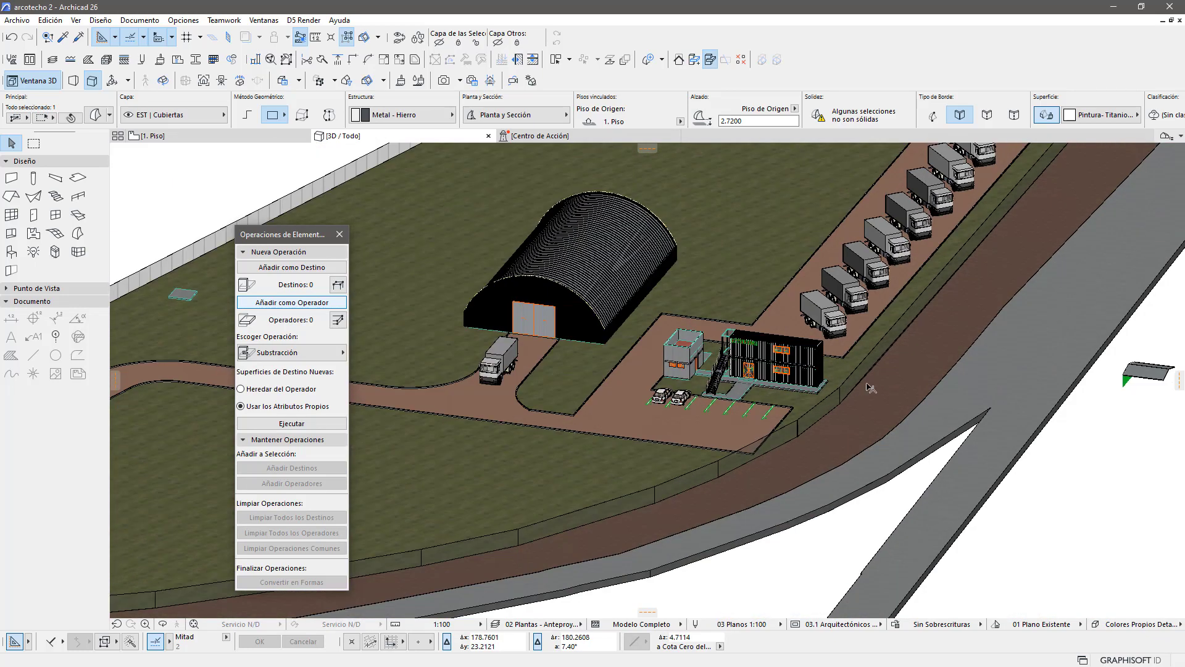
{"action": "scroll", "coordinate": [831, 393], "scroll_direction": "up", "scroll_amount": 2}
{"action": "scroll", "coordinate": [853, 392], "scroll_direction": "up", "scroll_amount": 2}
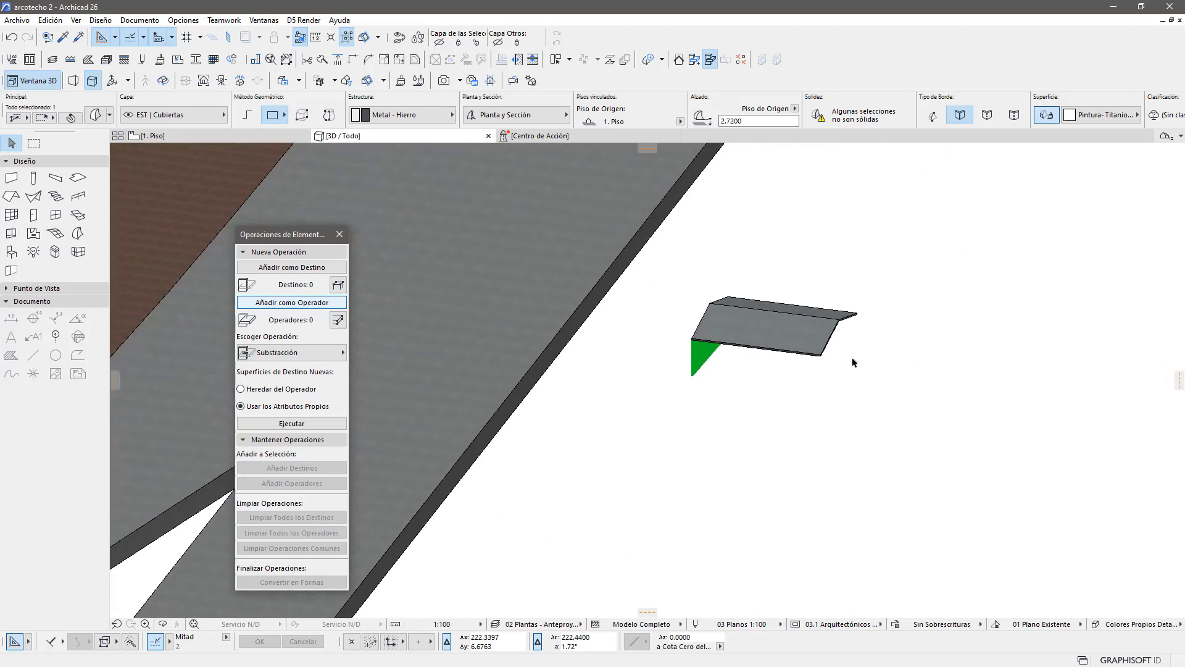
{"action": "left_click", "coordinate": [837, 311]}
{"action": "mouse_move", "coordinate": [889, 269]}
{"action": "left_mouse_down"}
{"action": "mouse_move", "coordinate": [654, 408]}
{"action": "mouse_move", "coordinate": [673, 410]}
{"action": "left_mouse_up"}
{"action": "key", "text": "F5"}
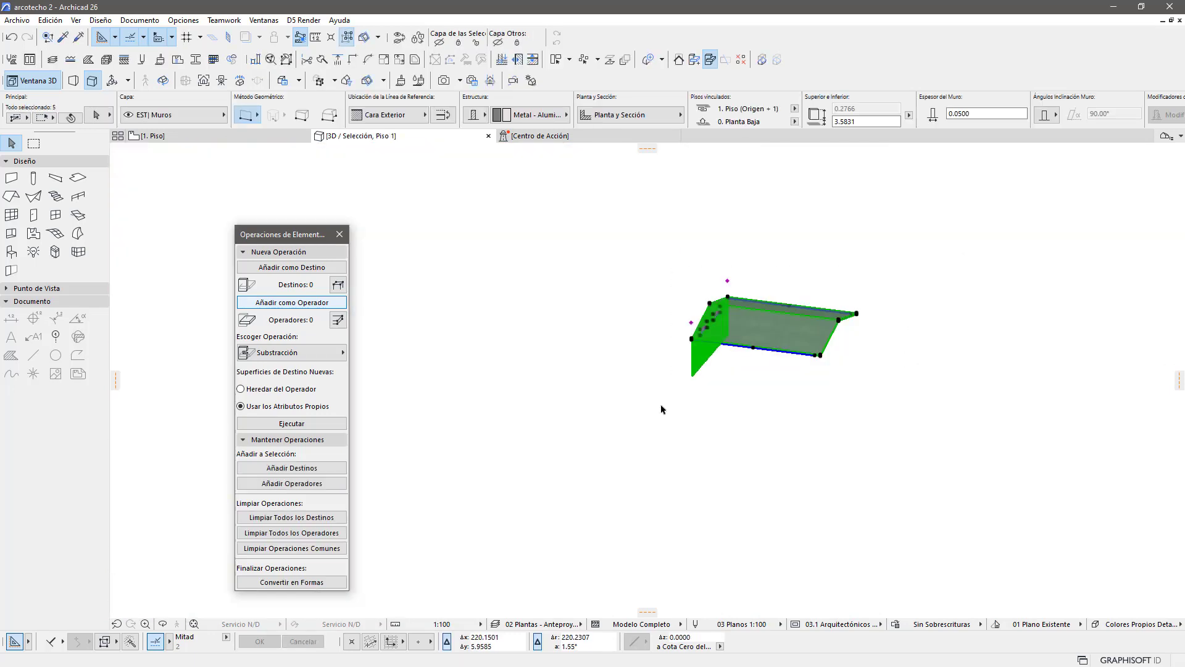
Step: Orbit the isolated shed while checking selection of the roof sheet and corrugated wall
{"action": "scroll", "coordinate": [659, 371], "scroll_direction": "up", "scroll_amount": 2}
{"action": "scroll", "coordinate": [658, 333], "scroll_direction": "up", "scroll_amount": 2}
{"action": "scroll", "coordinate": [657, 313], "scroll_direction": "up", "scroll_amount": 3}
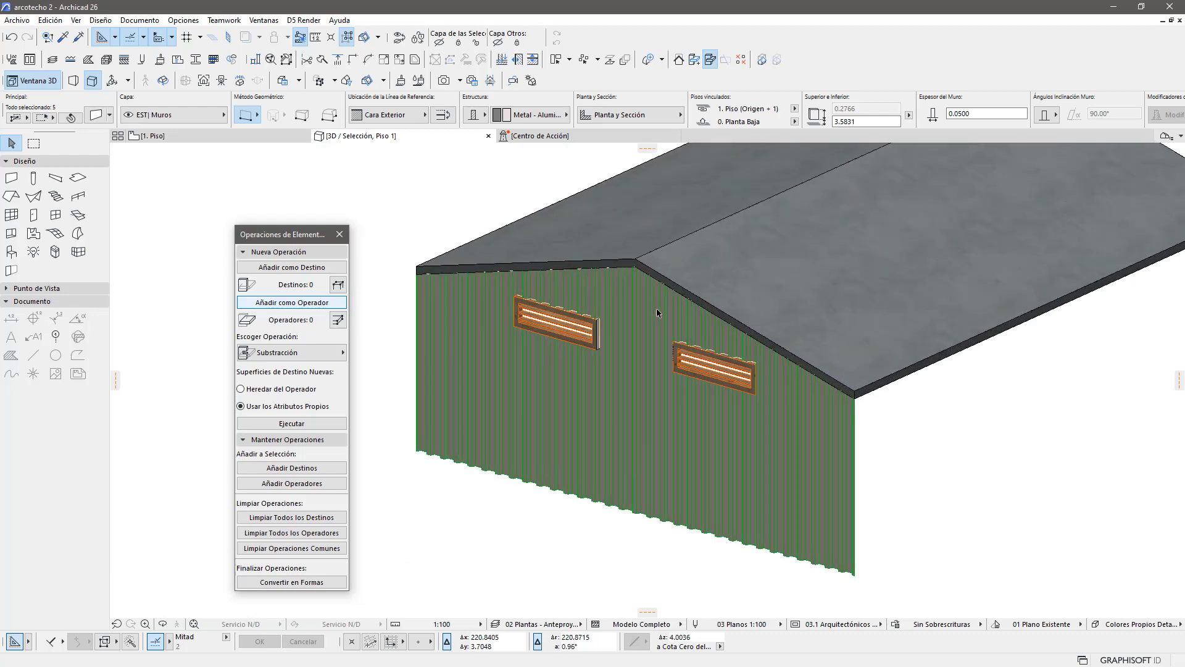
{"action": "middle_click_drag", "start_coordinate": [657, 313], "coordinate": [718, 440], "text": "shift"}
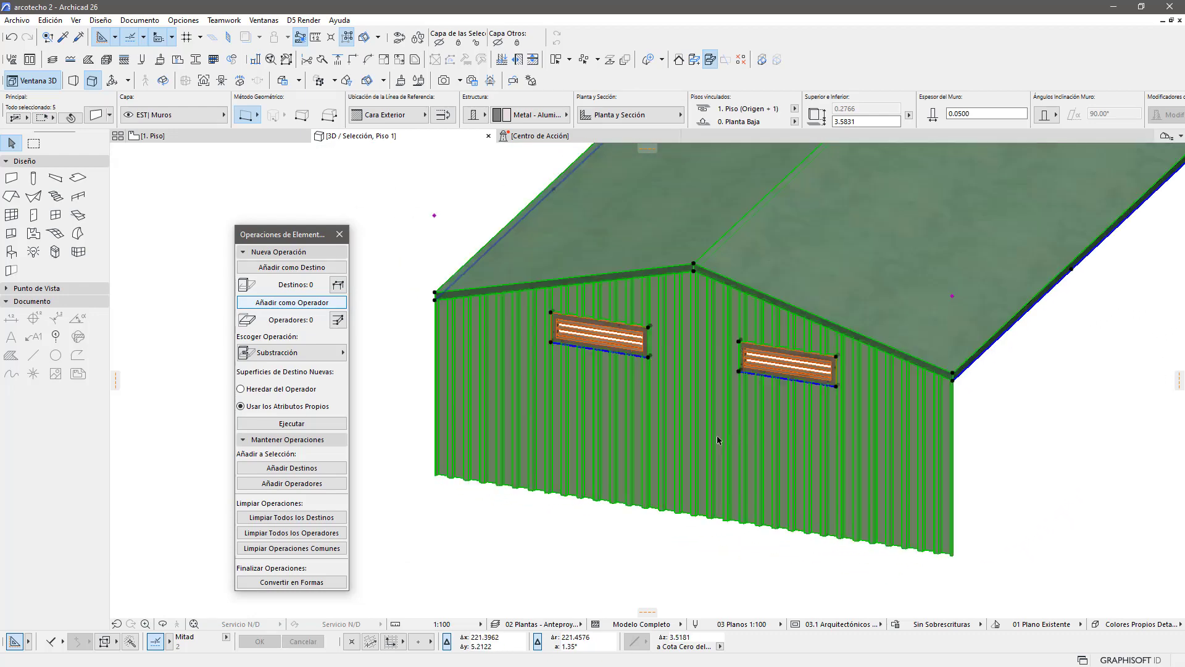
{"action": "left_click", "coordinate": [683, 550]}
{"action": "left_click", "coordinate": [704, 499]}
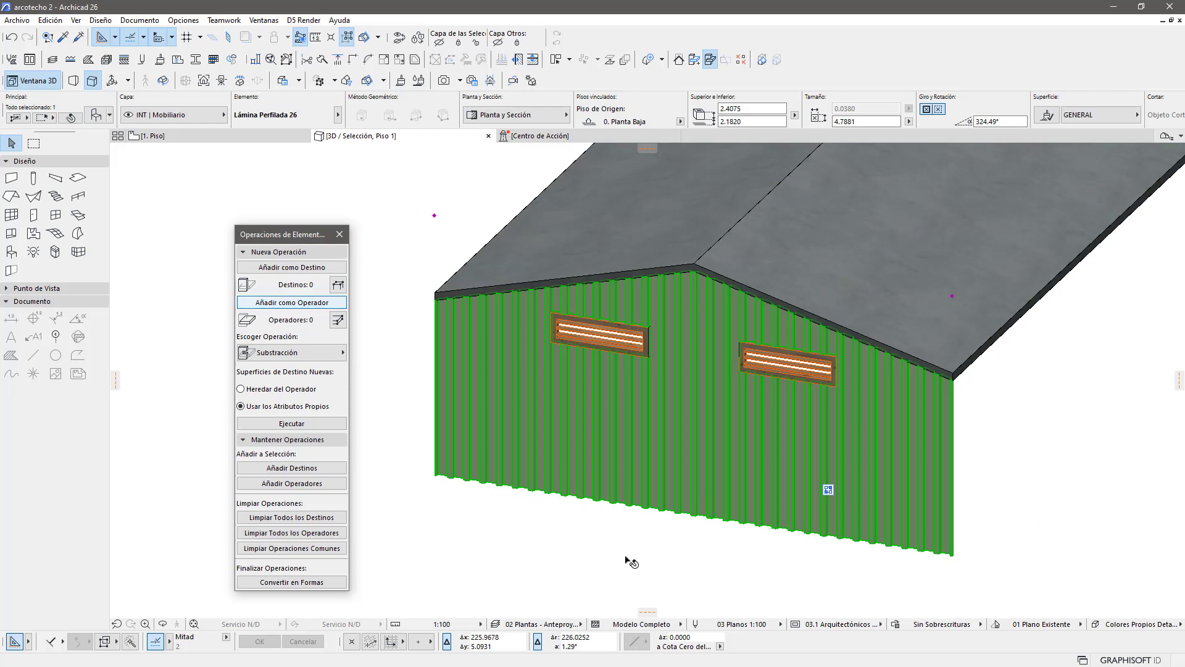
{"action": "mouse_move", "coordinate": [574, 513]}
{"action": "middle_mouse_down", "text": "shift"}
{"action": "mouse_move", "coordinate": [857, 438]}
{"action": "mouse_move", "coordinate": [810, 494]}
{"action": "middle_mouse_up", "text": "shift"}
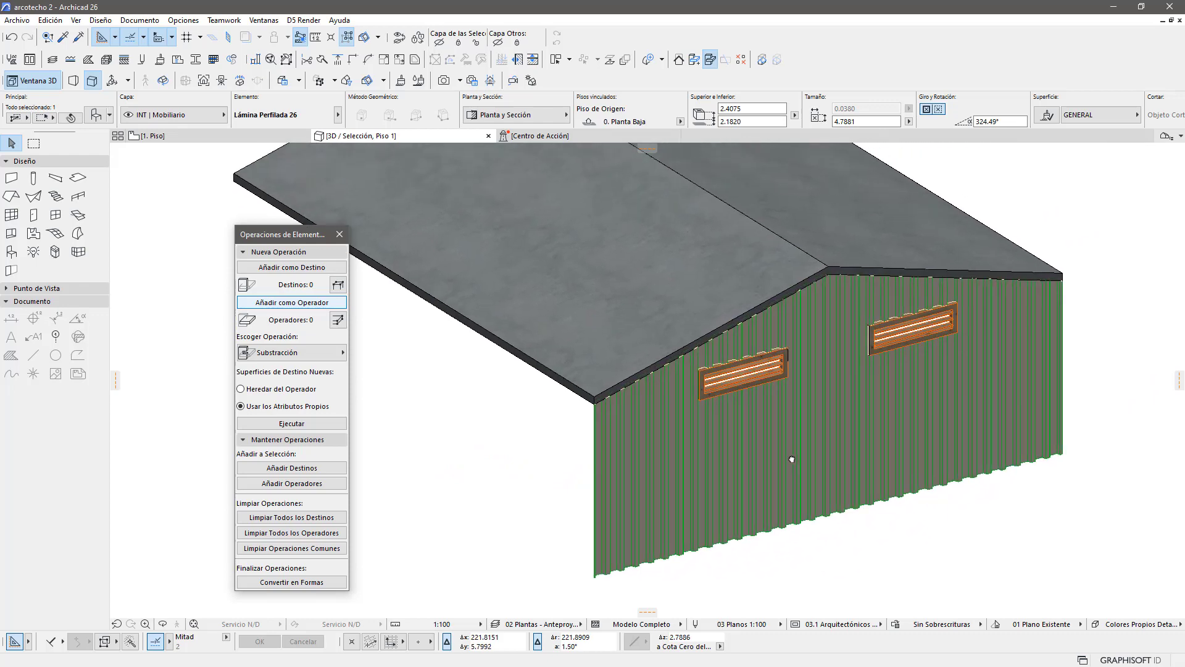
{"action": "left_click", "coordinate": [733, 256], "text": "shift"}
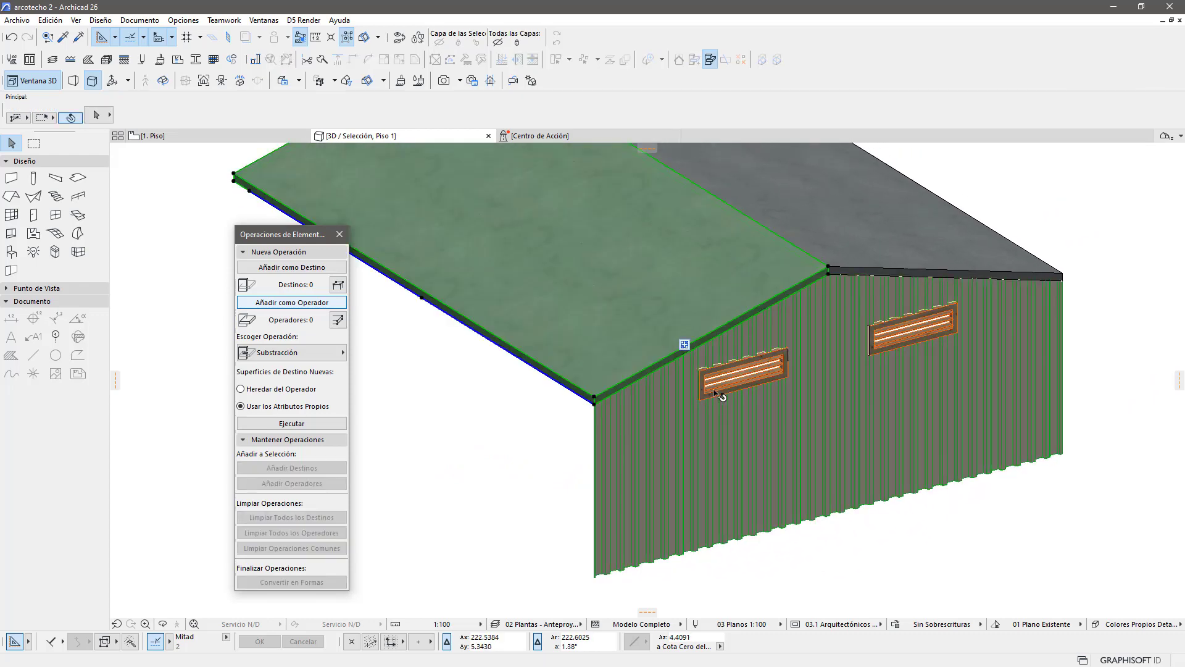
{"action": "left_click", "coordinate": [781, 529]}
{"action": "middle_click_drag", "start_coordinate": [733, 419], "coordinate": [604, 260], "text": "shift"}
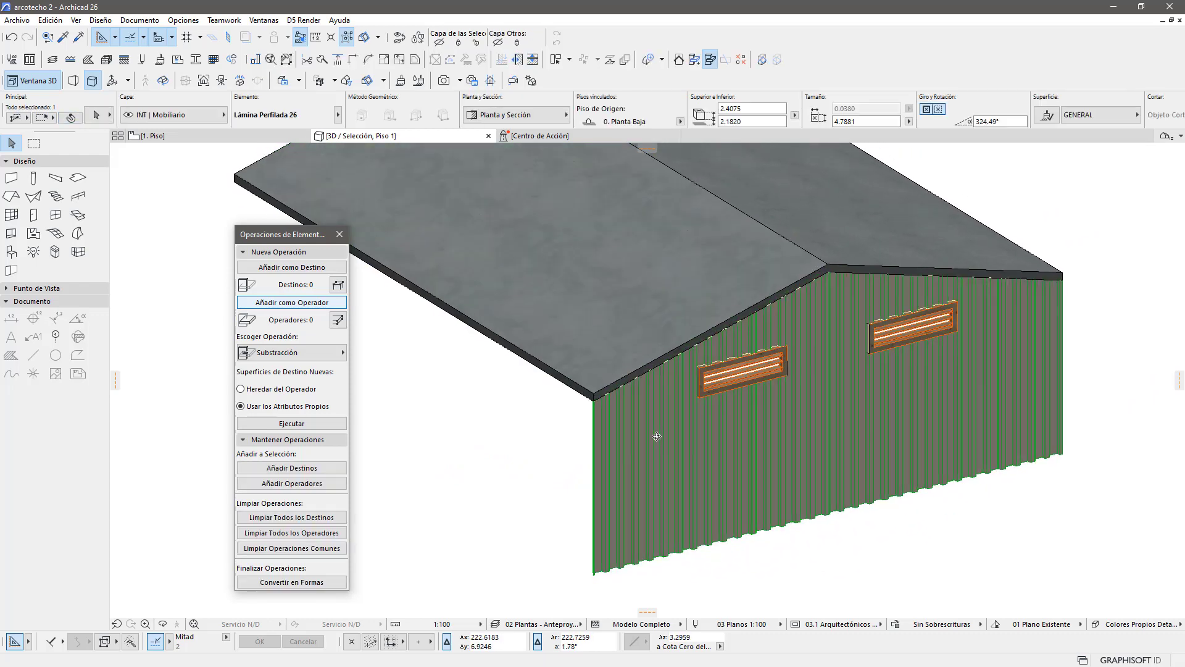
{"action": "scroll", "coordinate": [709, 397], "scroll_direction": "down", "scroll_amount": 3}
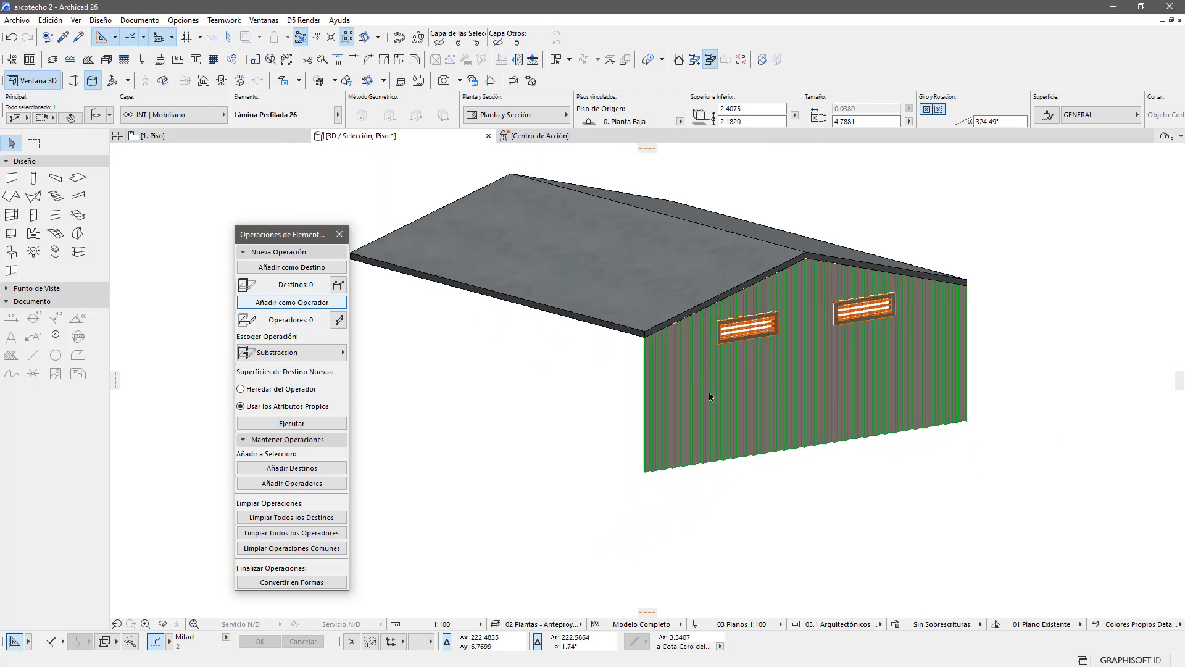
{"action": "scroll", "coordinate": [815, 463], "scroll_direction": "down", "scroll_amount": 2}
{"action": "mouse_move", "coordinate": [815, 463]}
{"action": "middle_mouse_down", "text": "shift"}
{"action": "mouse_move", "coordinate": [476, 479]}
{"action": "mouse_move", "coordinate": [370, 370]}
{"action": "middle_mouse_up", "text": "shift"}
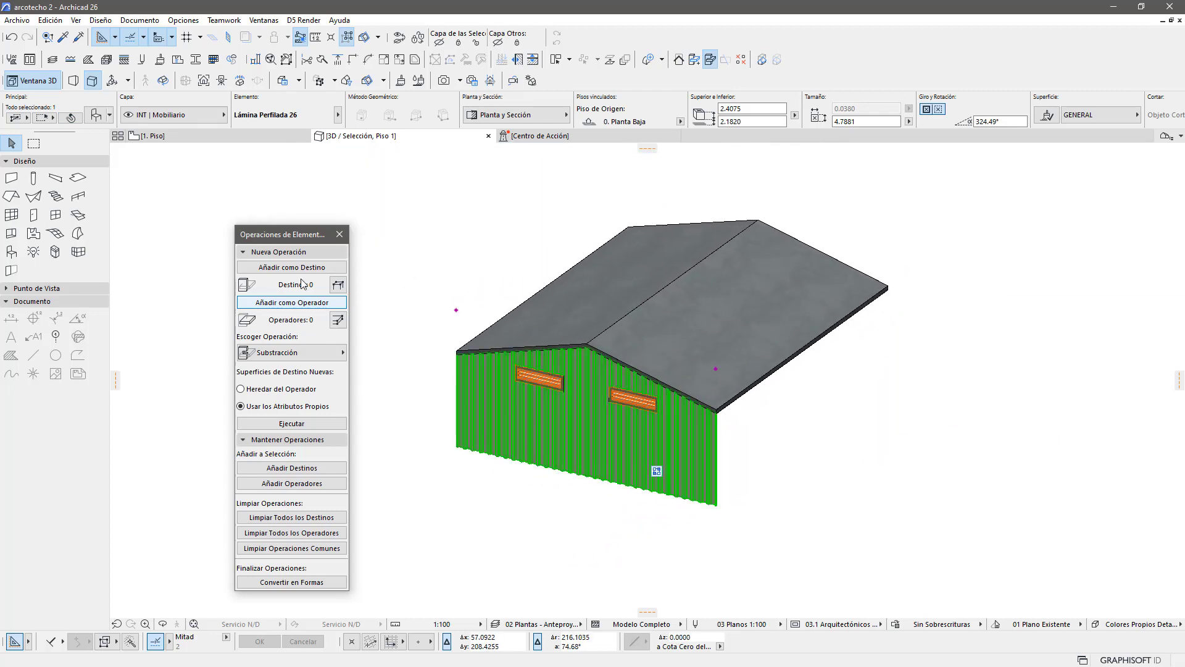
Step: Clear the selection, visit the 1. Piso floor plan, and return to the isolated 3D view
{"action": "left_click", "coordinate": [420, 217]}
{"action": "left_click", "coordinate": [246, 137]}
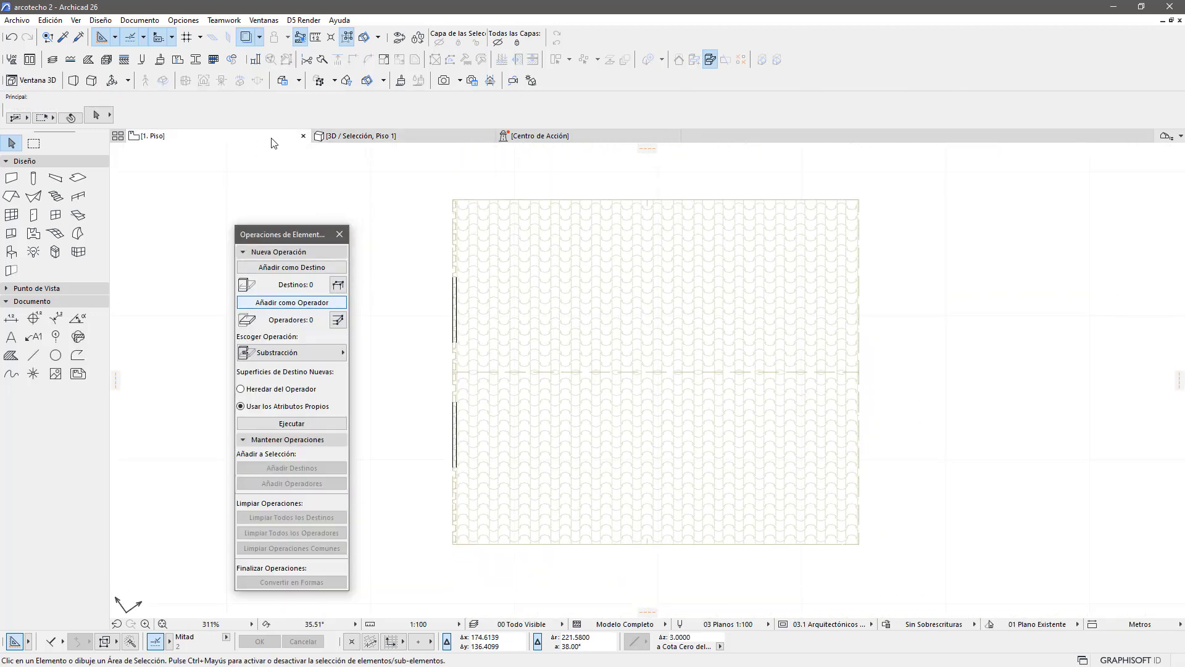
{"action": "left_click", "coordinate": [444, 137]}
{"action": "scroll", "coordinate": [553, 429], "scroll_direction": "up", "scroll_amount": 2}
{"action": "scroll", "coordinate": [556, 432], "scroll_direction": "up", "scroll_amount": 3}
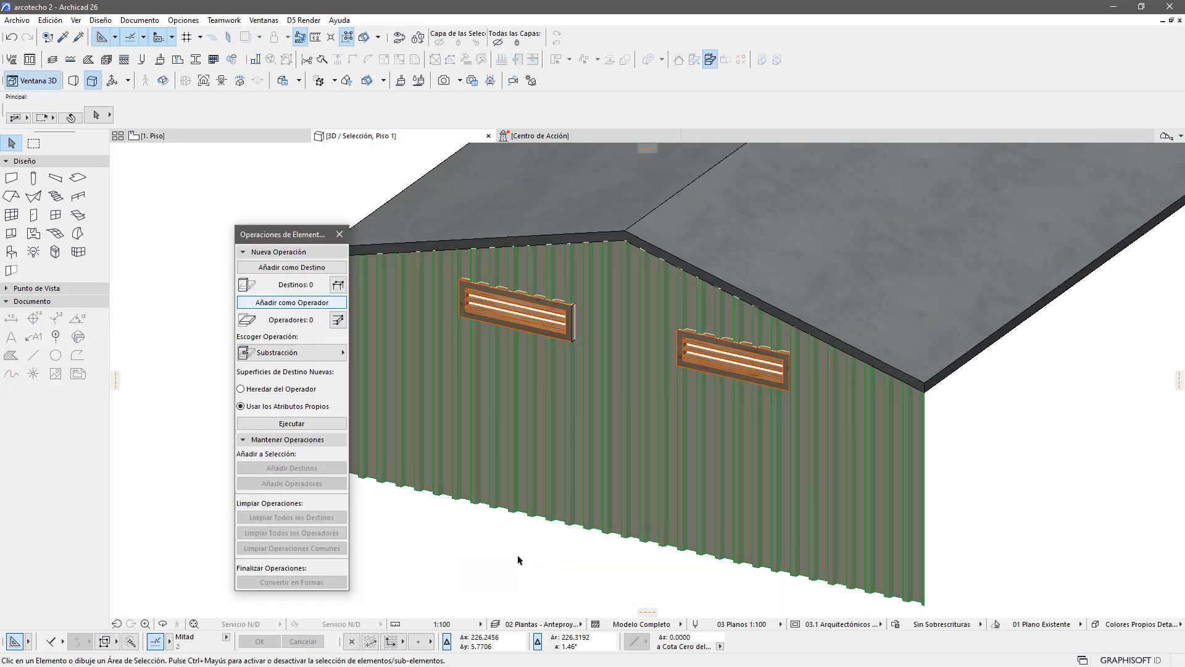
Step: Turn on the hidden '- Oculto' layer in Layer Settings
{"action": "key", "text": "ctrl+l"}
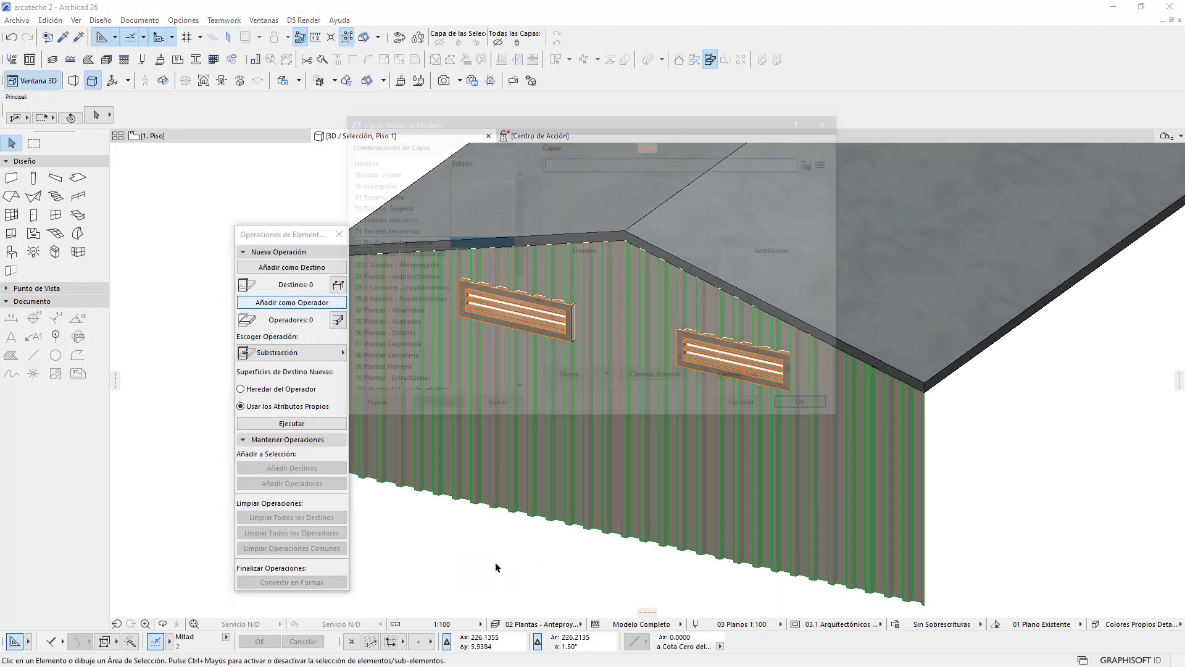
{"action": "left_click", "coordinate": [549, 203]}
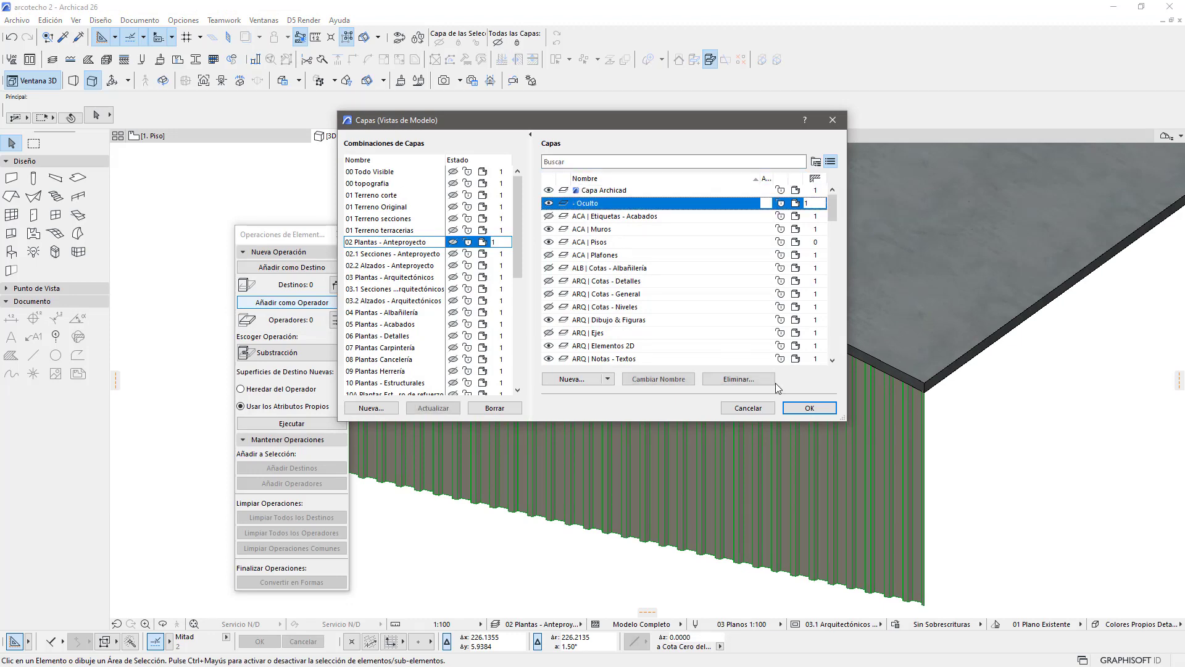
{"action": "left_click", "coordinate": [809, 407]}
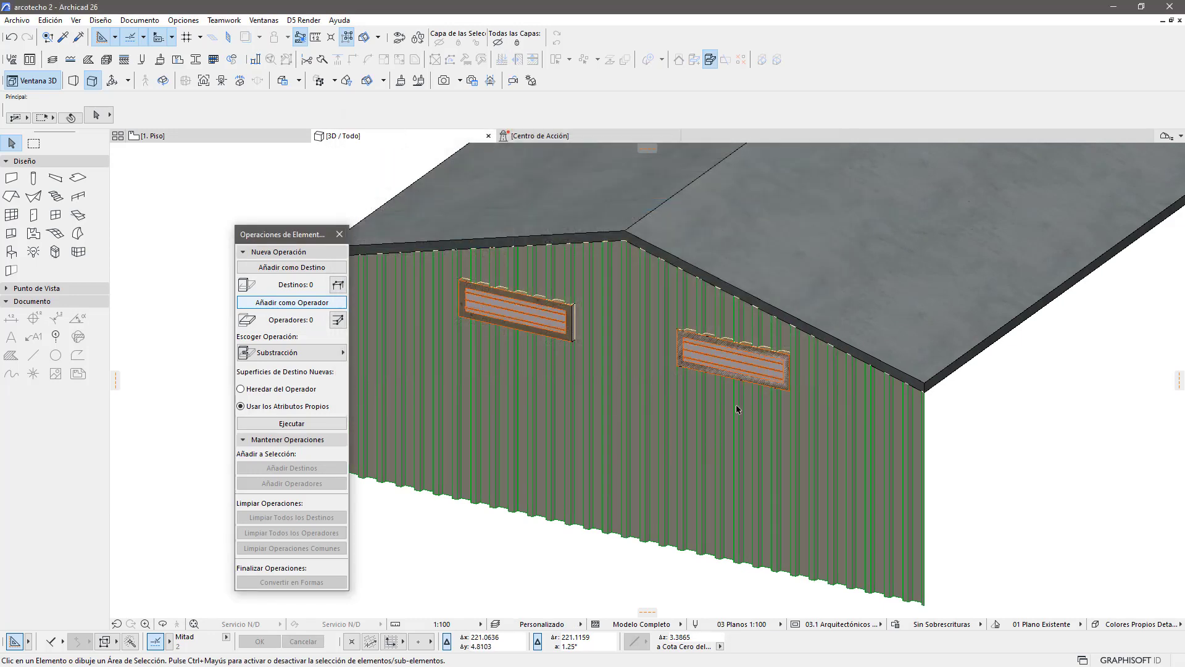
Step: Select the corrugated wall together with both of its window openings
{"action": "mouse_move", "coordinate": [755, 581]}
{"action": "left_mouse_down"}
{"action": "mouse_move", "coordinate": [459, 322]}
{"action": "mouse_move", "coordinate": [468, 341]}
{"action": "left_mouse_up"}
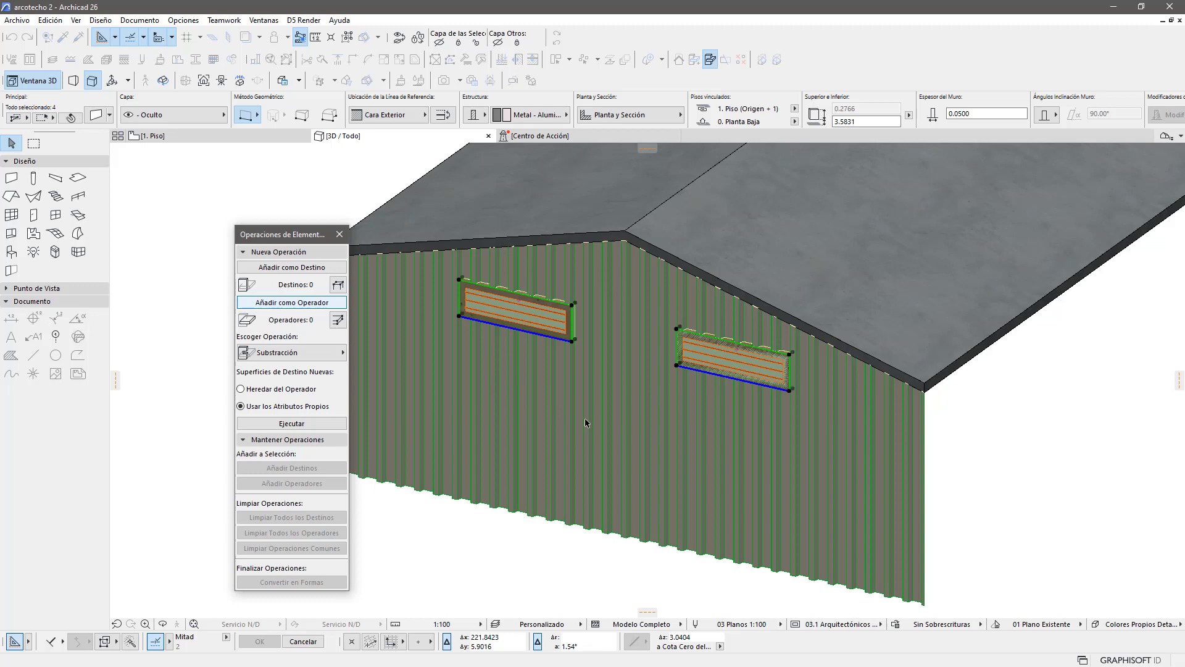
{"action": "left_click", "coordinate": [926, 485], "text": "shift"}
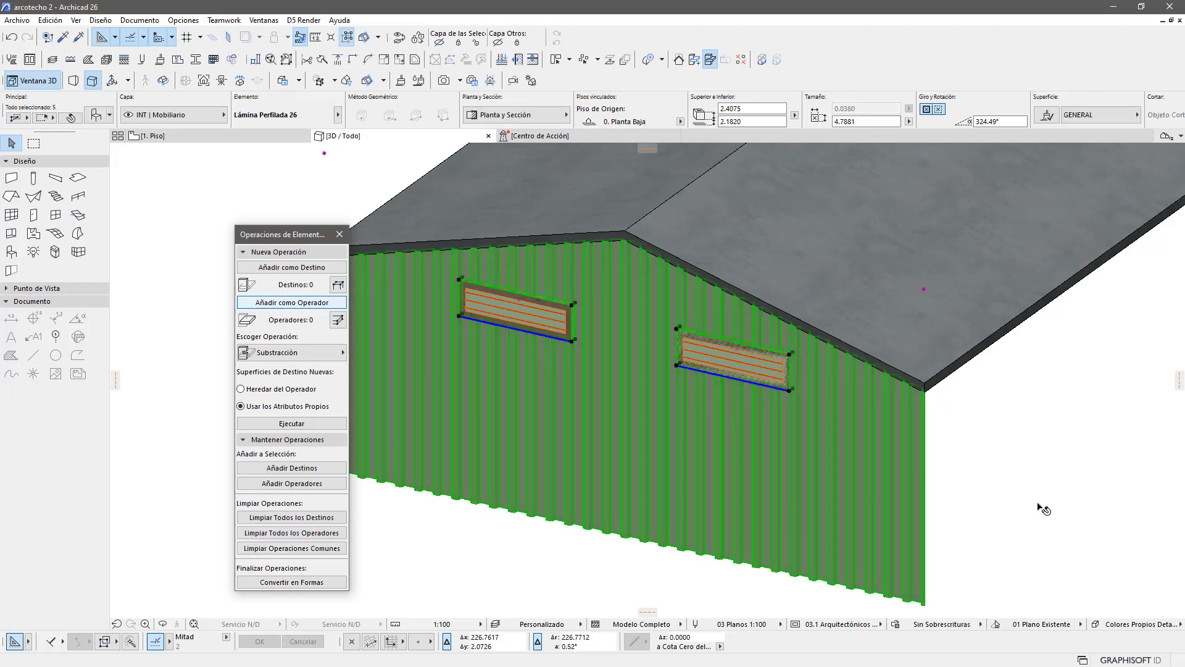
{"action": "left_click", "coordinate": [971, 467]}
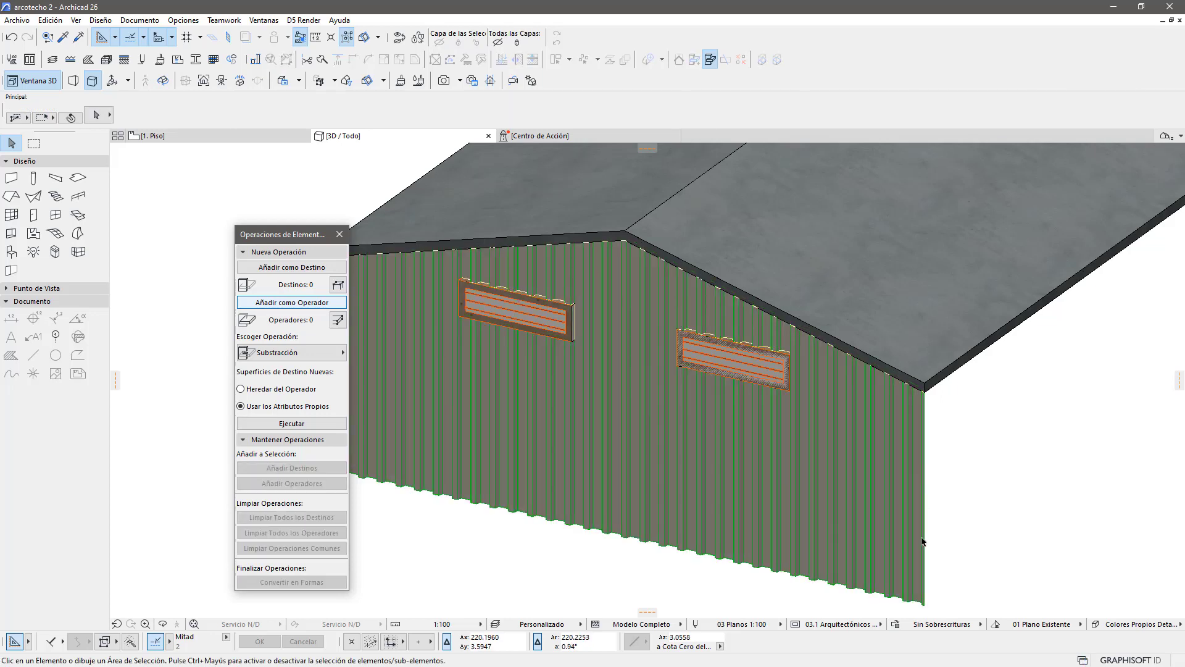
{"action": "left_click", "coordinate": [918, 594]}
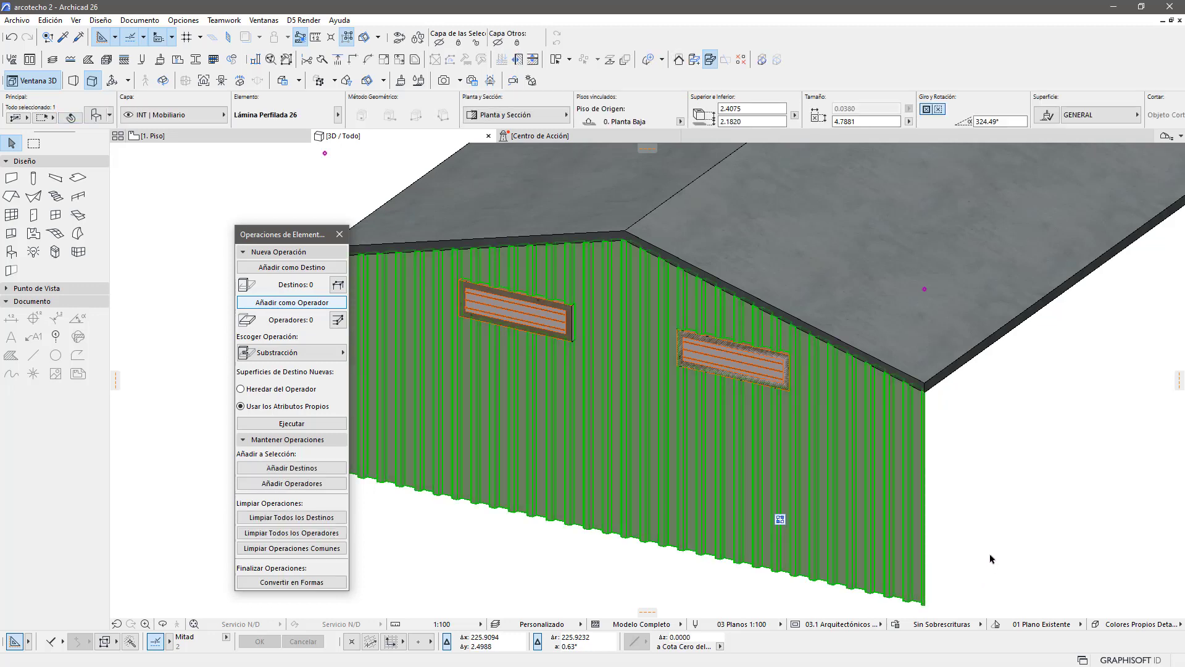
{"action": "key", "text": "ctrl+a"}
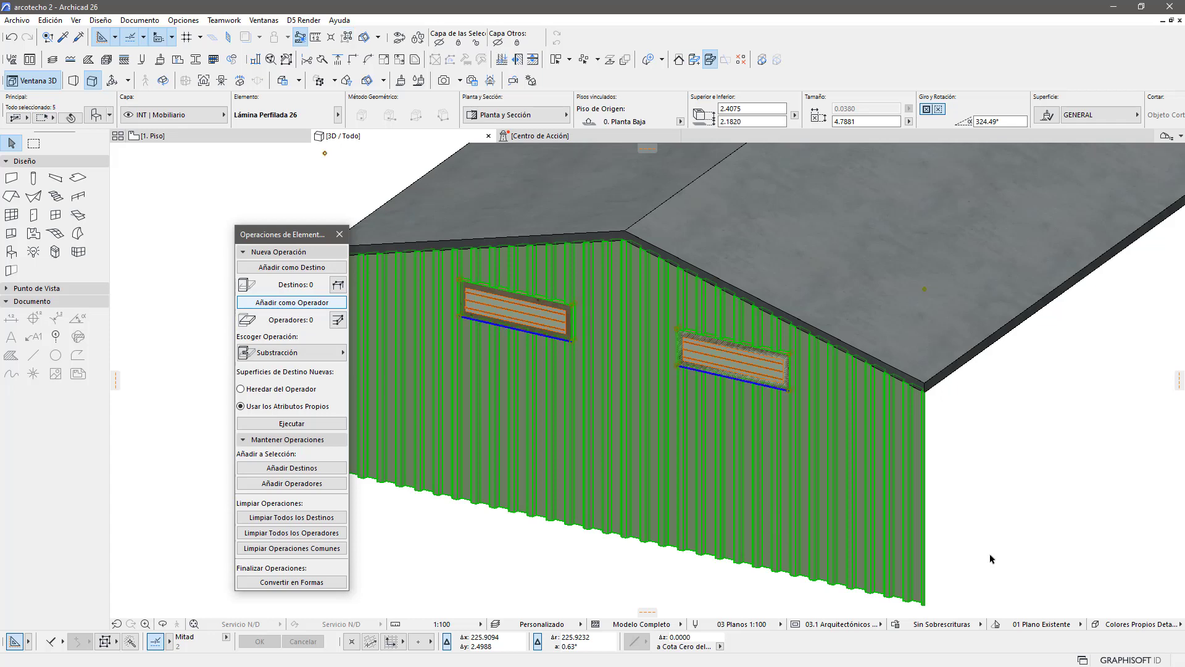
{"action": "left_click", "coordinate": [931, 553]}
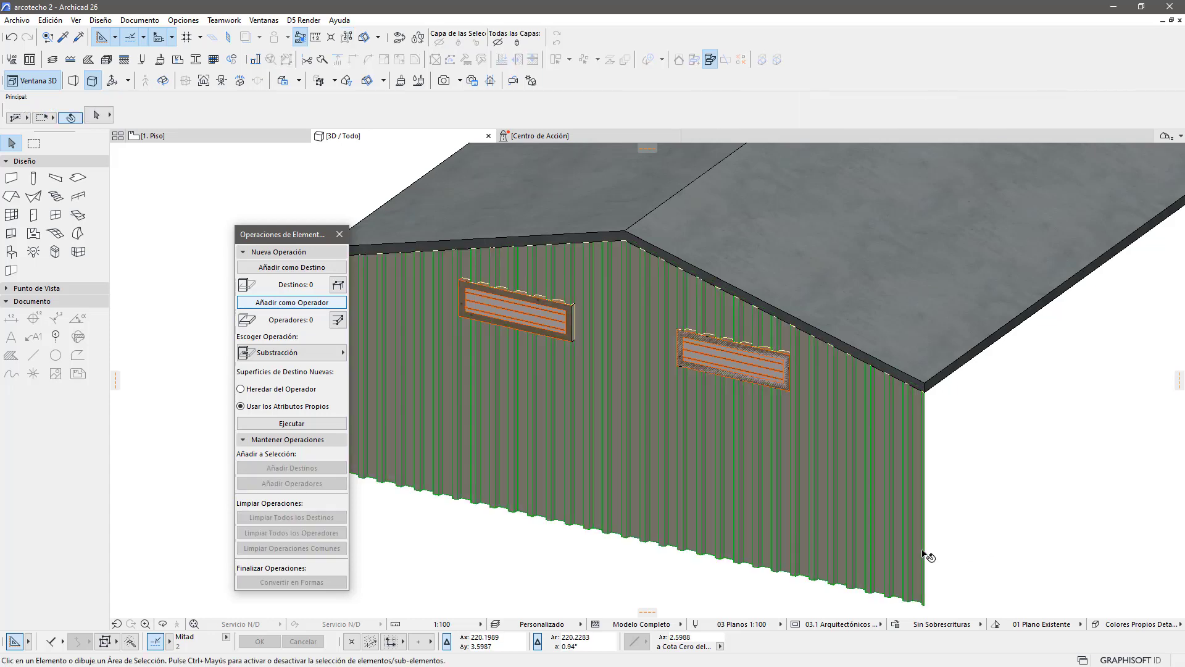
{"action": "left_click", "coordinate": [923, 551]}
{"action": "key", "text": "Escape"}
{"action": "key", "text": "ctrl+a"}
{"action": "scroll", "coordinate": [499, 298], "scroll_direction": "up", "scroll_amount": 3}
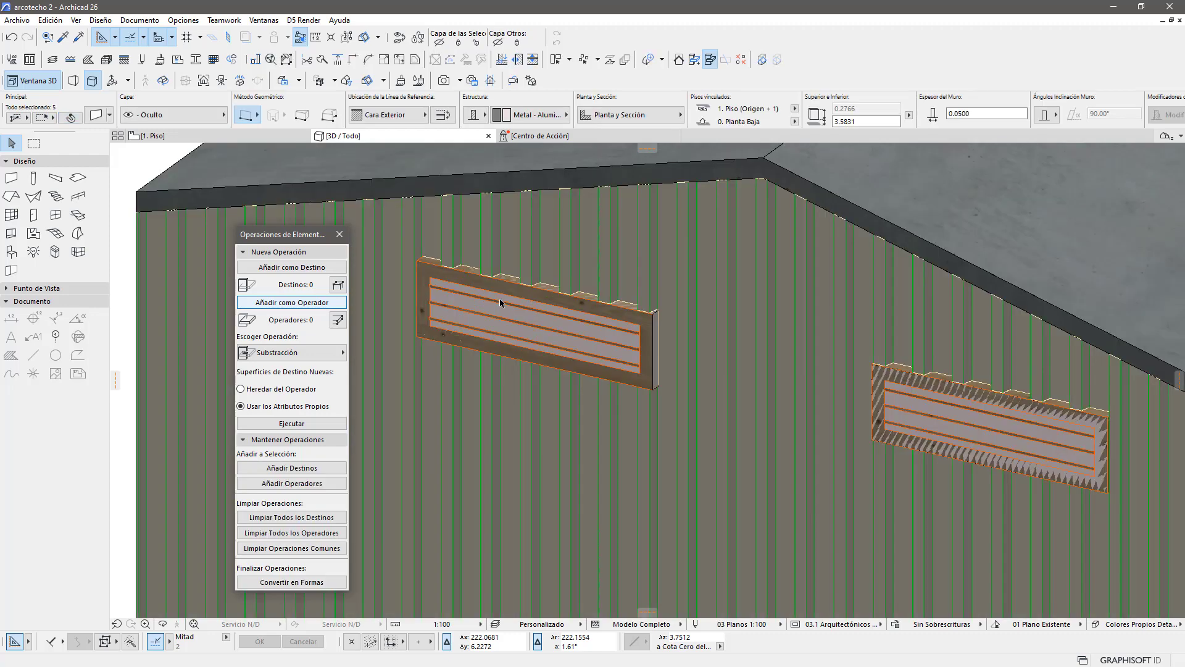
{"action": "scroll", "coordinate": [539, 405], "scroll_direction": "down", "scroll_amount": 3}
{"action": "scroll", "coordinate": [536, 457], "scroll_direction": "down", "scroll_amount": 3}
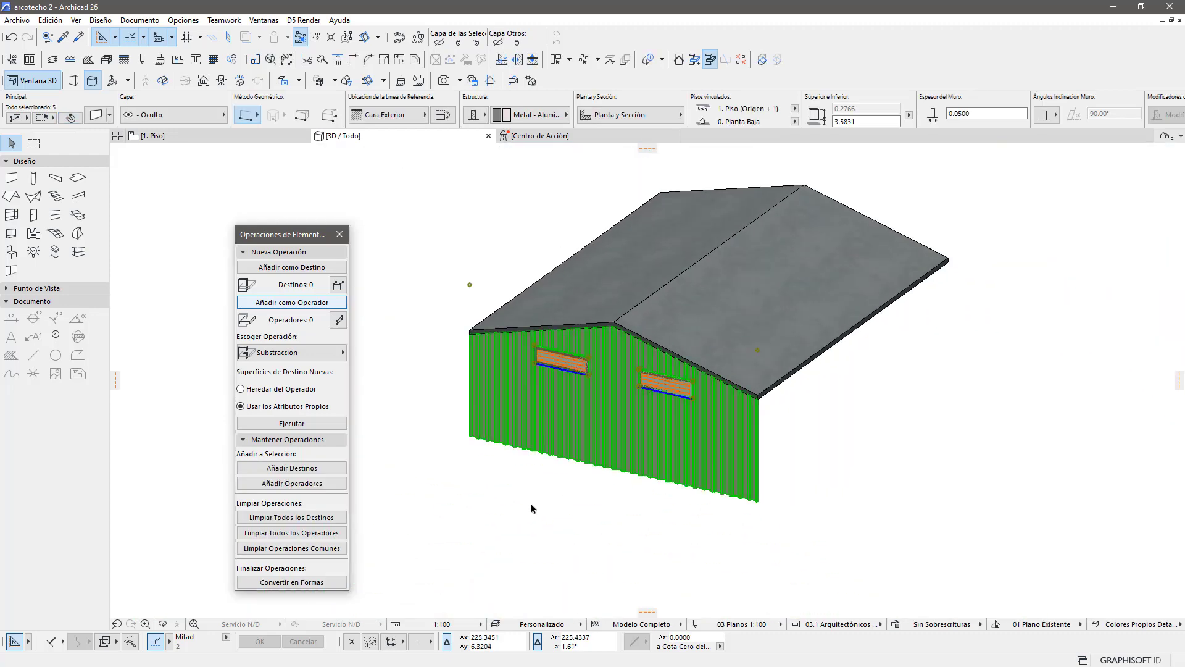
Step: Move the corrugated wall and its two windows to a new spot beside the shed
{"action": "key", "text": "ctrl+d"}
{"action": "left_click", "coordinate": [465, 488]}
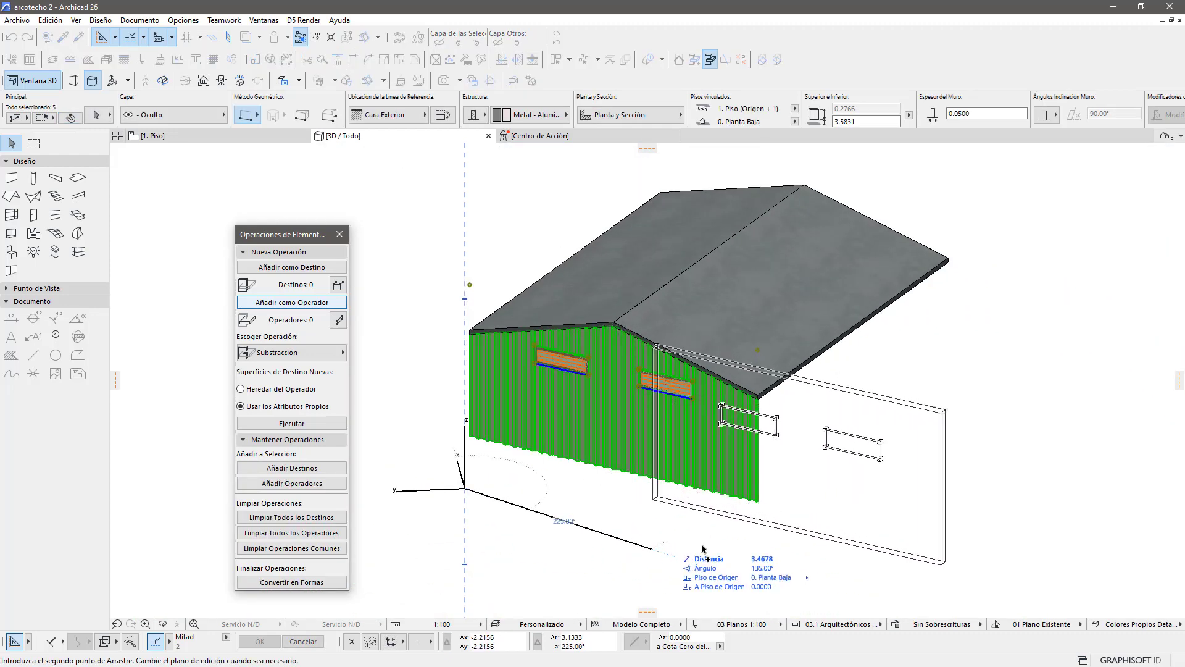
{"action": "left_click", "coordinate": [890, 549]}
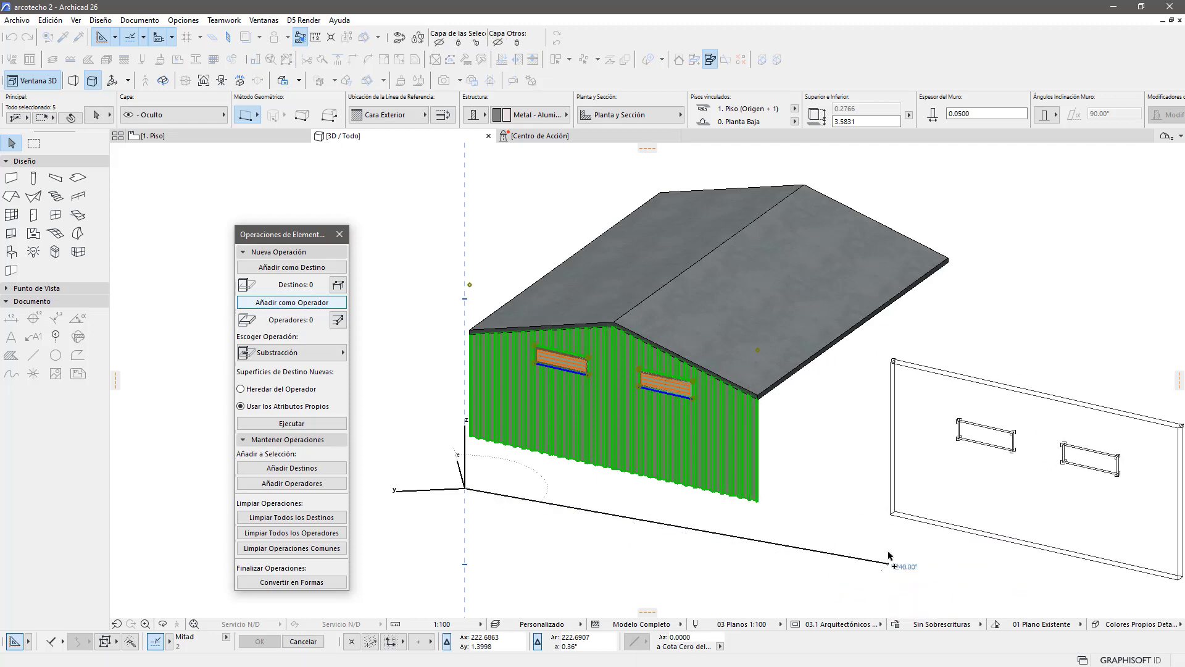
{"action": "left_click", "coordinate": [892, 549]}
{"action": "middle_click_drag", "start_coordinate": [873, 555], "coordinate": [582, 492]}
{"action": "scroll", "coordinate": [679, 432], "scroll_direction": "up", "scroll_amount": 3}
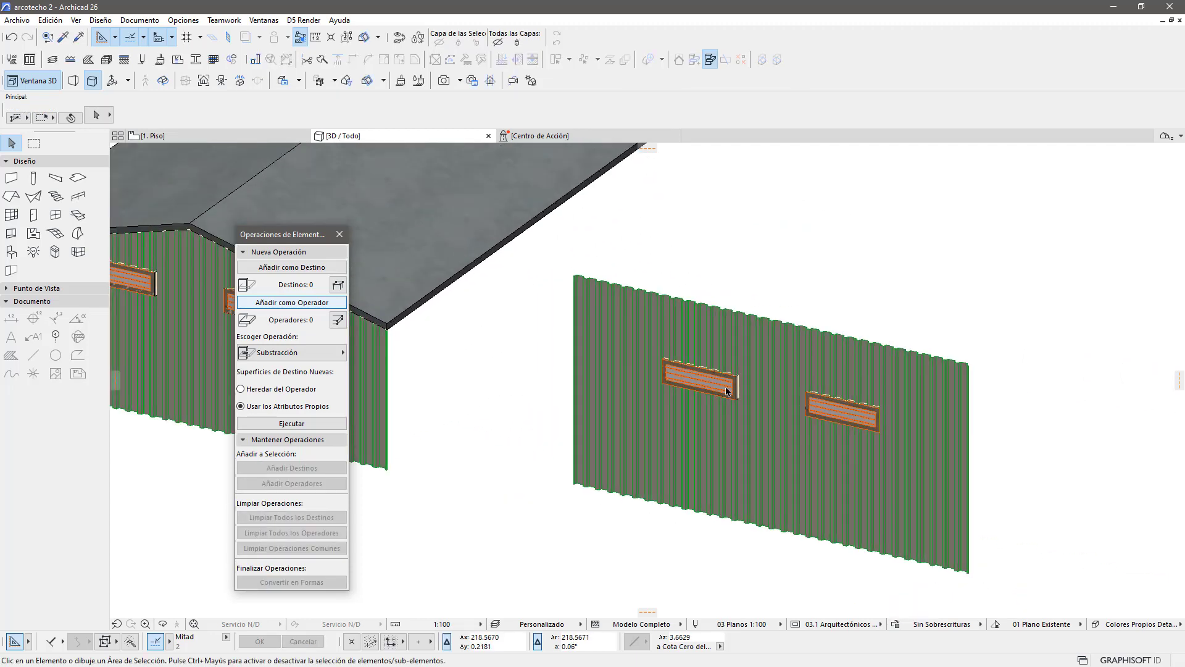
{"action": "scroll", "coordinate": [710, 378], "scroll_direction": "up", "scroll_amount": 3}
{"action": "scroll", "coordinate": [687, 370], "scroll_direction": "up", "scroll_amount": 2}
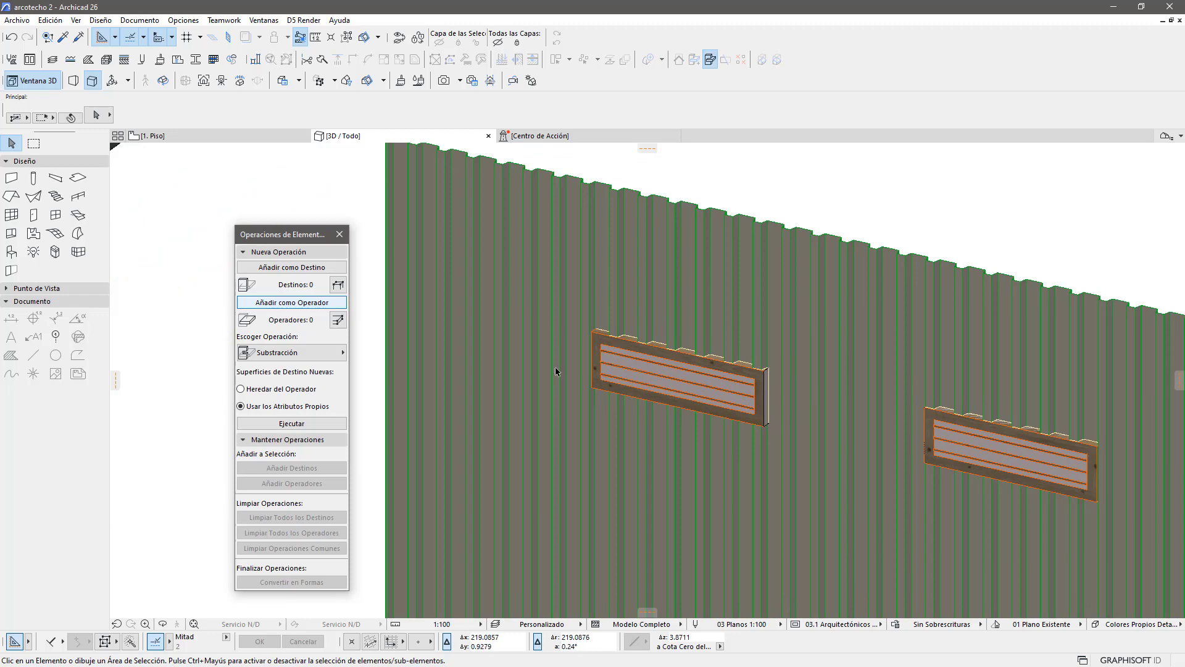
{"action": "scroll", "coordinate": [722, 418], "scroll_direction": "down", "scroll_amount": 3}
{"action": "scroll", "coordinate": [766, 432], "scroll_direction": "down", "scroll_amount": 2}
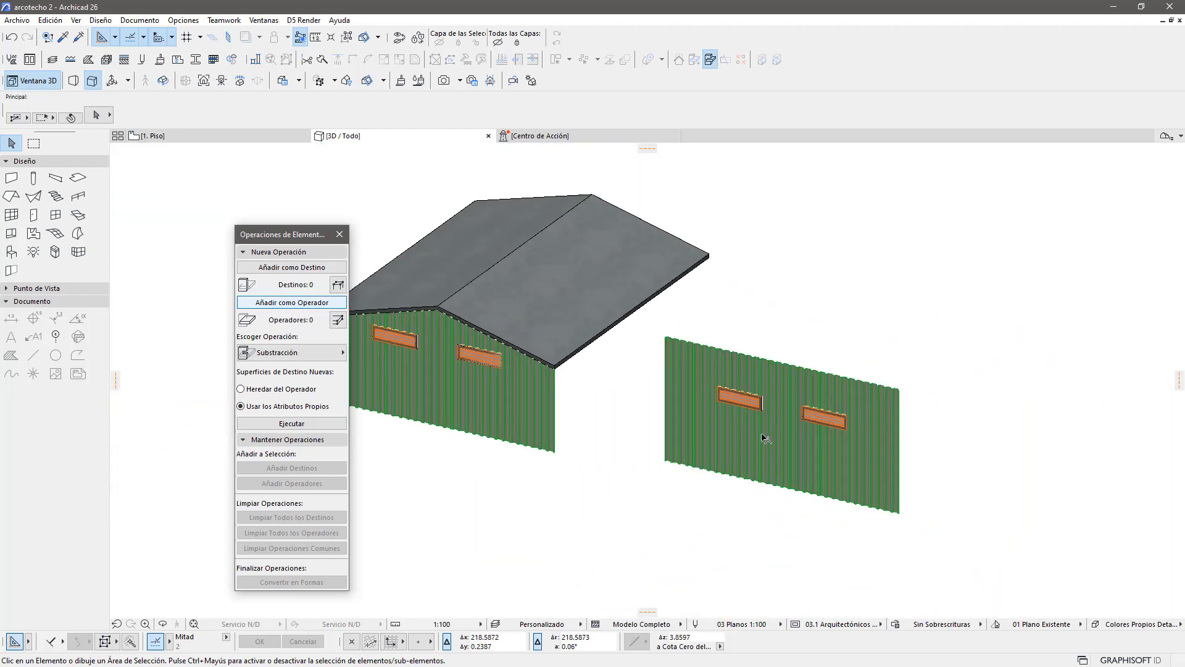
{"action": "scroll", "coordinate": [622, 472], "scroll_direction": "up", "scroll_amount": 2}
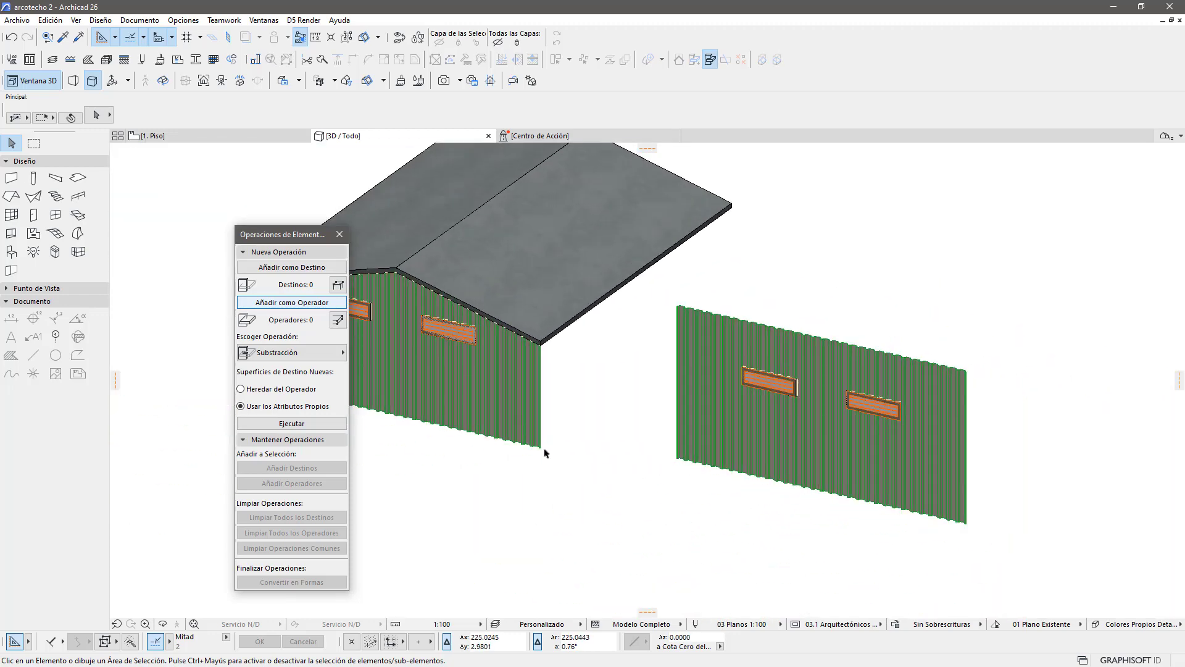
Step: Switch the floor plan view to 0. Planta Baja
{"action": "left_click", "coordinate": [247, 139]}
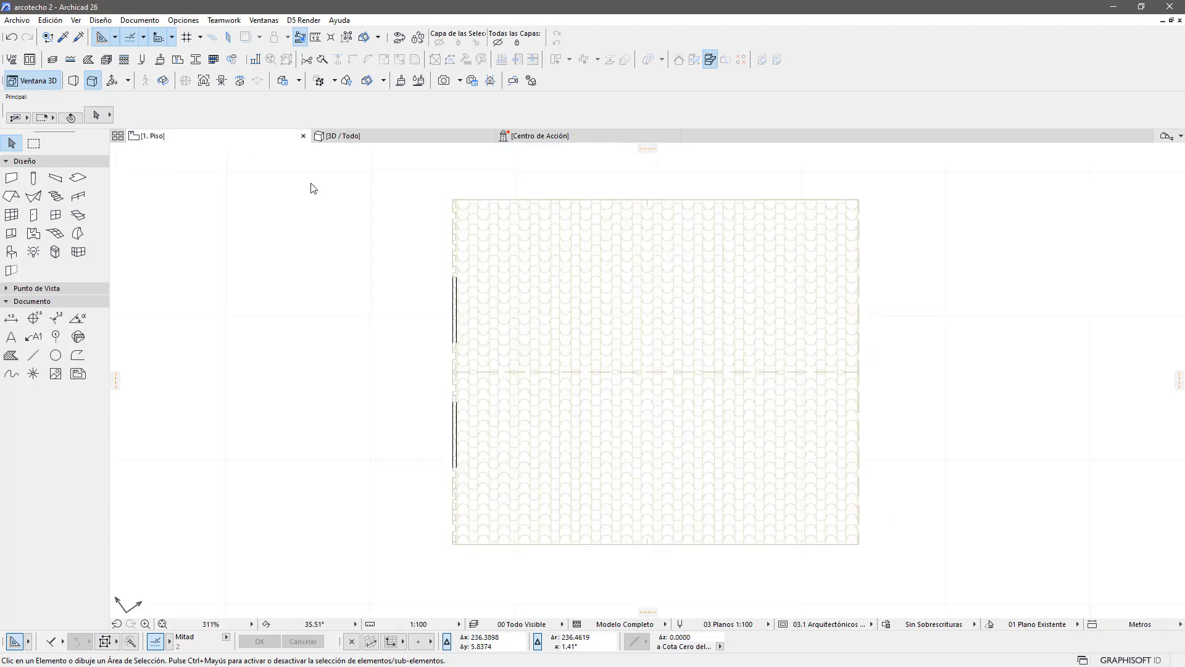
{"action": "right_click", "coordinate": [267, 140]}
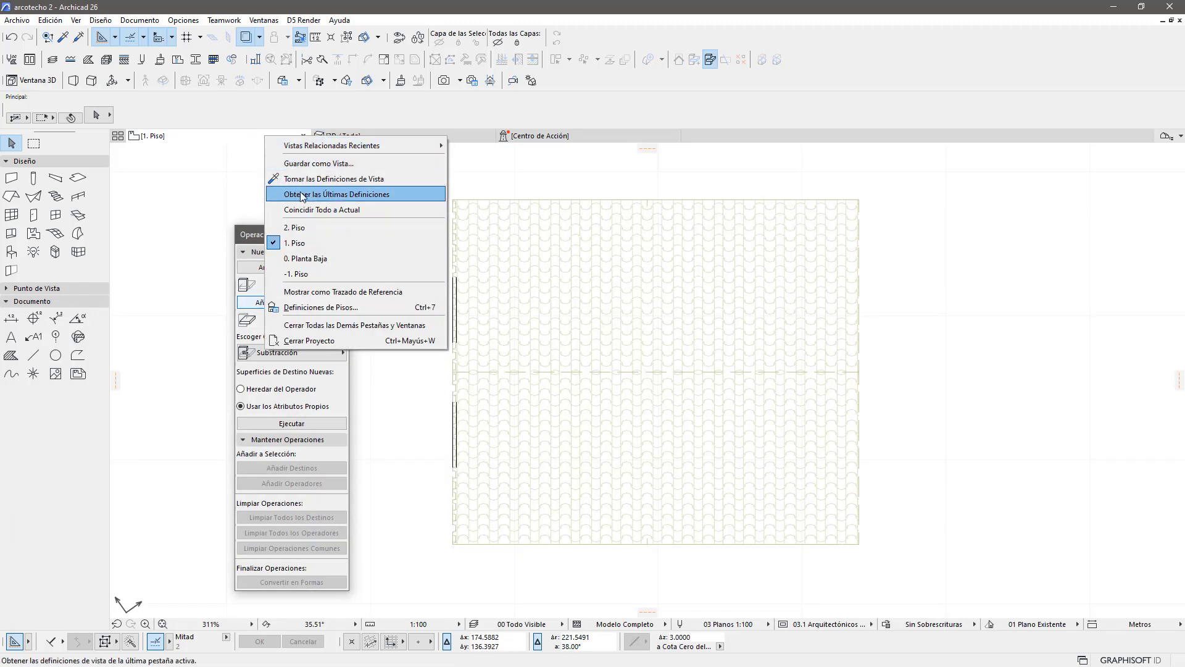
{"action": "left_click", "coordinate": [313, 255]}
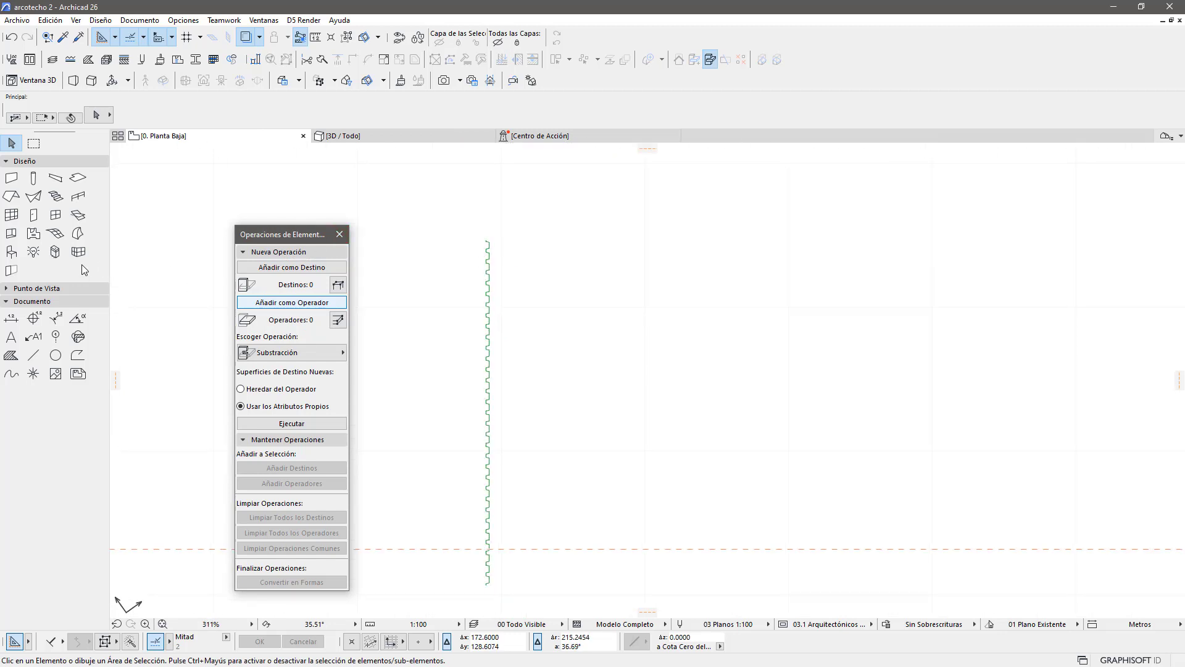
Step: Set the Lámina Perfilada 26 object defaults to a 15° angle on the Pivote y Borde page
{"action": "left_click", "coordinate": [10, 254]}
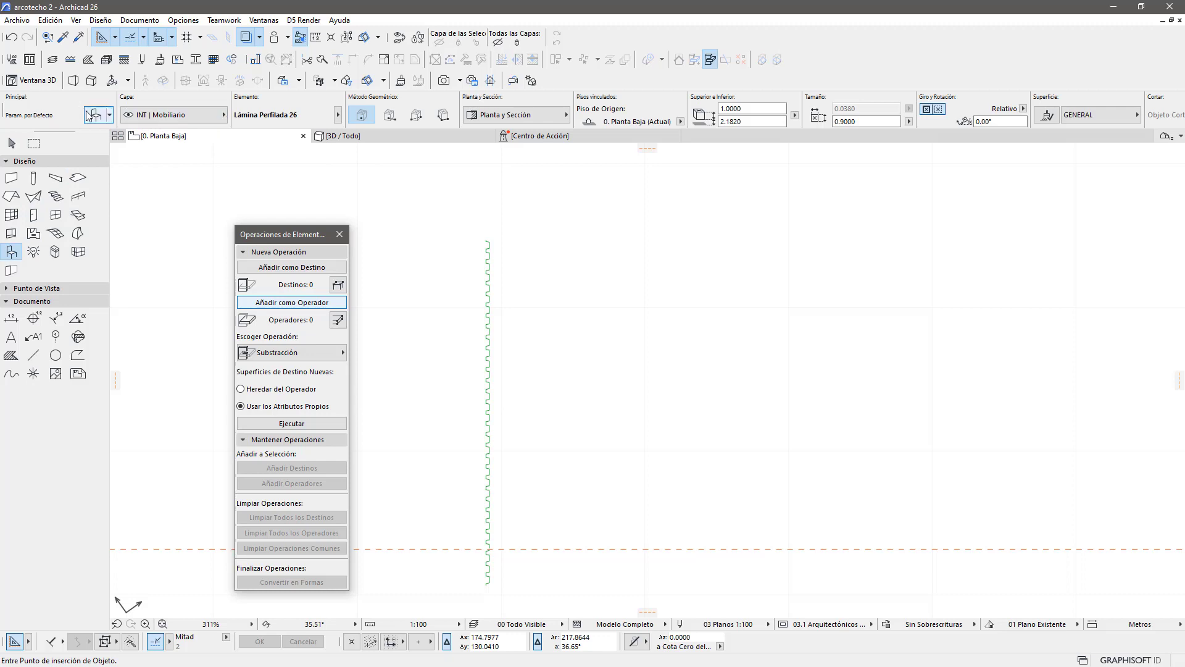
{"action": "key", "text": "ctrl+t"}
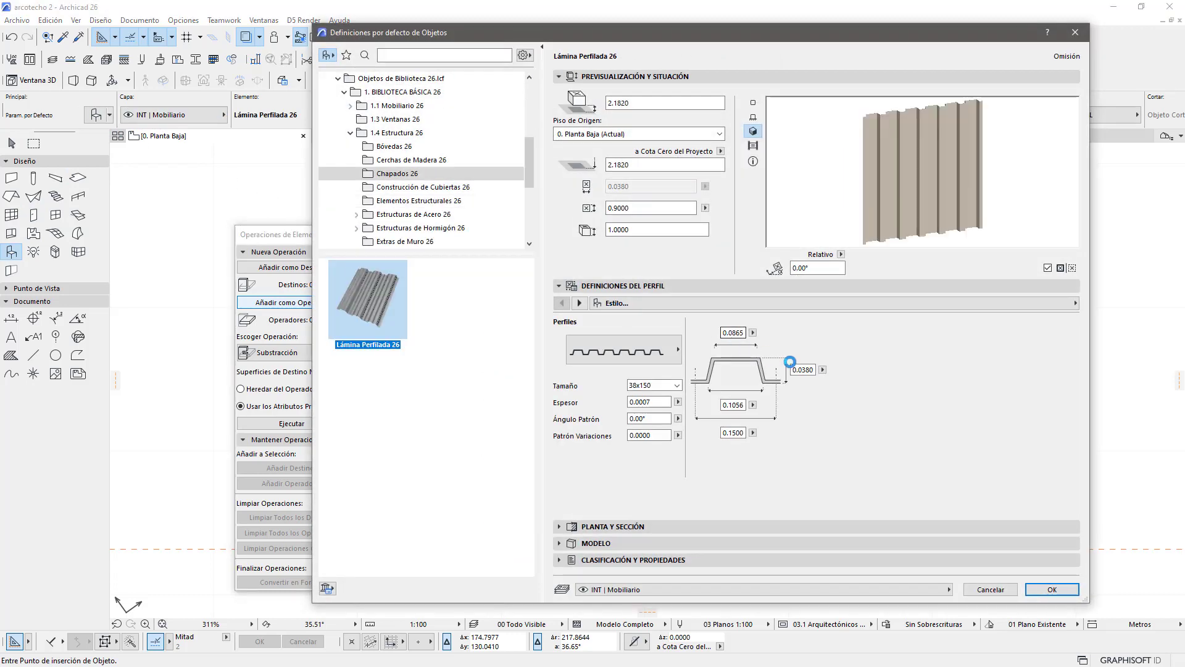
{"action": "left_click", "coordinate": [579, 302]}
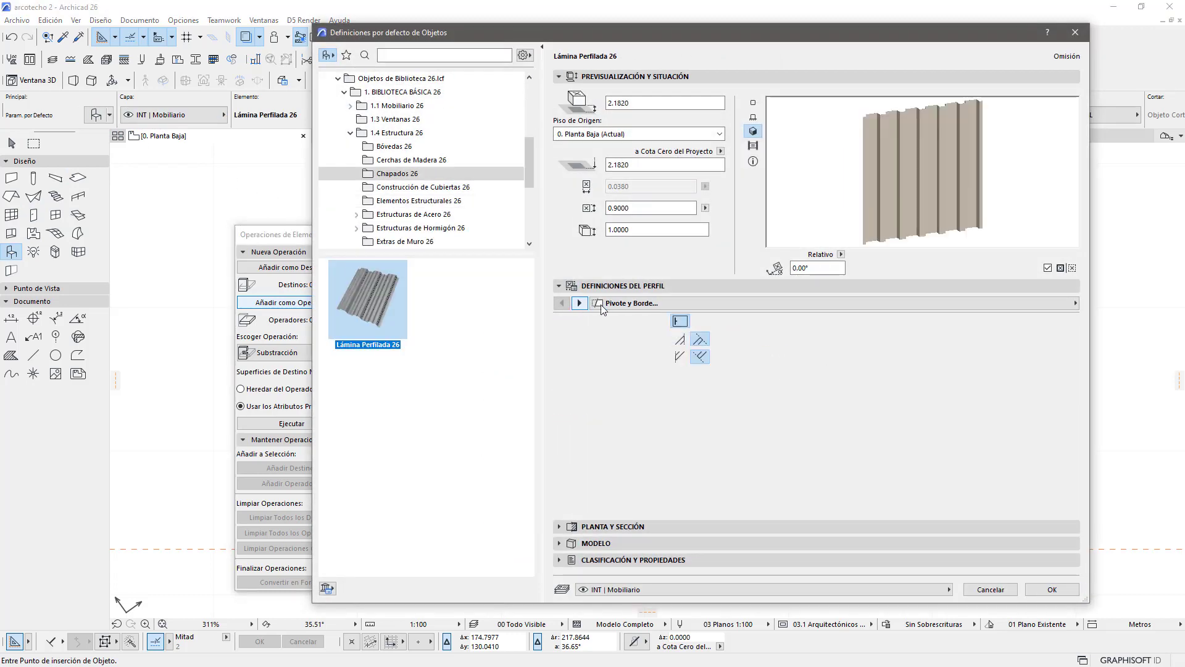
{"action": "left_click", "coordinate": [782, 427]}
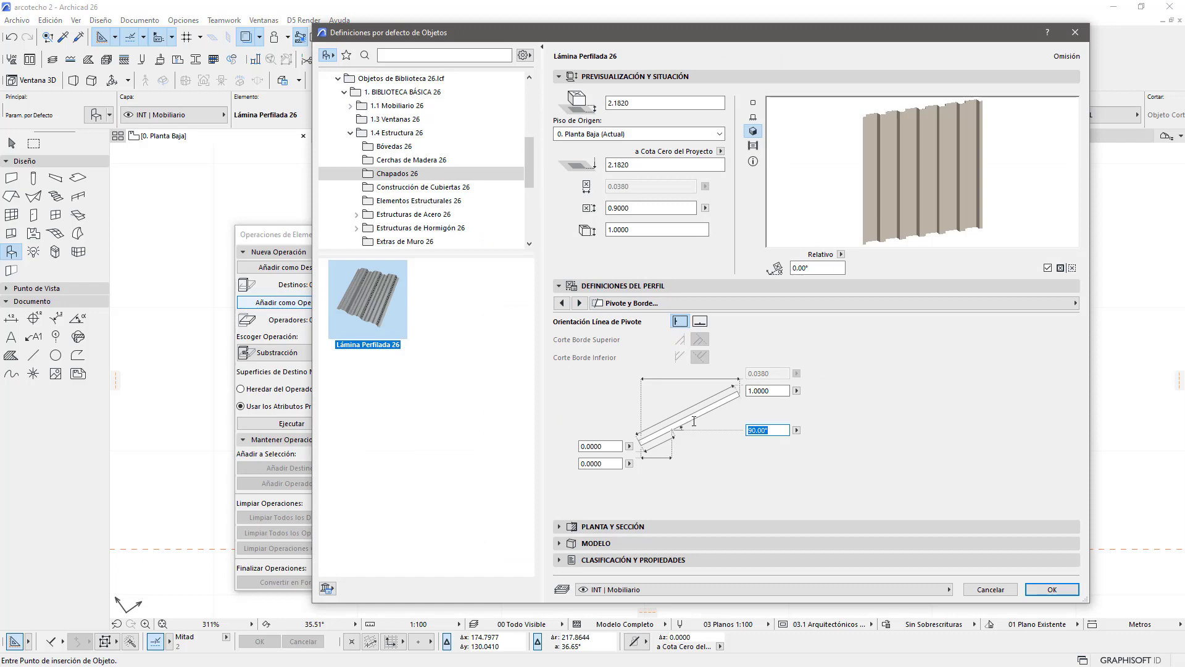
{"action": "type", "text": "15"}
{"action": "key", "text": "Return"}
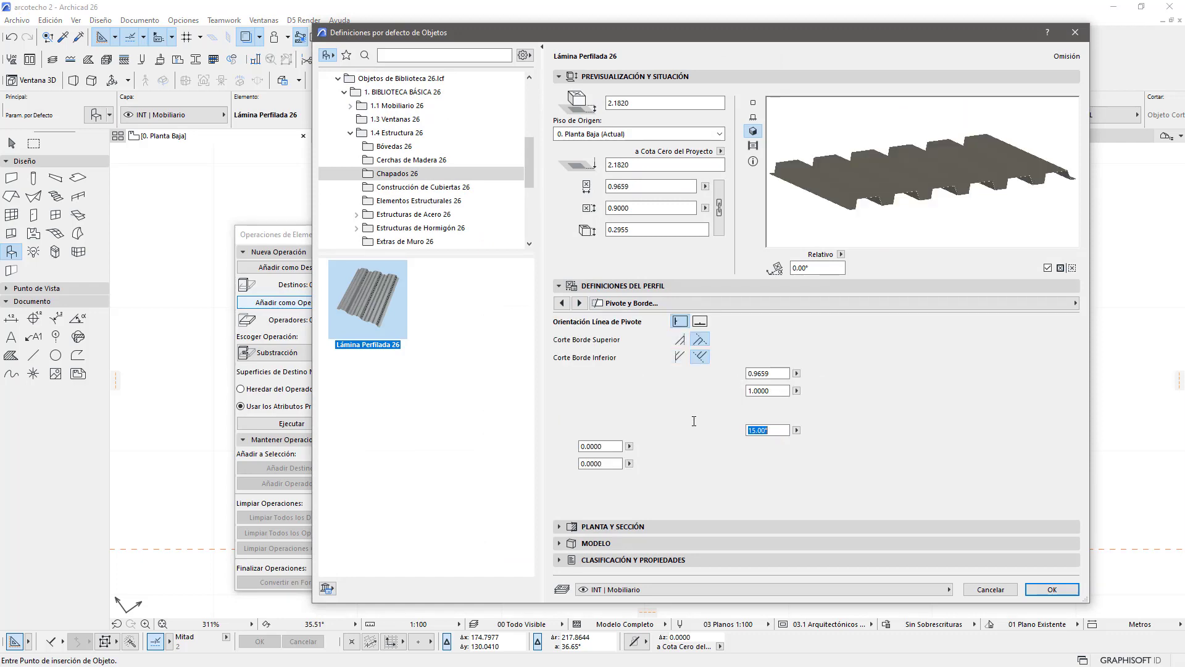
{"action": "left_click", "coordinate": [1052, 589]}
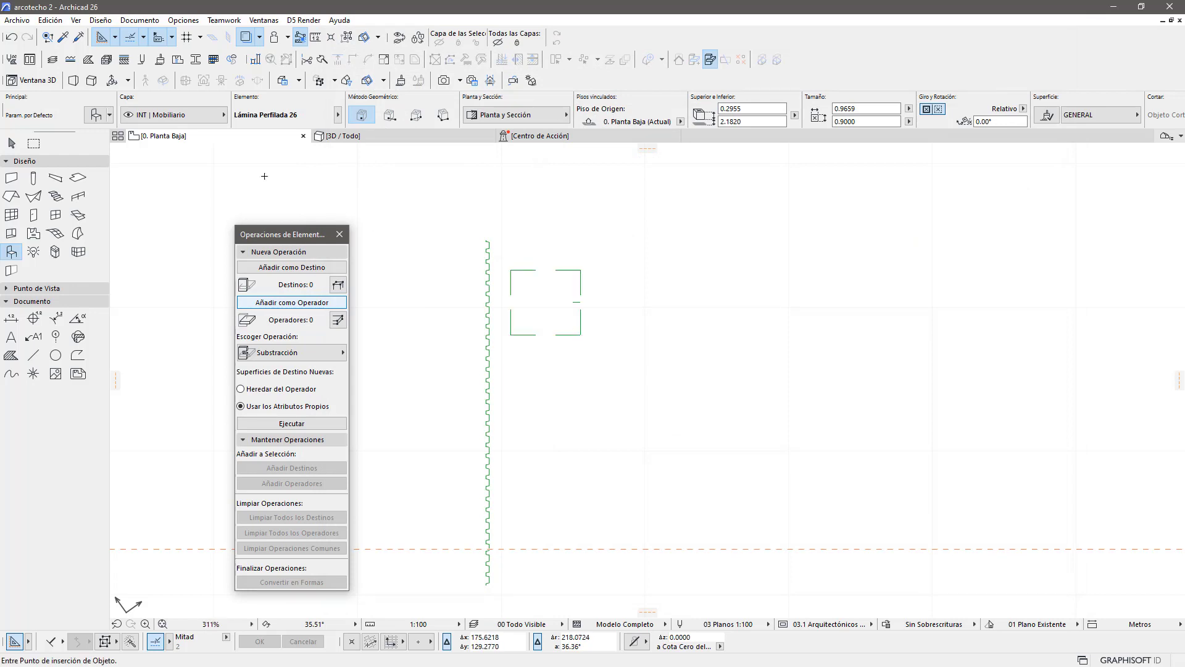
Step: Rotate the square corrugated sheet 90° about its top-right corner
{"action": "left_click", "coordinate": [12, 143]}
{"action": "scroll", "coordinate": [593, 302], "scroll_direction": "up", "scroll_amount": 3}
{"action": "scroll", "coordinate": [584, 303], "scroll_direction": "up", "scroll_amount": 2}
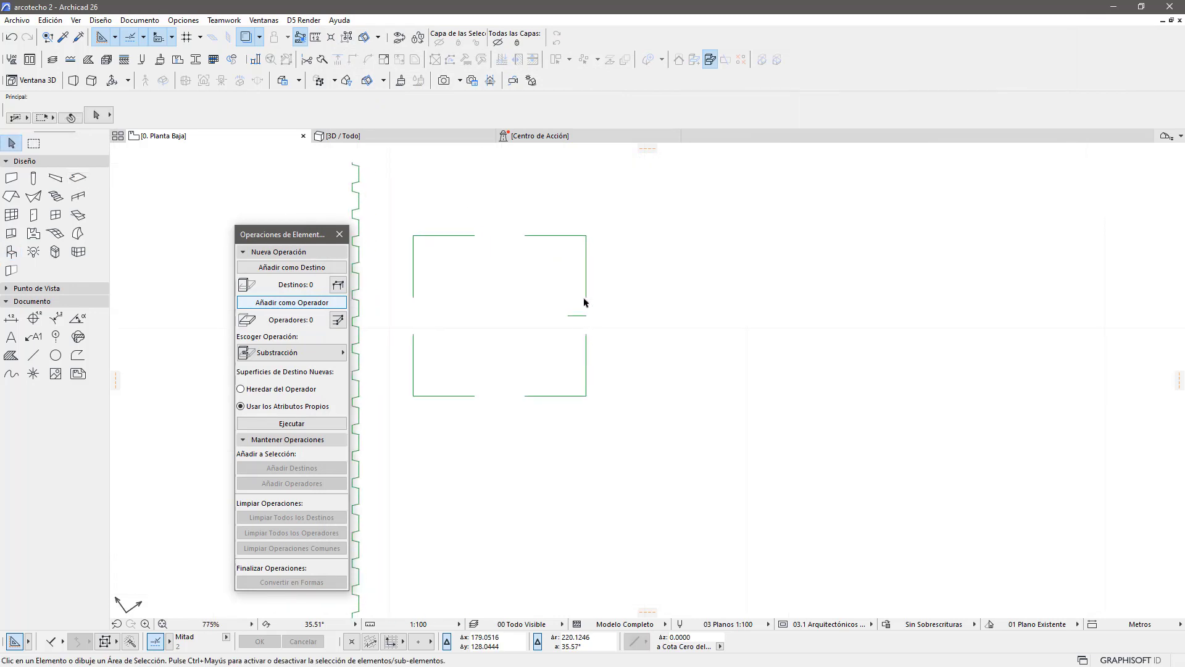
{"action": "left_click_drag", "start_coordinate": [618, 444], "coordinate": [553, 241]}
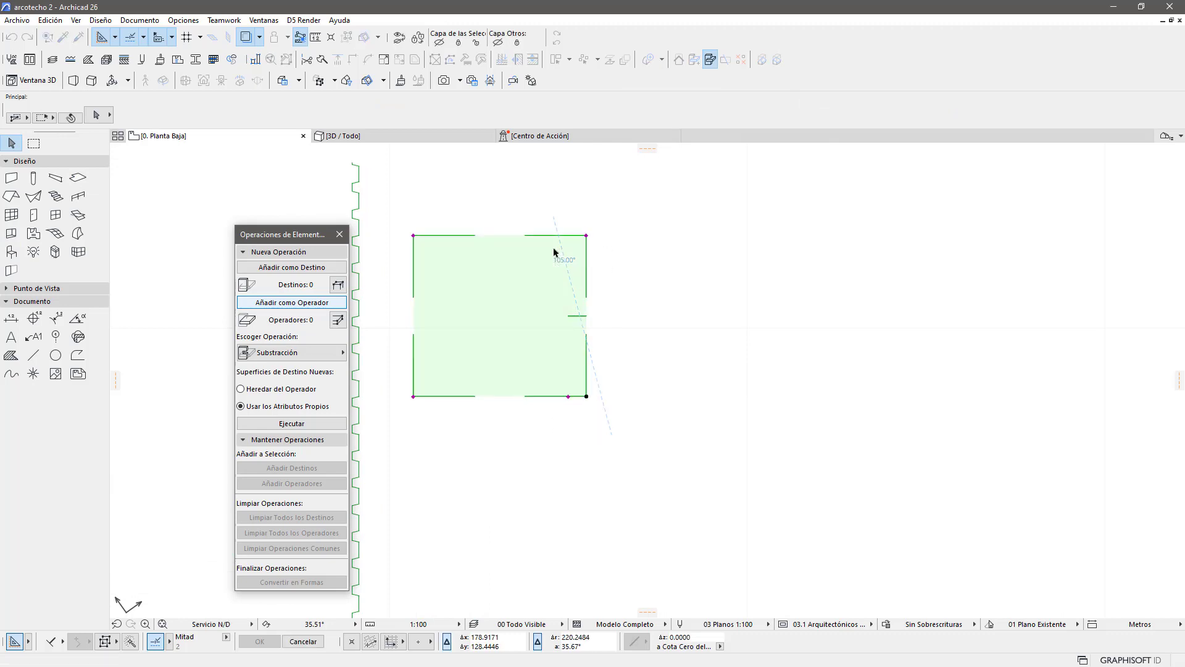
{"action": "key", "text": "ctrl+e"}
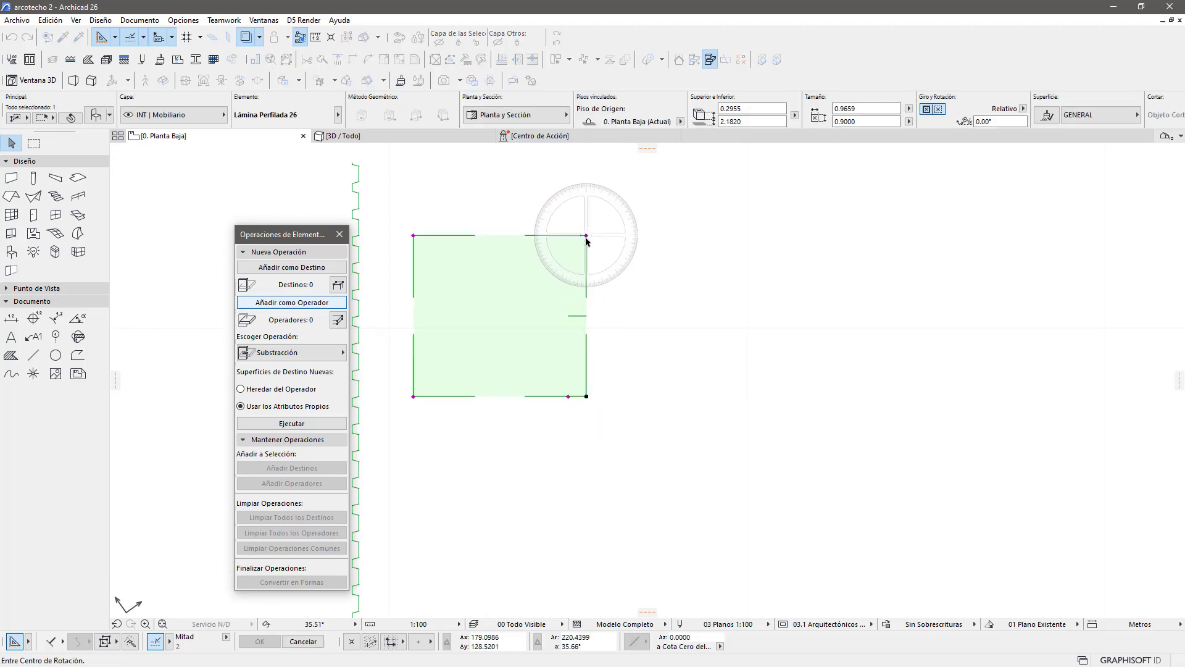
{"action": "left_click", "coordinate": [586, 236]}
{"action": "left_click", "coordinate": [586, 397]}
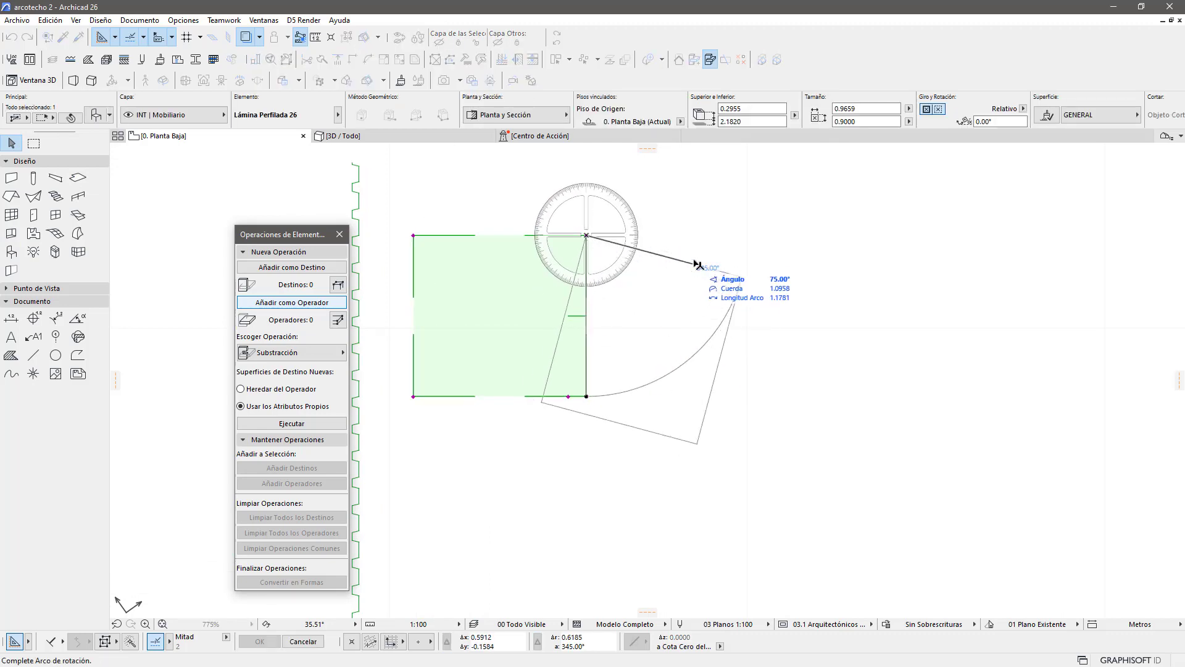
{"action": "left_click", "coordinate": [710, 241]}
Step: Move the sheet against the wall's top end and stretch it to 2.0559 long
{"action": "middle_click_drag", "start_coordinate": [581, 328], "coordinate": [712, 350]}
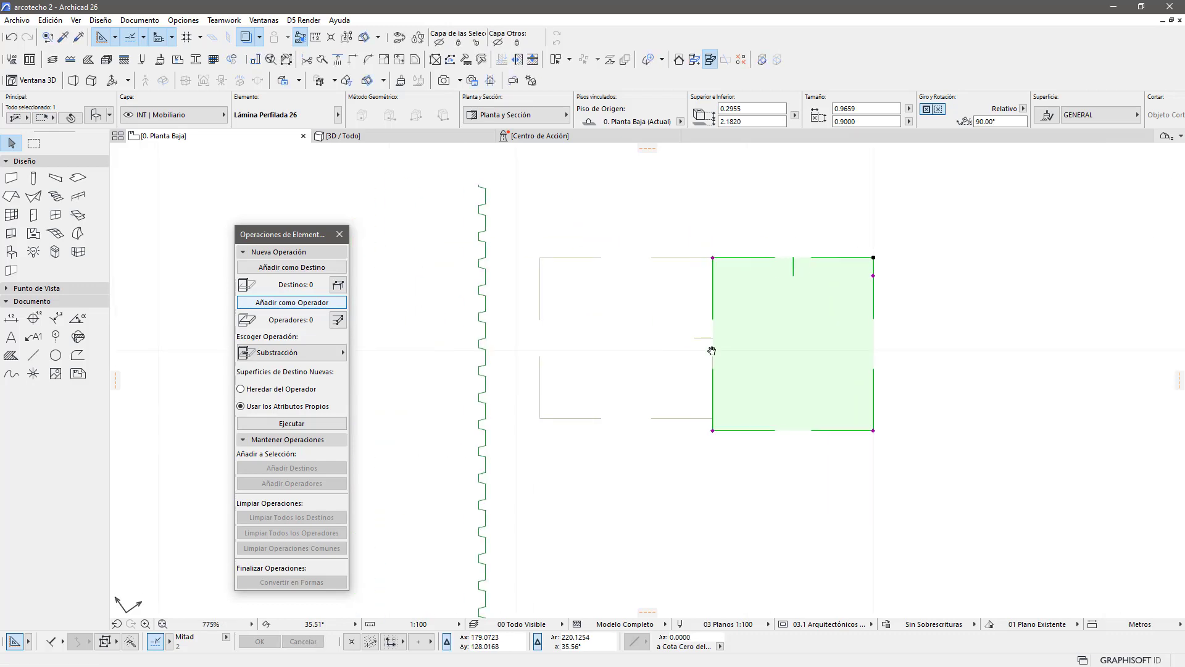
{"action": "key", "text": "ctrl+d"}
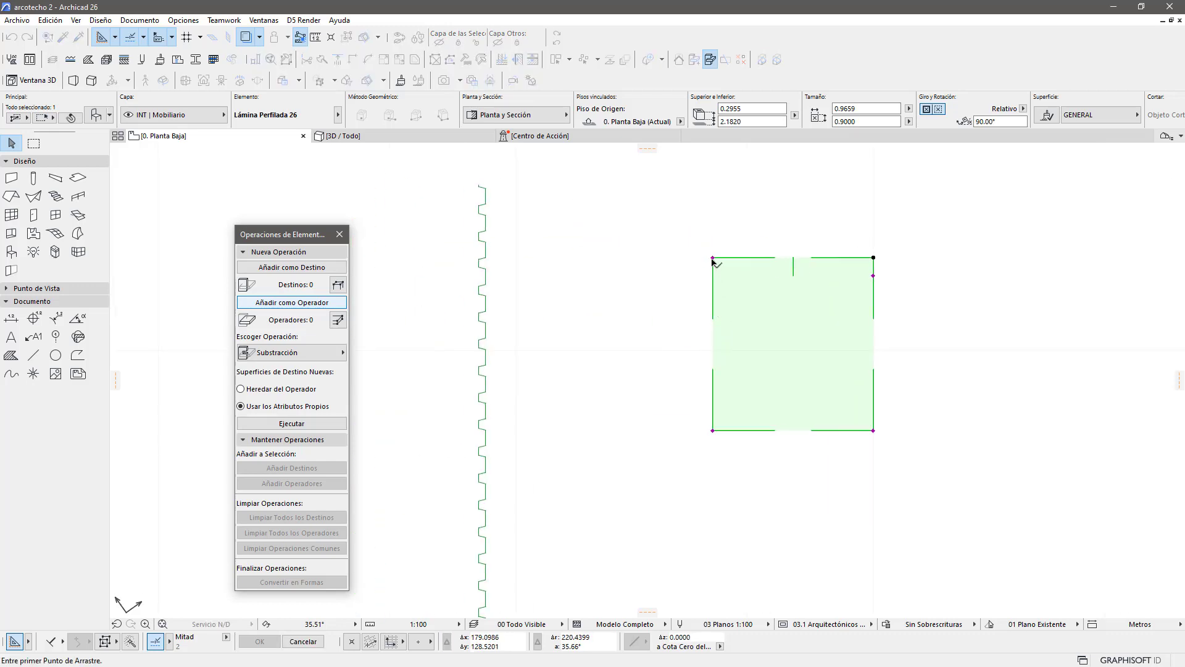
{"action": "left_click", "coordinate": [713, 258]}
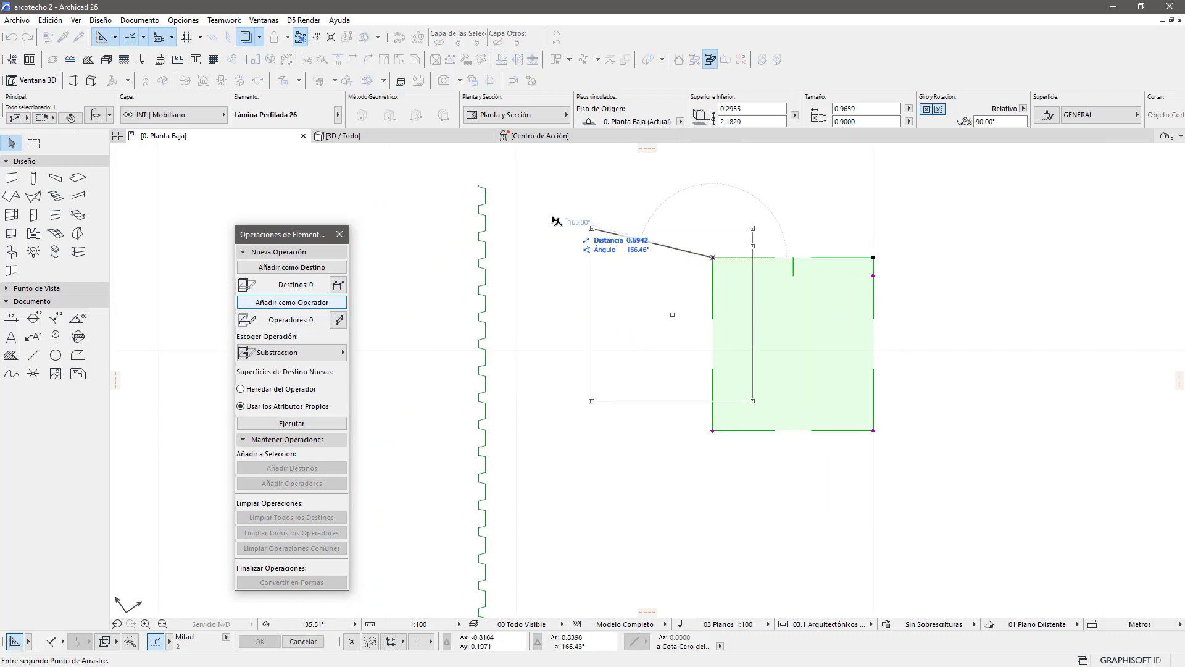
{"action": "left_click", "coordinate": [482, 196]}
{"action": "scroll", "coordinate": [481, 196], "scroll_direction": "down", "scroll_amount": 3}
{"action": "scroll", "coordinate": [555, 277], "scroll_direction": "down", "scroll_amount": 2}
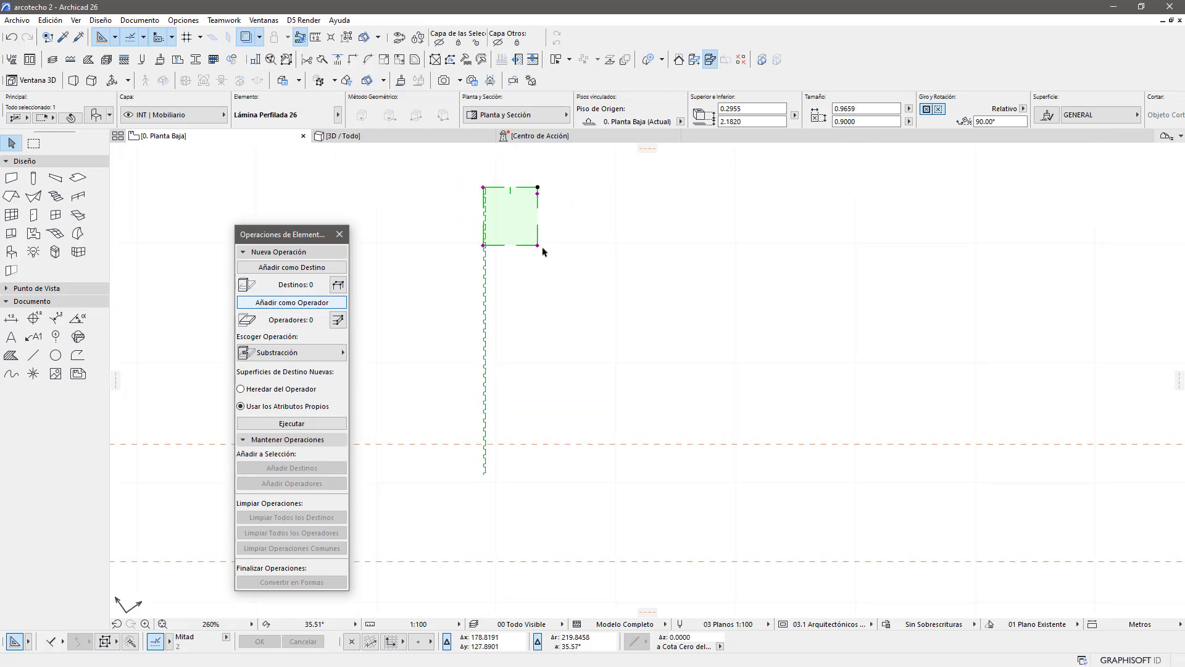
{"action": "left_click", "coordinate": [542, 247]}
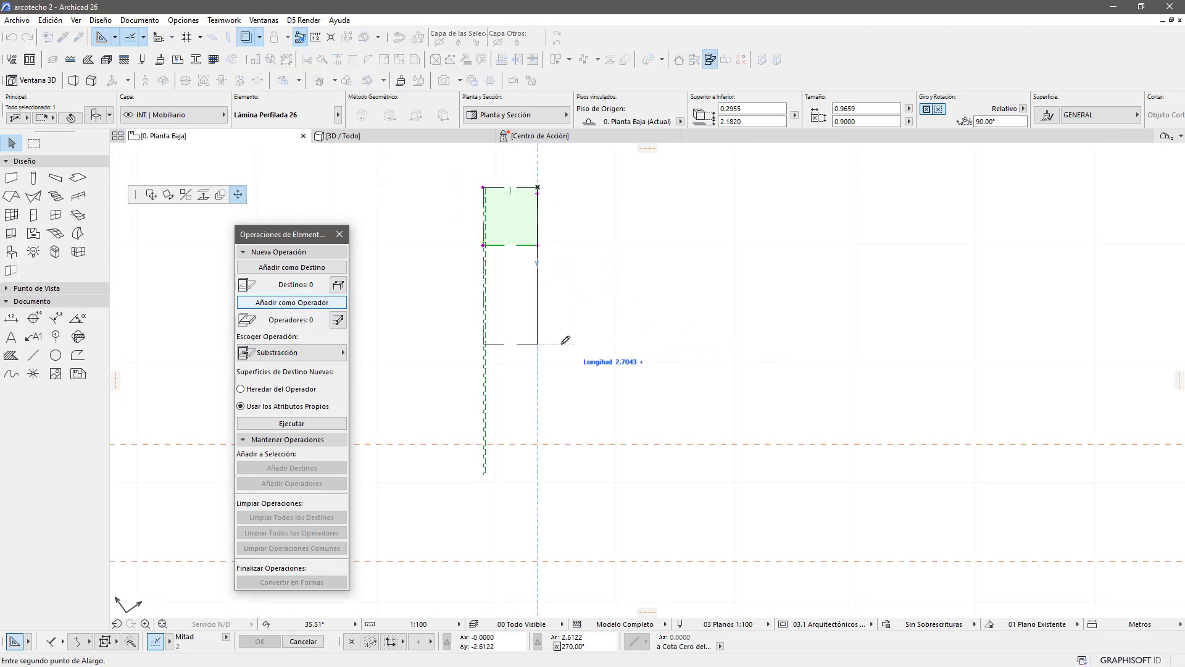
{"action": "left_click", "coordinate": [492, 302]}
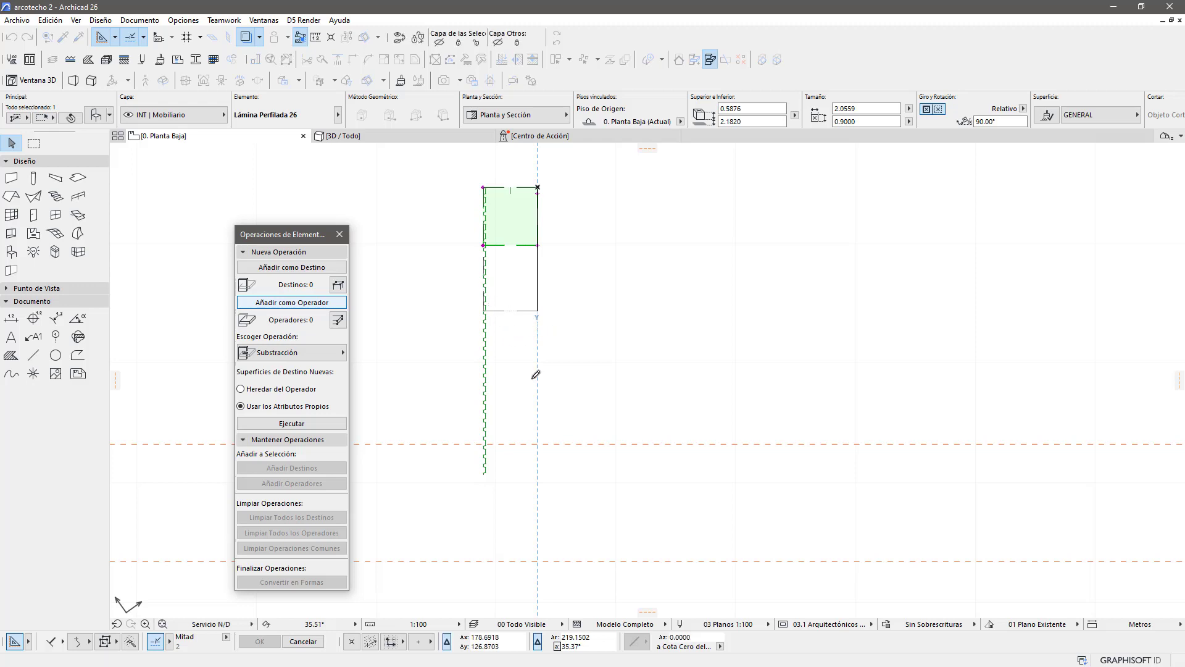
{"action": "left_click", "coordinate": [533, 380]}
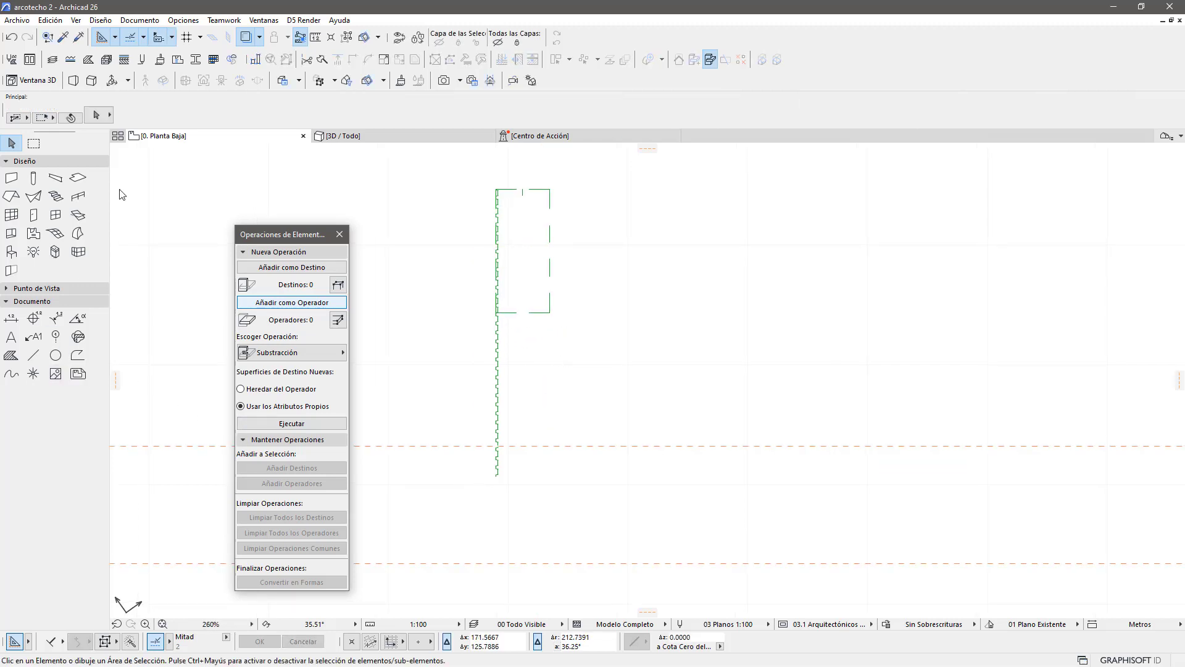
Step: Draw a guide-line segment along the corrugated wall edge
{"action": "left_click", "coordinate": [114, 37]}
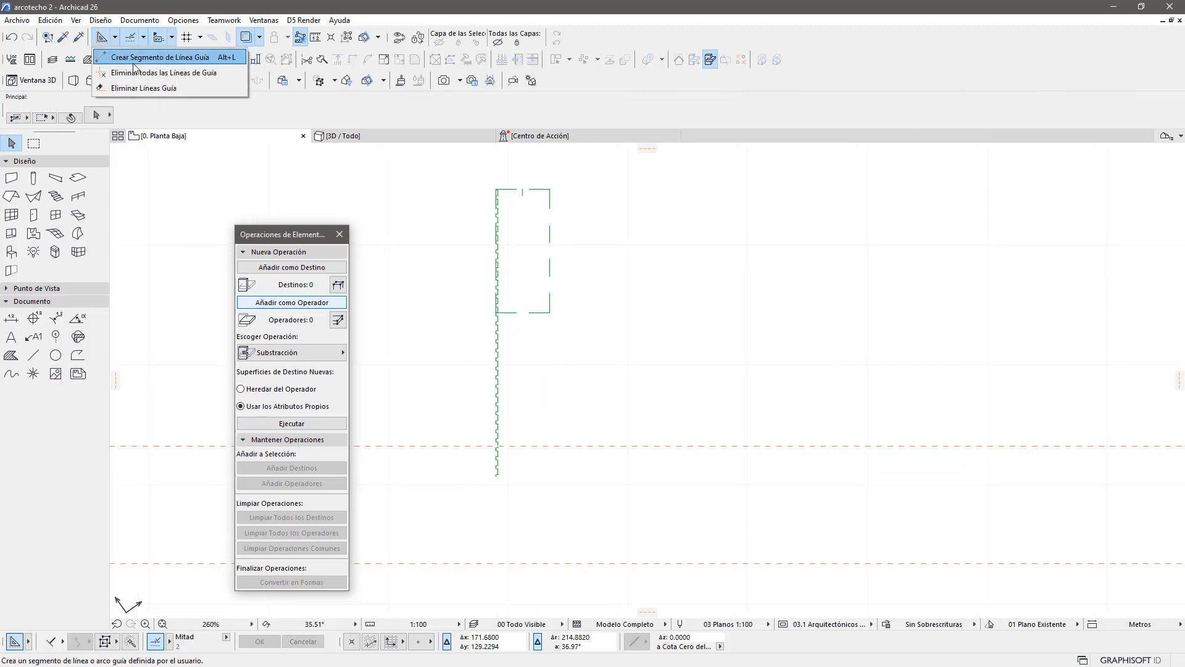
{"action": "left_click", "coordinate": [136, 60]}
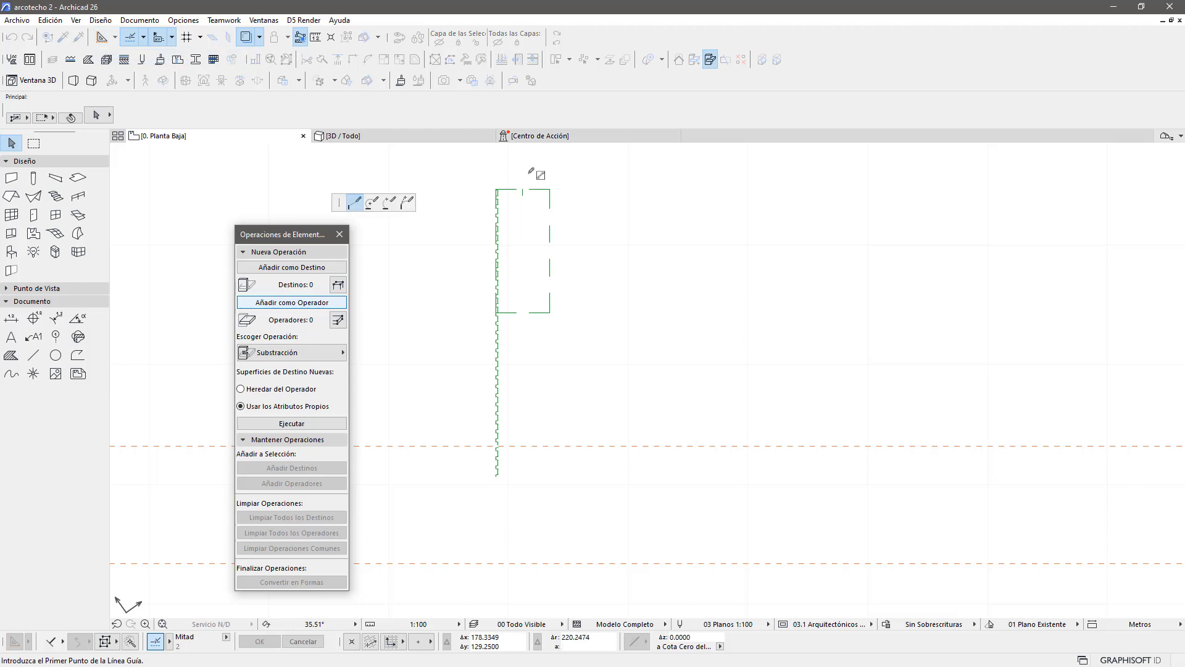
{"action": "left_click", "coordinate": [497, 189]}
{"action": "left_click", "coordinate": [497, 480]}
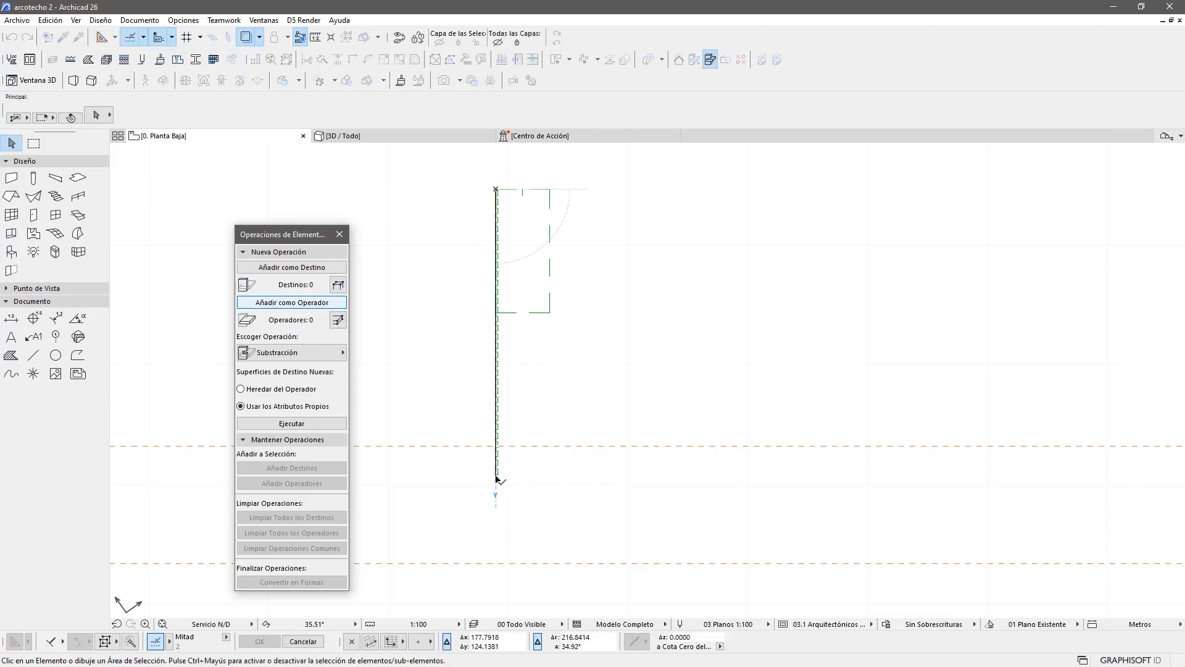
Step: Stretch the Lámina Perfilada sheet corners to 2.3940 by 0.9000 along the guide
{"action": "scroll", "coordinate": [526, 286], "scroll_direction": "up", "scroll_amount": 3}
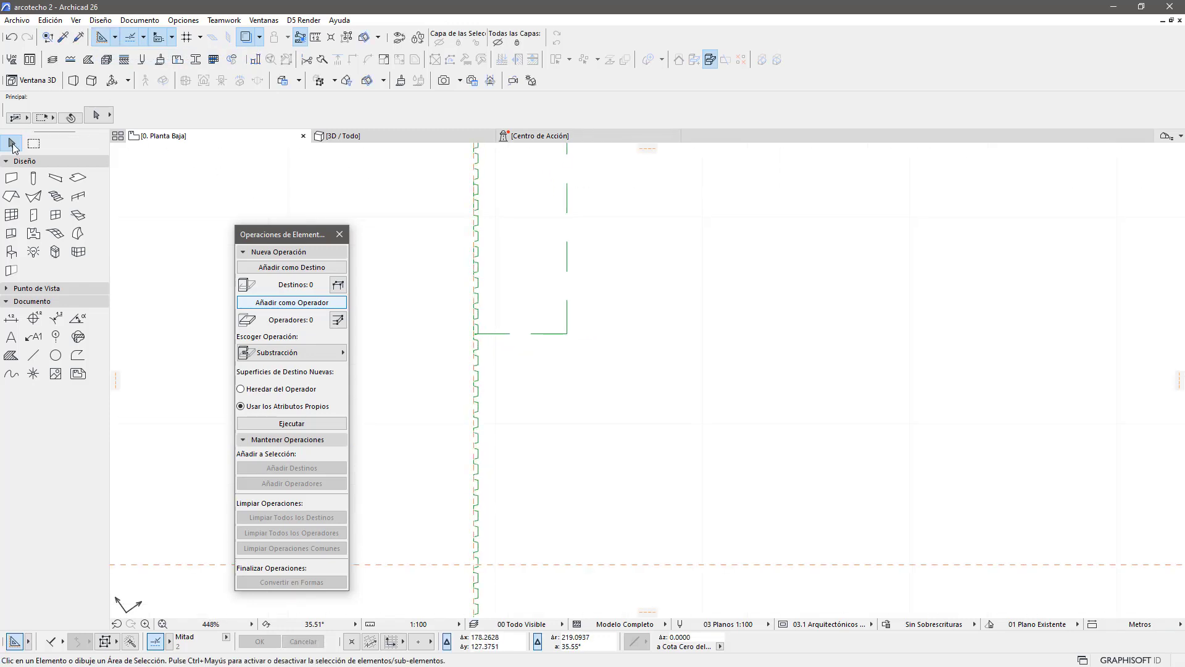
{"action": "left_click", "coordinate": [566, 334]}
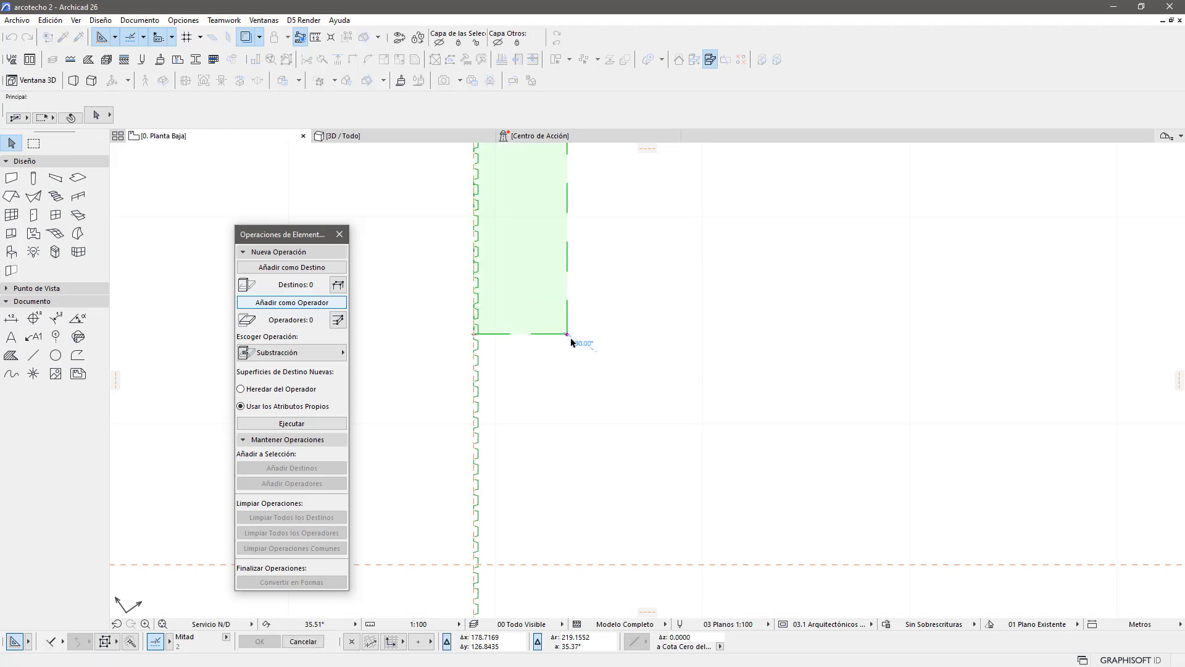
{"action": "left_click_drag", "start_coordinate": [474, 335], "coordinate": [488, 283]}
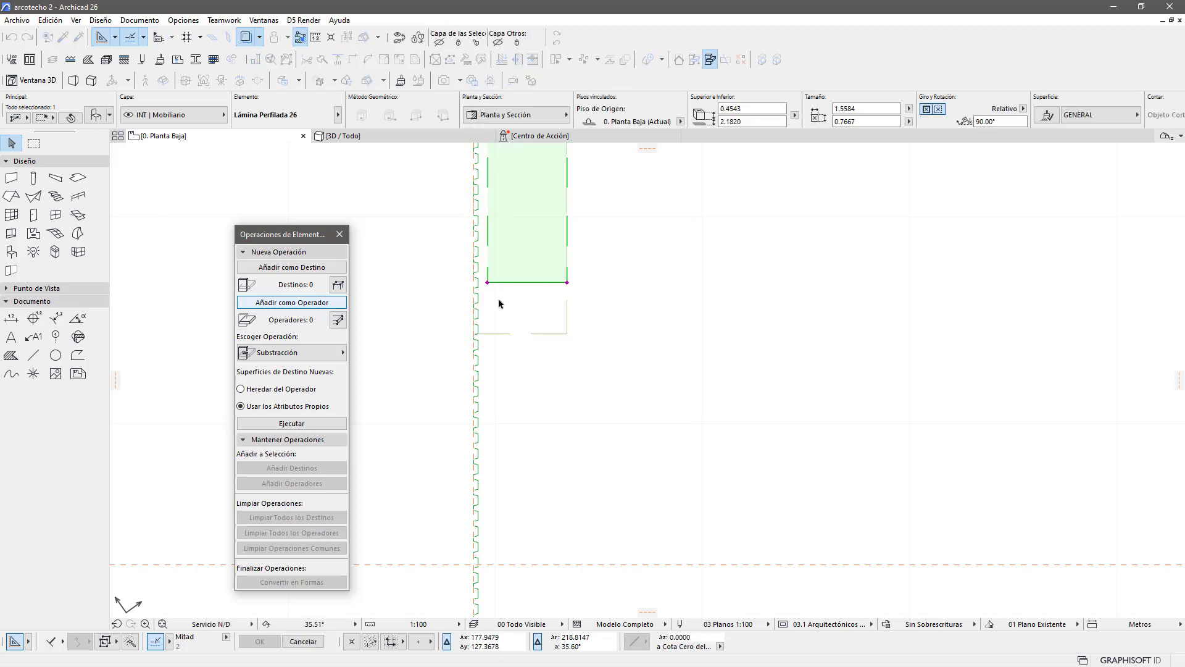
{"action": "scroll", "coordinate": [479, 371], "scroll_direction": "up", "scroll_amount": 2}
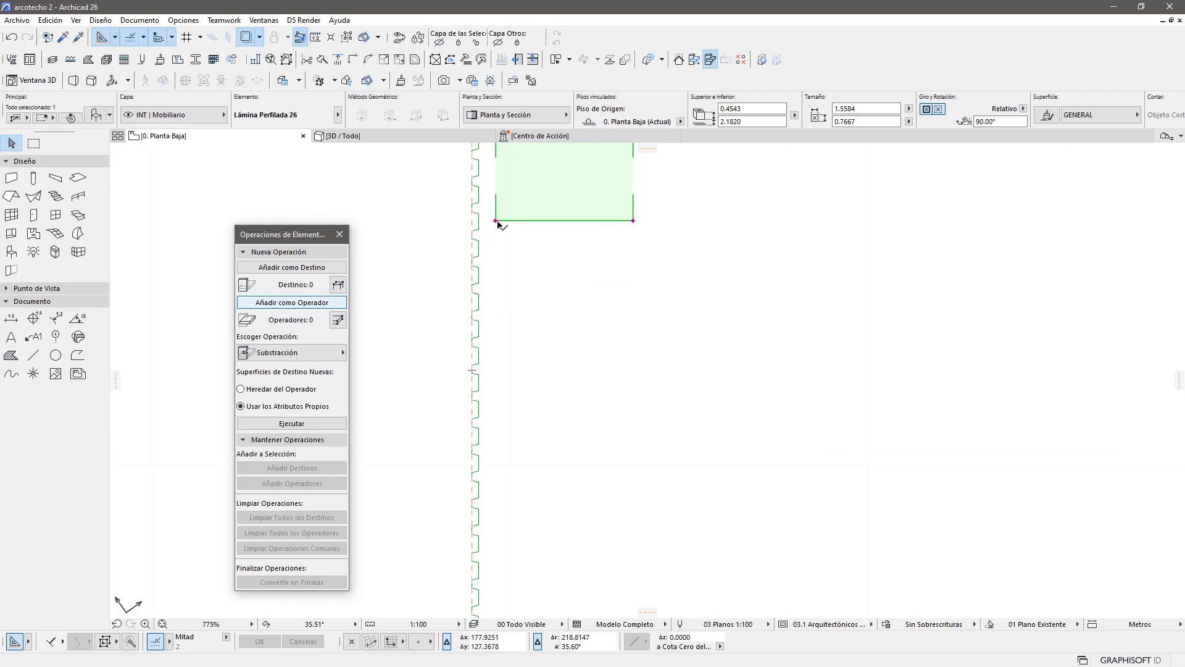
{"action": "left_click", "coordinate": [497, 221]}
{"action": "left_click", "coordinate": [472, 370]}
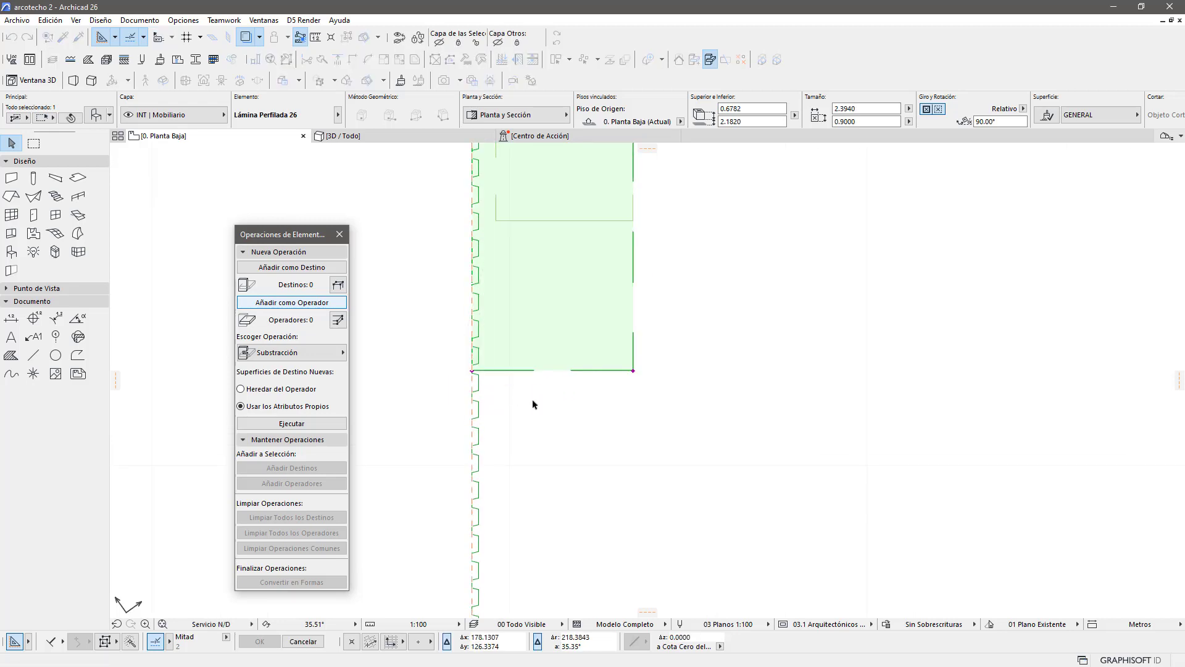
{"action": "scroll", "coordinate": [533, 404], "scroll_direction": "down", "scroll_amount": 3}
{"action": "middle_click_drag", "start_coordinate": [642, 396], "coordinate": [543, 286]}
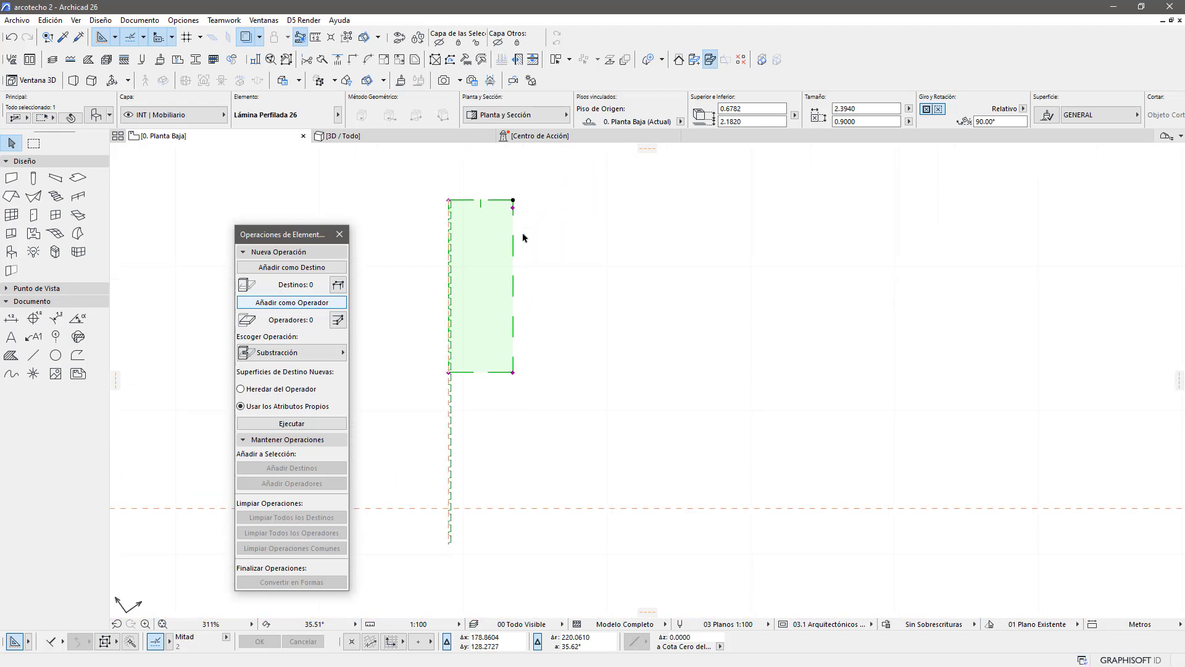
{"action": "left_click", "coordinate": [516, 208]}
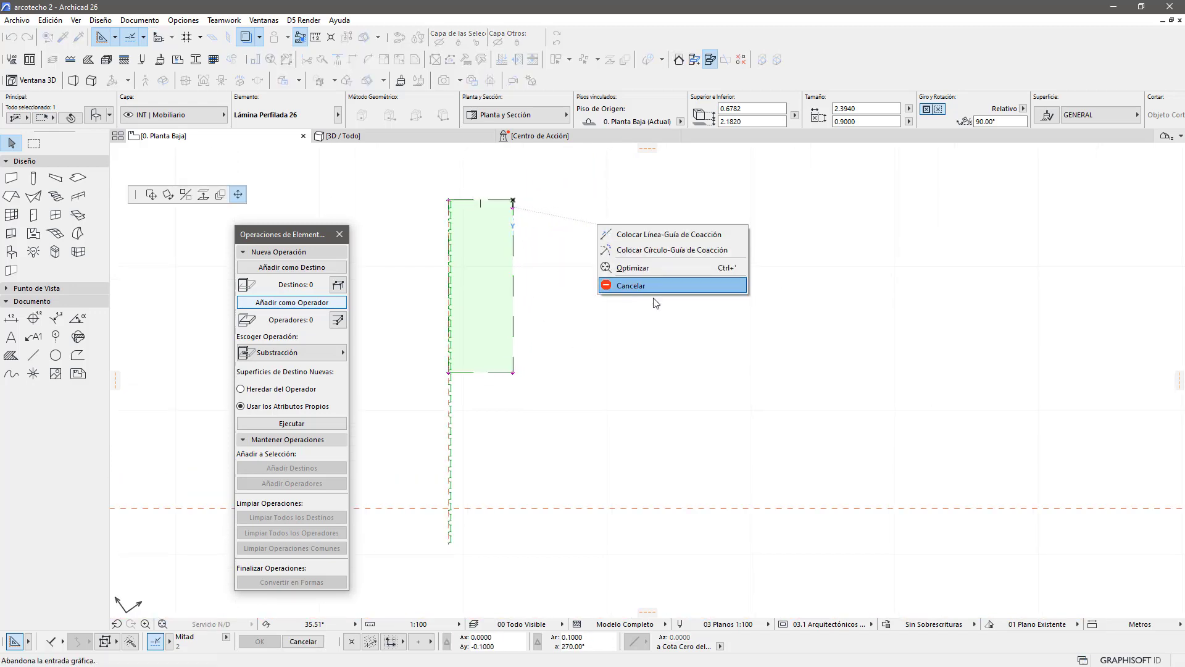
{"action": "right_click", "coordinate": [598, 226]}
{"action": "left_click", "coordinate": [655, 289]}
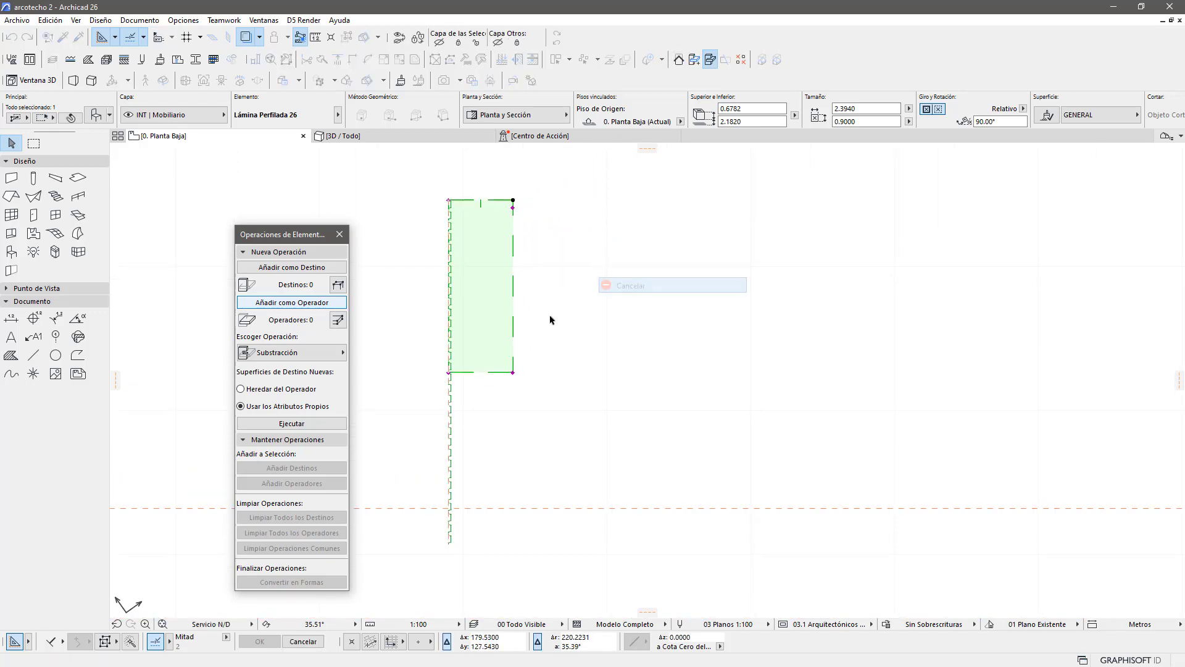
{"action": "left_click", "coordinate": [516, 375]}
{"action": "right_click", "coordinate": [598, 363]}
{"action": "left_click", "coordinate": [655, 428]}
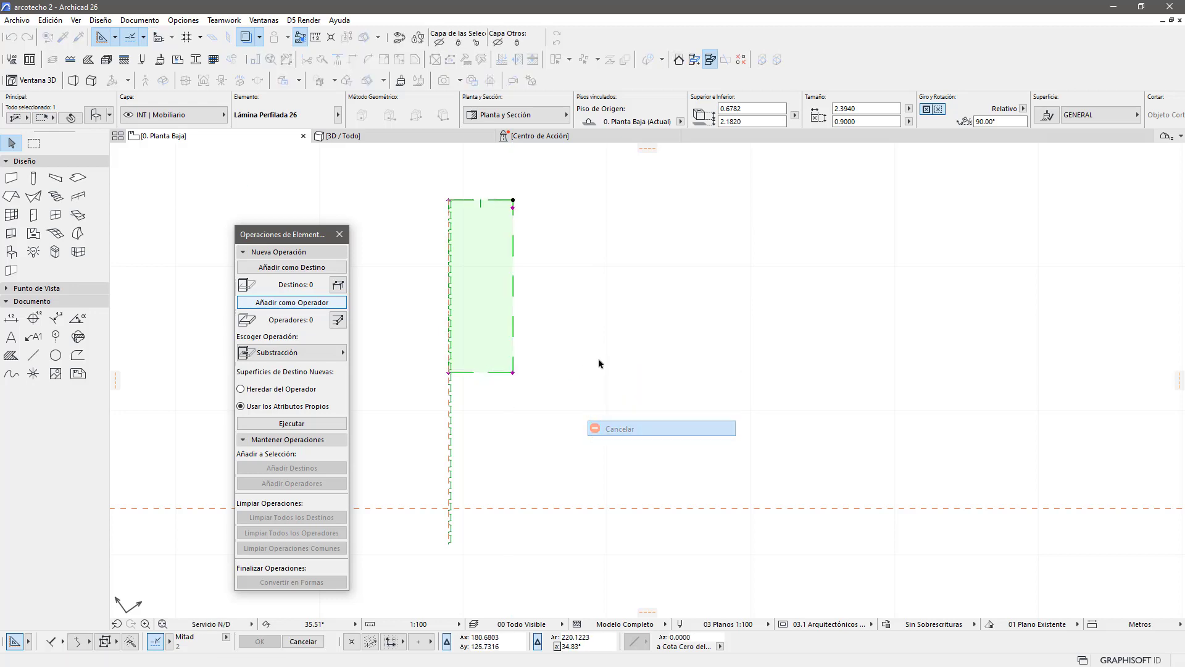
{"action": "left_click", "coordinate": [513, 199]}
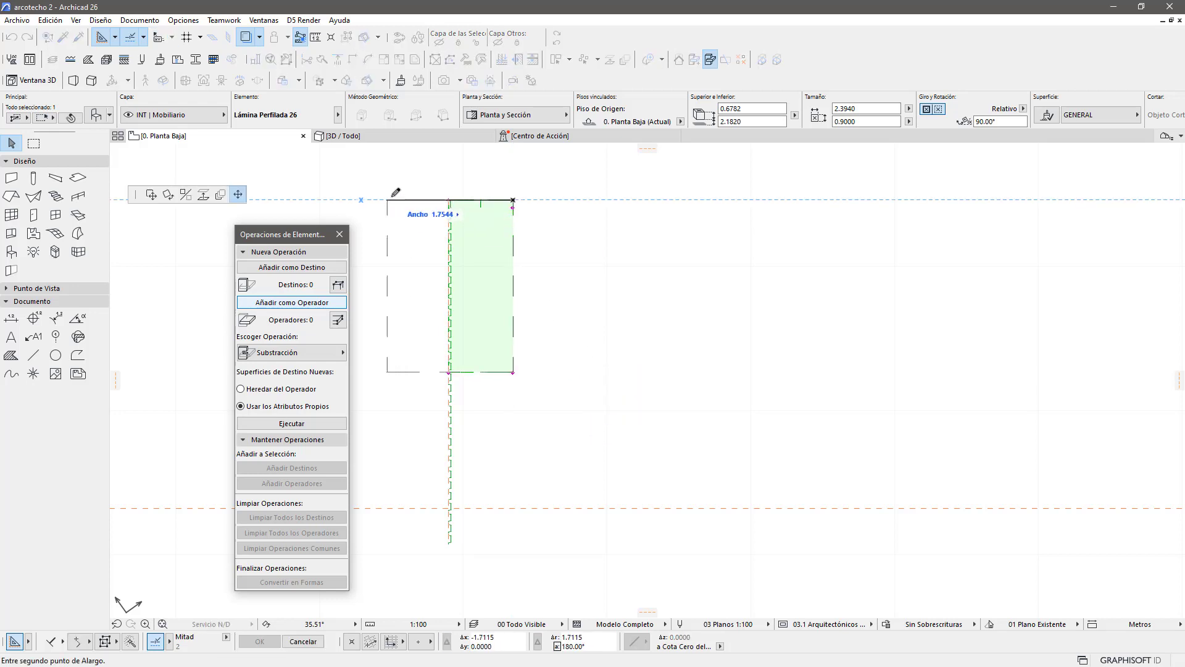
{"action": "key", "text": "Escape"}
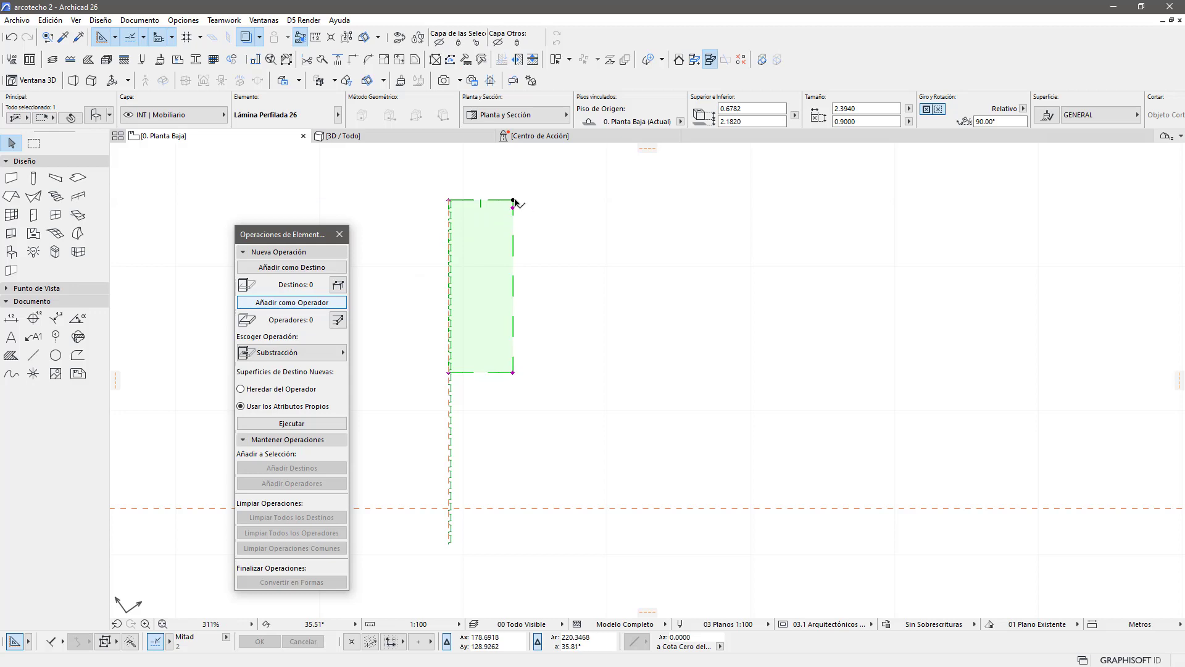
{"action": "left_click", "coordinate": [513, 200]}
{"action": "key", "text": "Escape"}
{"action": "right_click", "coordinate": [554, 222]}
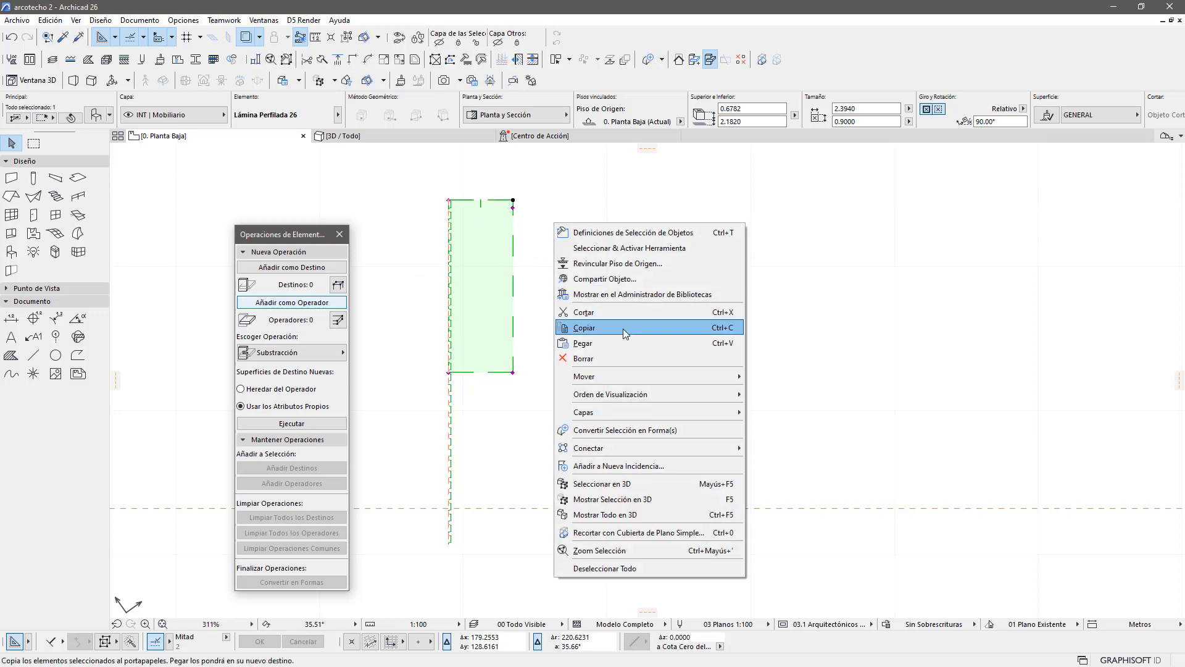
{"action": "mouse_move", "coordinate": [584, 376]}
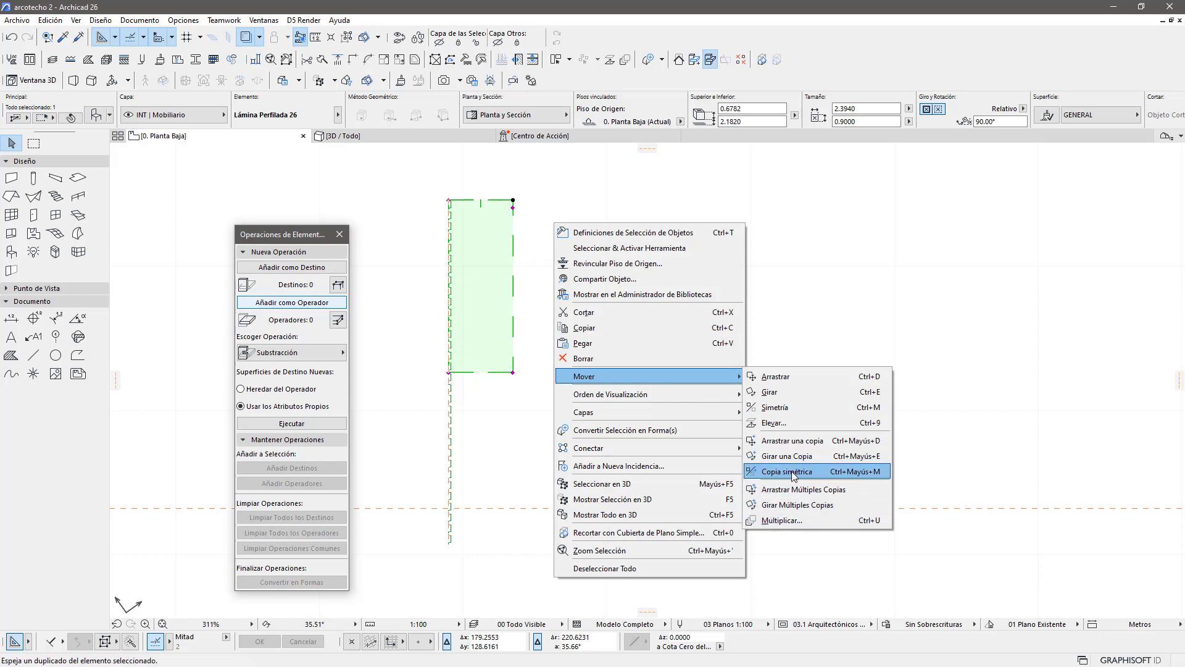
Step: Mirror the profiled sheet across its vertical right edge, leaving it rotated 270°
{"action": "left_click", "coordinate": [789, 408]}
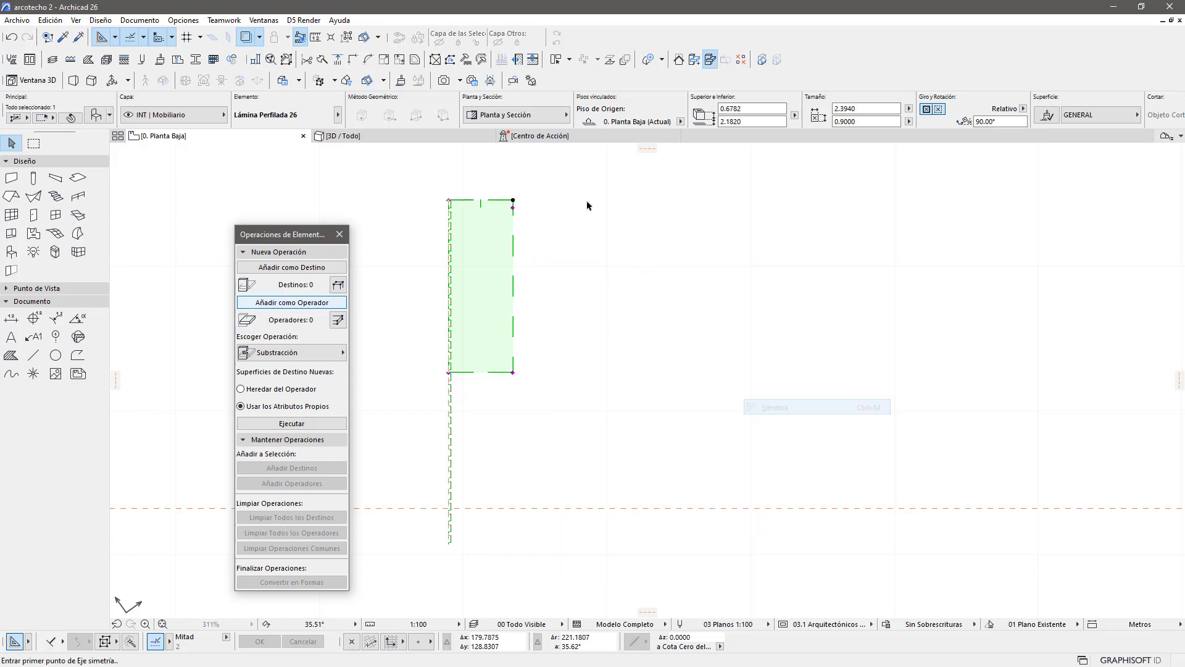
{"action": "left_click", "coordinate": [513, 201]}
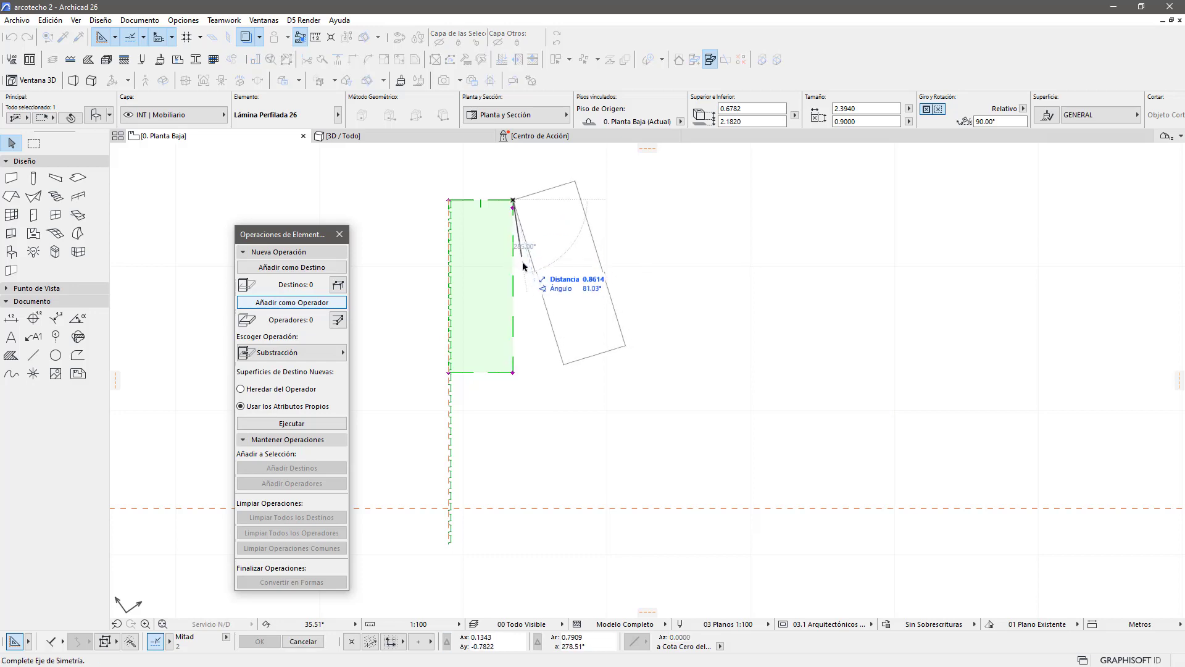
{"action": "left_click", "coordinate": [513, 298]}
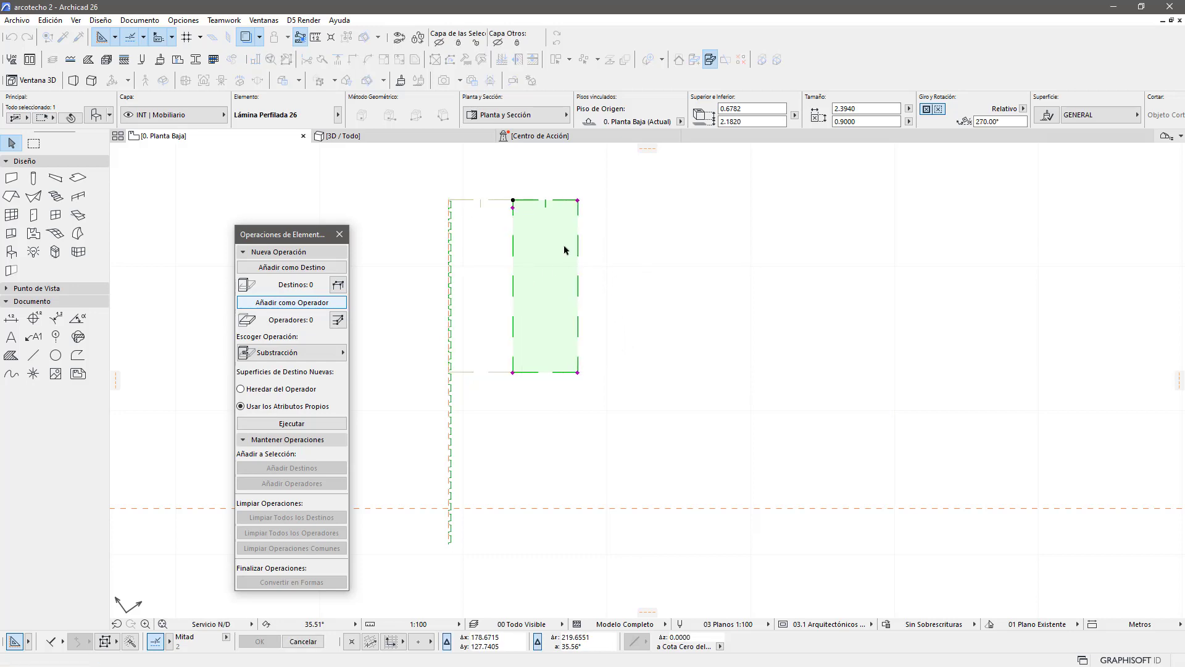
Step: Widen the profiled sheet by stretching its right edge to 3.5853
{"action": "left_click", "coordinate": [578, 200]}
{"action": "left_click", "coordinate": [771, 197]}
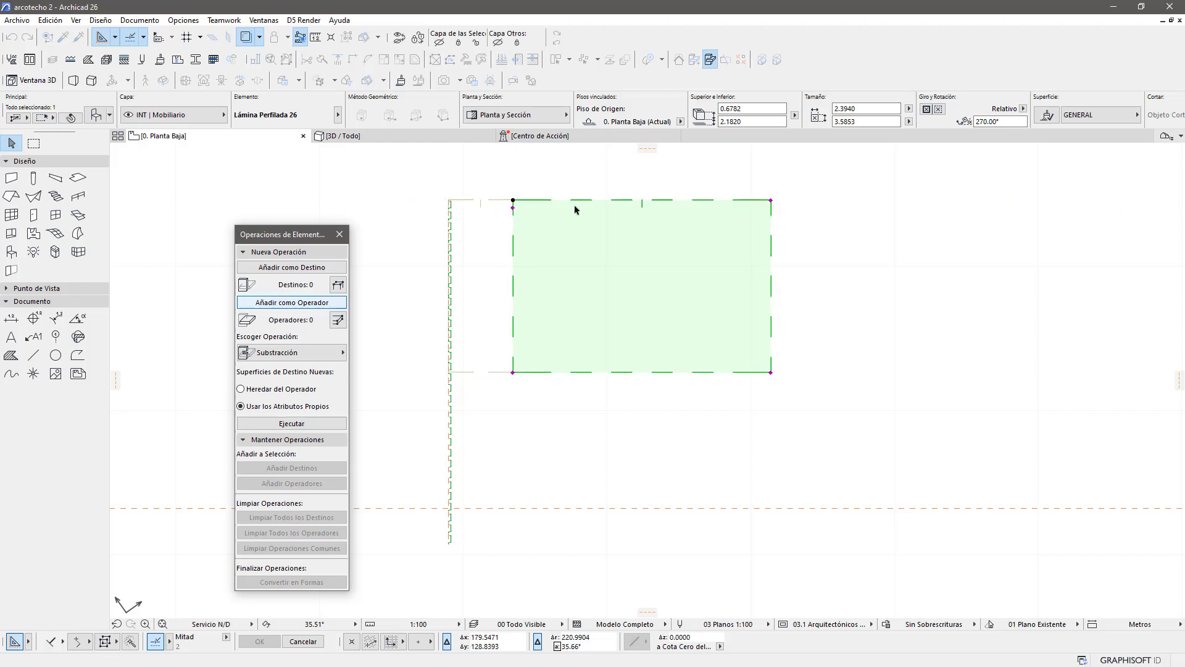
{"action": "key", "text": "ctrl+d"}
{"action": "left_click", "coordinate": [513, 200]}
{"action": "scroll", "coordinate": [449, 191], "scroll_direction": "up", "scroll_amount": 2}
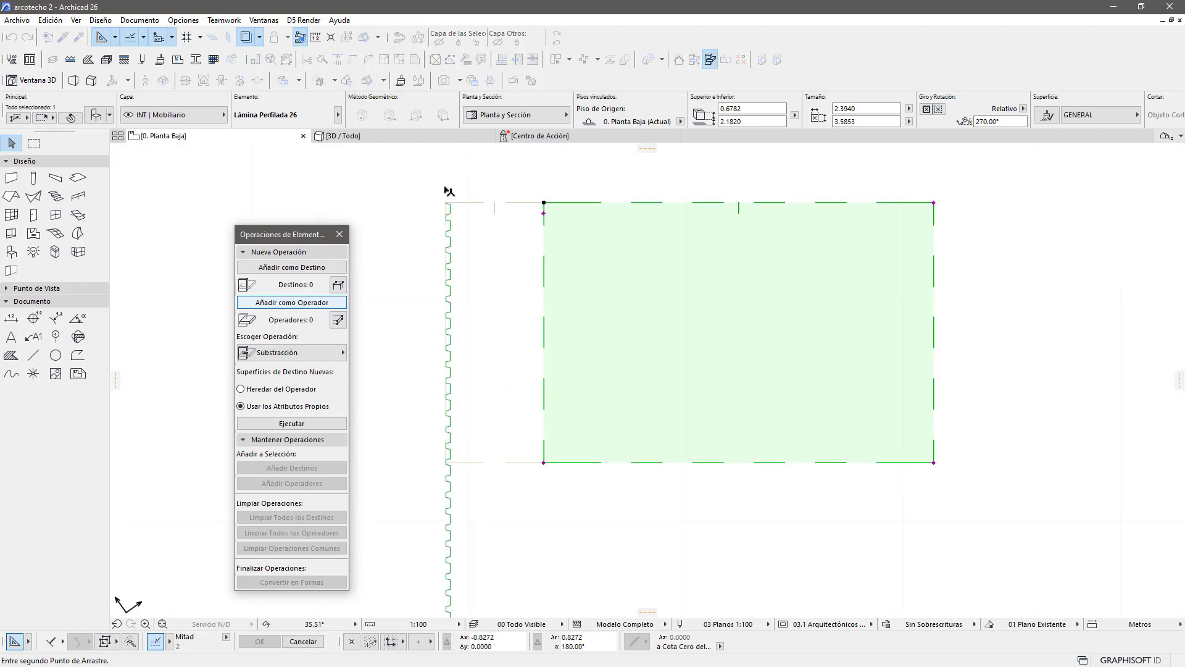
{"action": "scroll", "coordinate": [449, 192], "scroll_direction": "up", "scroll_amount": 3}
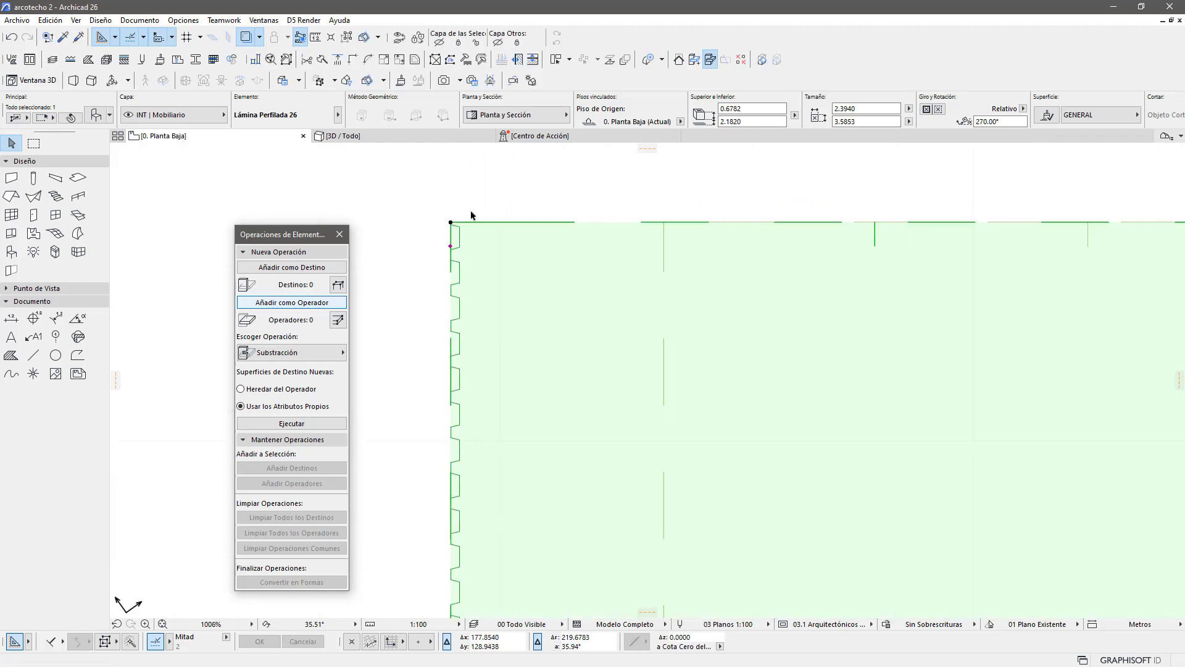
{"action": "scroll", "coordinate": [672, 336], "scroll_direction": "down", "scroll_amount": 3}
{"action": "scroll", "coordinate": [625, 452], "scroll_direction": "down", "scroll_amount": 2}
Step: Make a mirrored copy of the sheet across its bottom edge using Copia simétrica
{"action": "right_click", "coordinate": [620, 450]}
{"action": "mouse_move", "coordinate": [690, 245]}
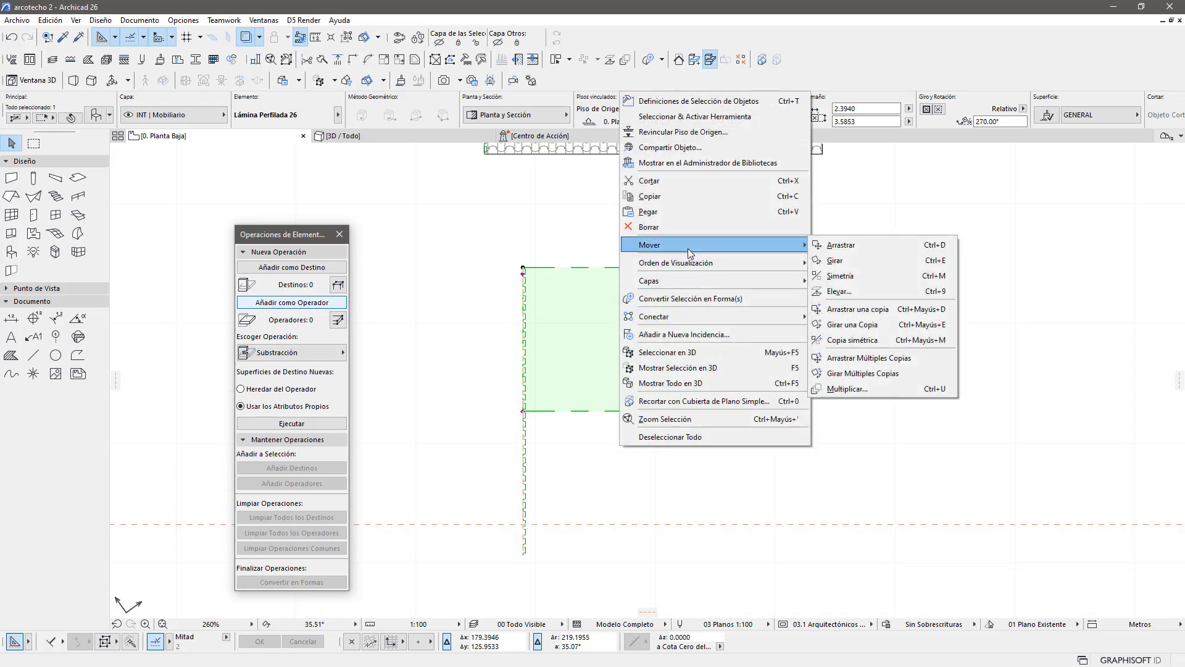
{"action": "left_click", "coordinate": [871, 340]}
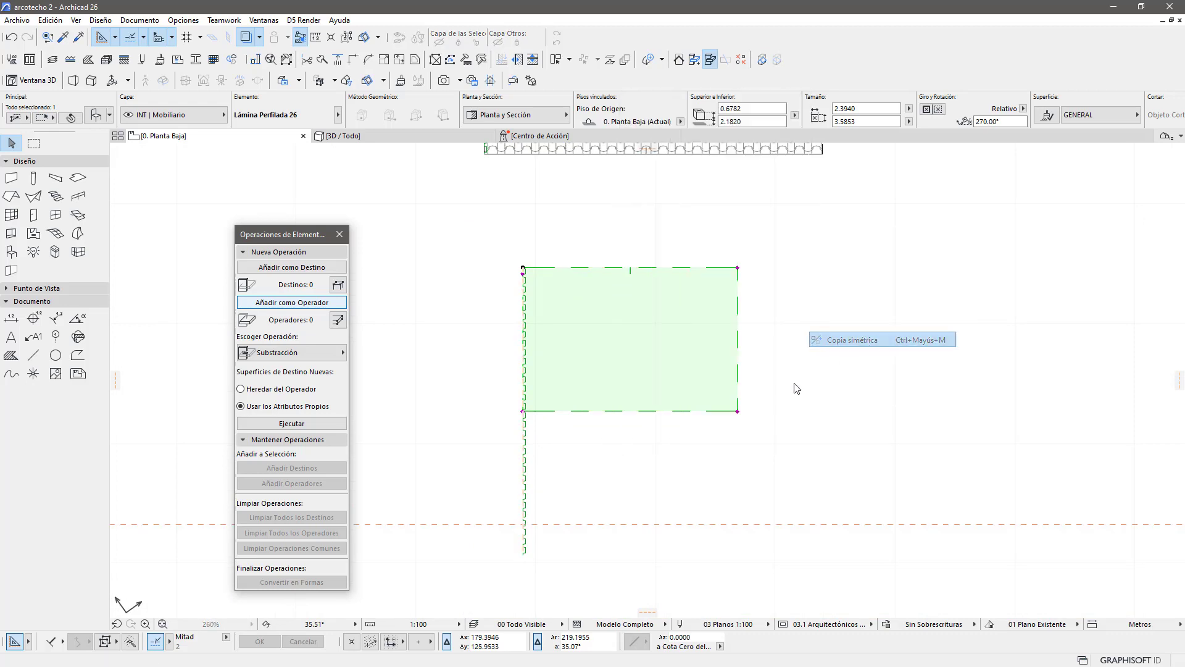
{"action": "left_click", "coordinate": [523, 412]}
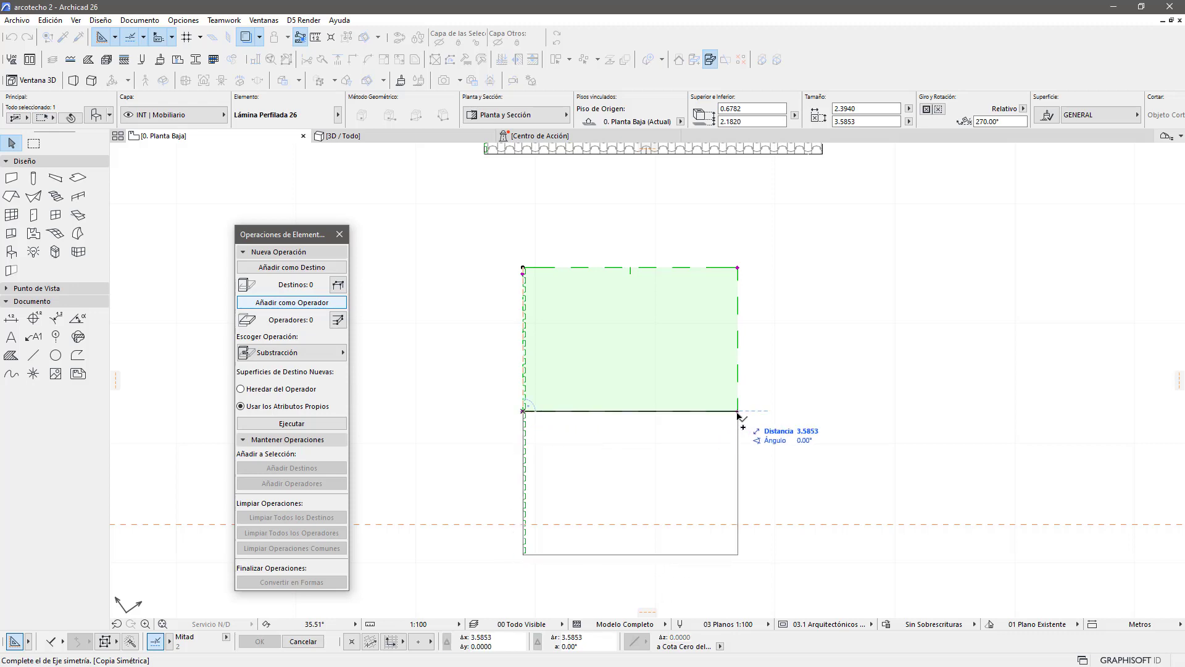
{"action": "left_click", "coordinate": [739, 412]}
{"action": "key", "text": "Escape"}
{"action": "scroll", "coordinate": [793, 345], "scroll_direction": "down", "scroll_amount": 2}
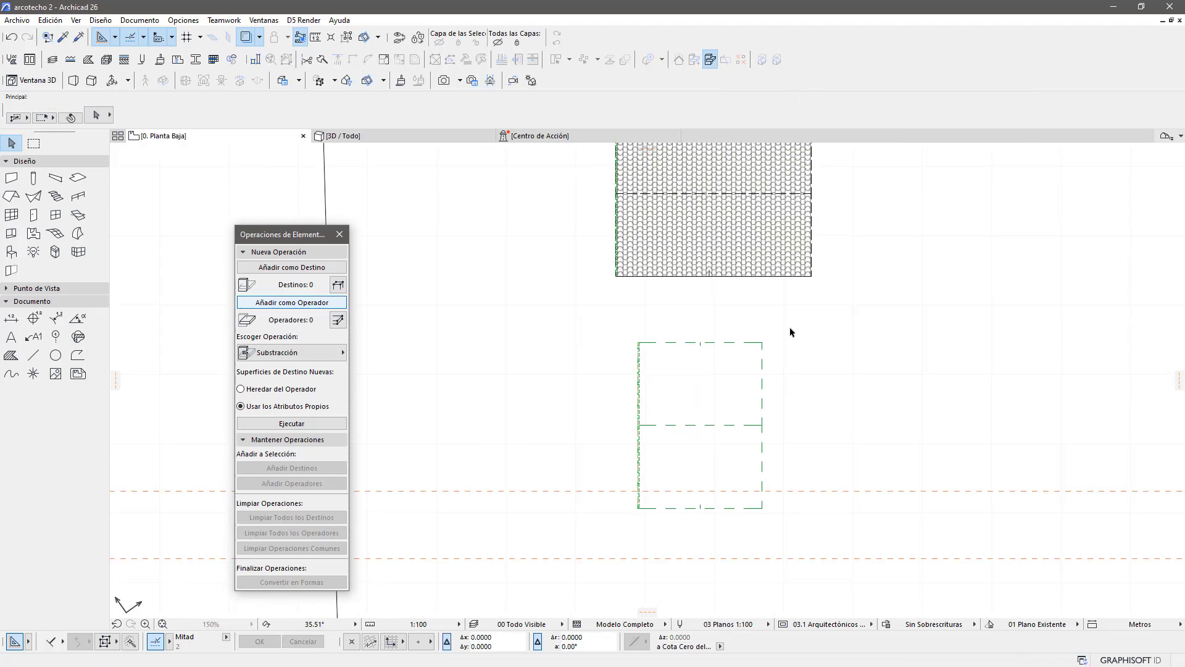
Step: Lift both roof sheets in 3D onto the top of the walls
{"action": "left_click_drag", "start_coordinate": [791, 332], "coordinate": [604, 531]}
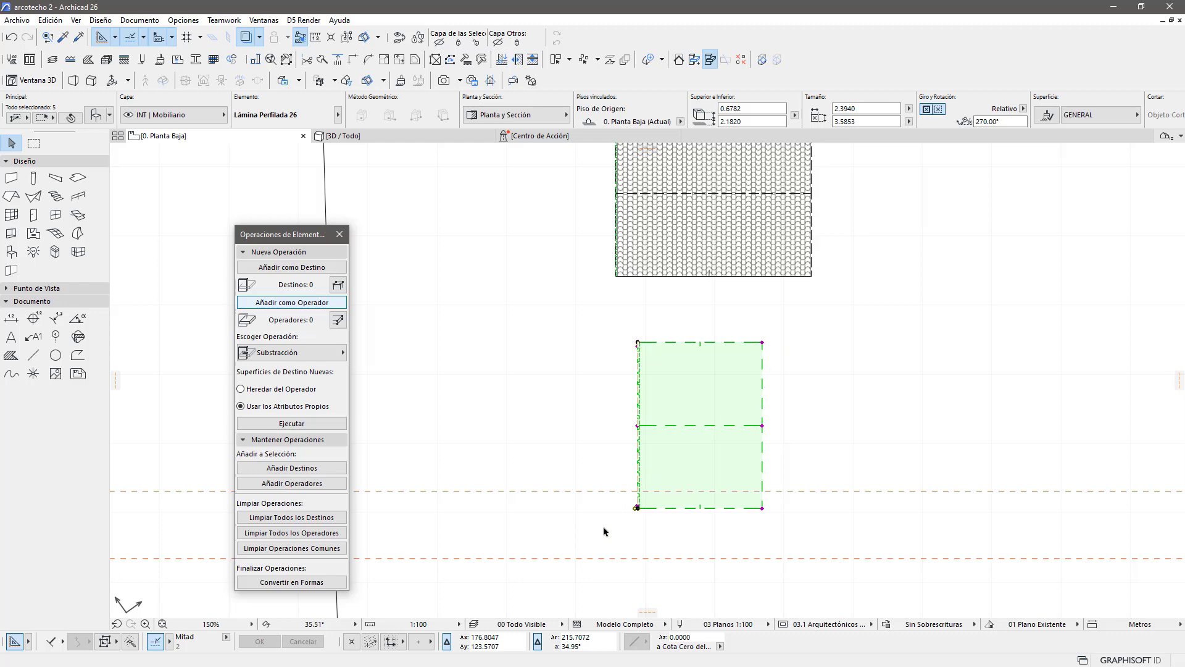
{"action": "key", "text": "F5"}
{"action": "middle_click_drag", "start_coordinate": [881, 434], "coordinate": [934, 393], "text": "shift"}
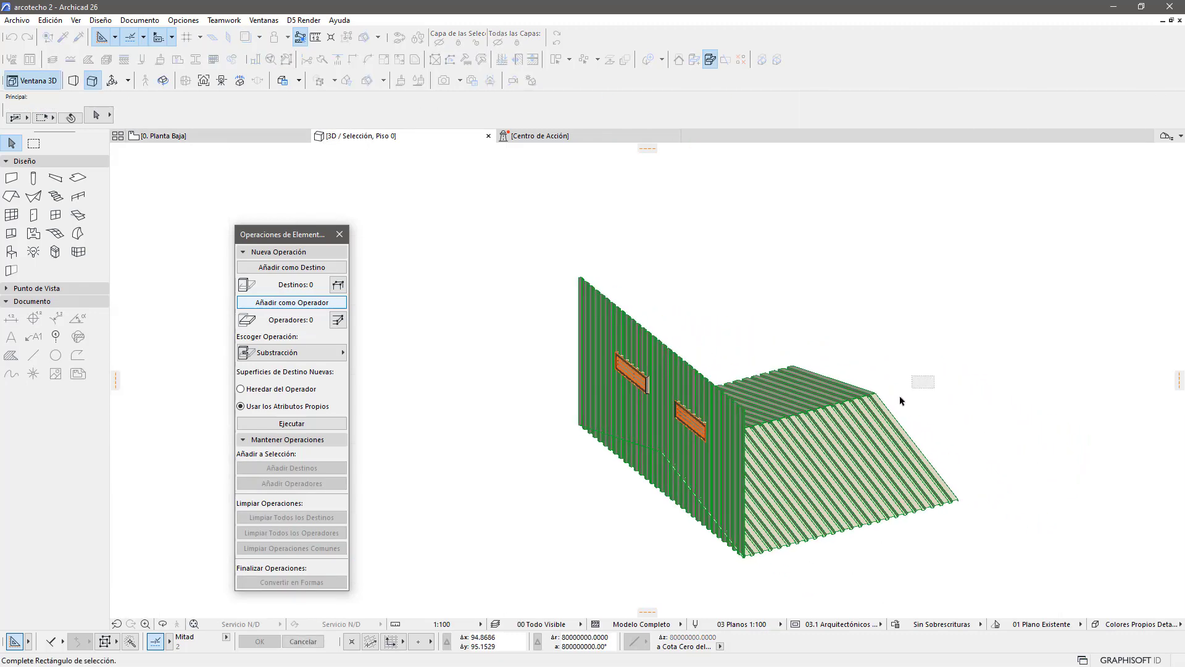
{"action": "left_click", "coordinate": [863, 504]}
{"action": "key", "text": "ctrl+d"}
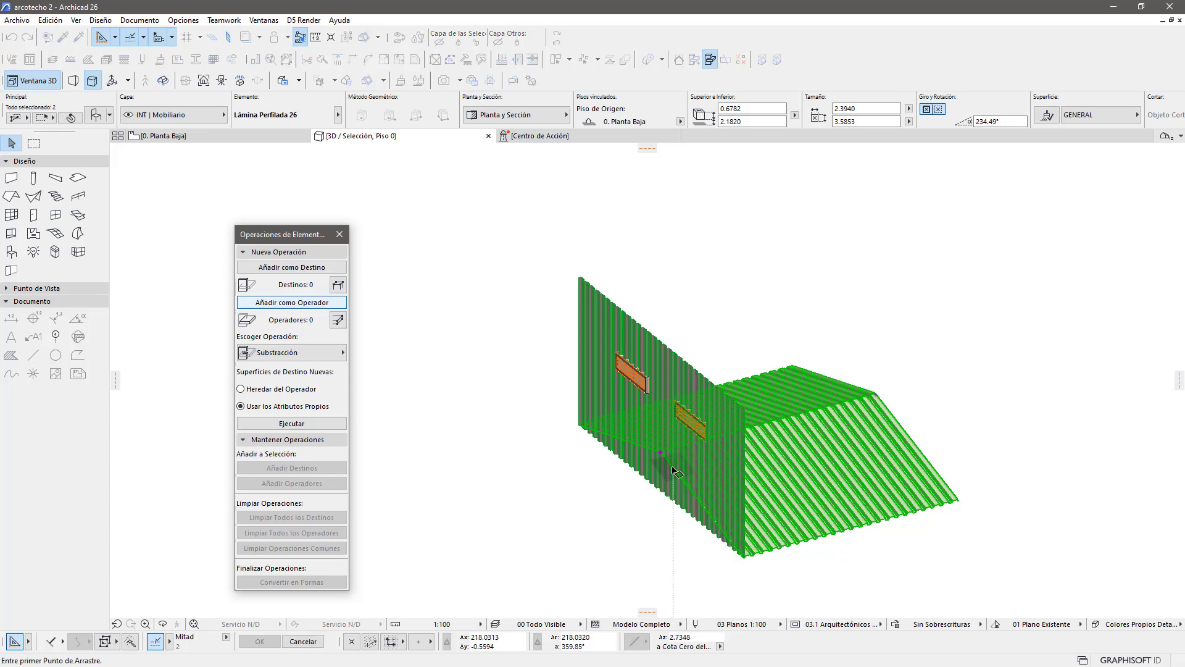
{"action": "left_click", "coordinate": [661, 441]}
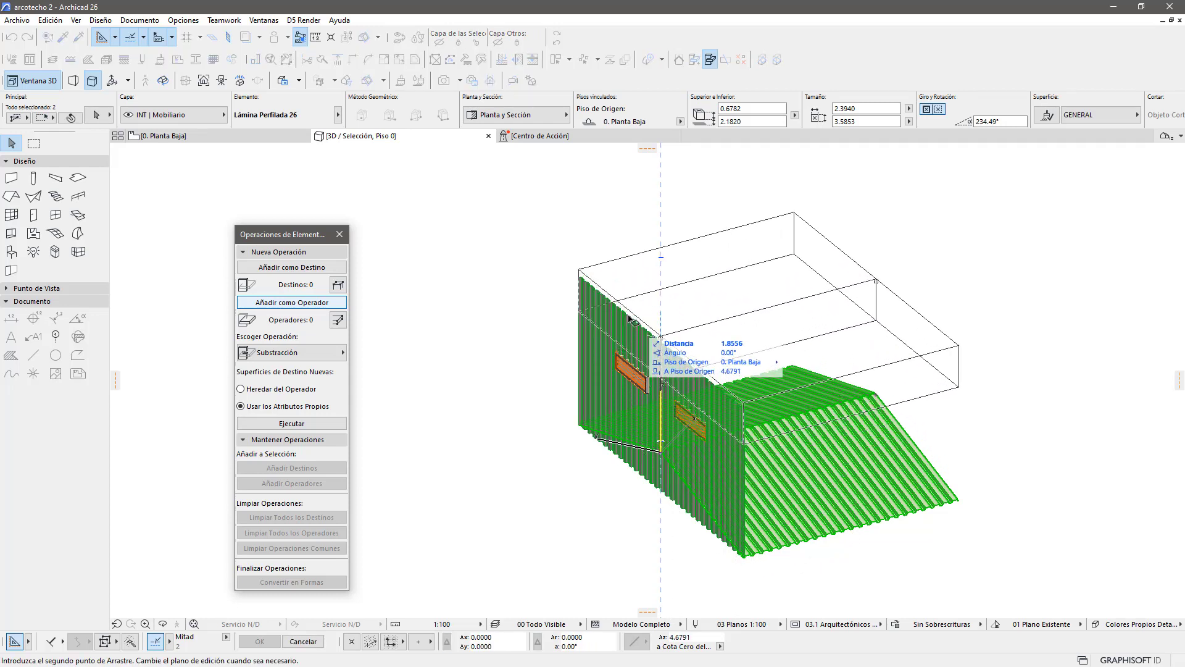
{"action": "left_click", "coordinate": [579, 280]}
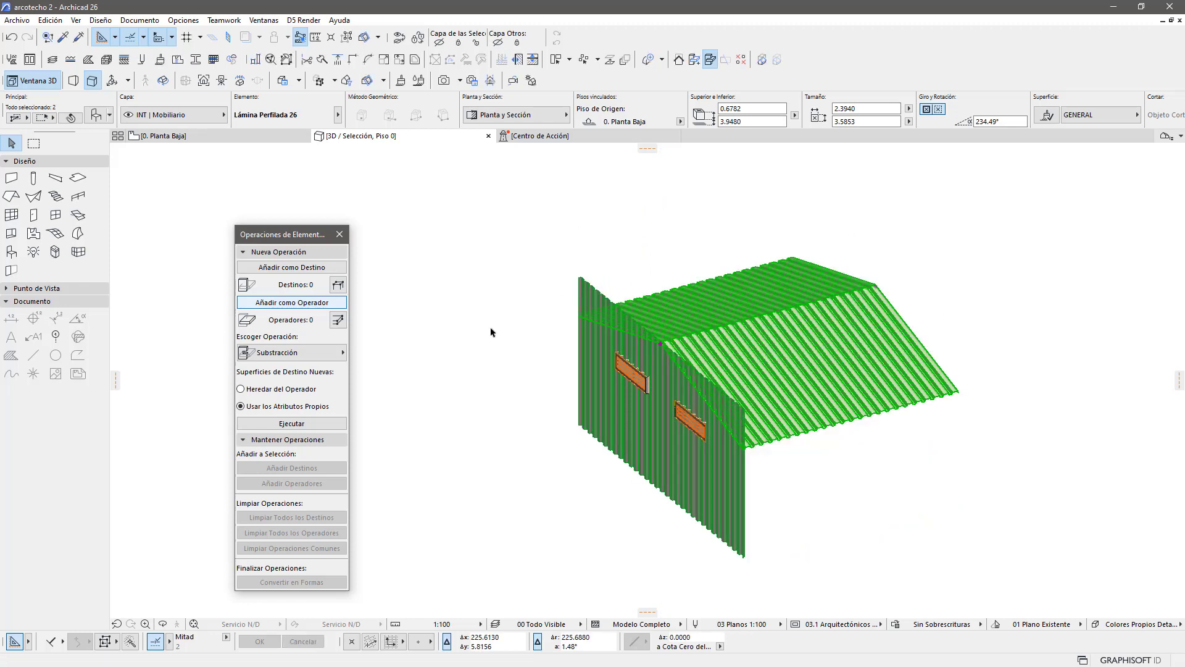
{"action": "left_click", "coordinate": [488, 371]}
{"action": "middle_click_drag", "start_coordinate": [487, 389], "coordinate": [687, 366], "text": "shift"}
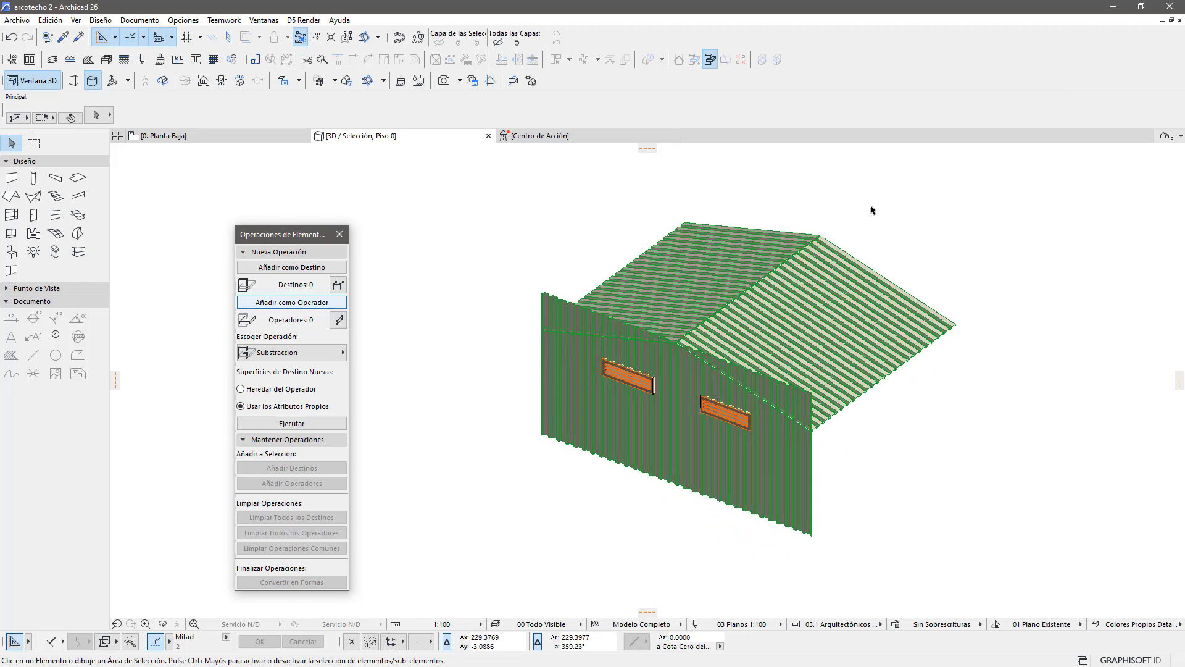
Step: Add both roof sheets as operators, then select the front wall and windows
{"action": "left_click", "coordinate": [771, 278]}
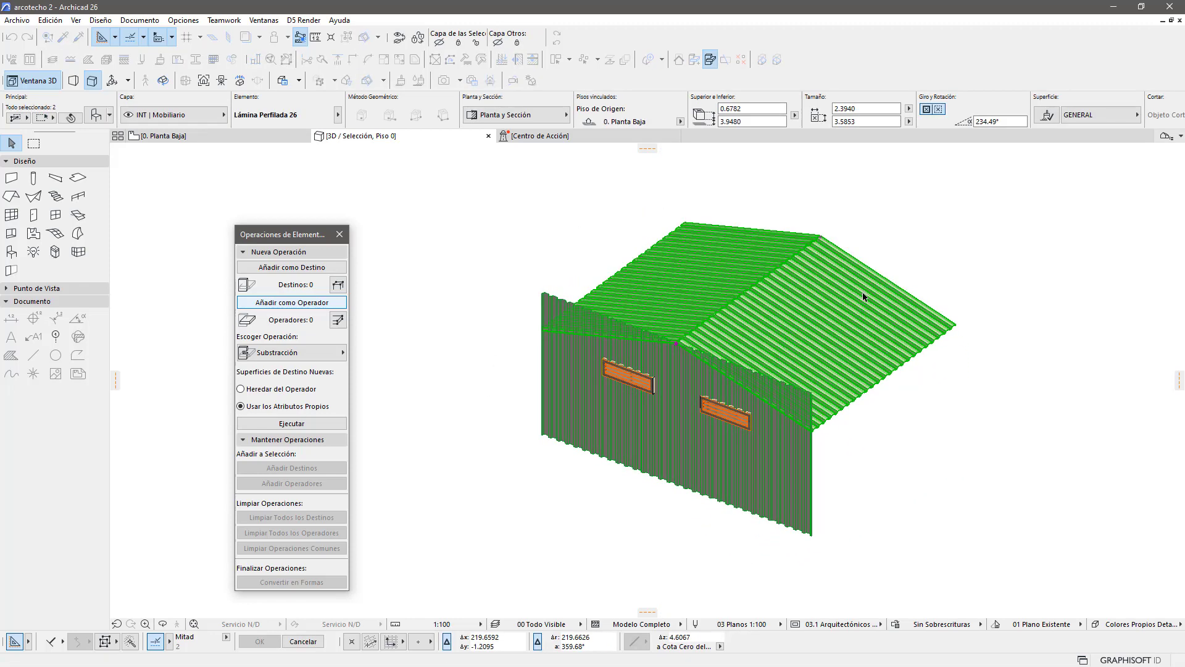
{"action": "left_click", "coordinate": [327, 303]}
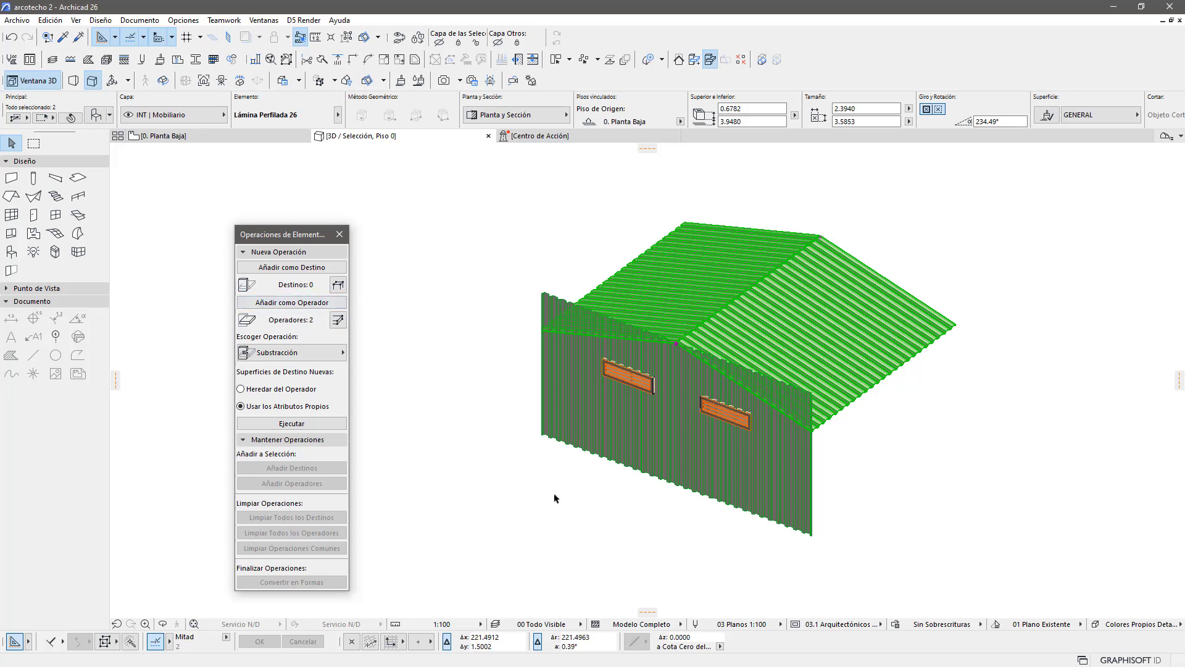
{"action": "left_click", "coordinate": [614, 445]}
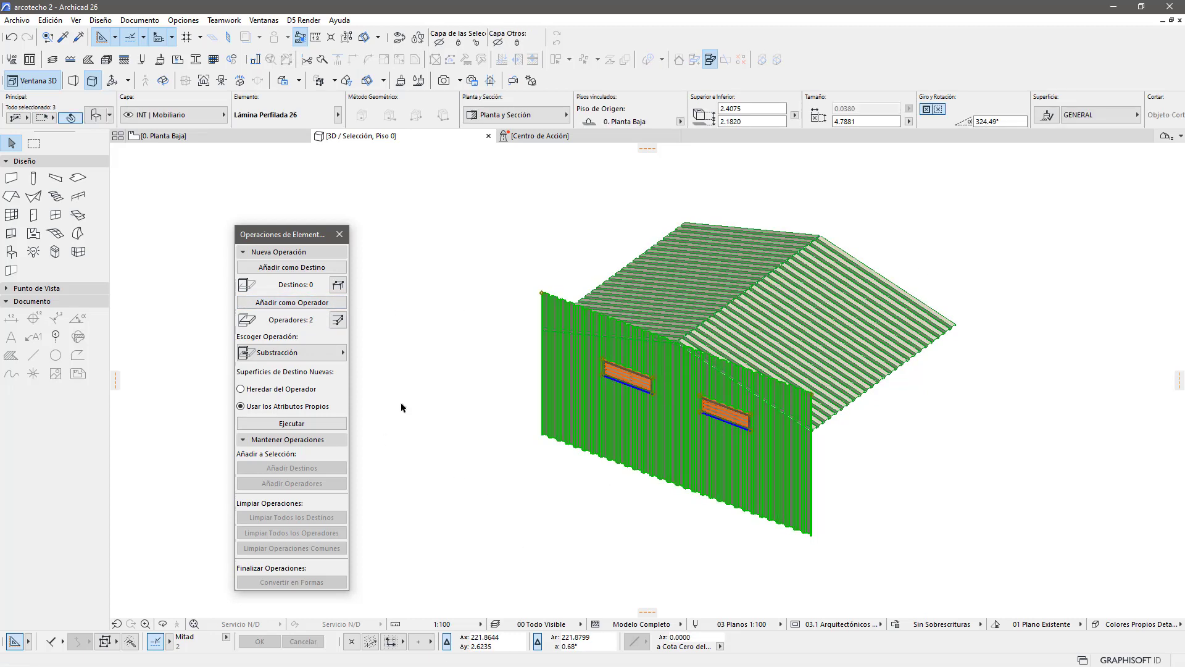
Step: Trim the front wall and windows to the roof with Substracción con extrusión hacia arriba
{"action": "left_click", "coordinate": [318, 352]}
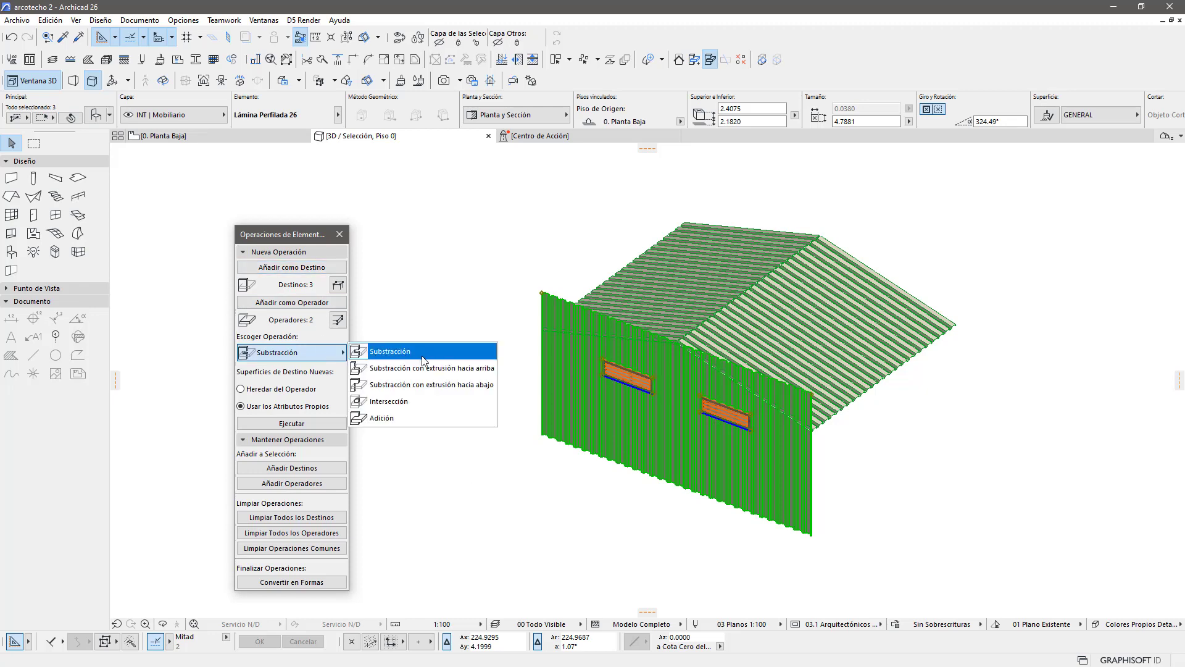
{"action": "left_click", "coordinate": [370, 369]}
{"action": "left_click", "coordinate": [312, 425]}
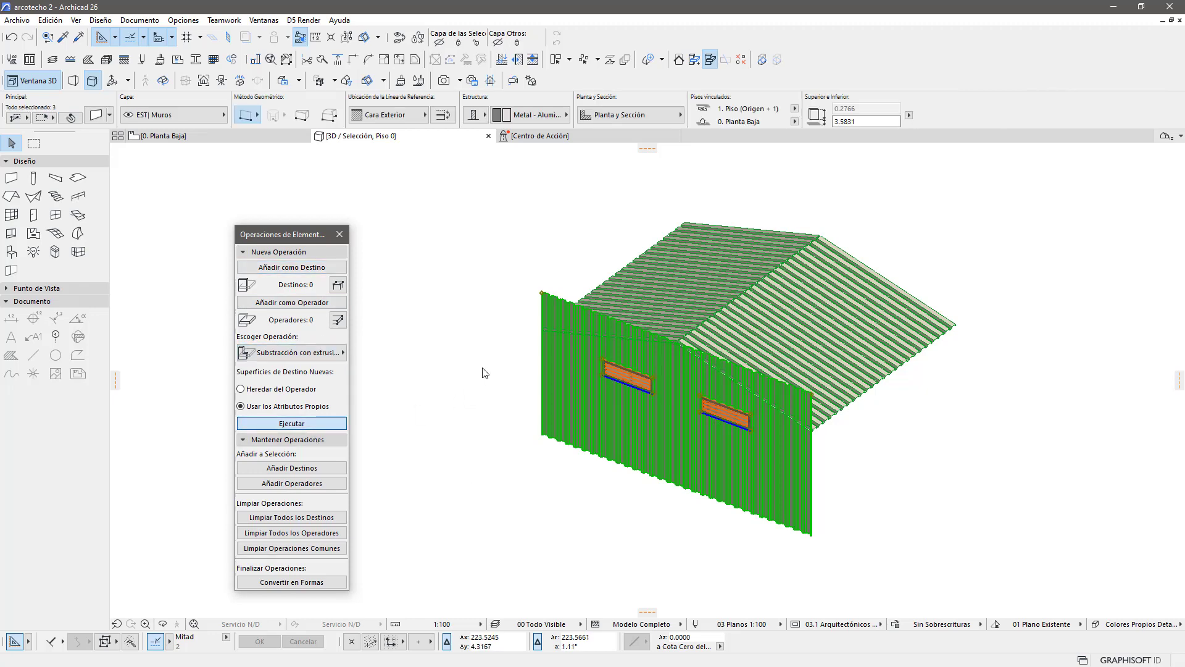
{"action": "mouse_move", "coordinate": [434, 406]}
{"action": "middle_mouse_down", "text": "shift"}
{"action": "mouse_move", "coordinate": [988, 402]}
{"action": "mouse_move", "coordinate": [650, 340]}
{"action": "middle_mouse_up", "text": "shift"}
Step: Orbit around the shed to inspect the walls trimmed beneath the roof edge
{"action": "scroll", "coordinate": [650, 340], "scroll_direction": "up", "scroll_amount": 3}
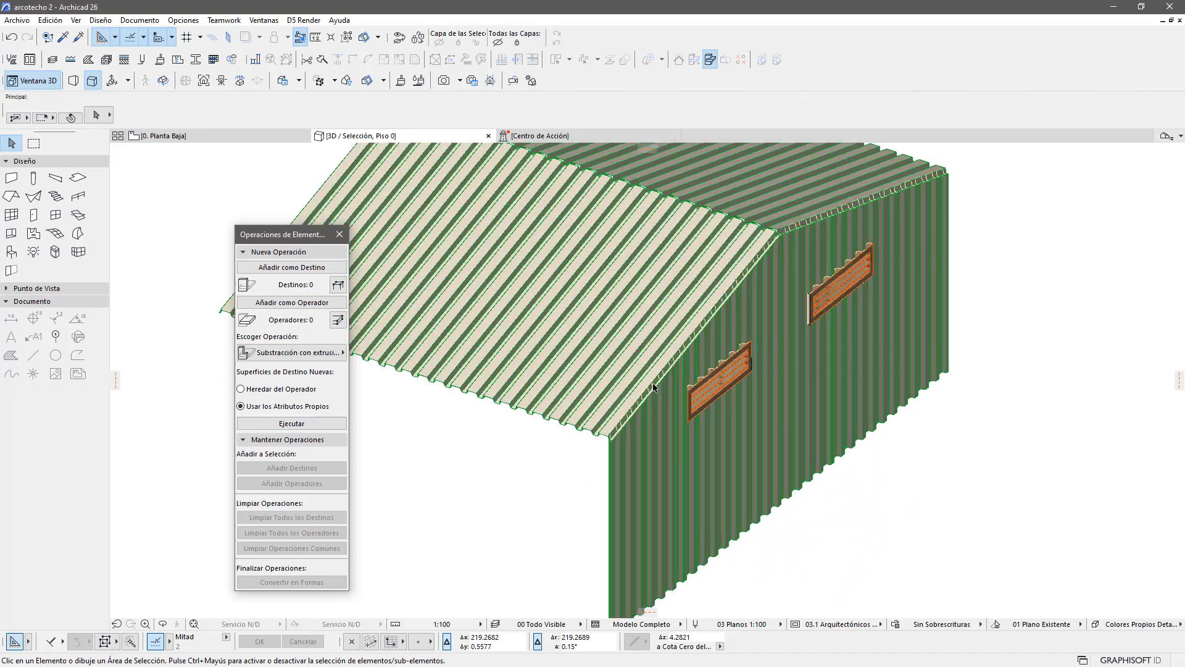
{"action": "scroll", "coordinate": [659, 415], "scroll_direction": "up", "scroll_amount": 3}
{"action": "mouse_move", "coordinate": [672, 417]}
{"action": "middle_mouse_down", "text": "shift"}
{"action": "mouse_move", "coordinate": [836, 388]}
{"action": "mouse_move", "coordinate": [542, 405]}
{"action": "mouse_move", "coordinate": [655, 338]}
{"action": "middle_mouse_up", "text": "shift"}
{"action": "scroll", "coordinate": [655, 339], "scroll_direction": "down", "scroll_amount": 2}
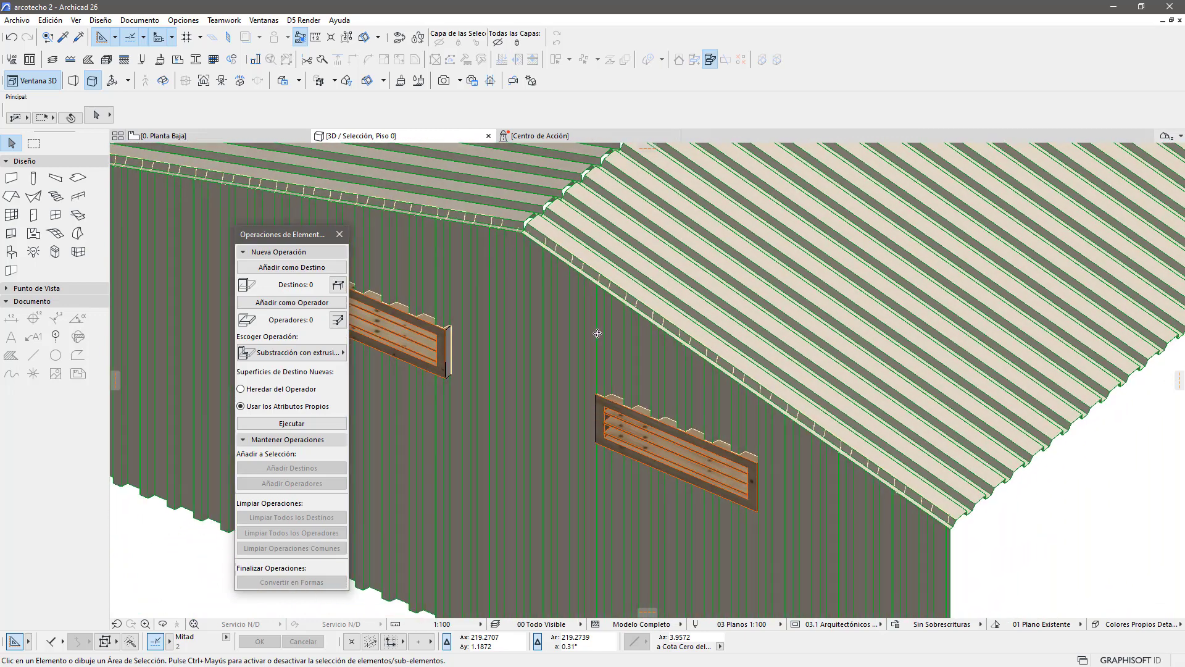
{"action": "scroll", "coordinate": [654, 338], "scroll_direction": "down", "scroll_amount": 2}
{"action": "scroll", "coordinate": [692, 420], "scroll_direction": "down", "scroll_amount": 2}
{"action": "scroll", "coordinate": [812, 224], "scroll_direction": "down", "scroll_amount": 2}
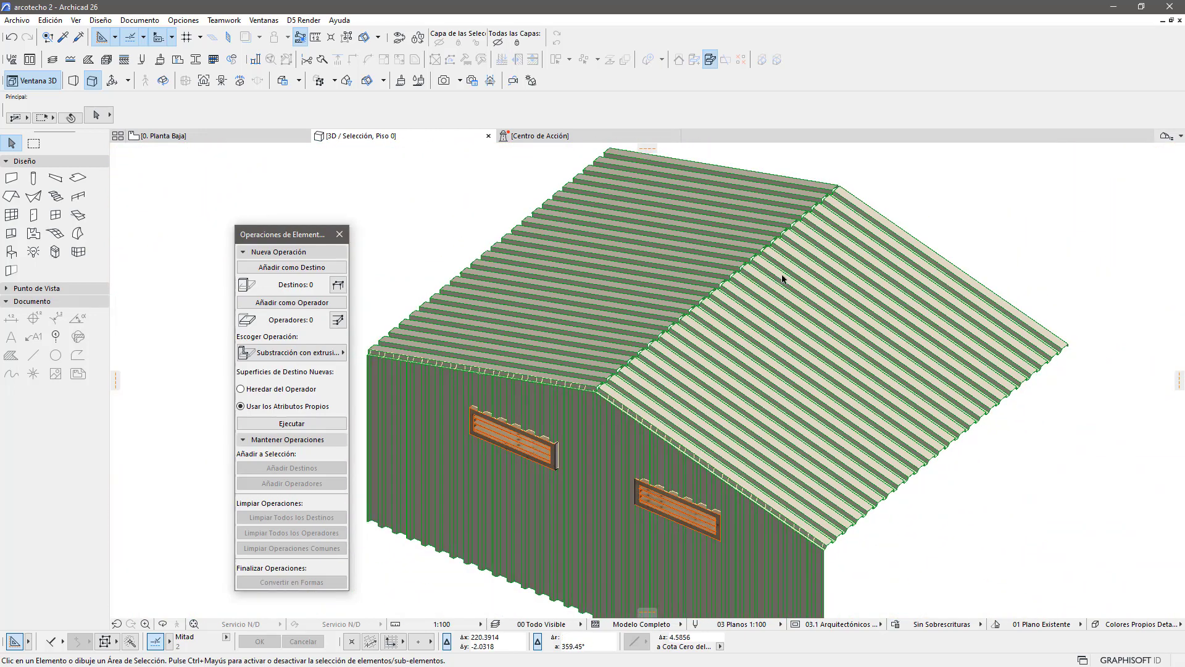
{"action": "middle_click_drag", "start_coordinate": [782, 278], "coordinate": [907, 406], "text": "shift"}
{"action": "scroll", "coordinate": [716, 339], "scroll_direction": "up", "scroll_amount": 2}
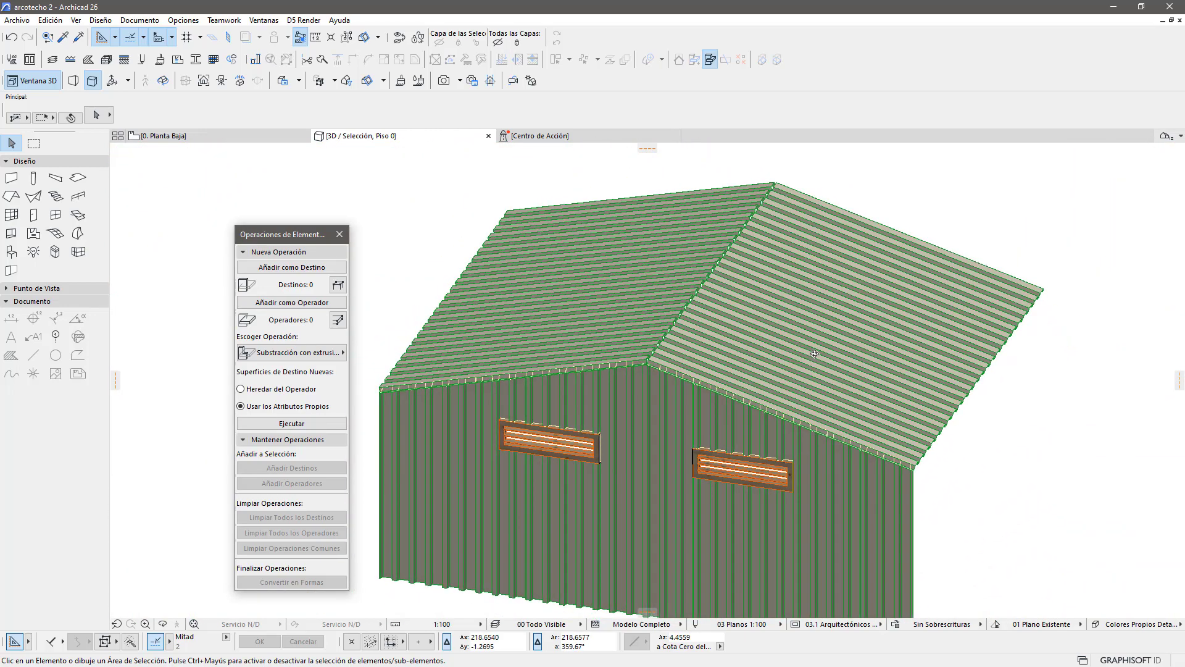
{"action": "scroll", "coordinate": [780, 186], "scroll_direction": "up", "scroll_amount": 2}
{"action": "scroll", "coordinate": [779, 185], "scroll_direction": "up", "scroll_amount": 2}
{"action": "scroll", "coordinate": [694, 307], "scroll_direction": "up", "scroll_amount": 2}
{"action": "mouse_move", "coordinate": [694, 308]}
{"action": "middle_mouse_down", "text": "shift"}
{"action": "mouse_move", "coordinate": [855, 346]}
{"action": "mouse_move", "coordinate": [540, 413]}
{"action": "middle_mouse_up", "text": "shift"}
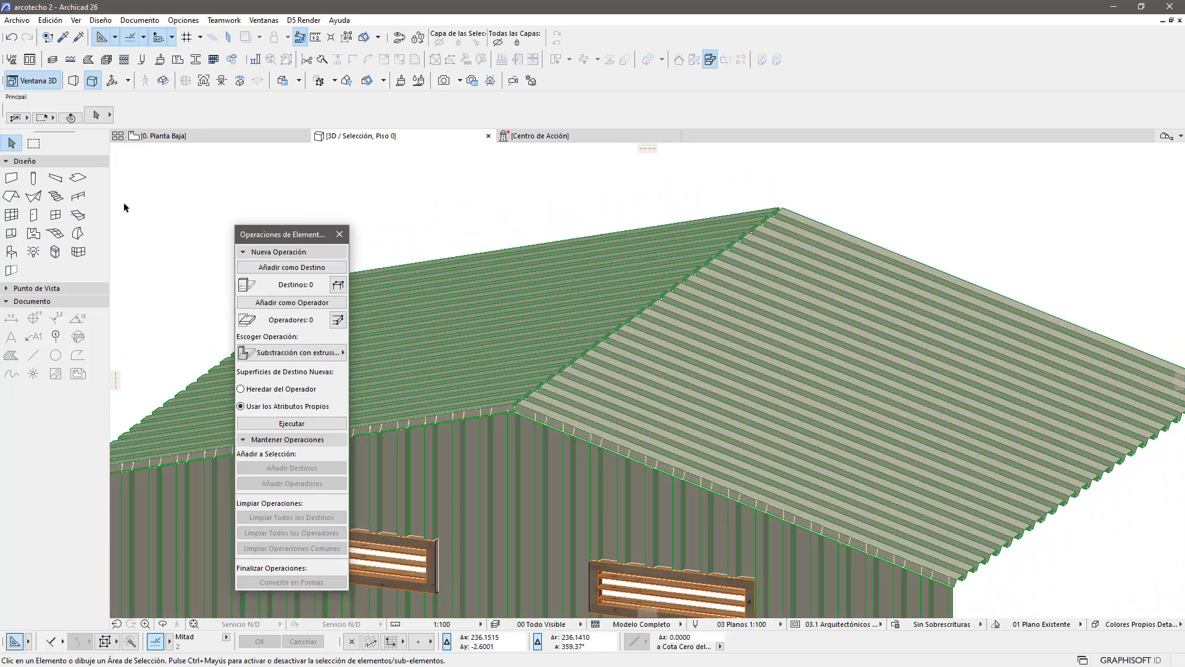
Step: Set the Beam tool's default cross-section to the Personalizado I-profile
{"action": "left_click", "coordinate": [54, 177]}
{"action": "right_click", "coordinate": [55, 178]}
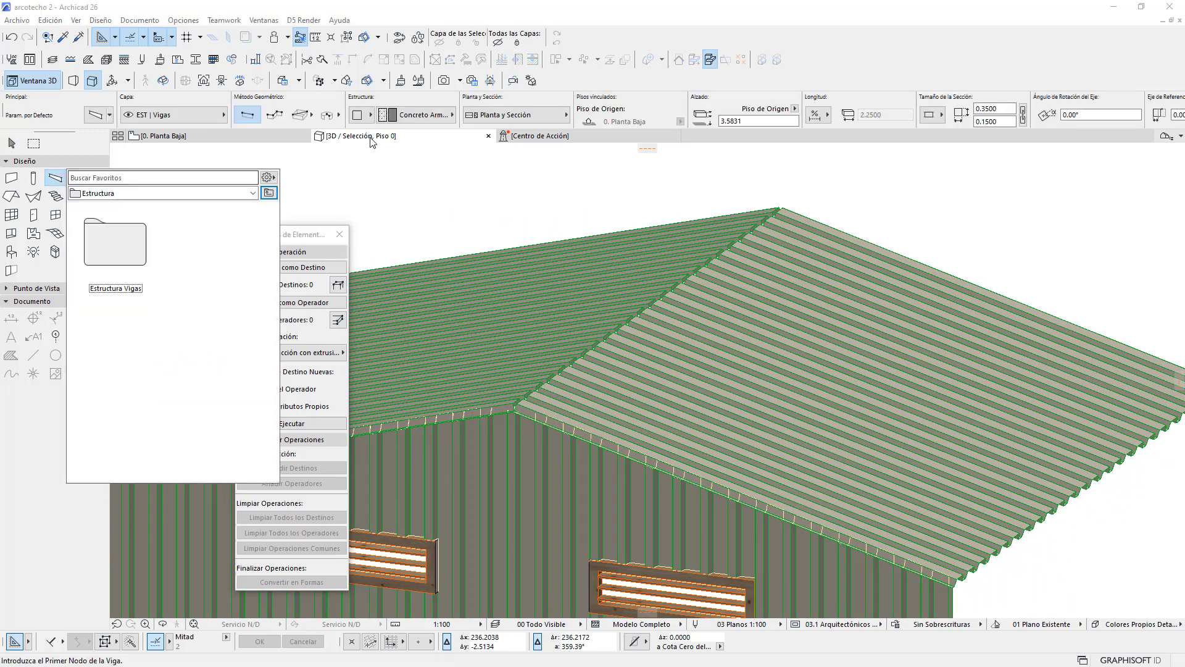
{"action": "left_click", "coordinate": [371, 115]}
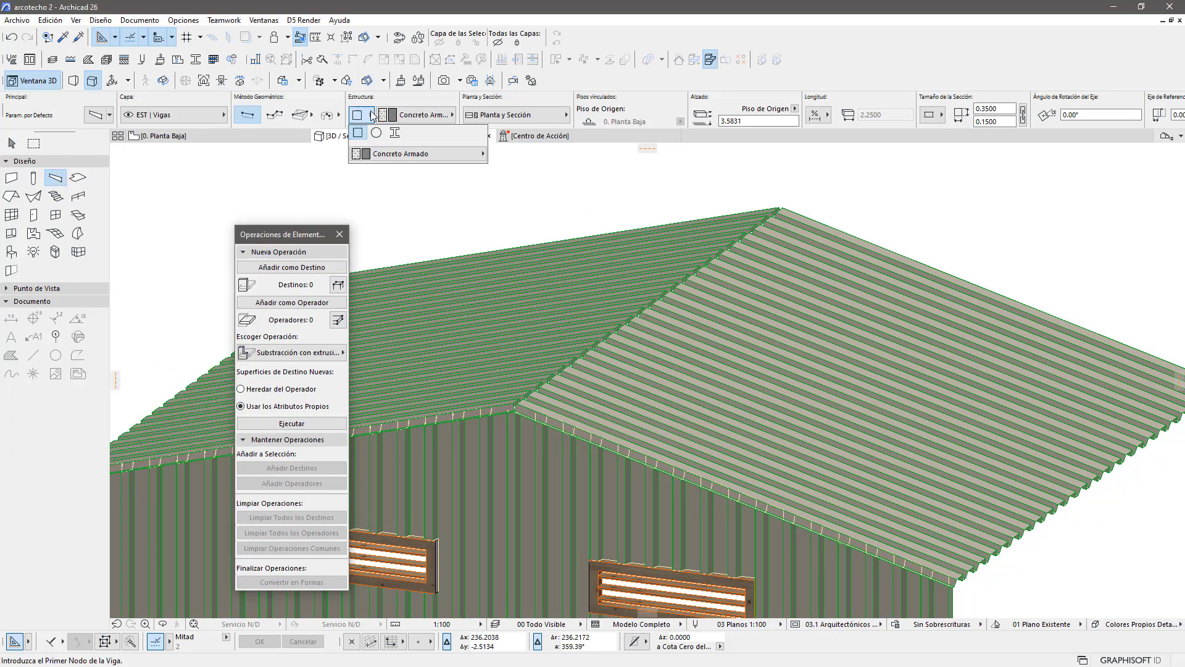
{"action": "left_click", "coordinate": [395, 134]}
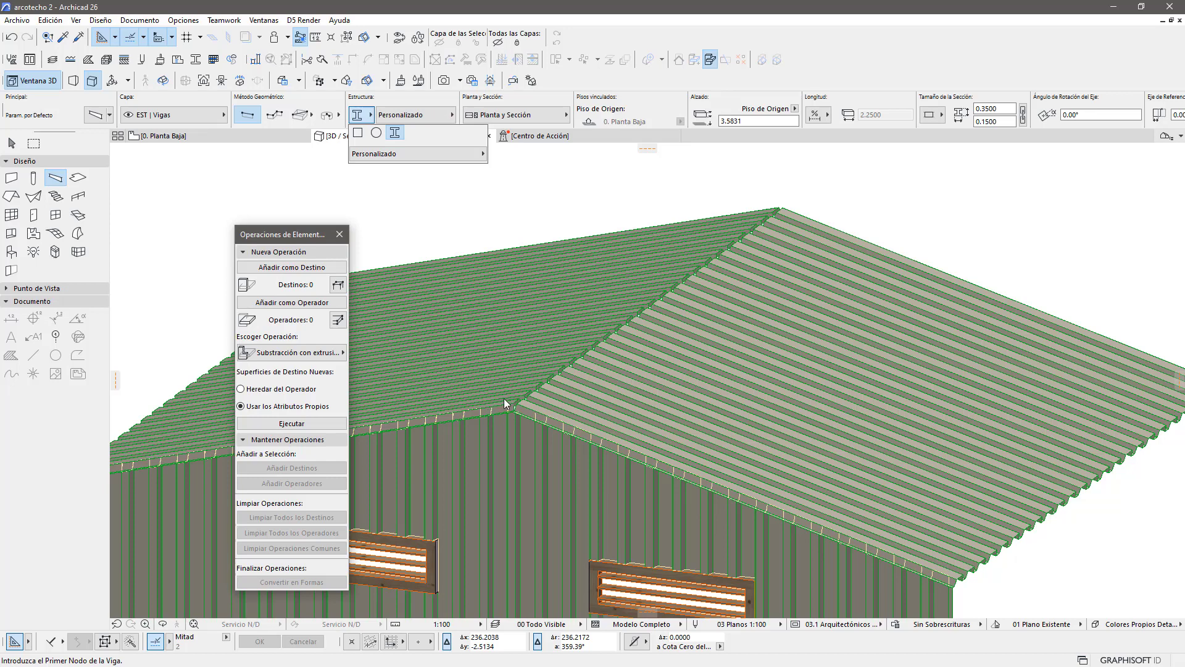
{"action": "left_click", "coordinate": [397, 217]}
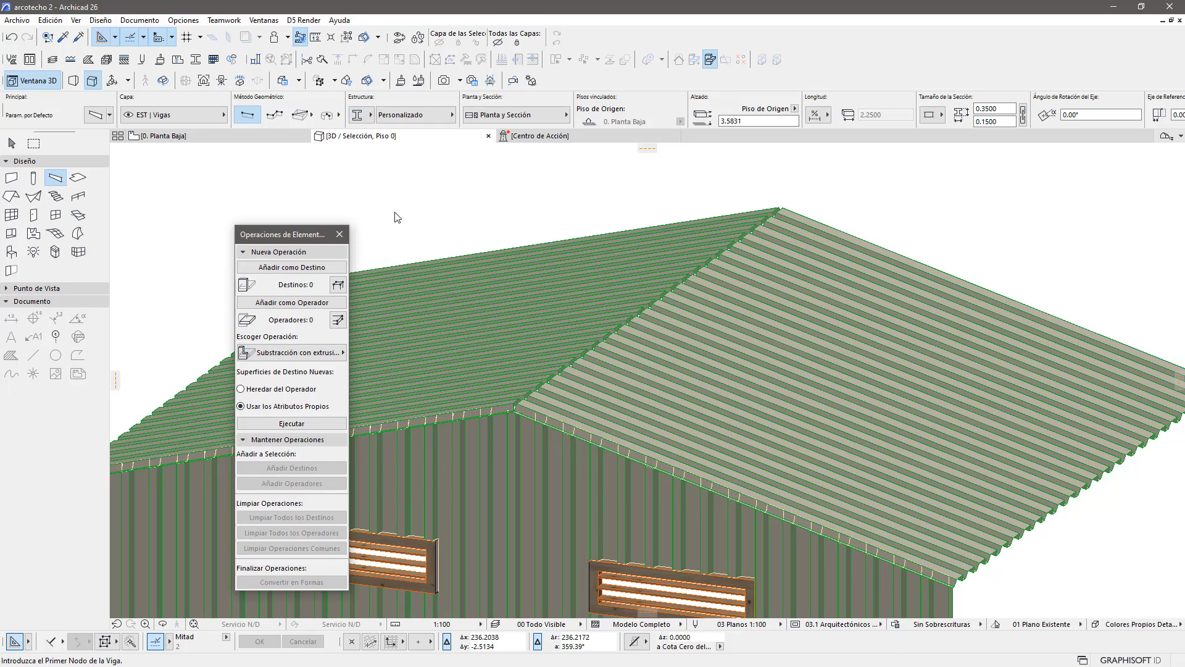
{"action": "left_click", "coordinate": [14, 143]}
Step: Orbit around the finished shed to review it from several axonometric angles
{"action": "scroll", "coordinate": [523, 307], "scroll_direction": "down", "scroll_amount": 2}
{"action": "mouse_move", "coordinate": [646, 409]}
{"action": "middle_mouse_down", "text": "shift"}
{"action": "mouse_move", "coordinate": [616, 487]}
{"action": "mouse_move", "coordinate": [608, 446]}
{"action": "mouse_move", "coordinate": [568, 447]}
{"action": "middle_mouse_up", "text": "shift"}
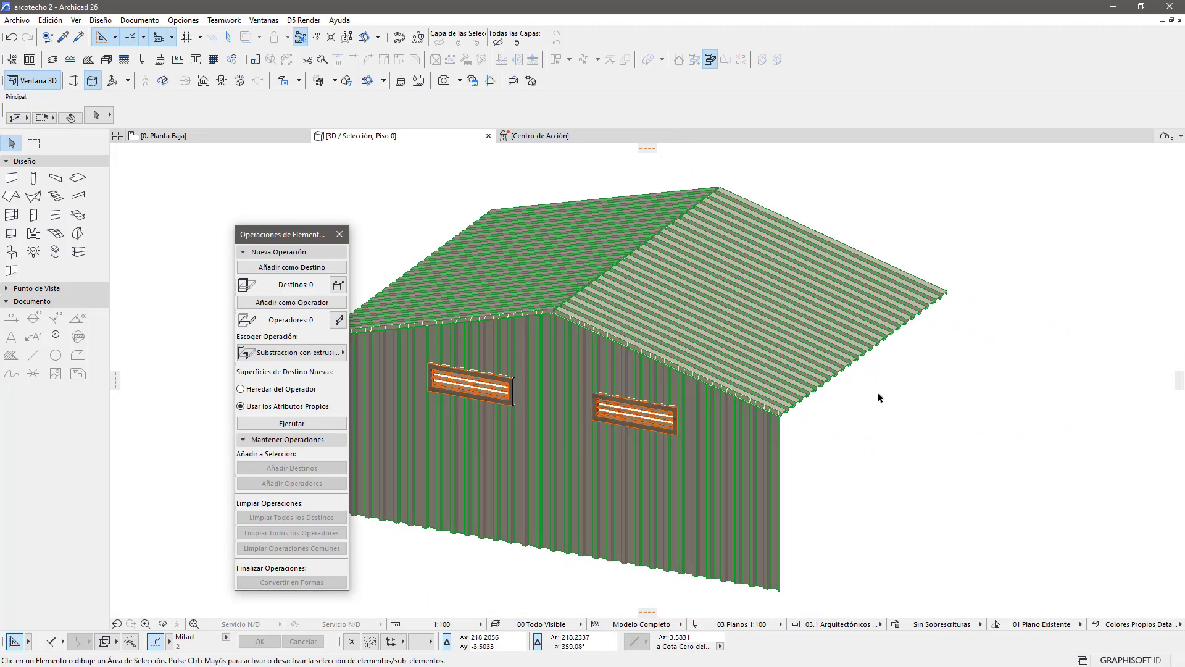
{"action": "middle_click_drag", "start_coordinate": [482, 484], "coordinate": [489, 488], "text": "shift"}
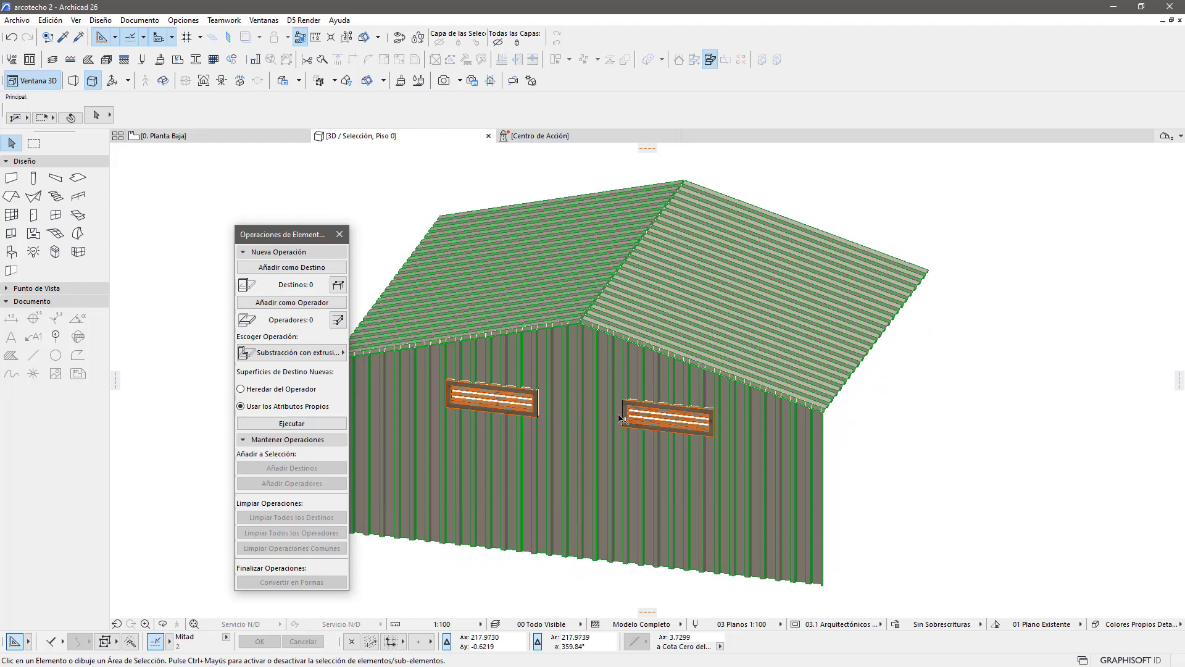
{"action": "mouse_move", "coordinate": [620, 419]}
{"action": "middle_mouse_down", "text": "shift"}
{"action": "mouse_move", "coordinate": [526, 442]}
{"action": "mouse_move", "coordinate": [573, 439]}
{"action": "middle_mouse_up", "text": "shift"}
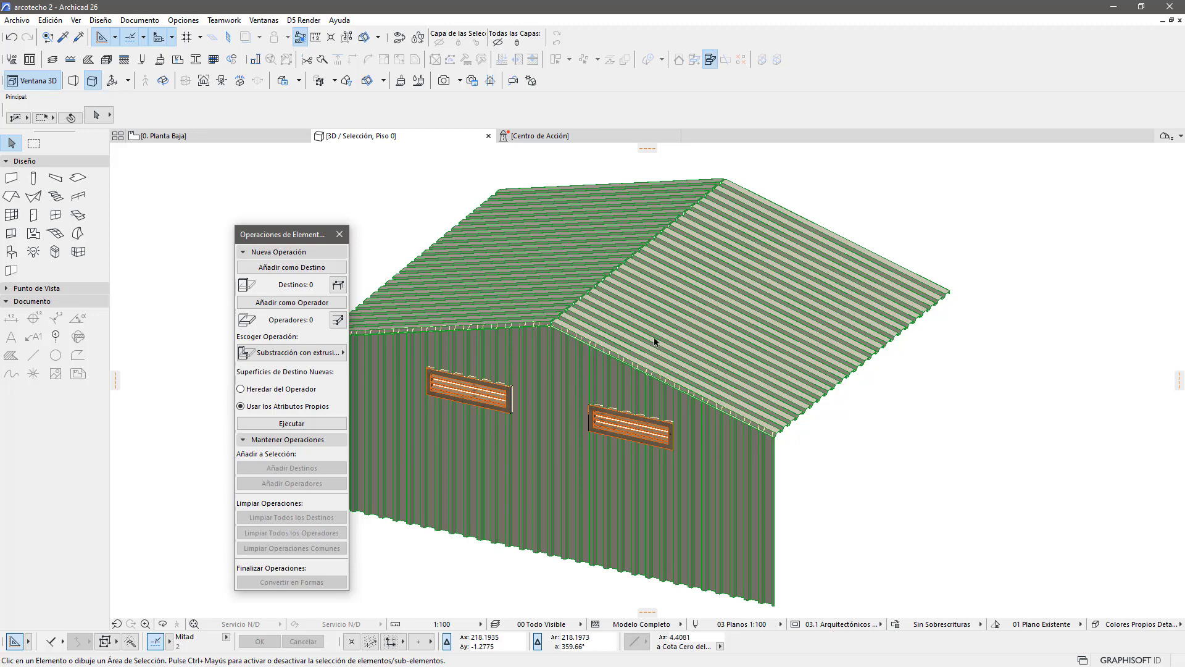
{"action": "middle_click_drag", "start_coordinate": [656, 341], "coordinate": [662, 358], "text": "shift"}
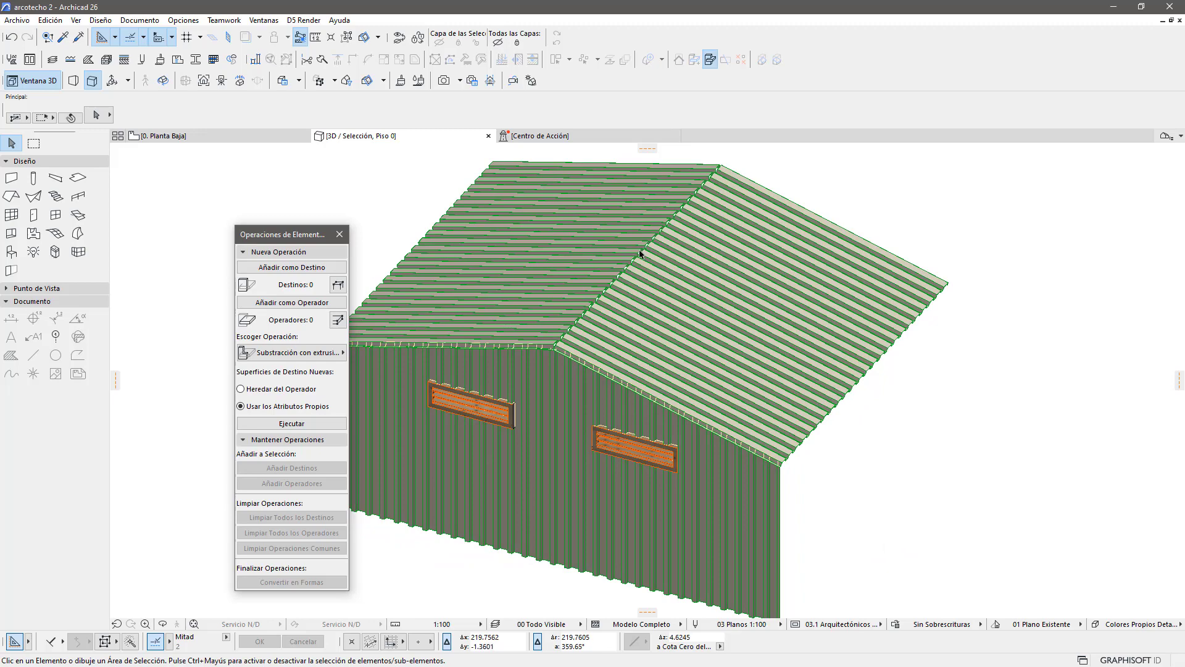
{"action": "scroll", "coordinate": [639, 253], "scroll_direction": "up", "scroll_amount": 2}
Step: Select the left and right gable roof sheets together
{"action": "left_click", "coordinate": [605, 244]}
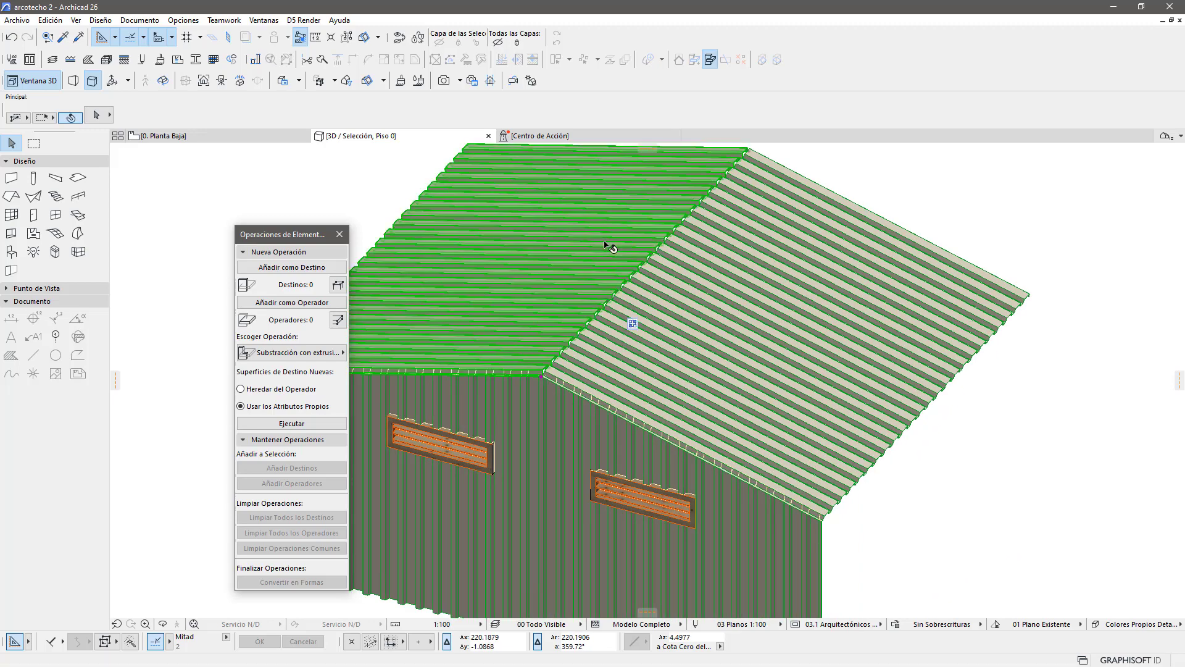
{"action": "left_click", "coordinate": [749, 257], "text": "shift"}
{"action": "middle_click_drag", "start_coordinate": [788, 408], "coordinate": [889, 434], "text": "shift"}
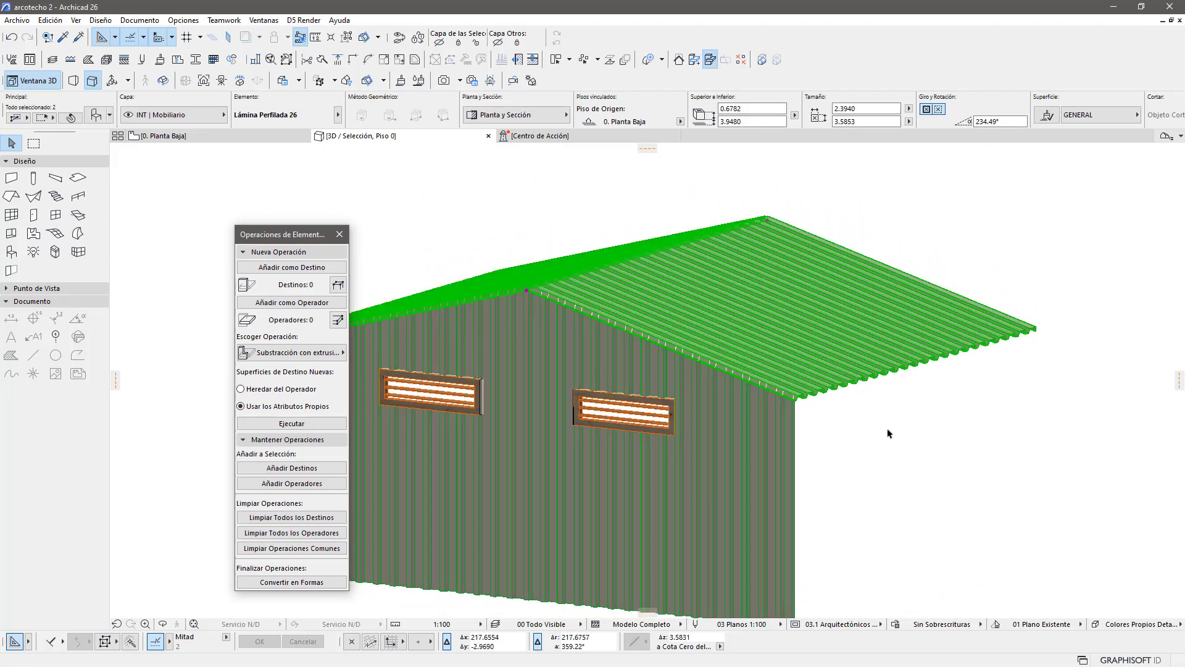